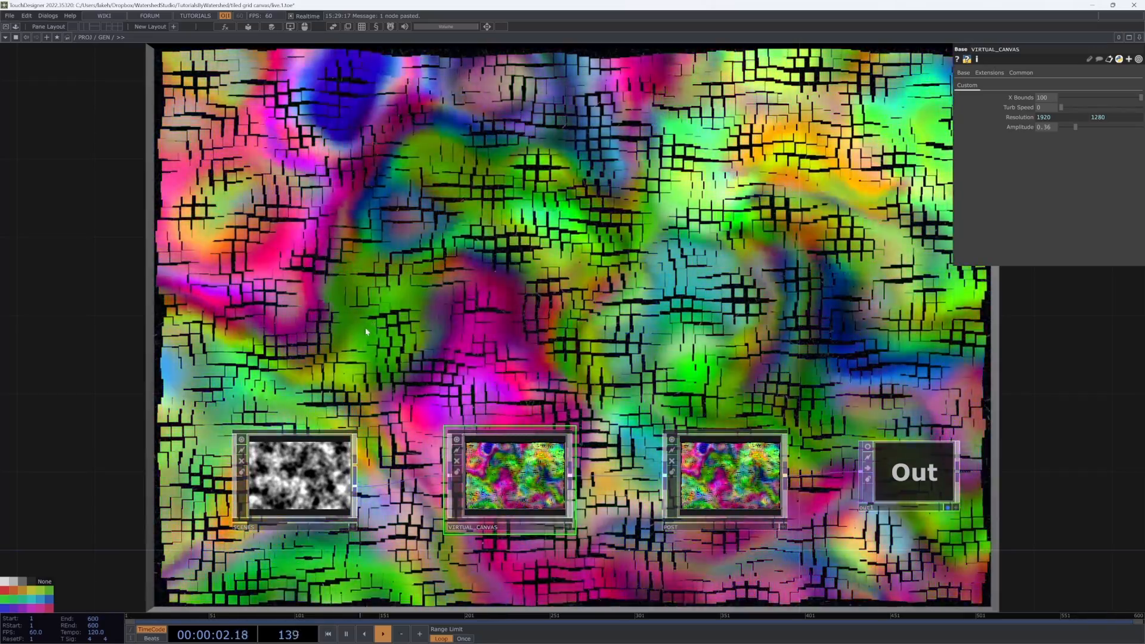
Step: Open the SCENES component to inspect its scene networks, then return to the parent network
left_click_drag(365, 327, 373, 312)
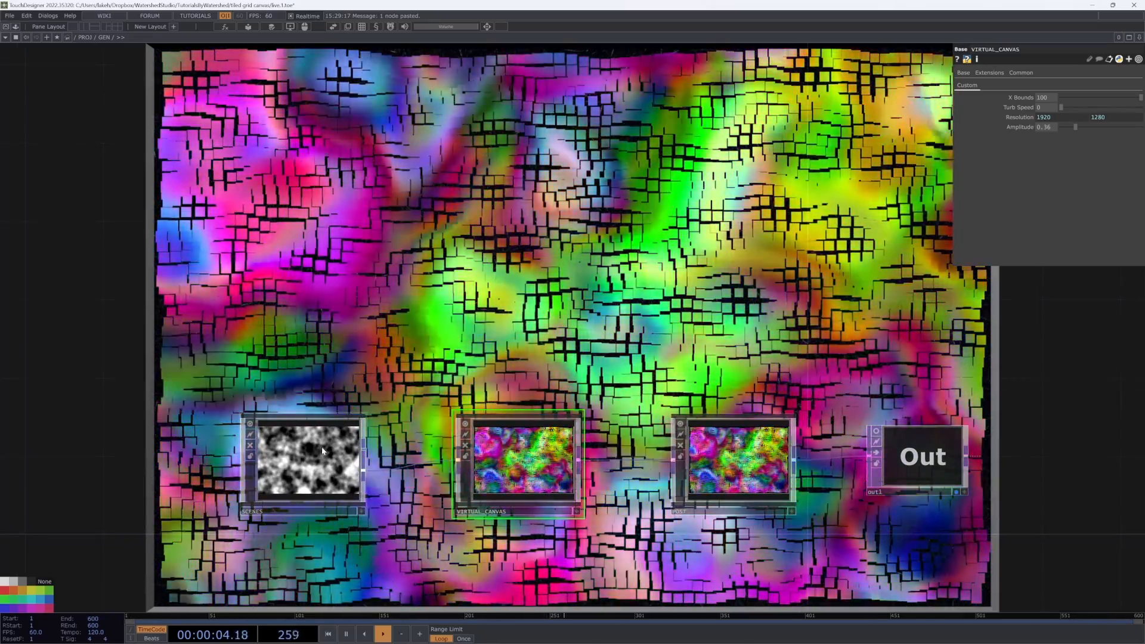
double_click(322, 451)
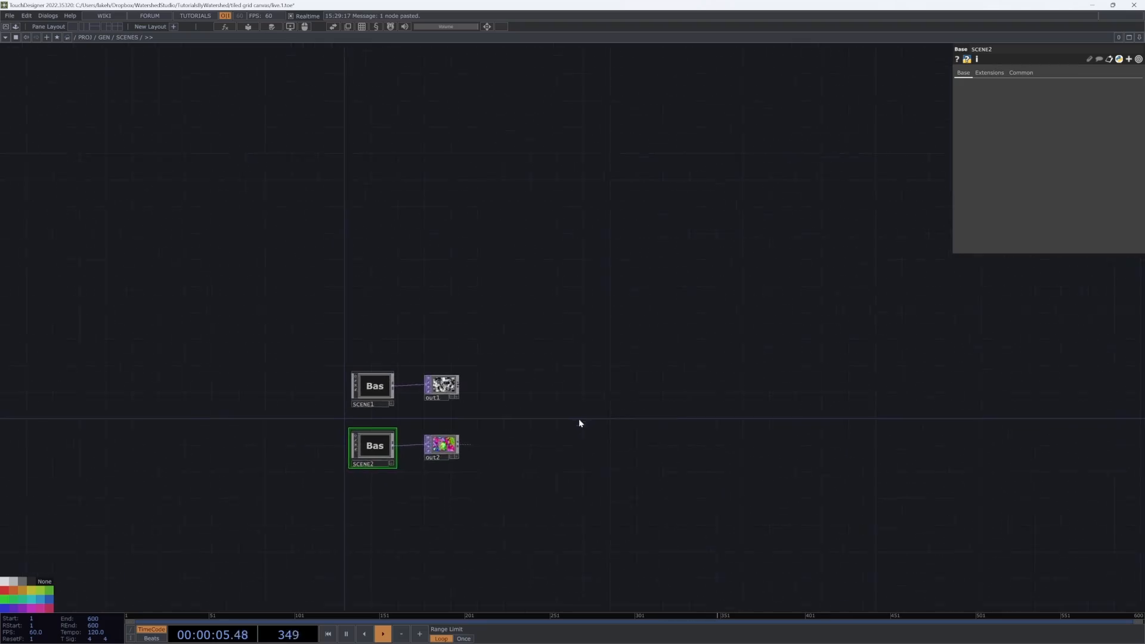
key("u")
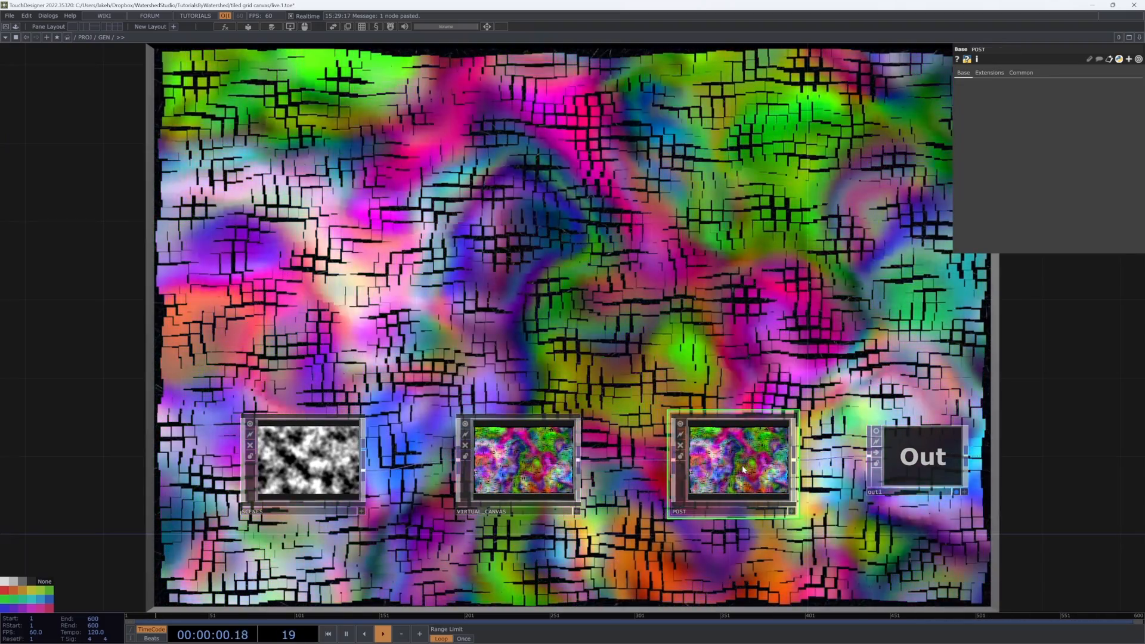
Step: Open the POST component, return to the parent, and enter the VIRTUAL_CANVAS component
double_click(720, 491)
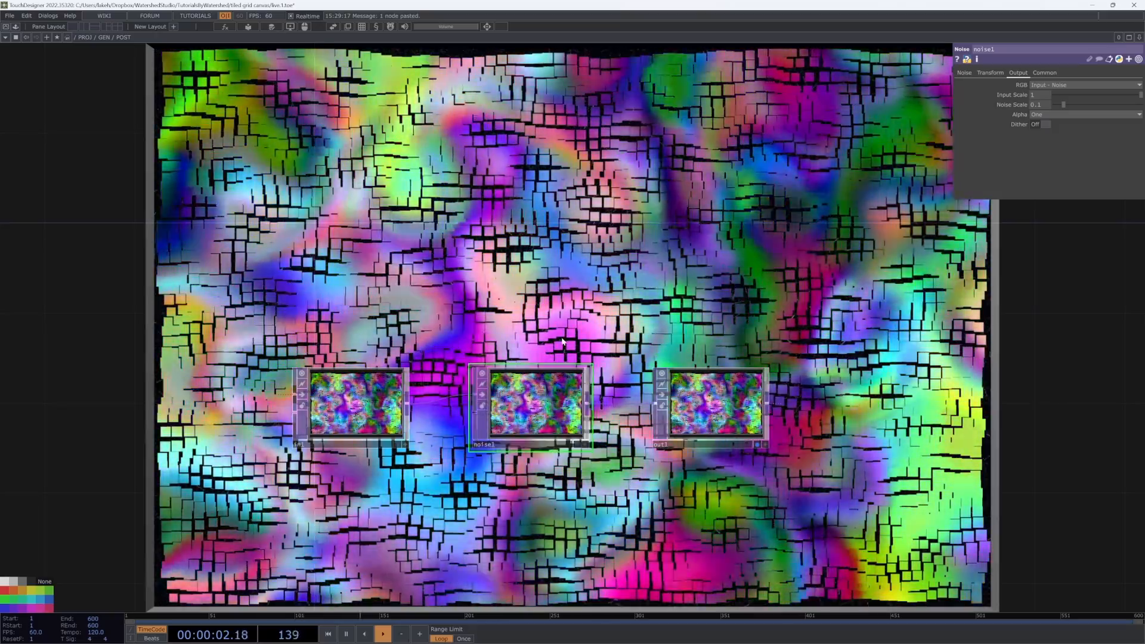
key("u")
double_click(519, 503)
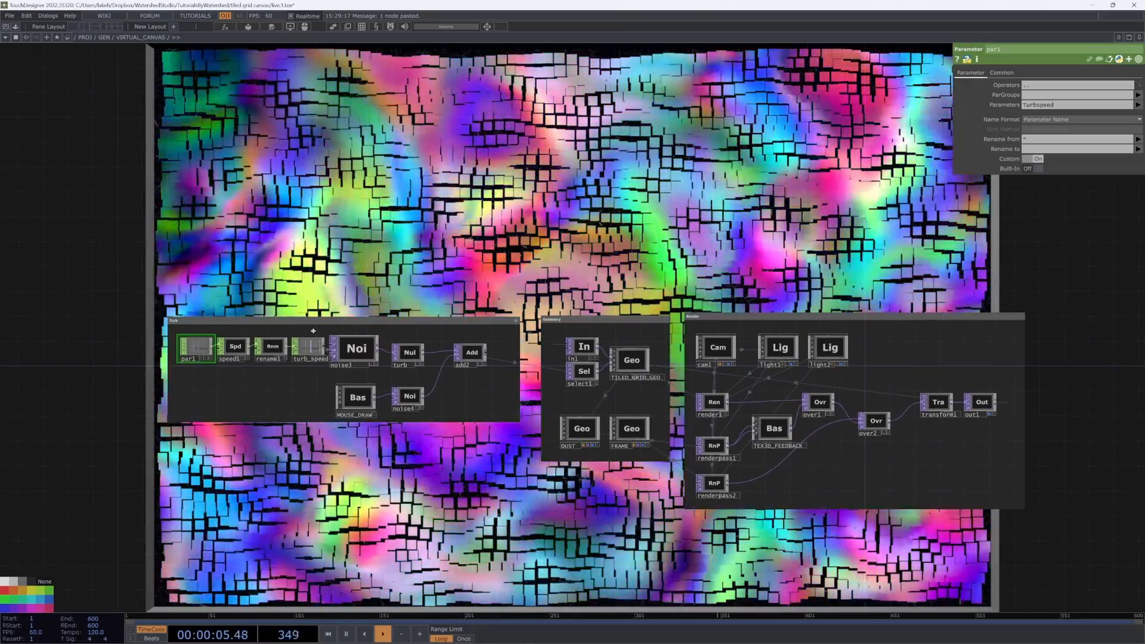
Step: Examine the VIRTUAL_CANVAS network, activating viewers on the DUST and FRAME geometry nodes
scroll(467, 340, "up", 3)
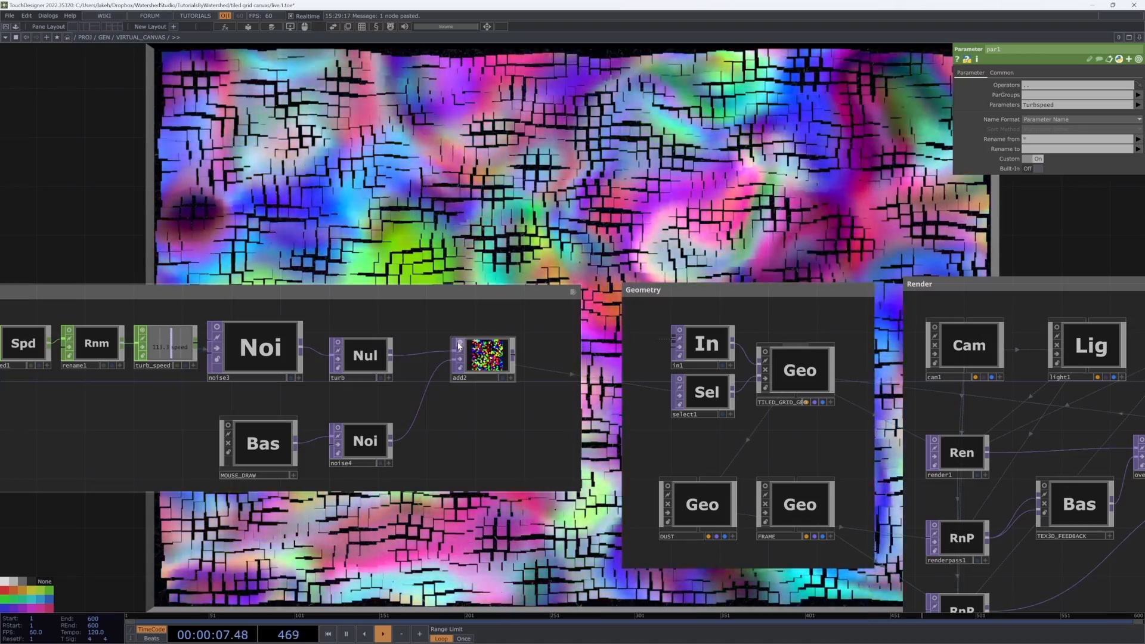
scroll(480, 360, "down", 3)
scroll(591, 344, "up", 3)
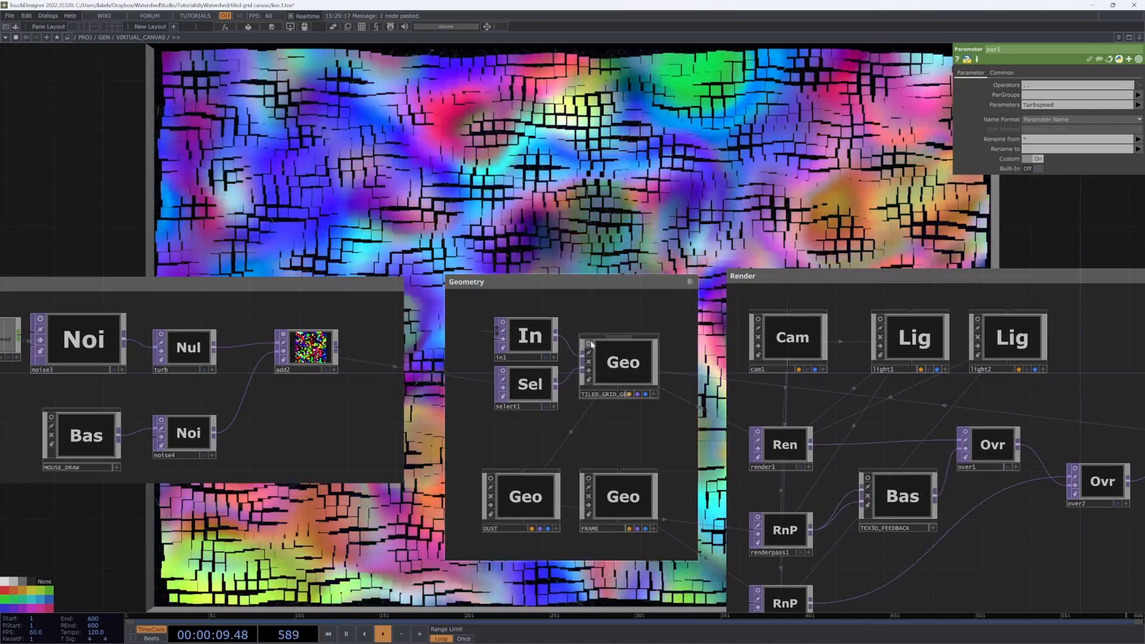
scroll(619, 358, "up", 5)
scroll(612, 373, "down", 5)
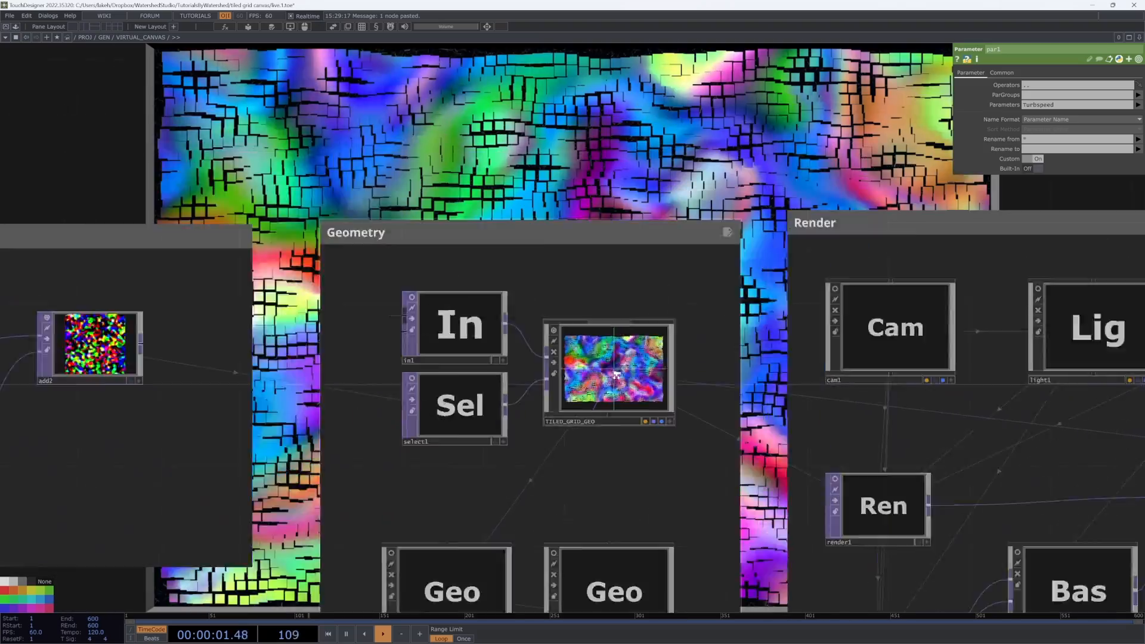
left_click_drag(621, 453, 513, 423)
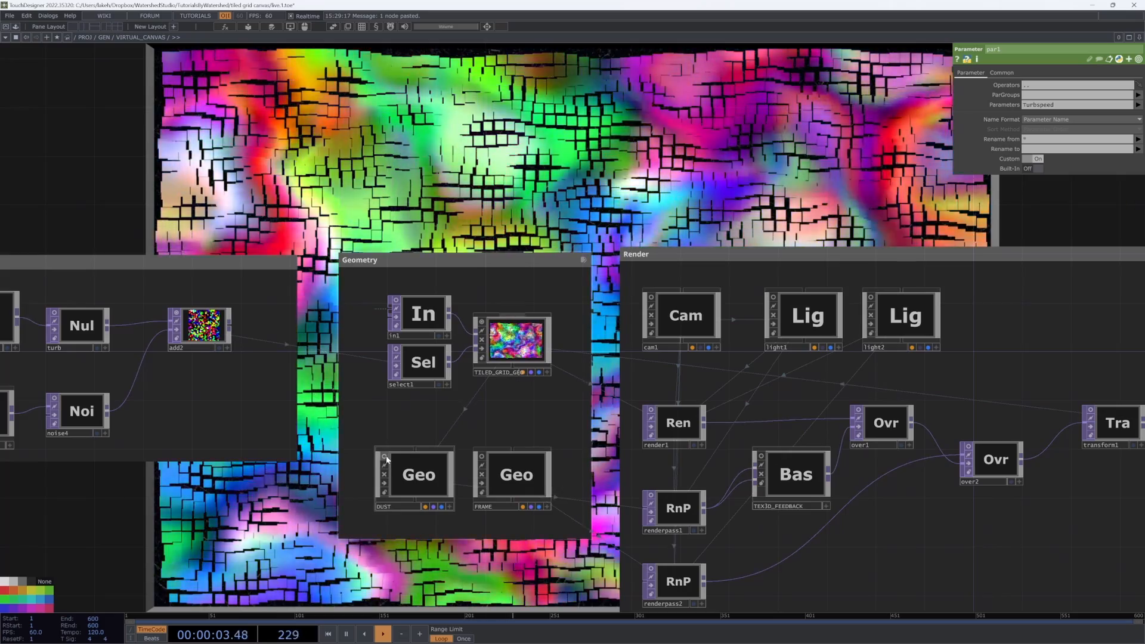
left_click(386, 457)
scroll(415, 487, "up", 5)
scroll(415, 487, "down", 5)
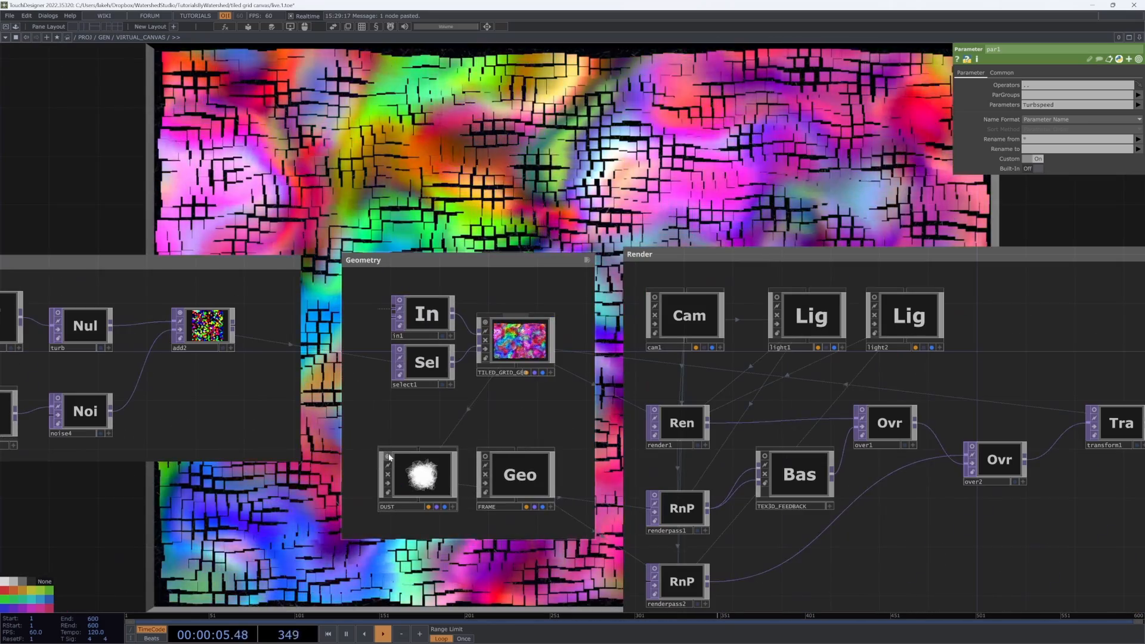
left_click(486, 457)
scroll(501, 465, "up", 10)
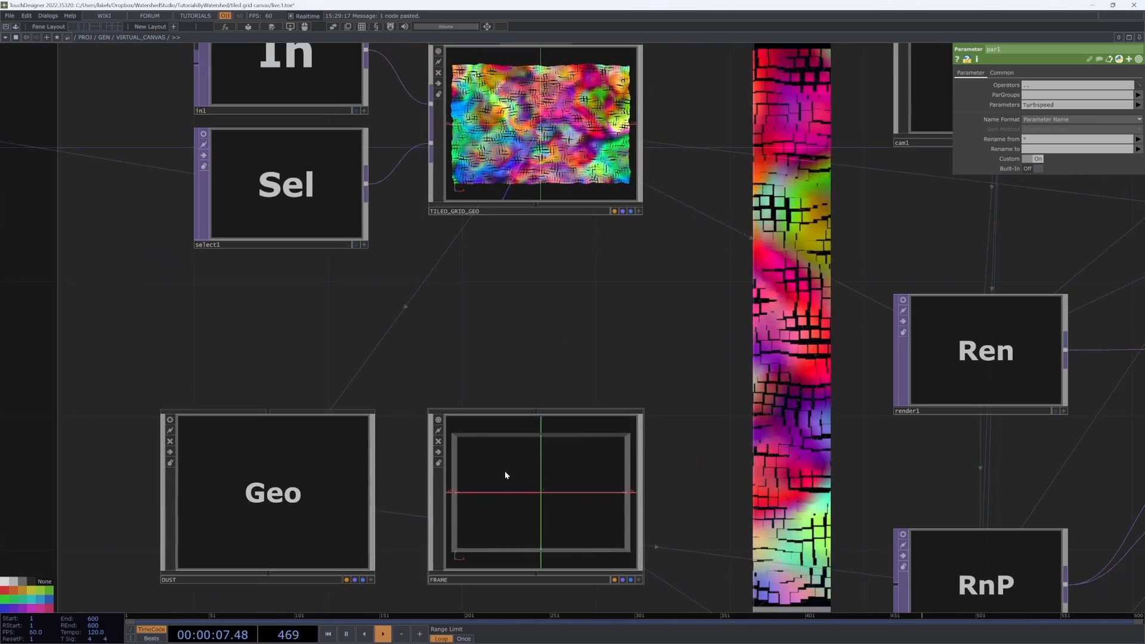
scroll(496, 462, "down", 8)
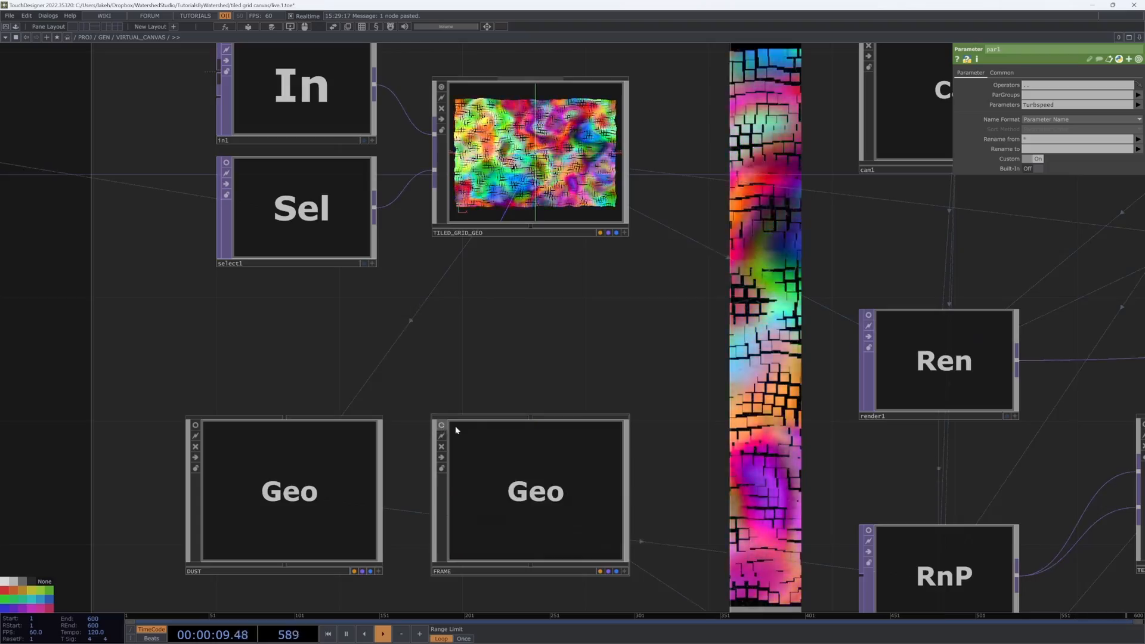
scroll(465, 425, "down", 10)
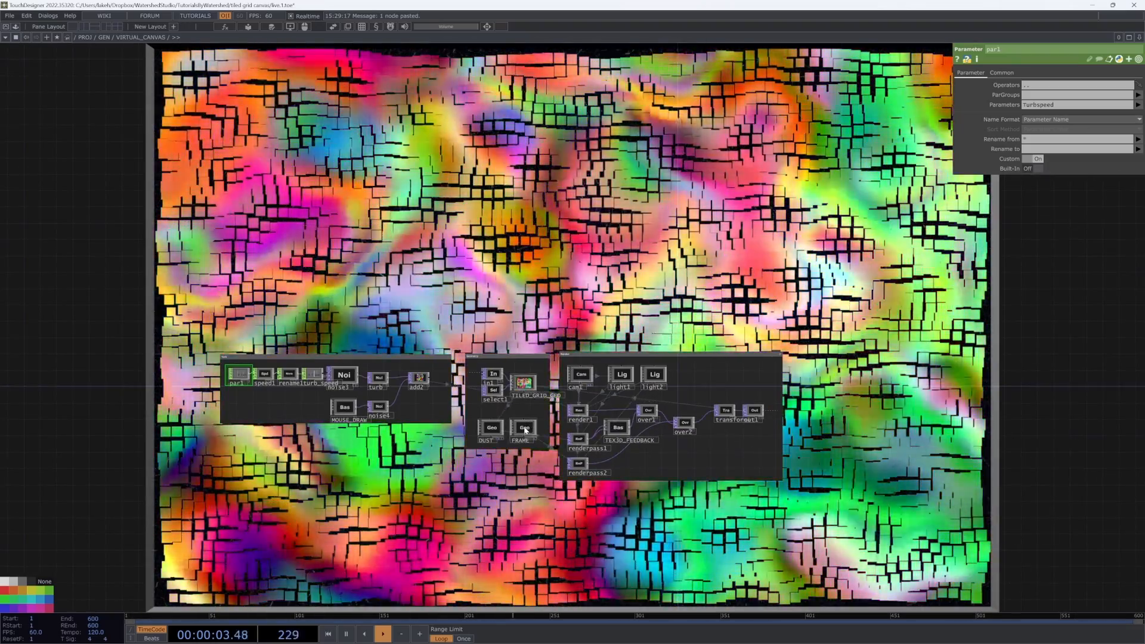
Step: Rearrange the Render network, moving renderpass2 beside the TEX3D_FEEDBACK base
scroll(525, 431, "up", 8)
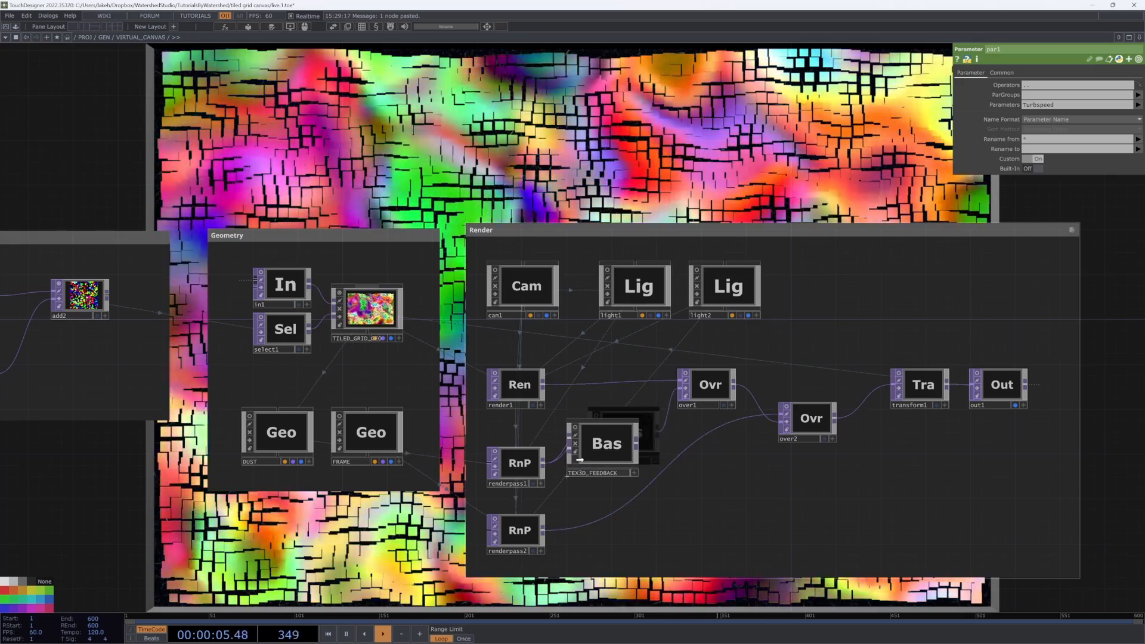
left_click_drag(767, 454, 678, 447)
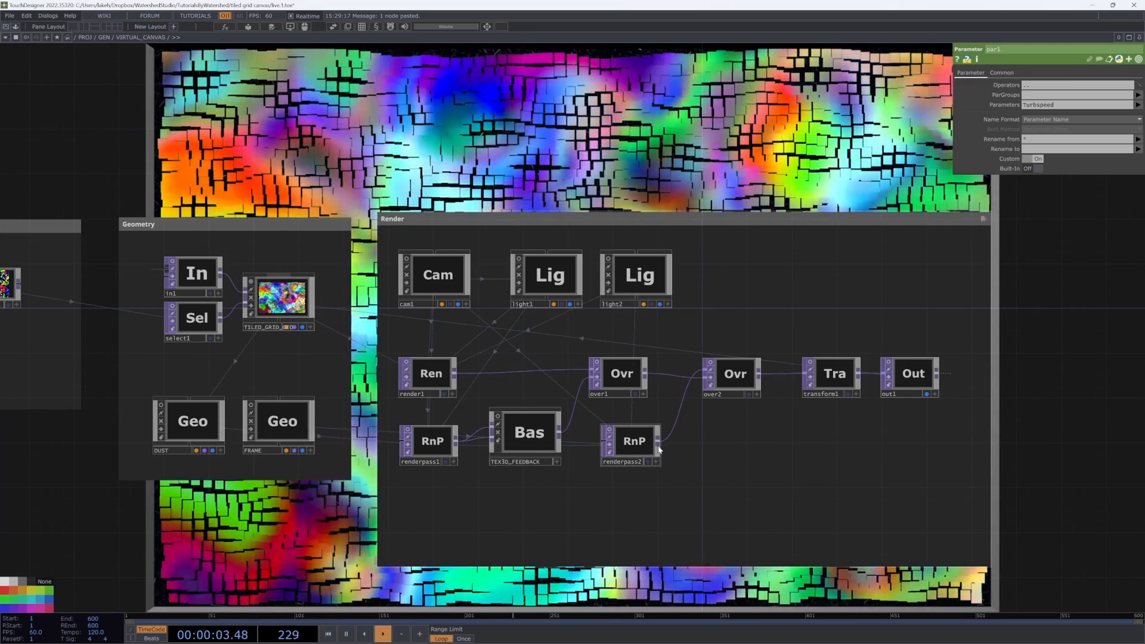
left_click_drag(638, 448, 626, 448)
left_click_drag(743, 470, 789, 492)
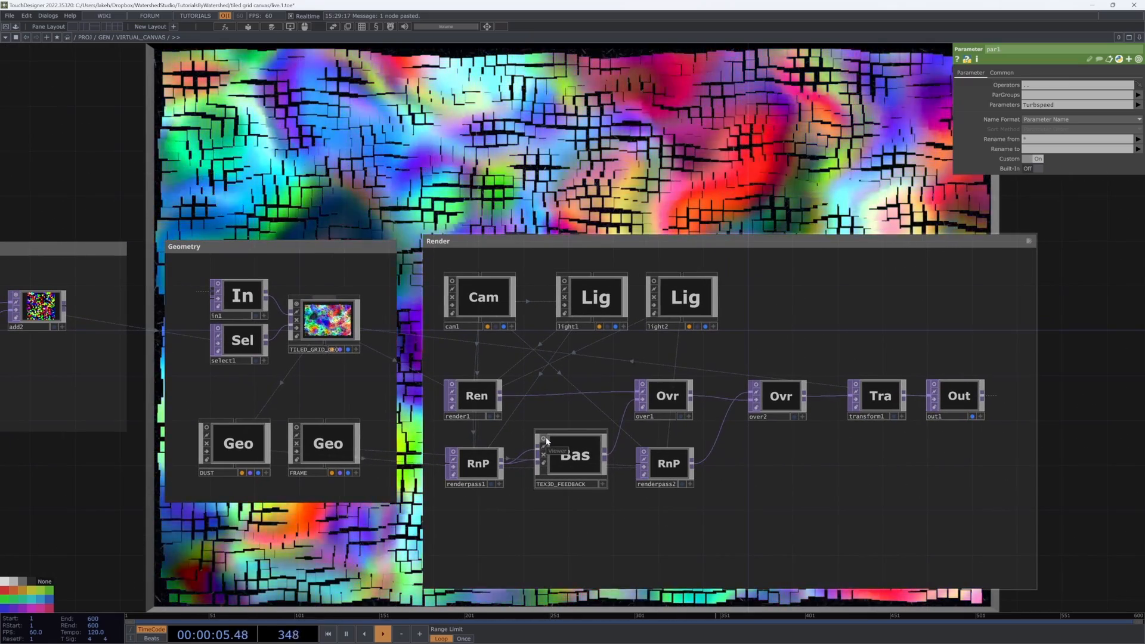
Step: Drag across the canvas to test the interaction, then return to the parent network
scroll(604, 532, "down", 10)
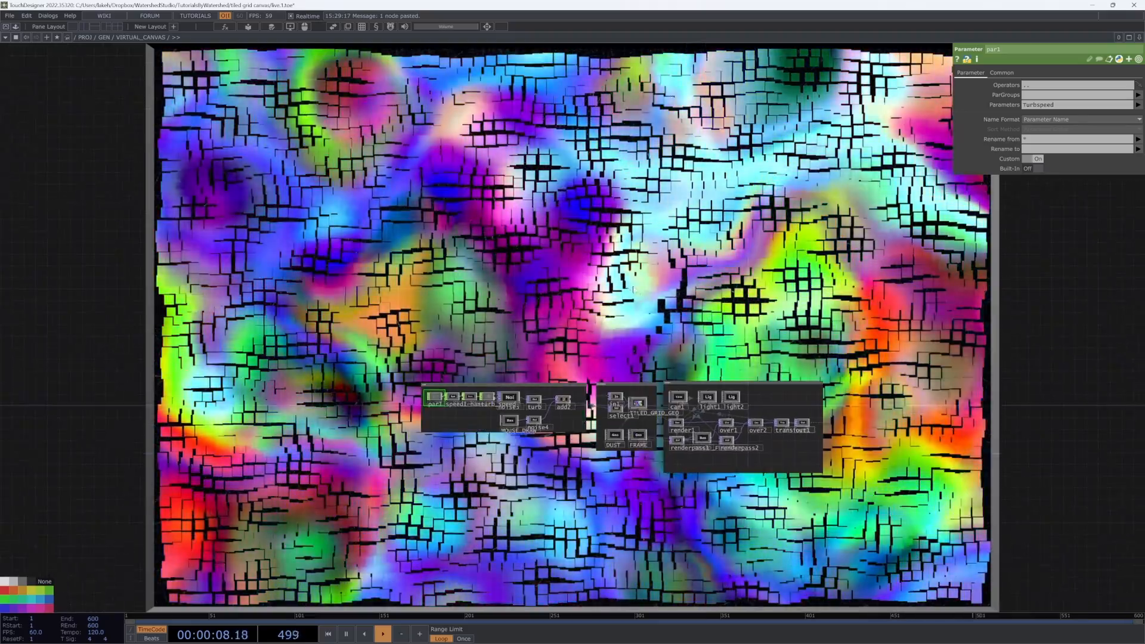
left_click_drag(633, 290, 604, 329)
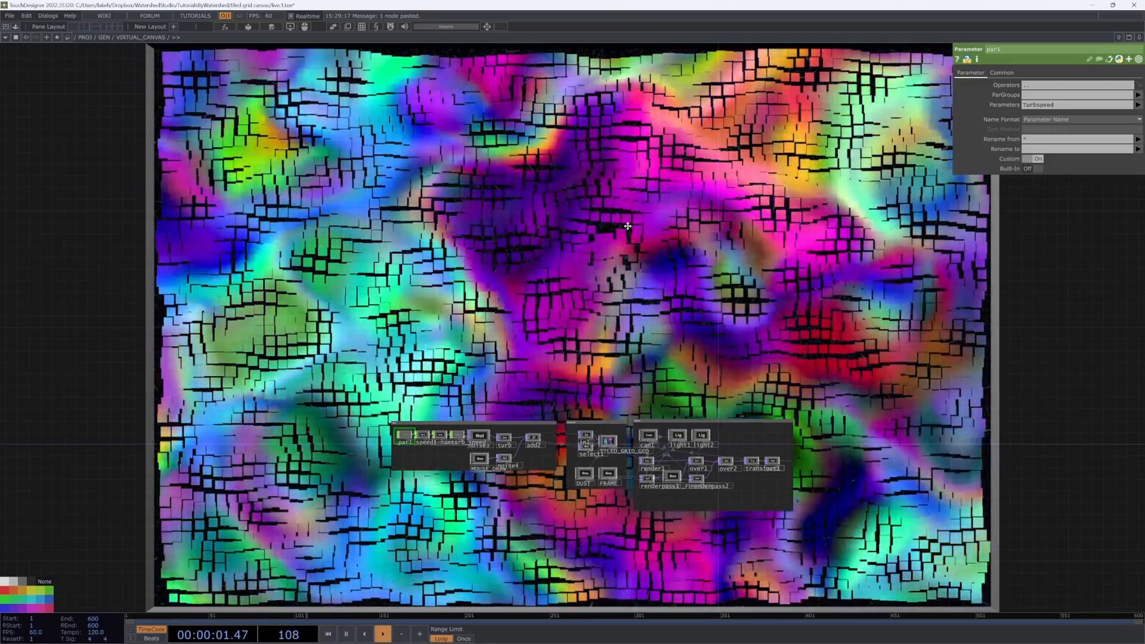
left_click_drag(626, 233, 633, 203)
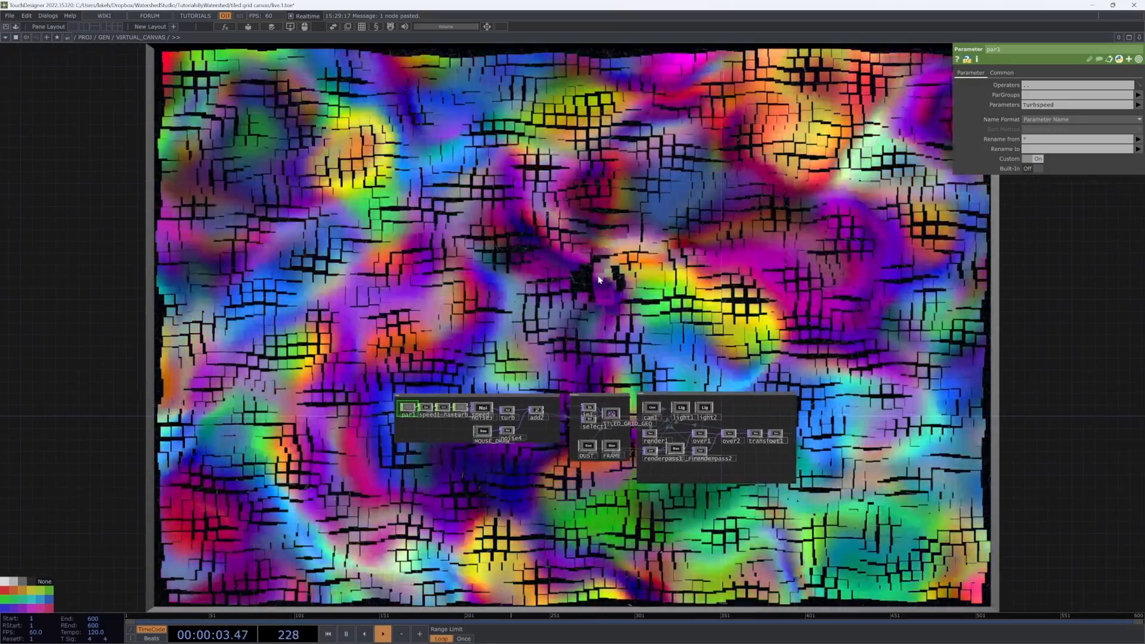
key("u")
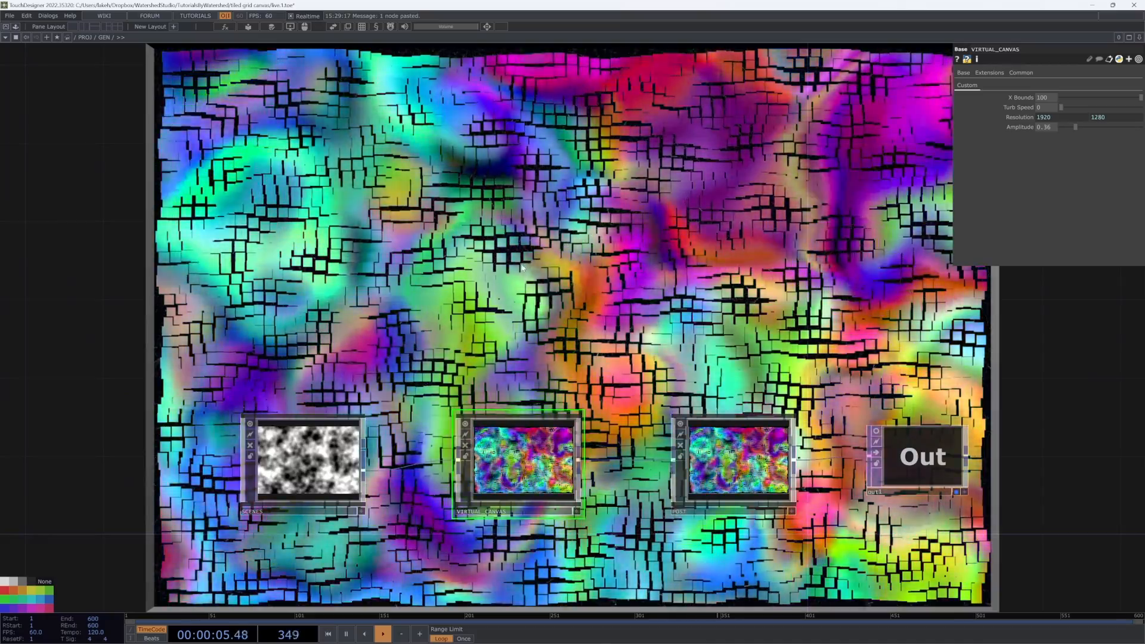
Step: Activate the VIRTUAL_CANVAS viewer and open the SCENES component, returning to the parent network
left_click_drag(491, 320, 498, 282)
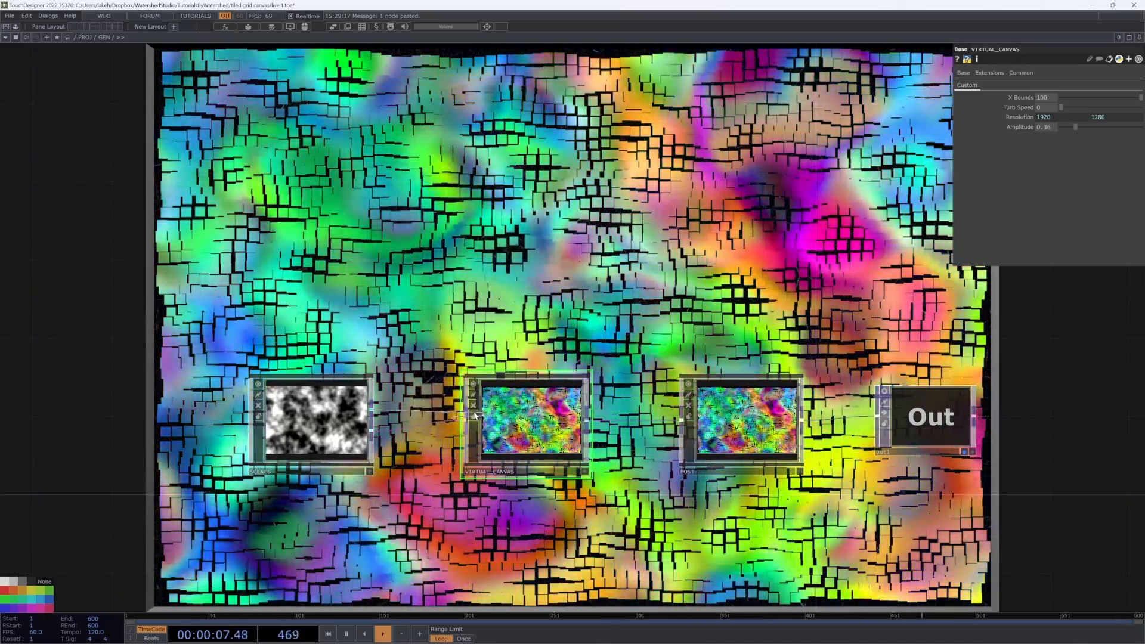
left_click(478, 427)
left_click_drag(560, 309, 647, 316)
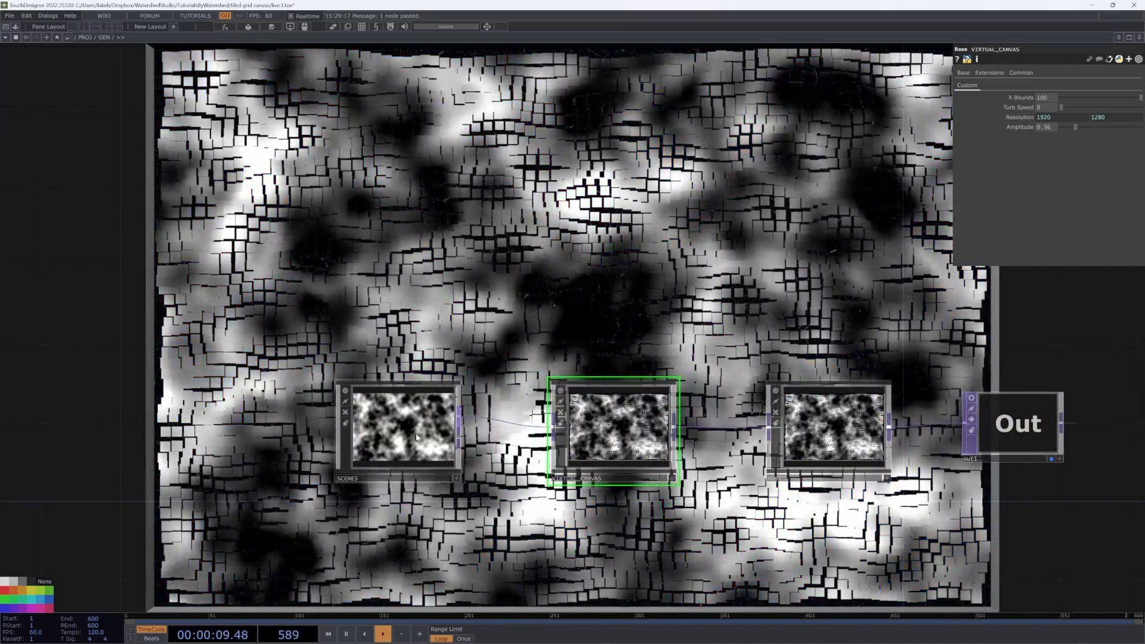
left_click_drag(386, 439, 538, 444)
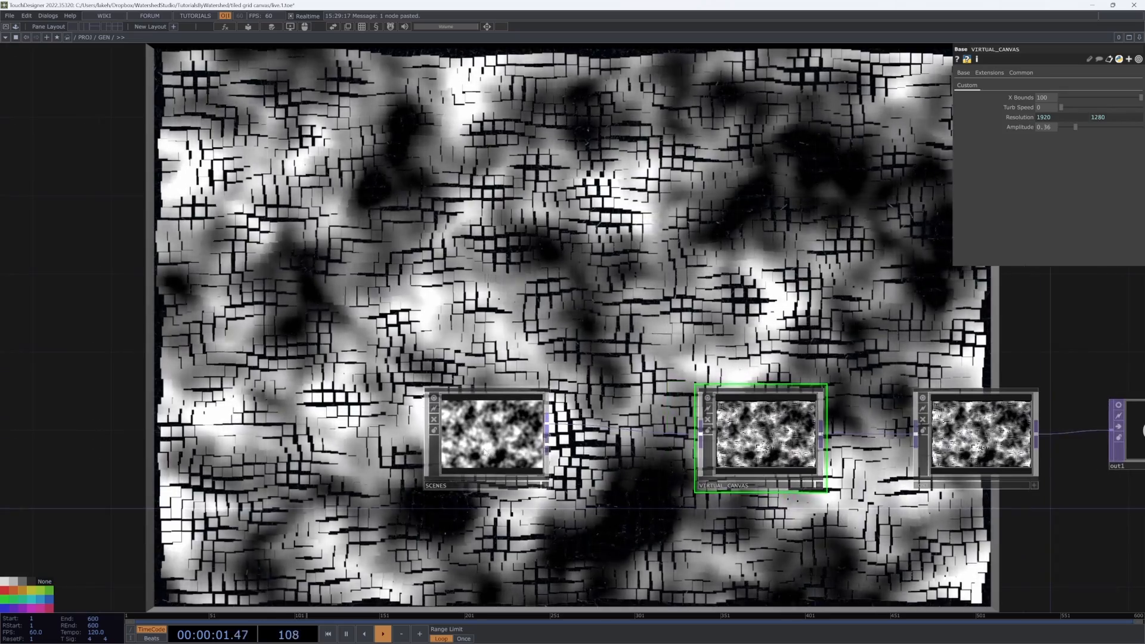
double_click(500, 451)
key("u")
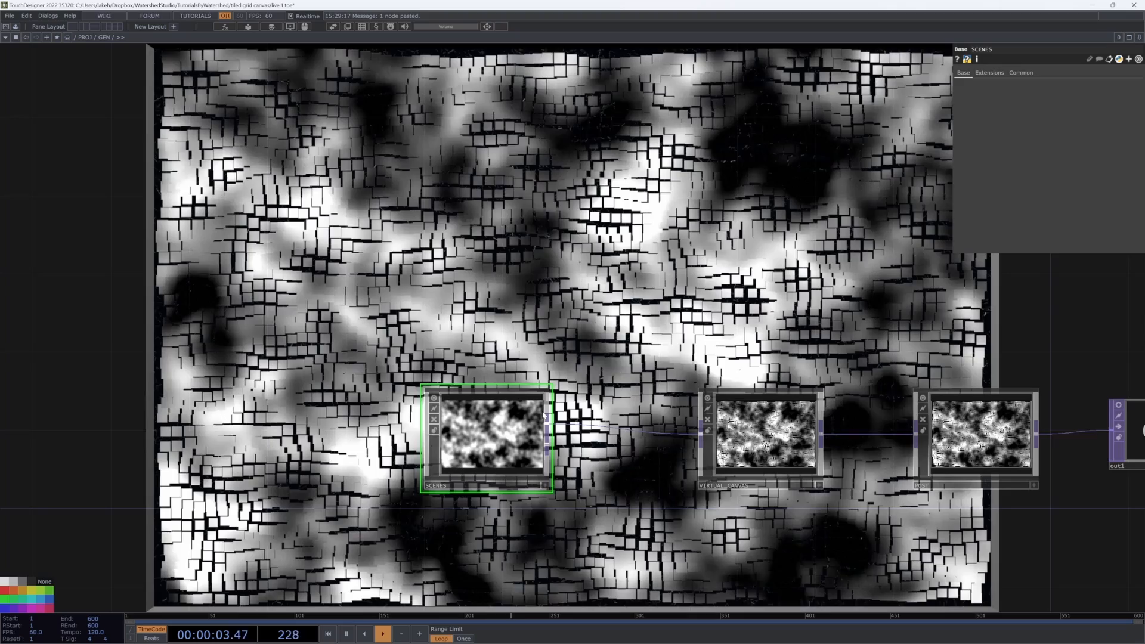
Step: Insert a Cross TOP on the wire between SCENES and VIRTUAL_CANVAS
right_click(576, 428)
left_click(584, 420)
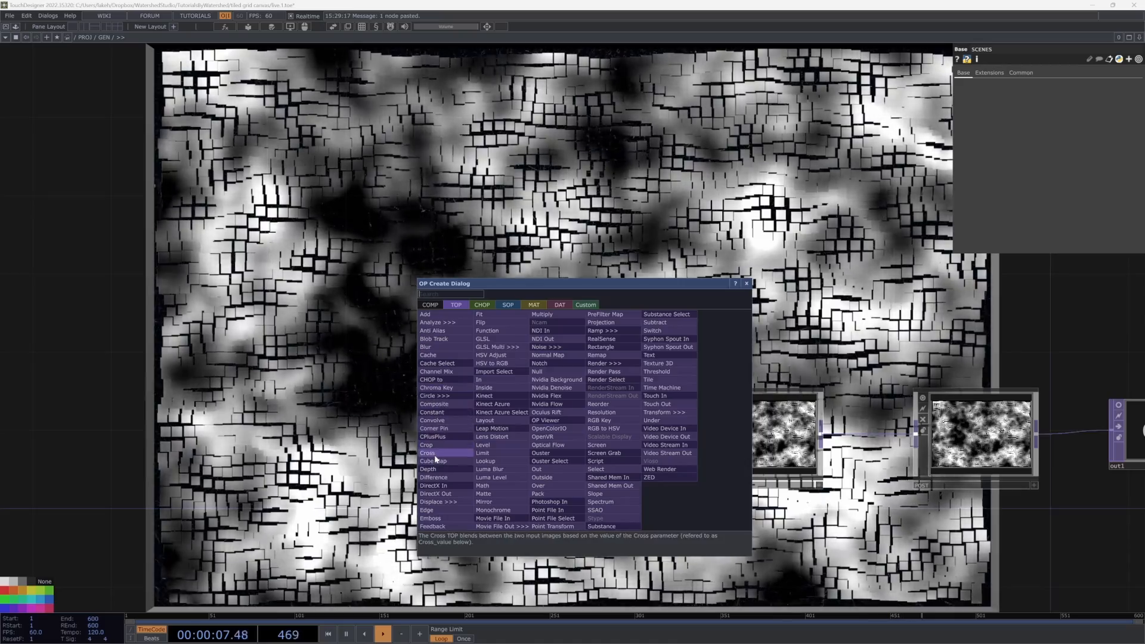
left_click(436, 455)
left_click(614, 421)
left_click_drag(549, 451, 561, 420)
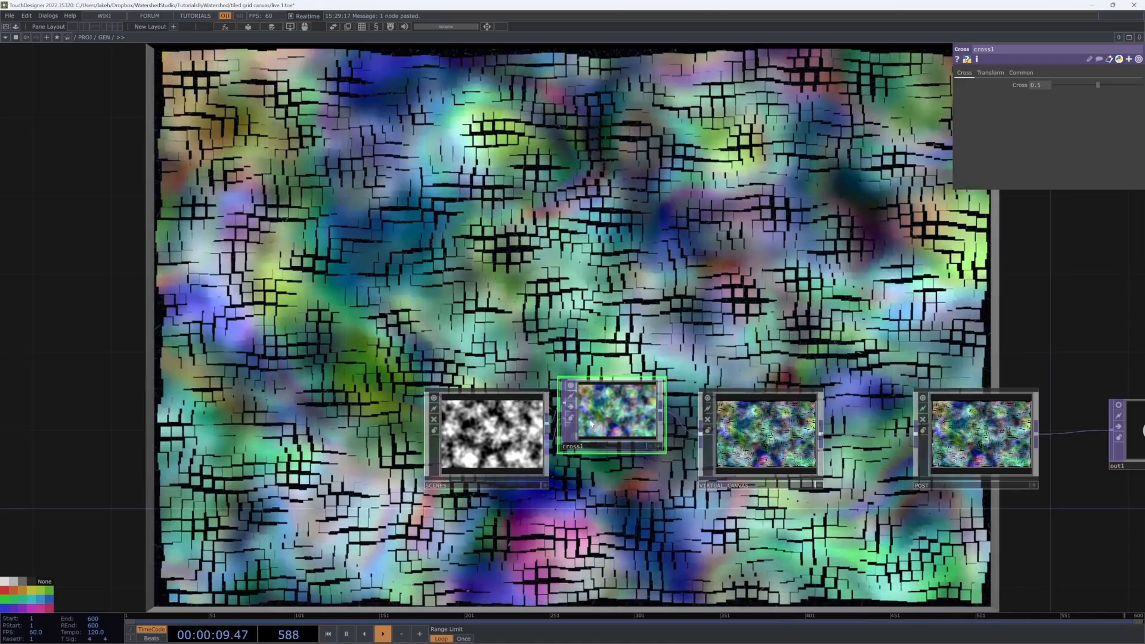
Step: Set the Cross value to 1, then delete the Cross TOP
mouse_move(1094, 85)
left_mouse_down()
mouse_move(1008, 87)
mouse_move(1107, 80)
mouse_move(1071, 95)
mouse_move(1093, 86)
left_mouse_up()
left_click_drag(998, 108, 1140, 87)
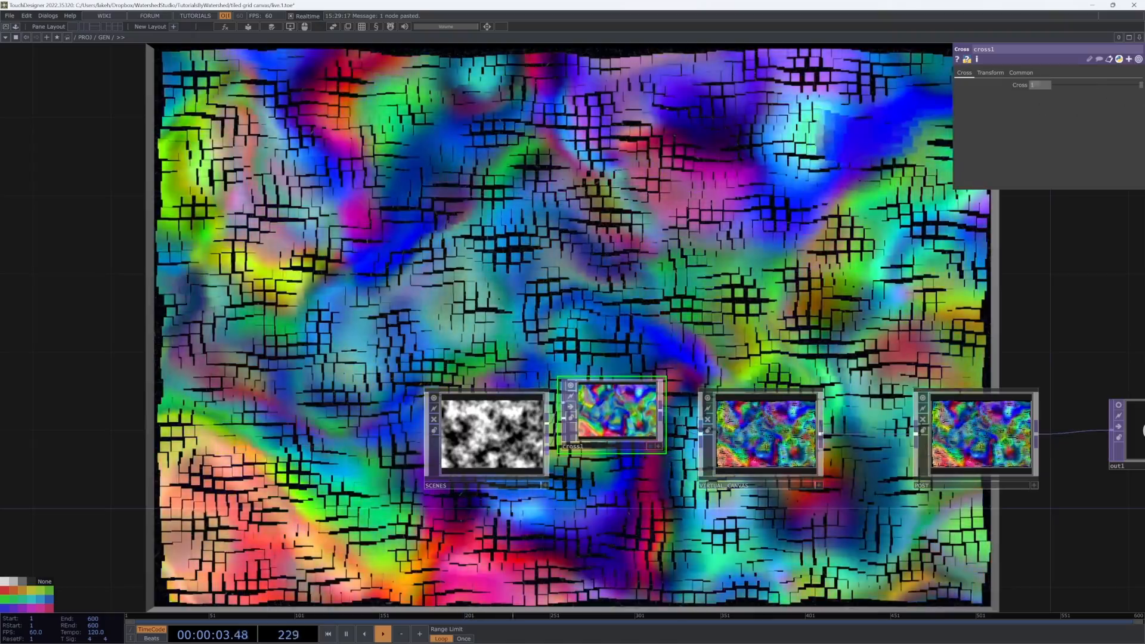
left_click_drag(614, 414, 614, 434)
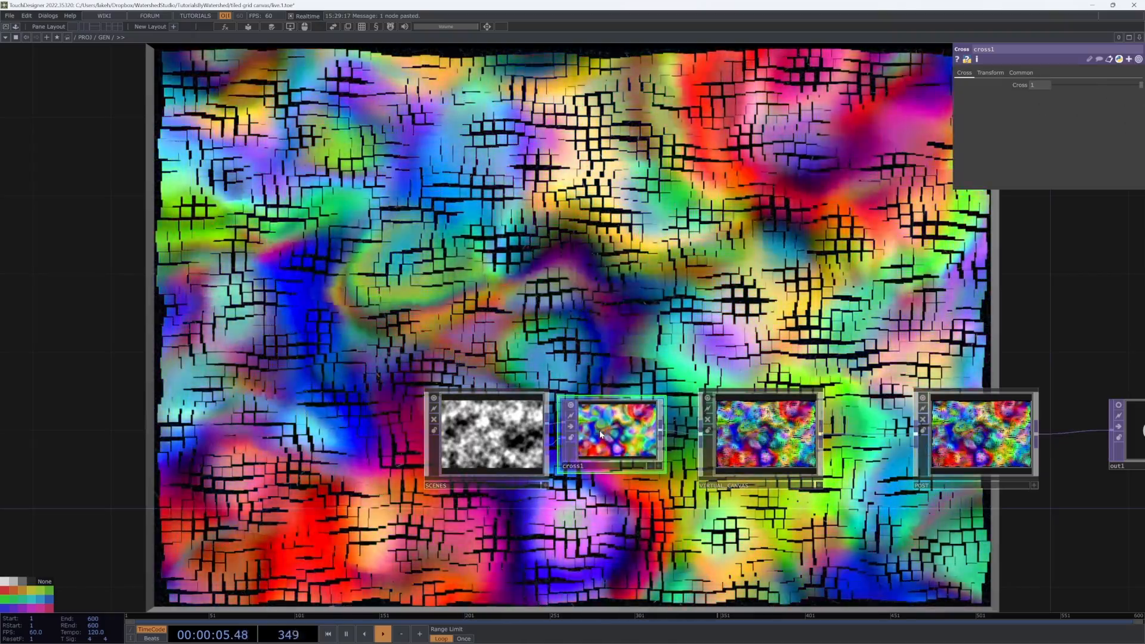
key("Delete")
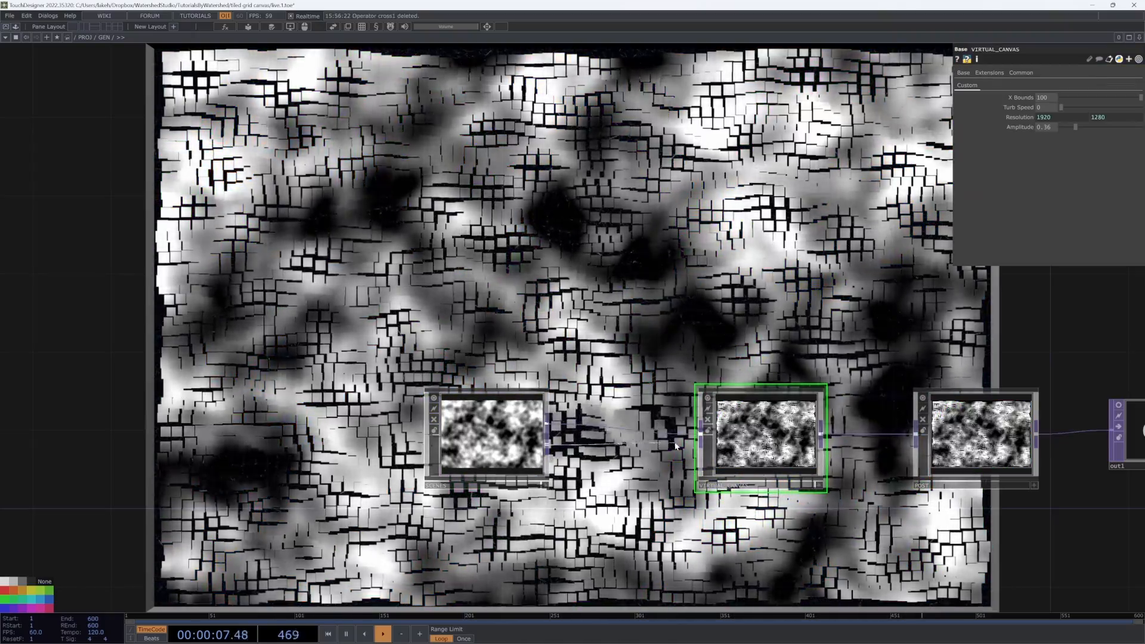
Step: Reconnect the SCENES output directly into VIRTUAL_CANVAS
left_click_drag(675, 446, 700, 435)
left_click_drag(507, 440, 565, 440)
left_click_drag(648, 382, 493, 388)
left_click_drag(602, 438, 621, 438)
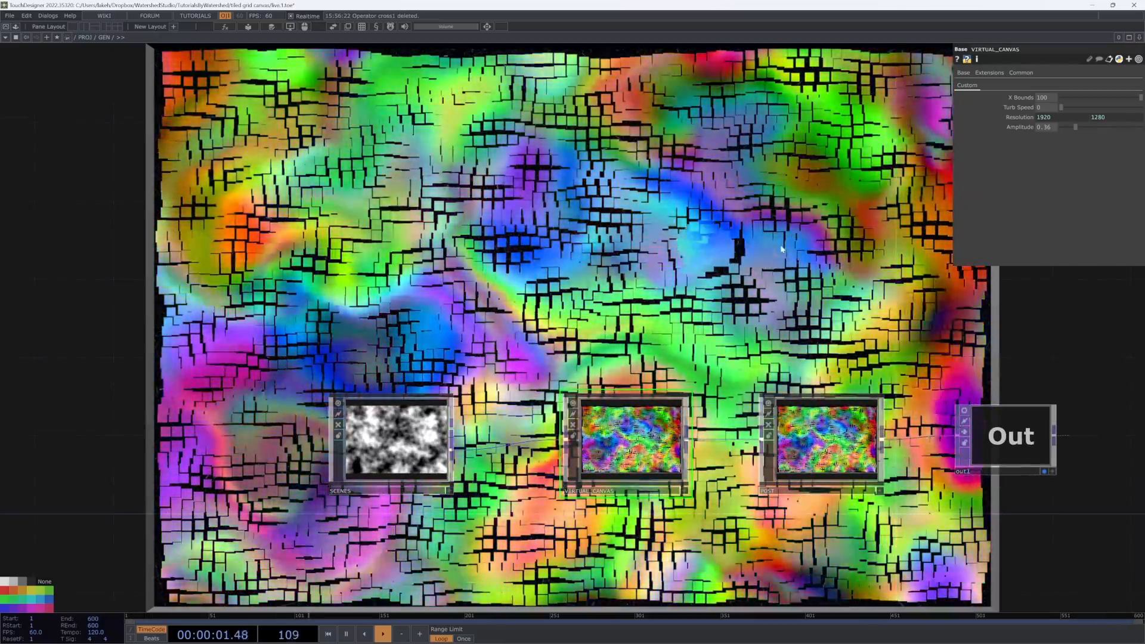
Step: Move back into the VIRTUAL_CANVAS component
left_click_drag(781, 249, 730, 373)
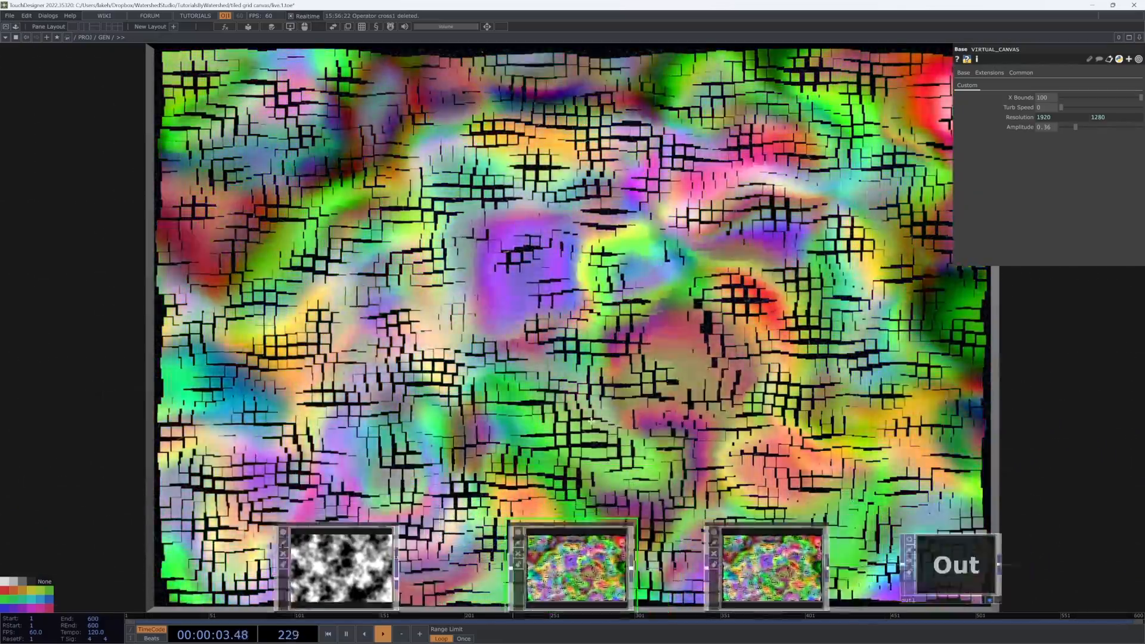
left_click_drag(591, 421, 554, 246)
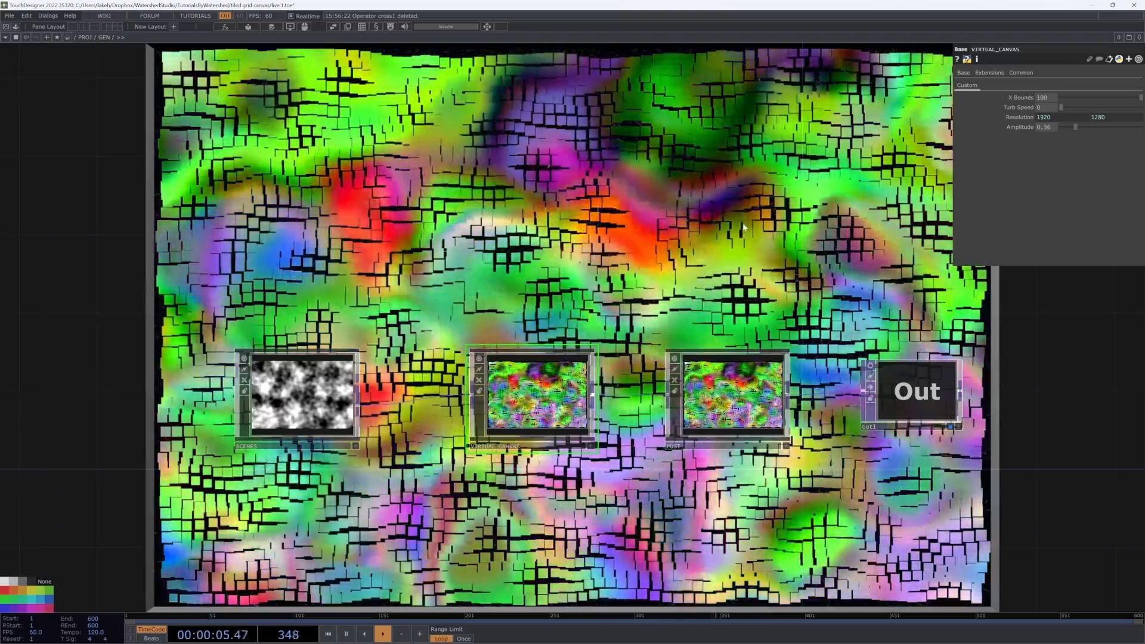
left_click_drag(744, 227, 807, 323)
left_click_drag(737, 354, 672, 263)
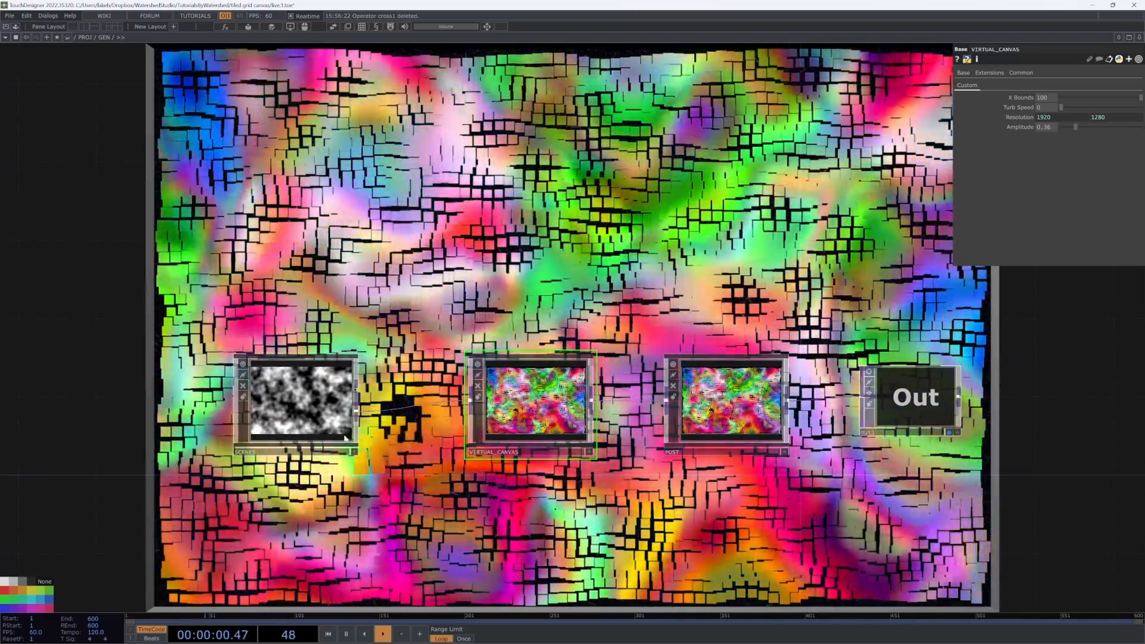
left_click_drag(309, 419, 348, 420)
left_click_drag(525, 509, 520, 529)
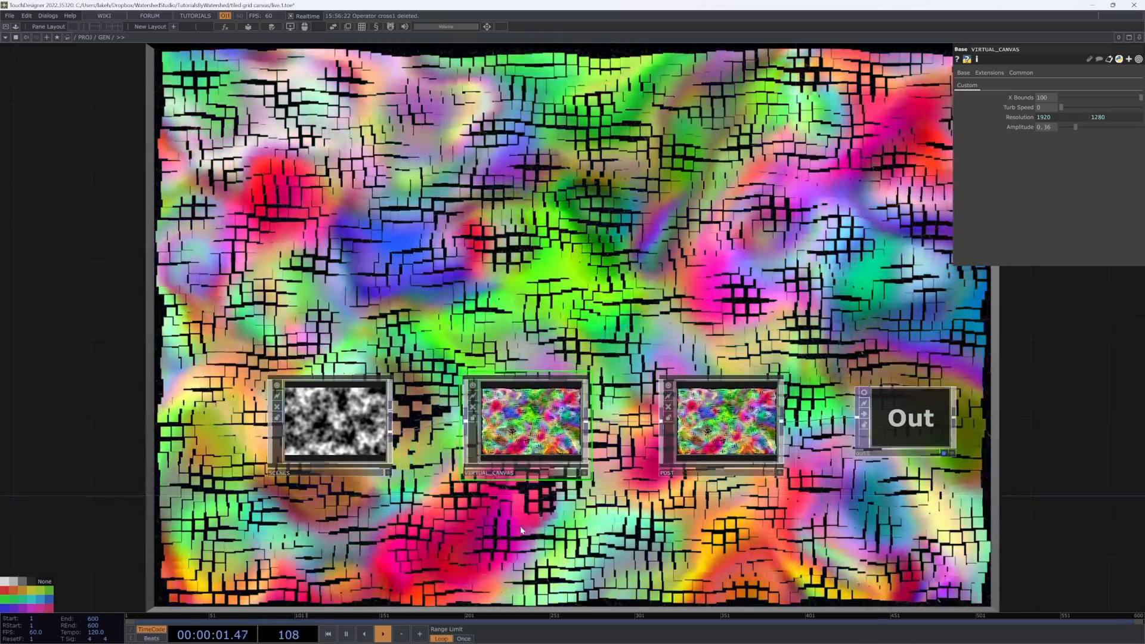
key("i")
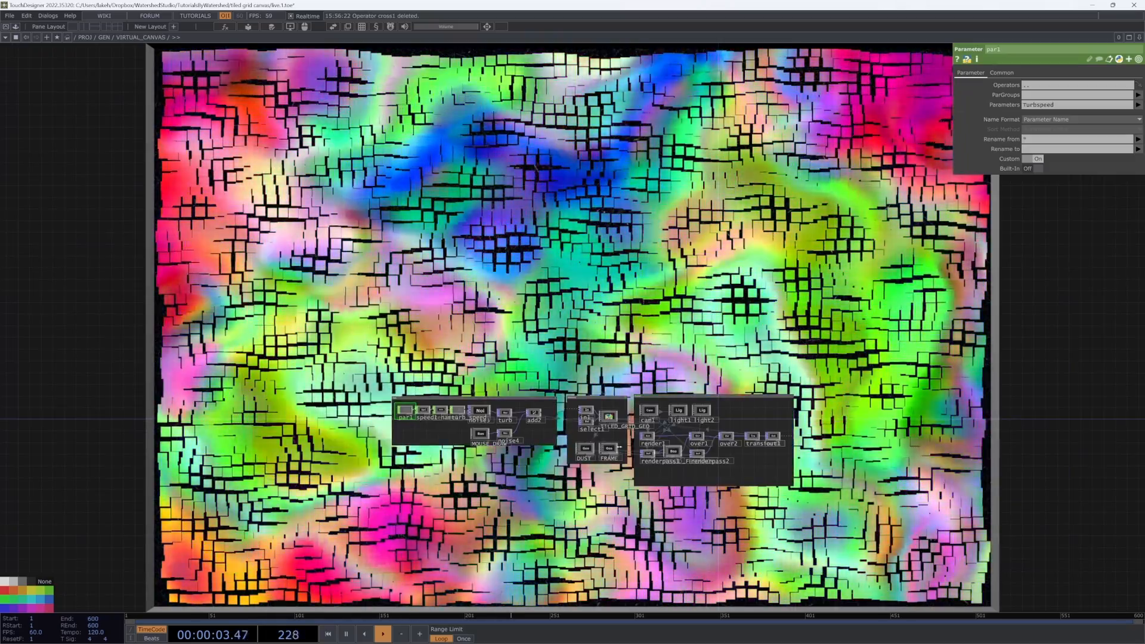
Step: Duplicate the TILED_GRID_GEO geometry inside the Geometry group of VIRTUAL_CANVAS
scroll(618, 447, "up", 6)
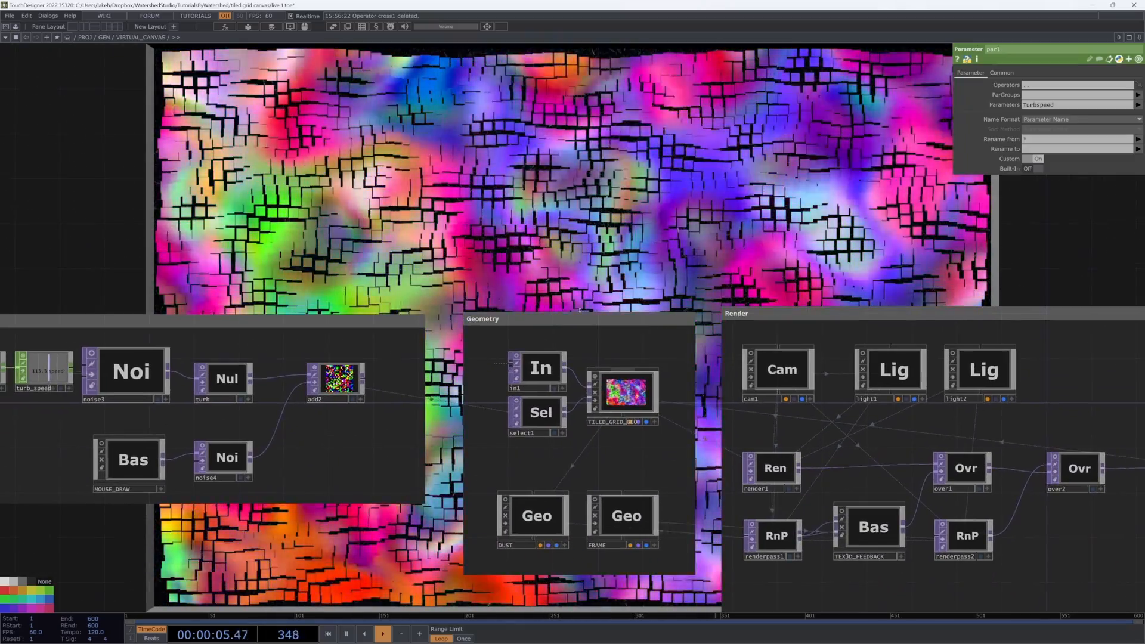
left_click_drag(606, 420, 607, 419)
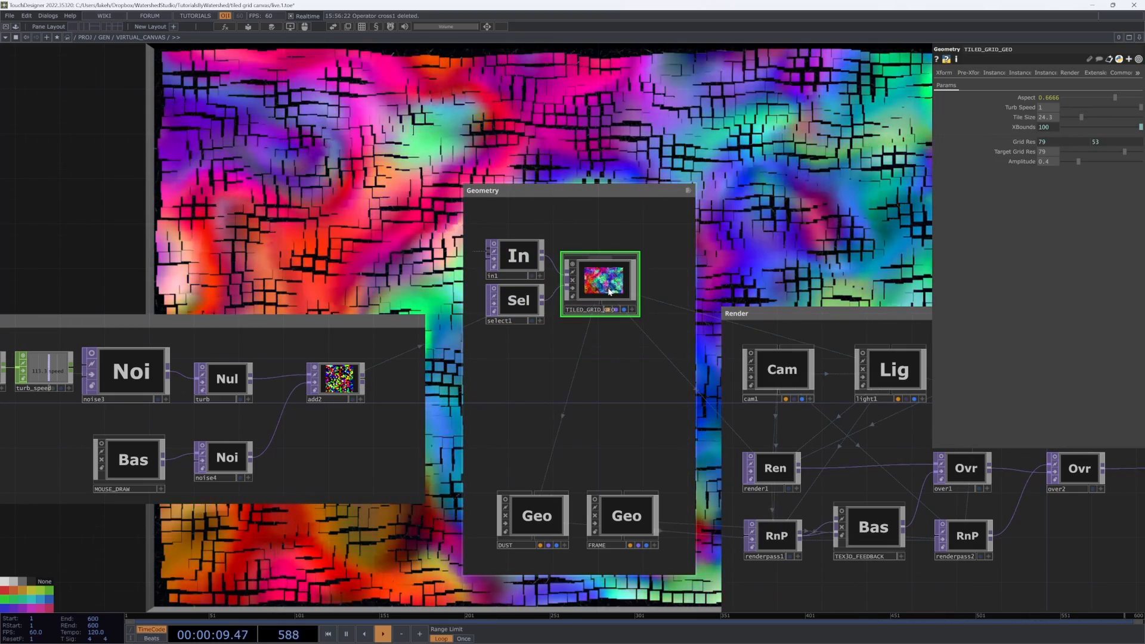
left_click(792, 469)
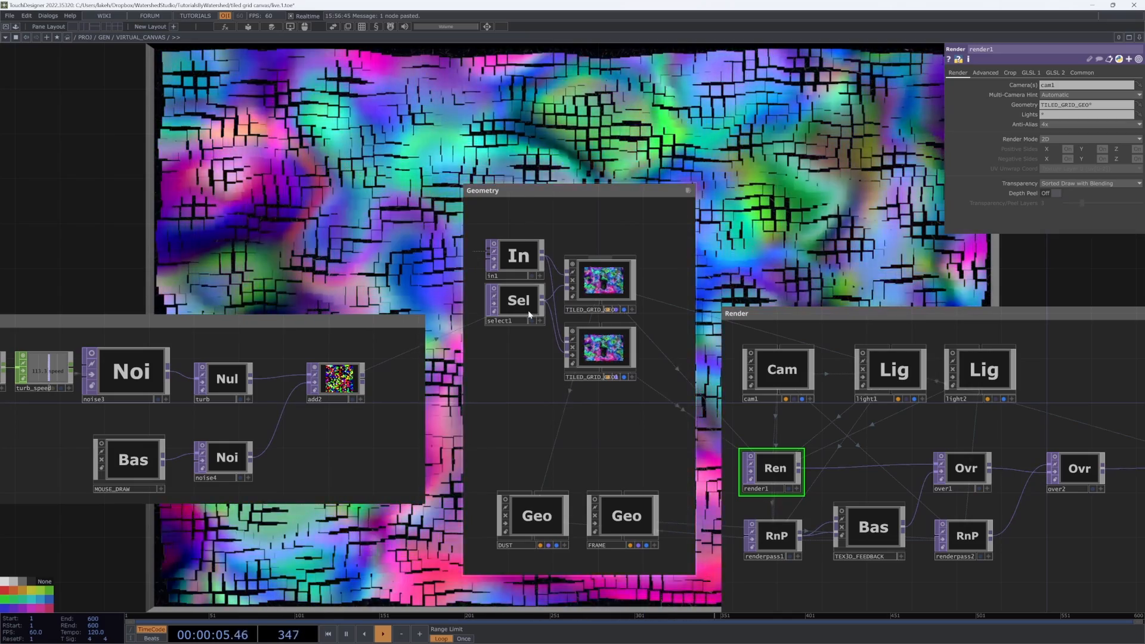
Step: Add a second In operator, then in the parent network wire SCENES into VIRTUAL_CANVAS's second input
scroll(528, 314, "up", 2)
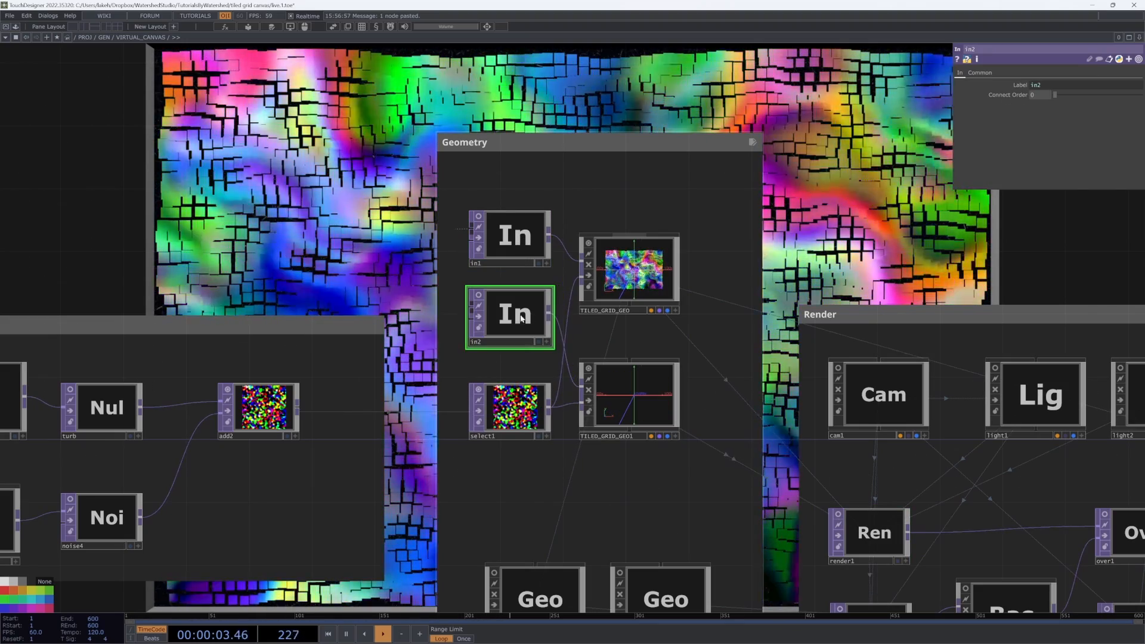
key("u")
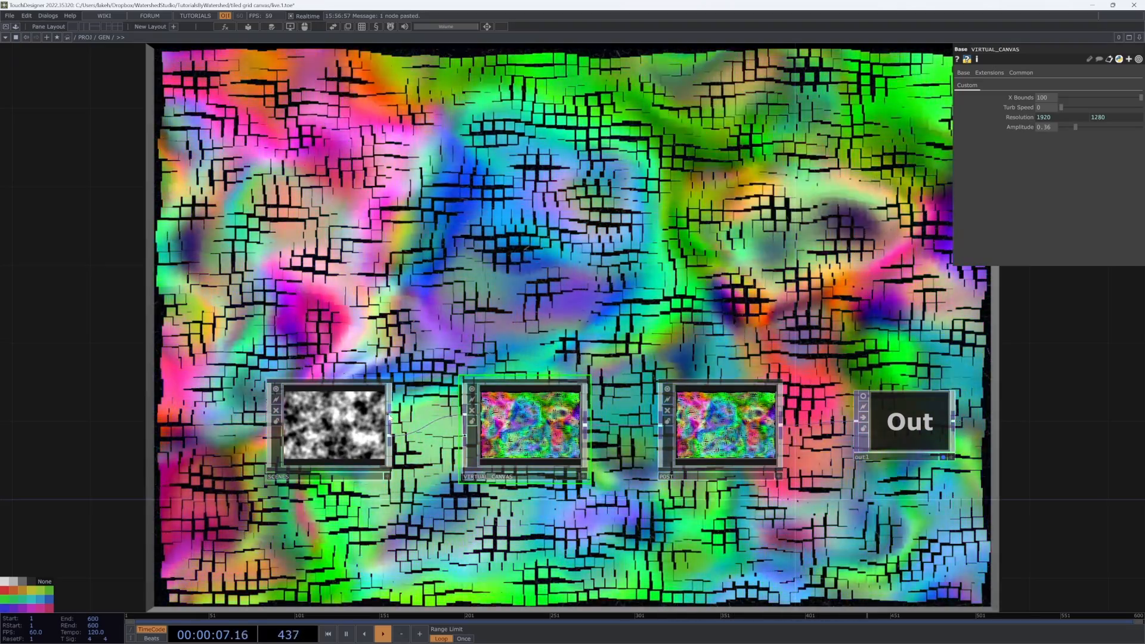
left_click_drag(390, 414, 463, 415)
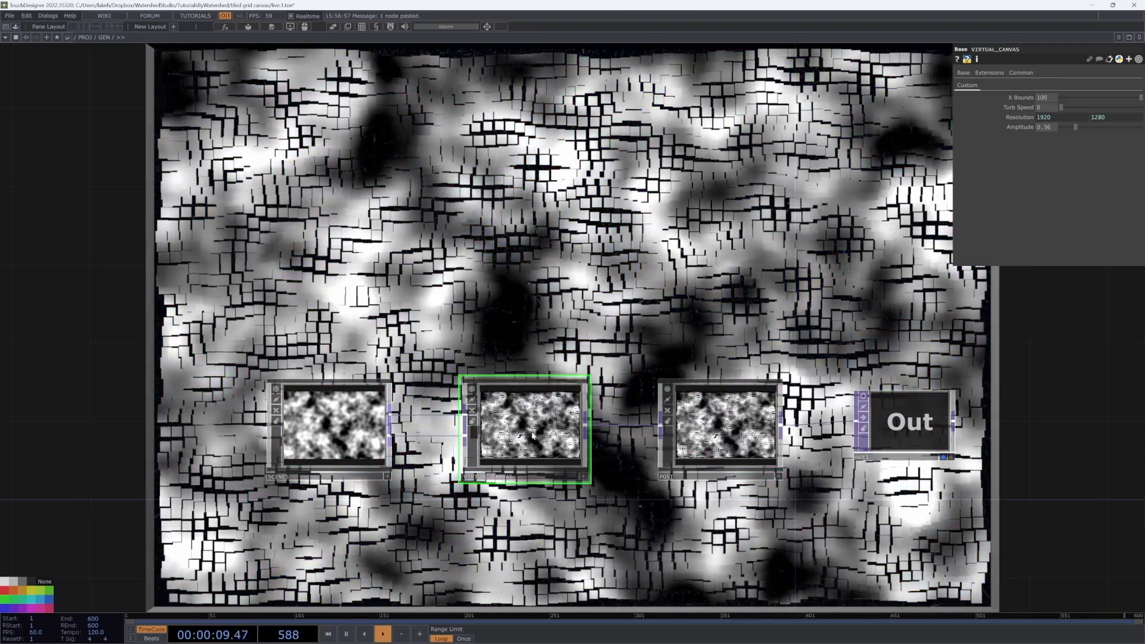
Step: Enter VIRTUAL_CANVAS and connect the second In operator to the first tiled grid geometry
key("i")
left_click_drag(652, 329, 617, 364)
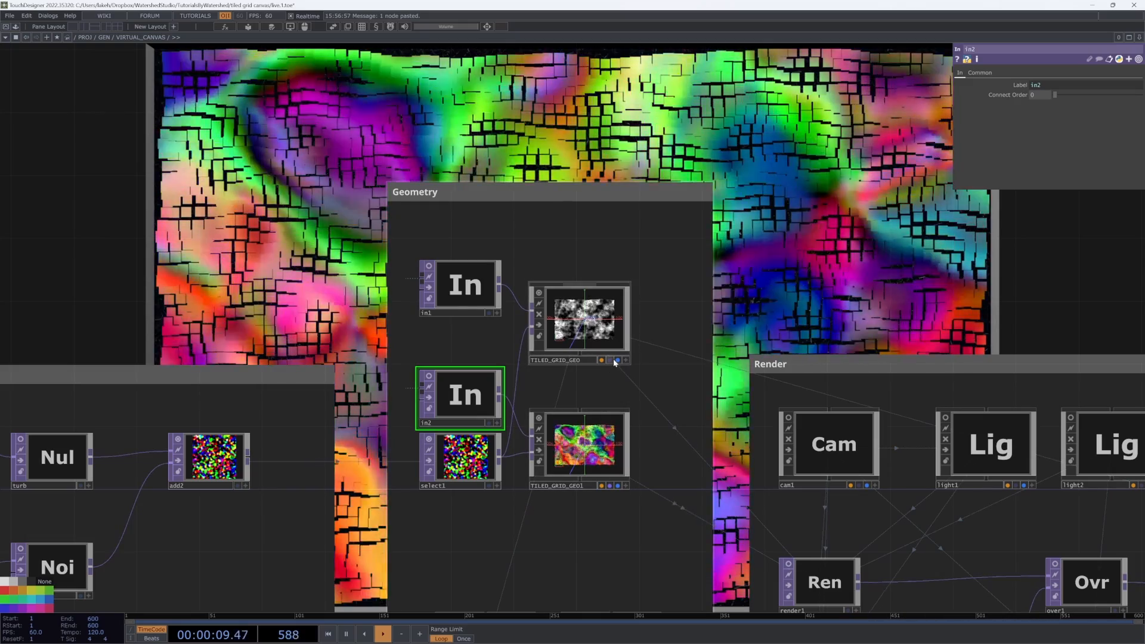
scroll(653, 310, "down", 3)
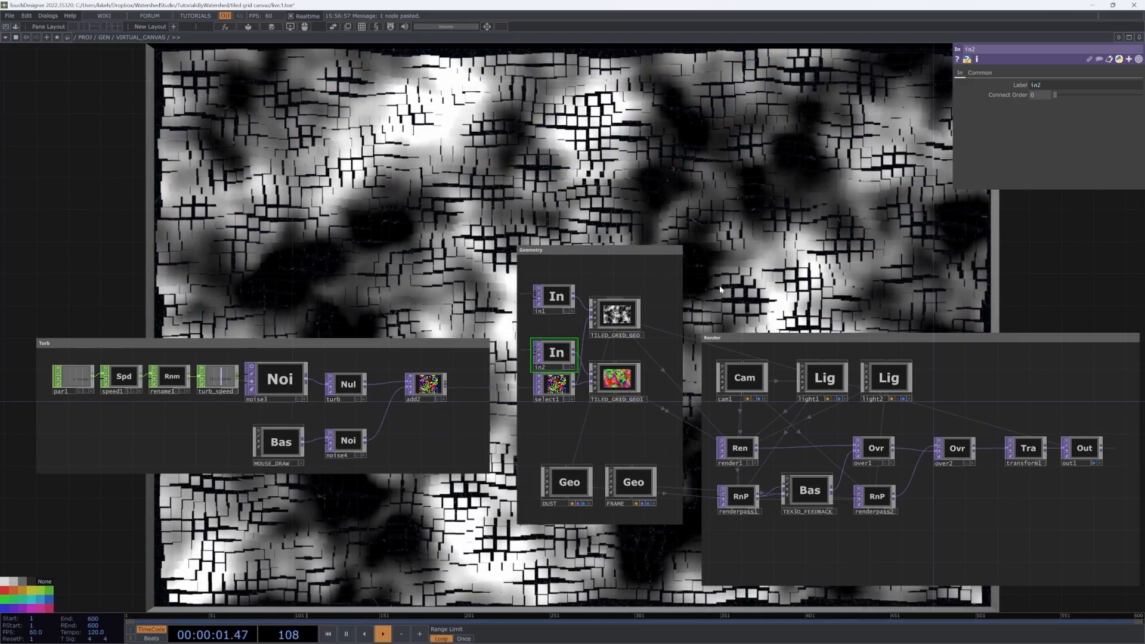
left_click_drag(726, 307, 692, 435)
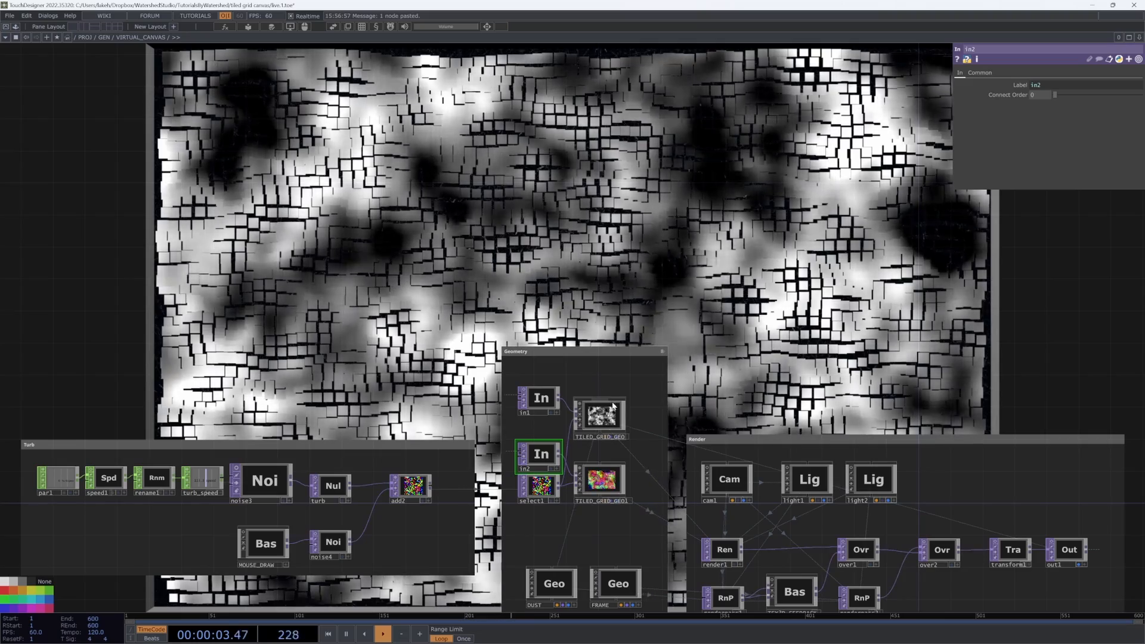
scroll(599, 437, "up", 2)
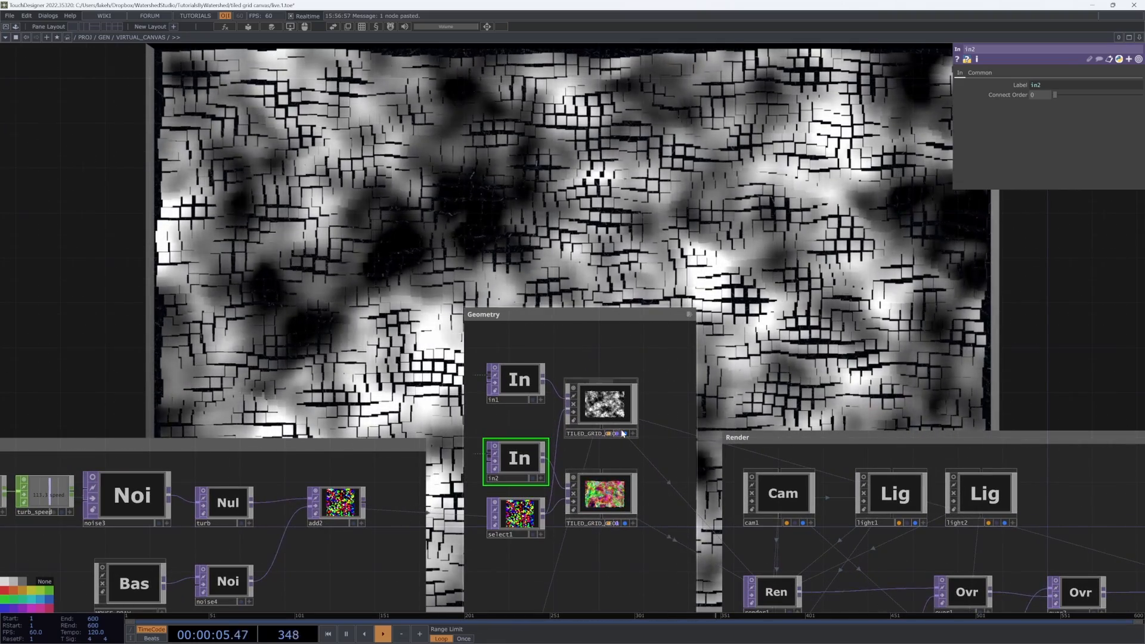
left_click_drag(645, 444, 524, 439)
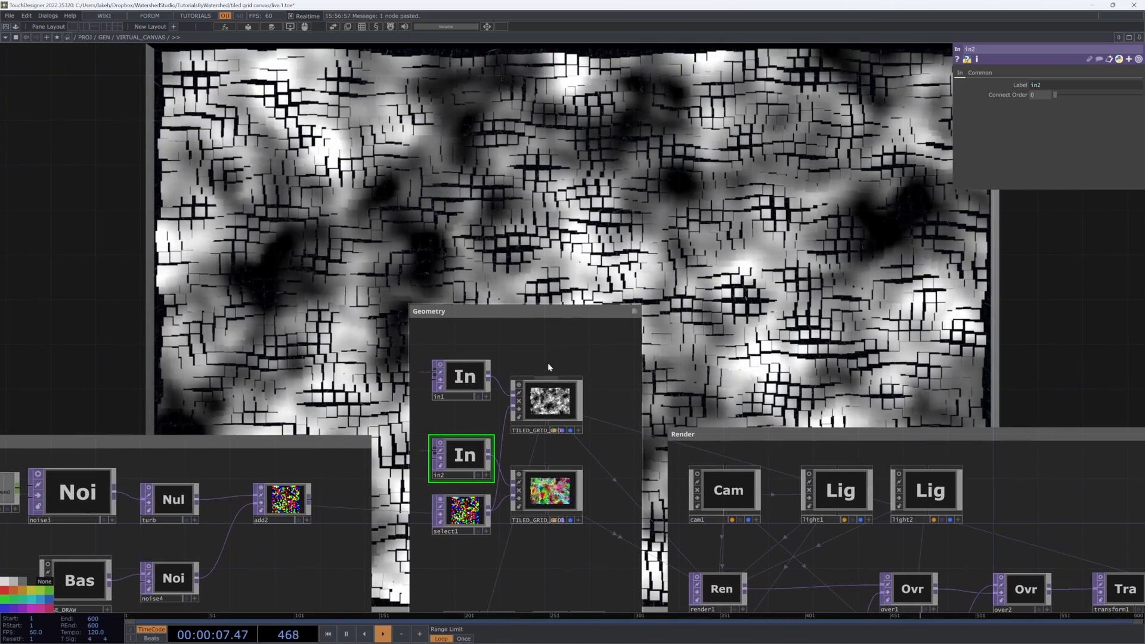
left_click_drag(601, 409, 615, 324)
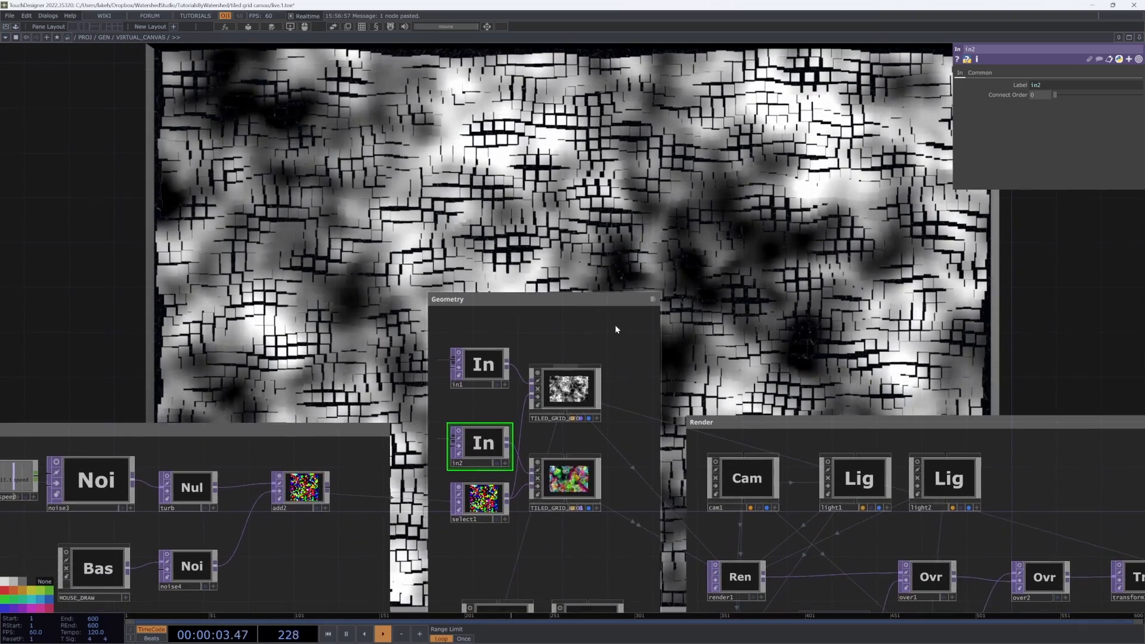
left_click_drag(605, 387, 555, 400)
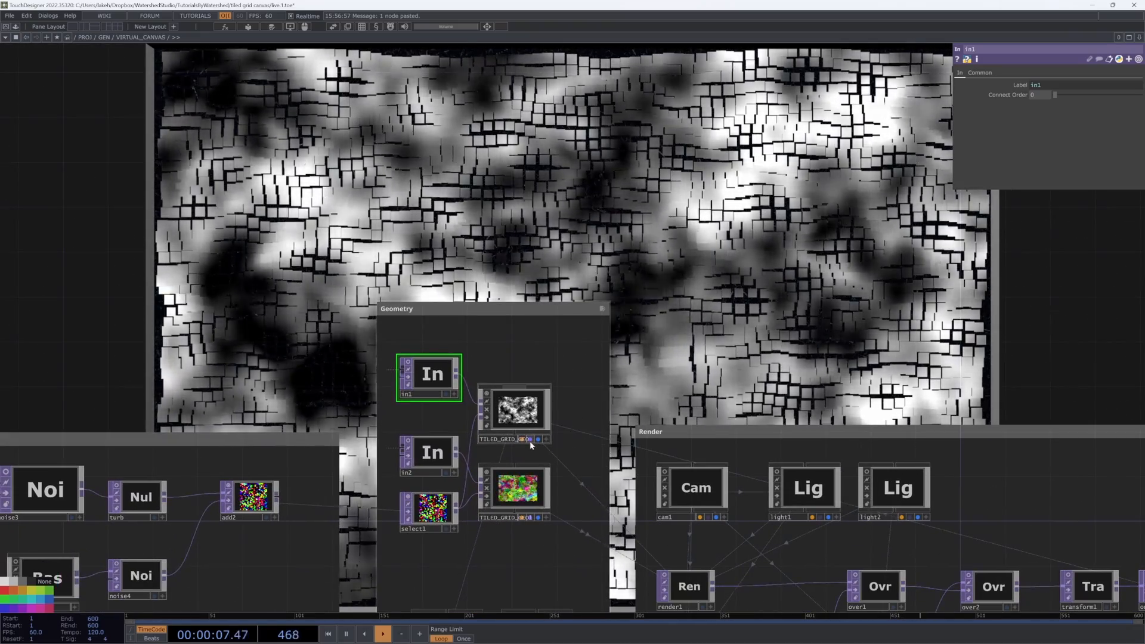
left_click(529, 440)
Step: Examine the Geometry group's In operators and the two tiled grid geometries they feed
left_click_drag(632, 361, 572, 441)
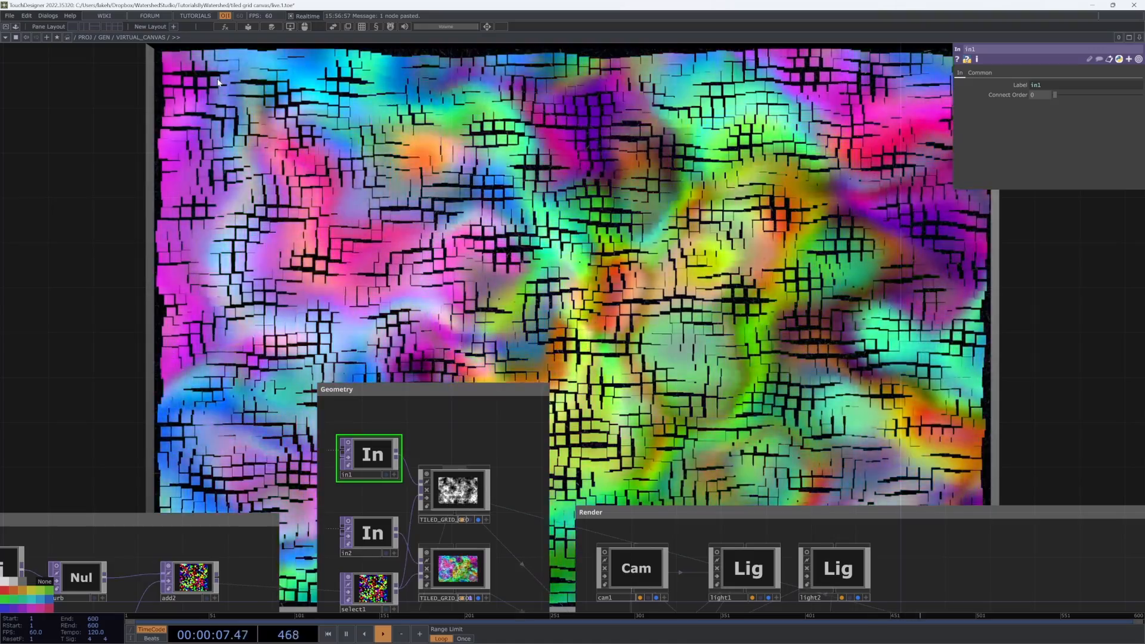
left_click_drag(469, 257, 542, 185)
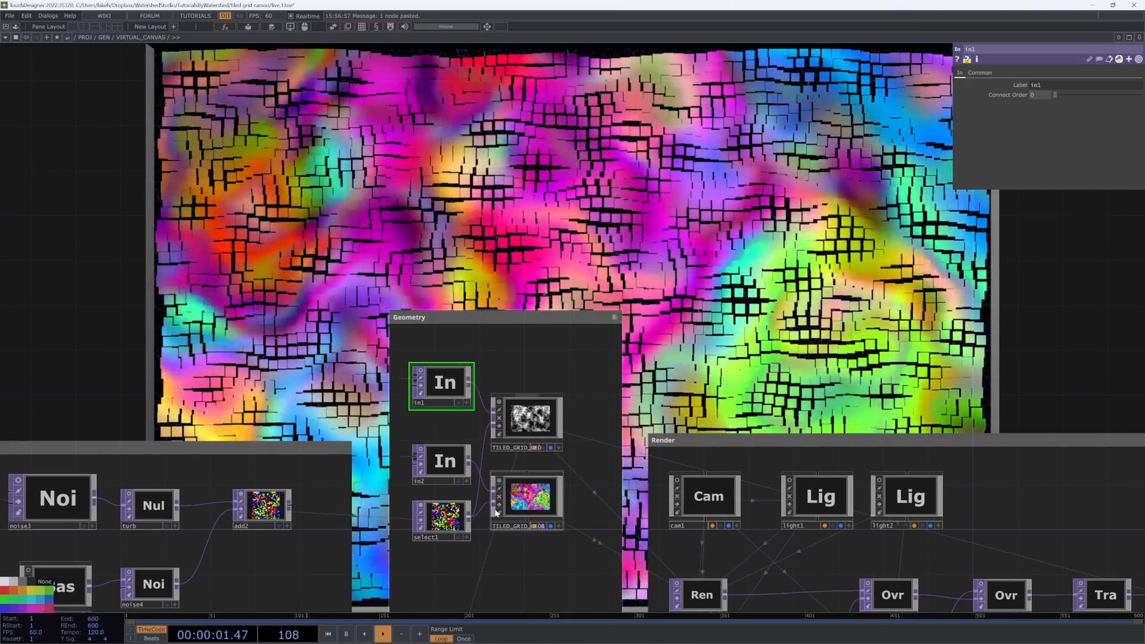
scroll(537, 493, "up", 5)
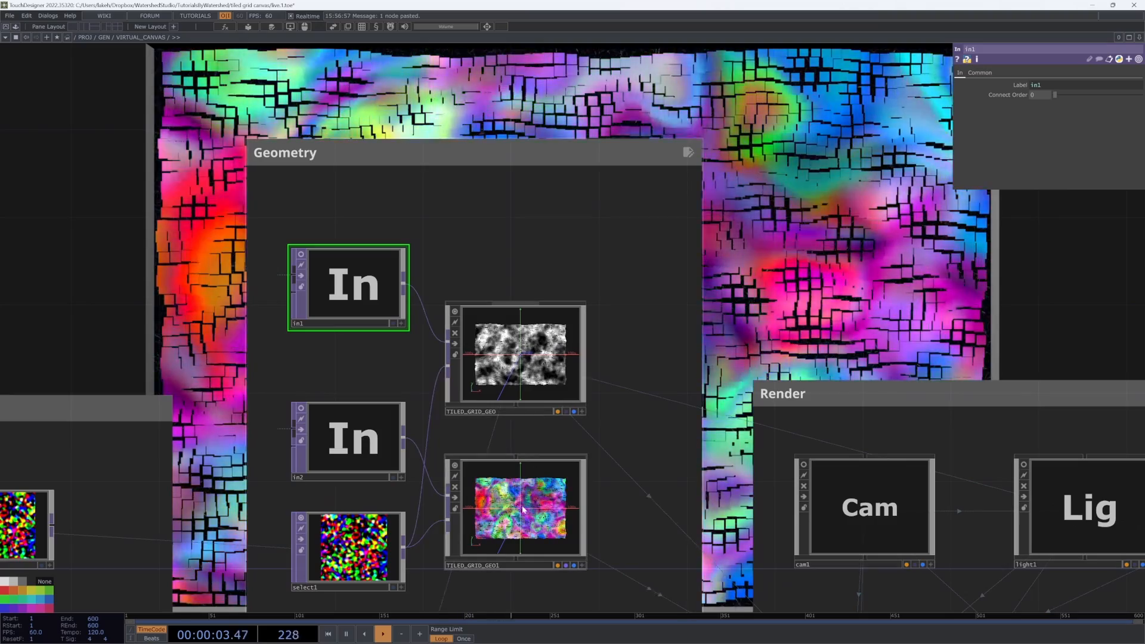
left_click_drag(693, 198, 720, 159)
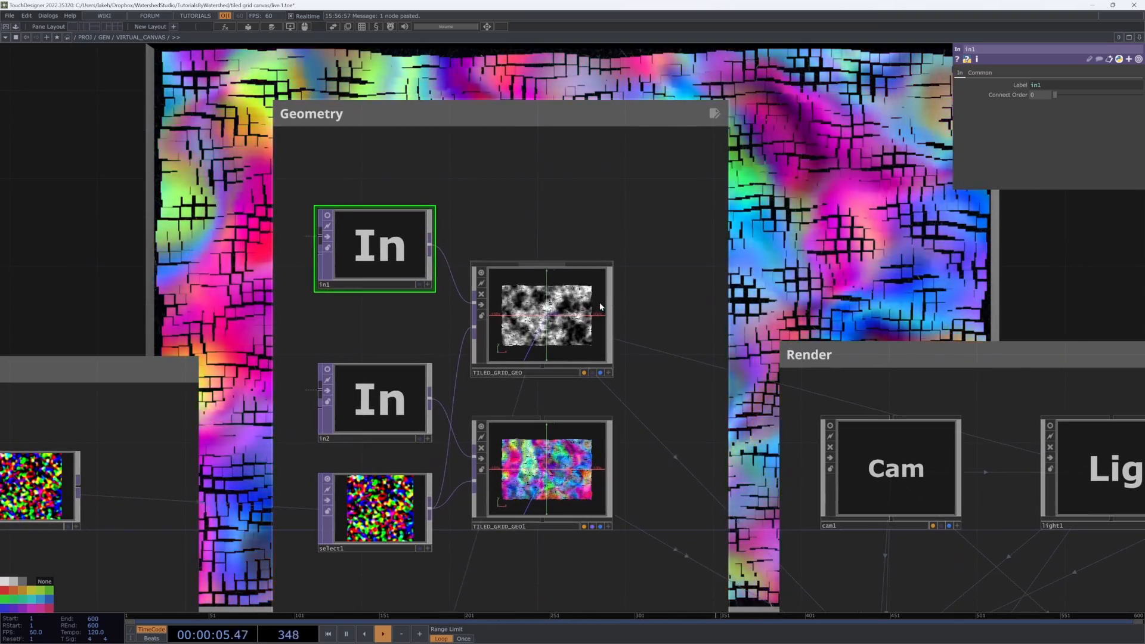
scroll(600, 307, "down", 6)
left_click_drag(637, 263, 634, 376)
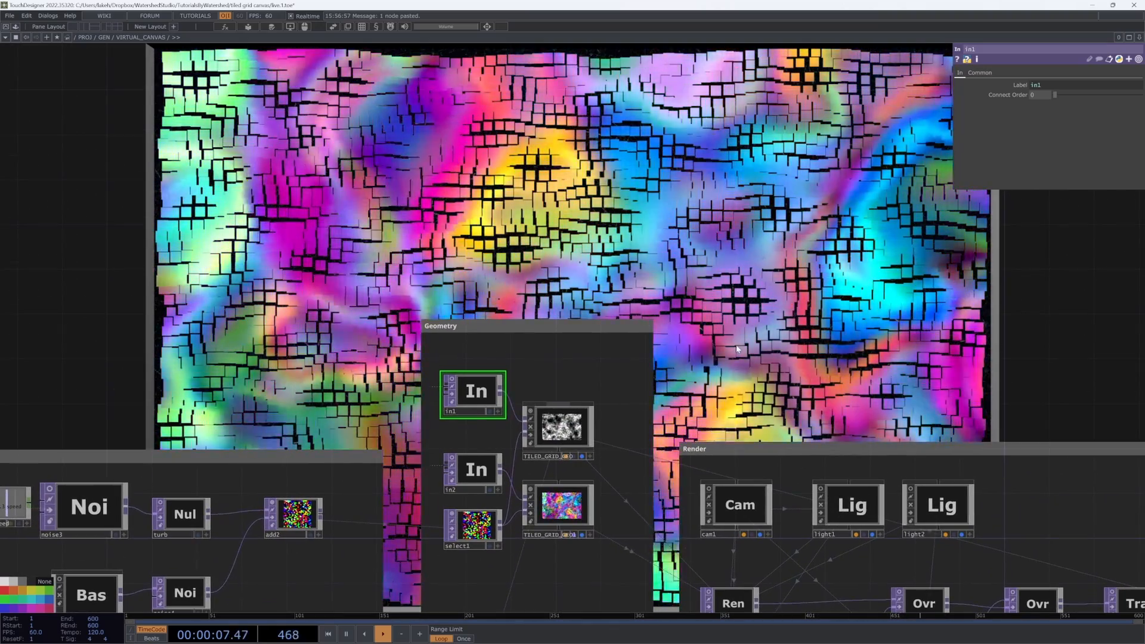
left_click_drag(735, 345, 688, 334)
left_click_drag(696, 263, 706, 331)
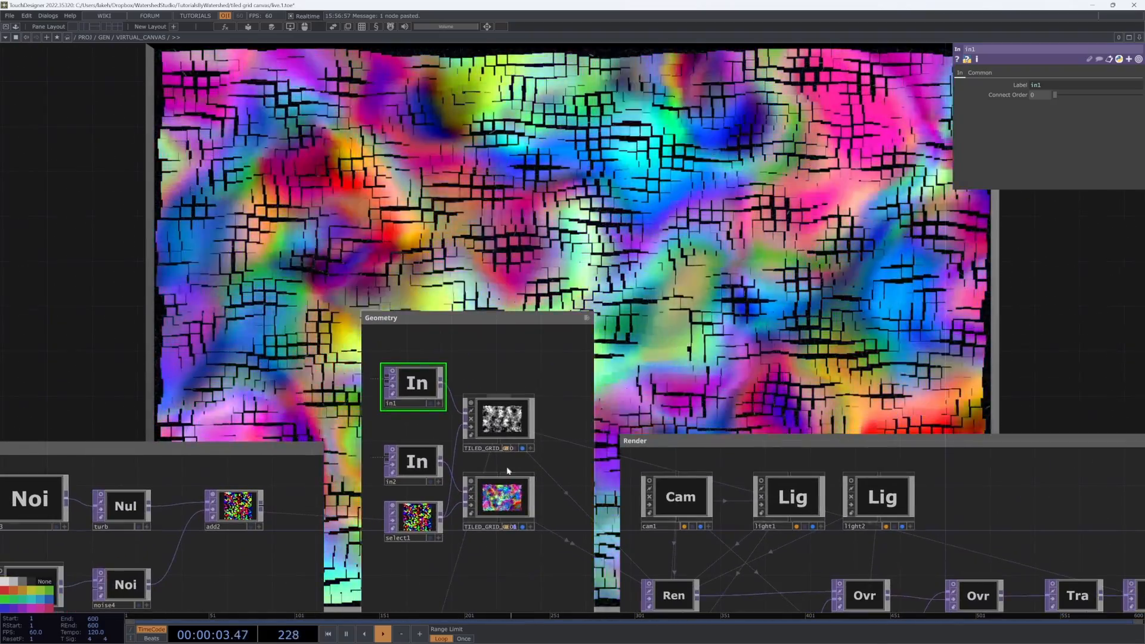
scroll(507, 471, "up", 5)
Step: Compare the two tiled grid geometries by toggling their render flags back and forth
left_click(512, 500)
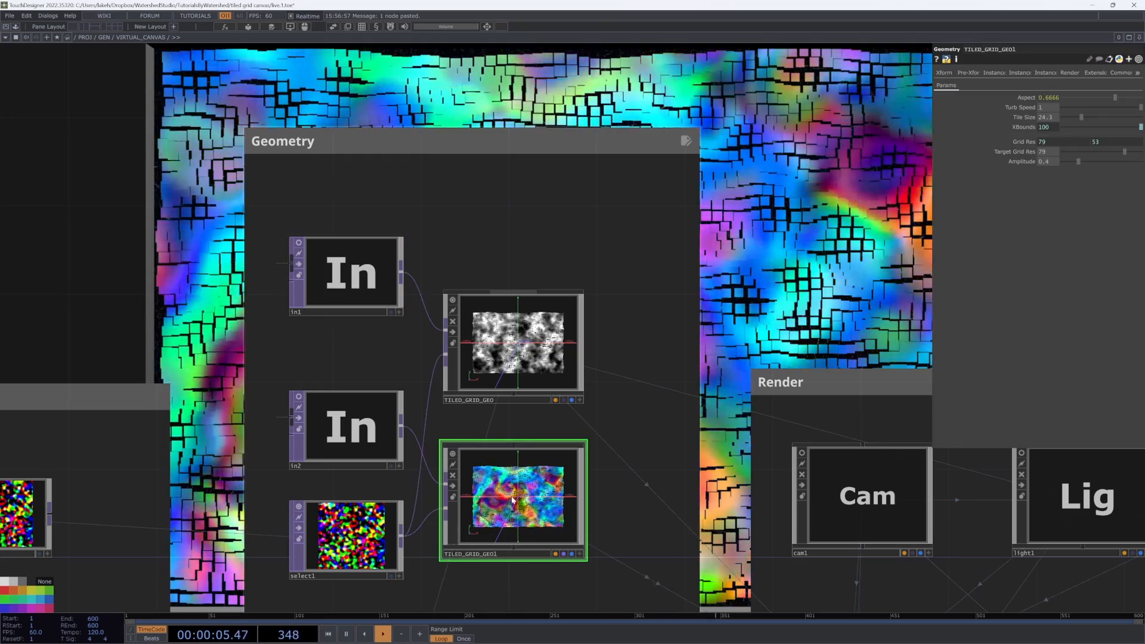
scroll(471, 434, "down", 4)
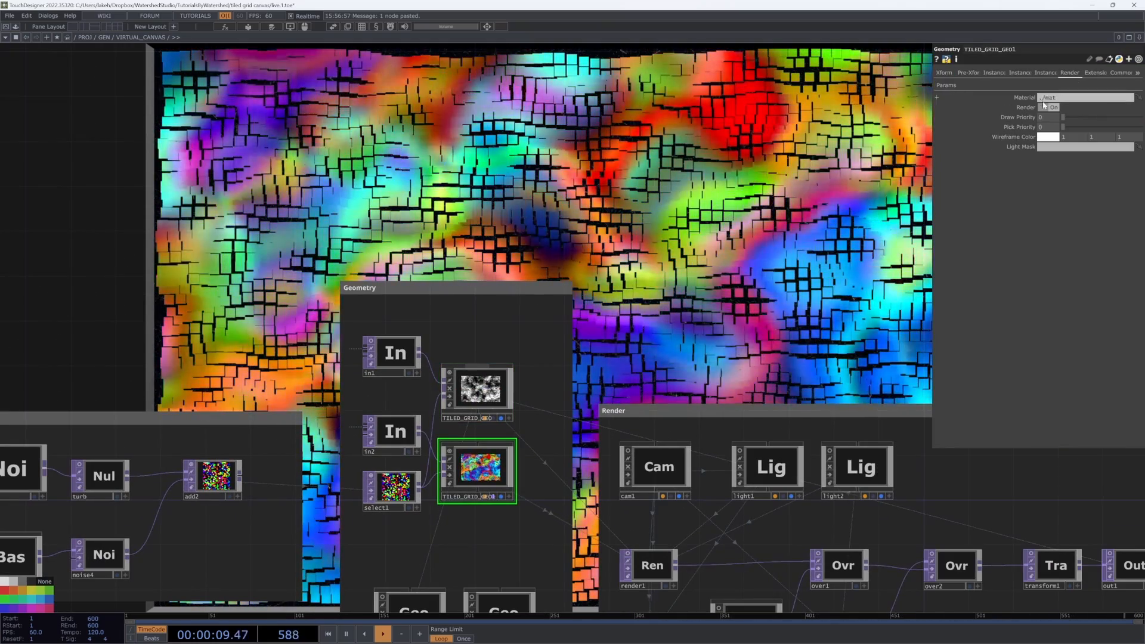
scroll(480, 407, "up", 2)
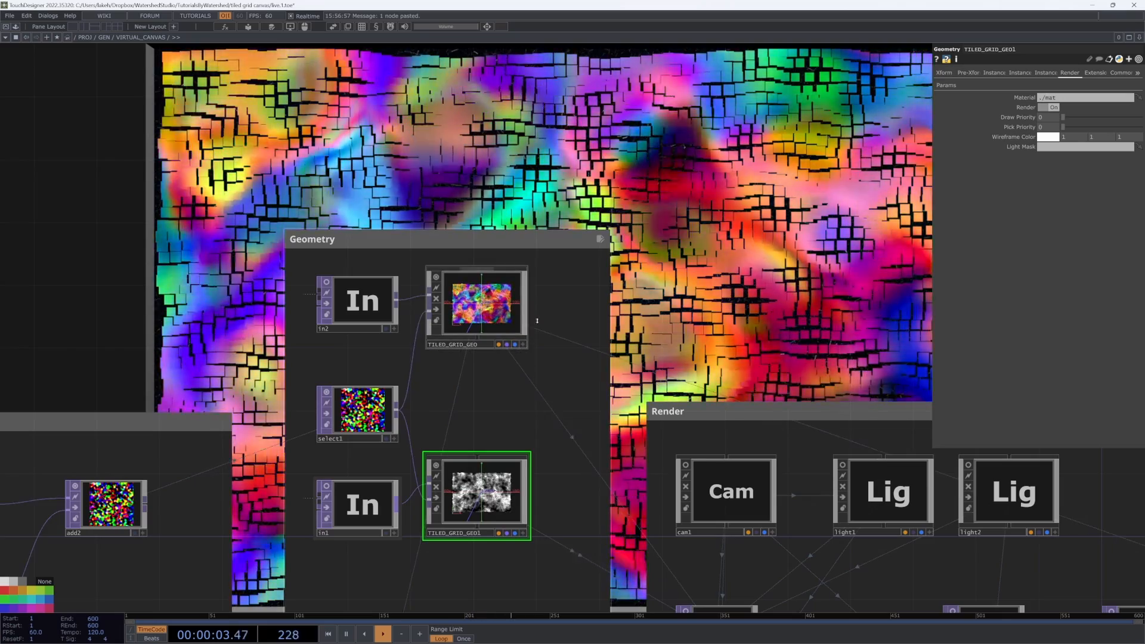
left_click_drag(536, 321, 519, 335)
left_click(490, 358)
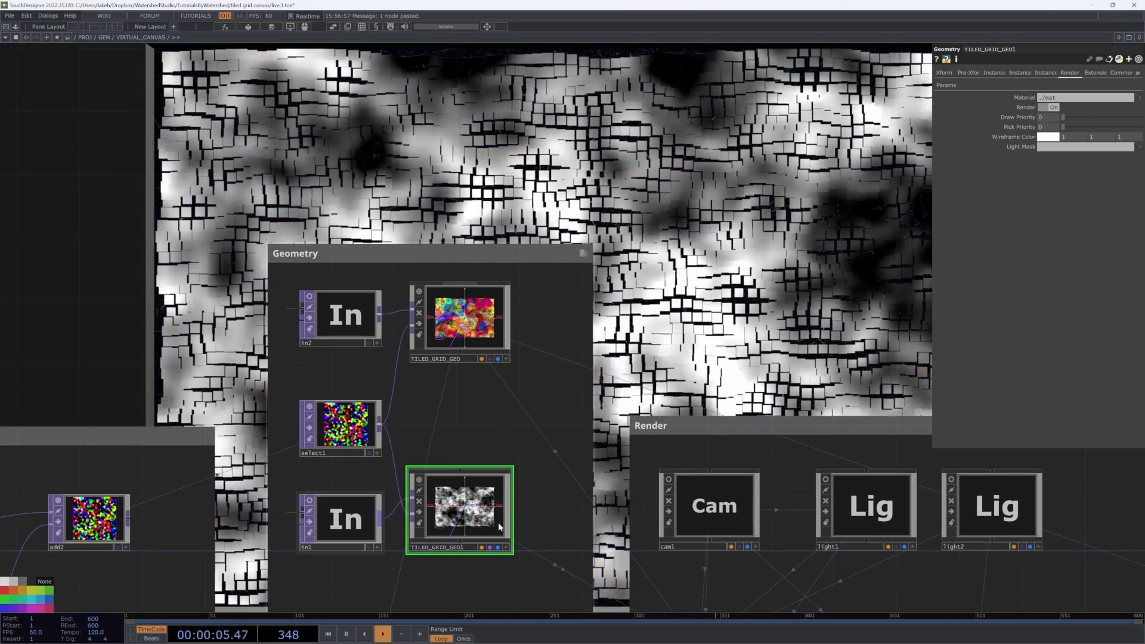
left_click(489, 547)
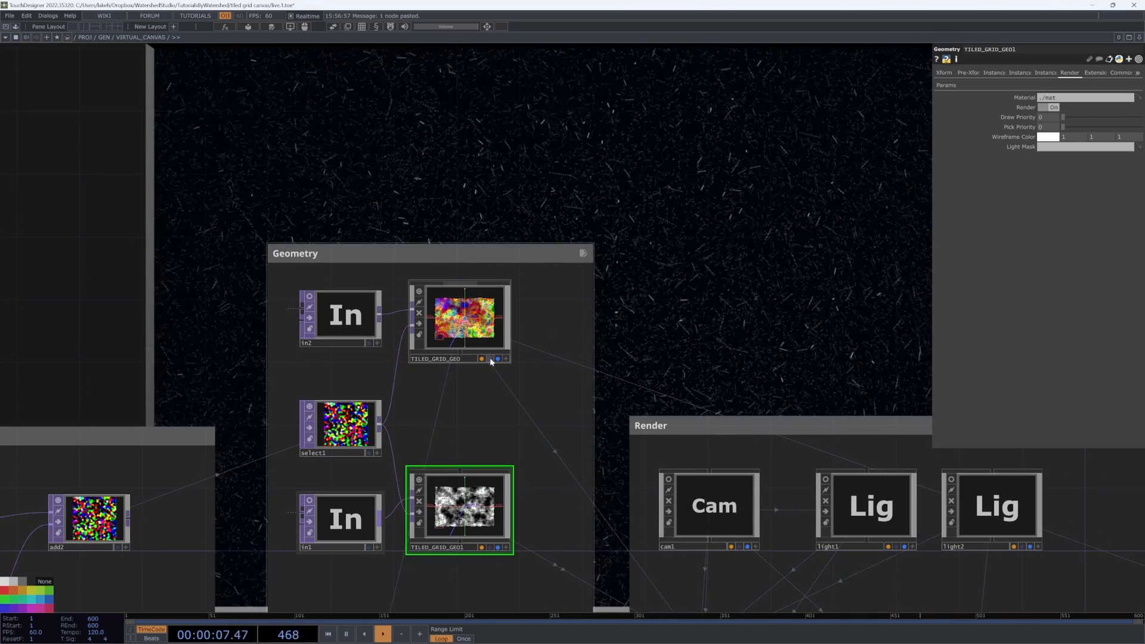
left_click(490, 359)
left_click(489, 548)
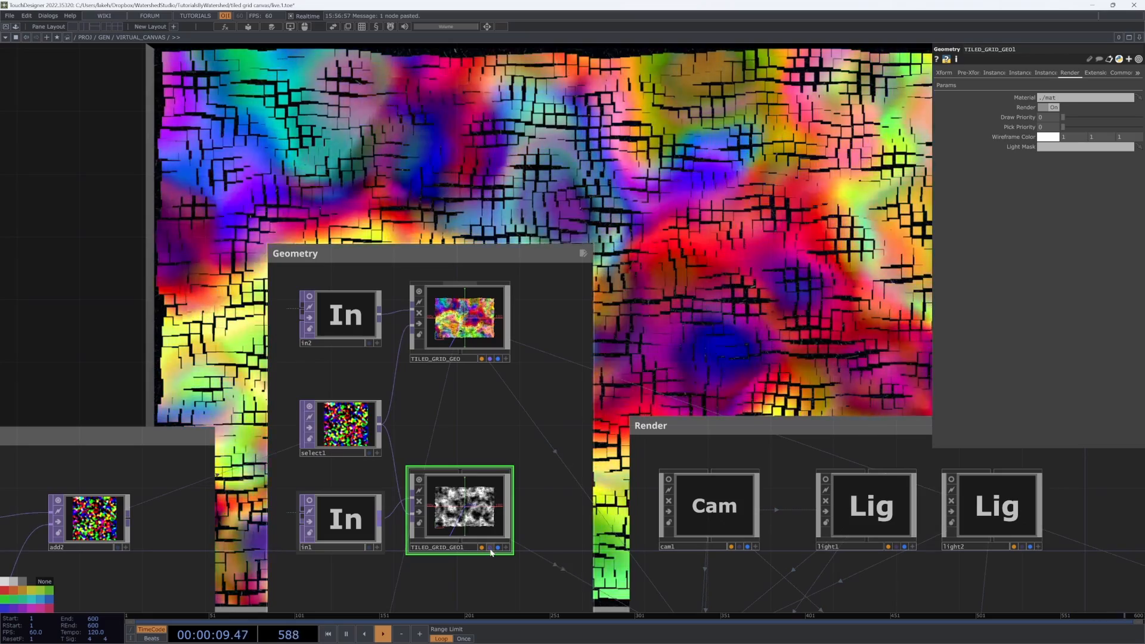
left_click(490, 359)
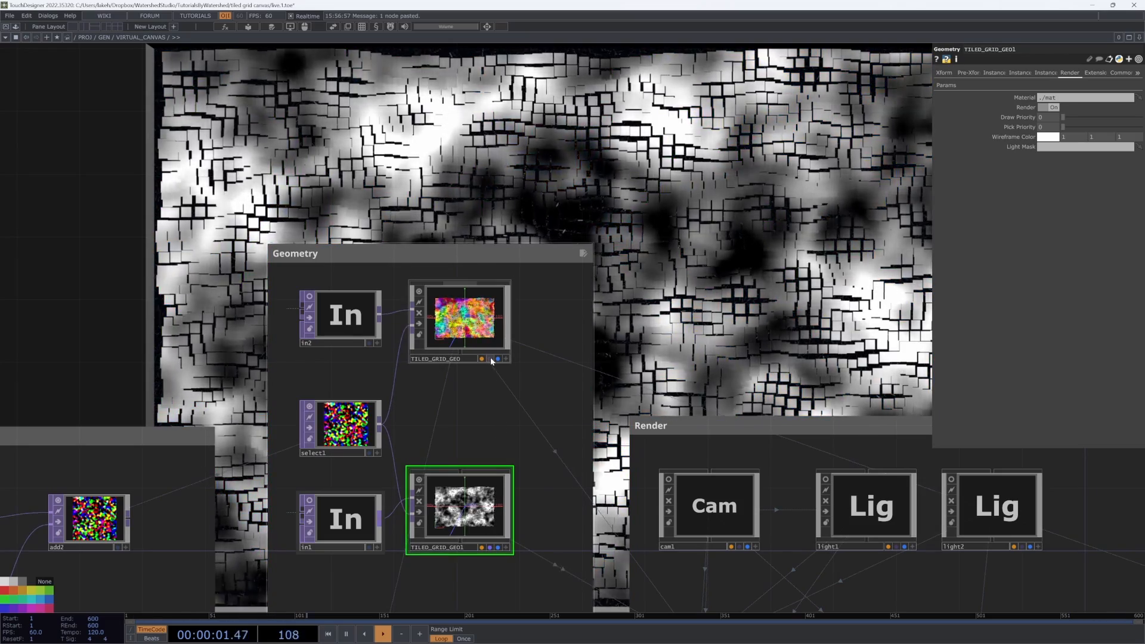
left_click(490, 359)
left_click(490, 359)
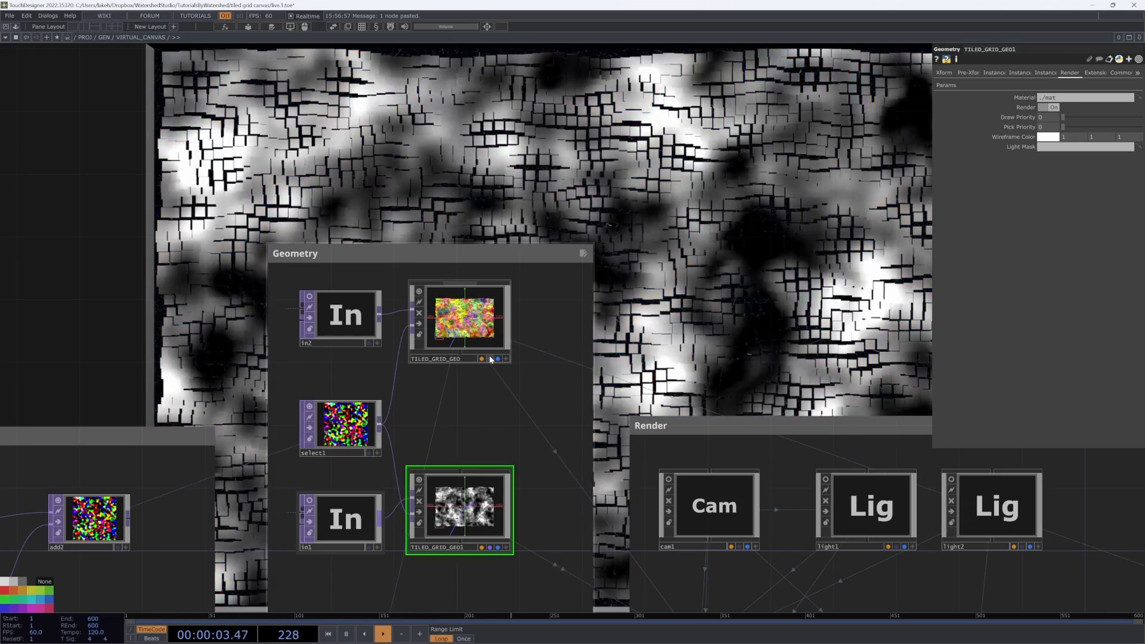
left_click(490, 359)
Step: Set TILED_GRID_GEO1's Draw Priority to 1
scroll(696, 439, "down", 5)
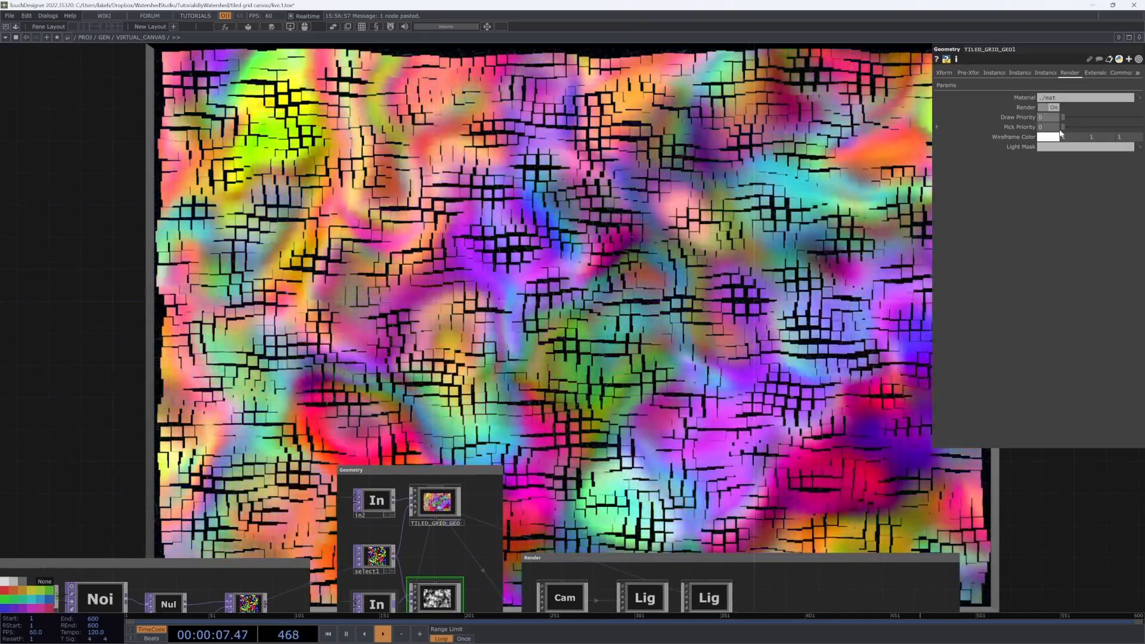
left_click_drag(1061, 117, 1070, 118)
left_click_drag(636, 398, 687, 361)
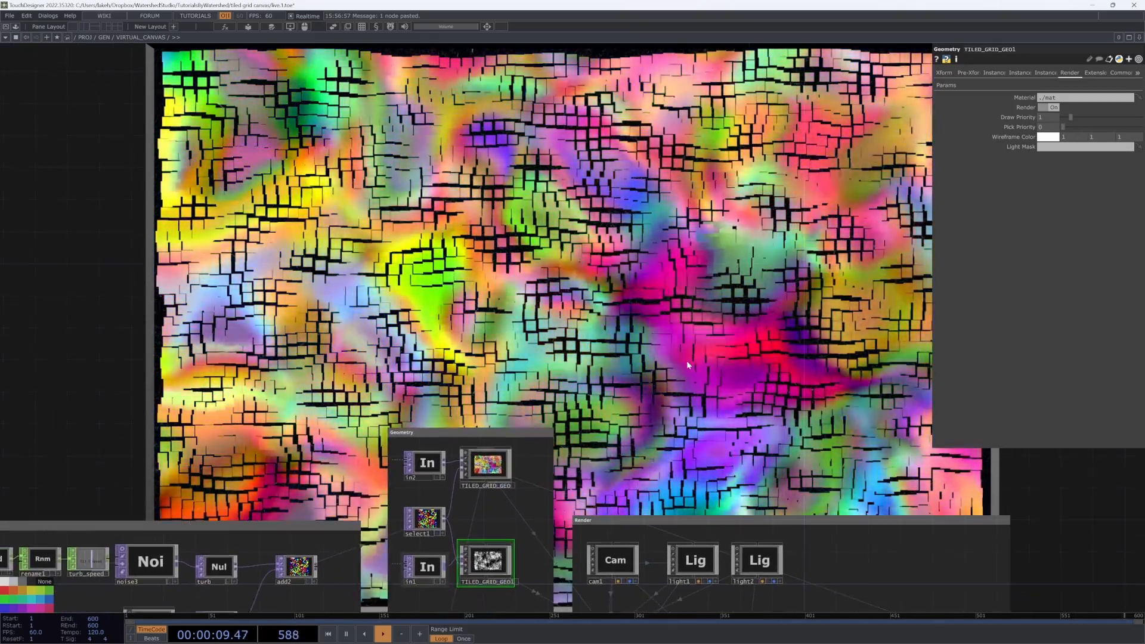
Step: Set TILED_GRID_GEO's Draw Priority to 1 on its Render page
scroll(558, 460, "up", 5)
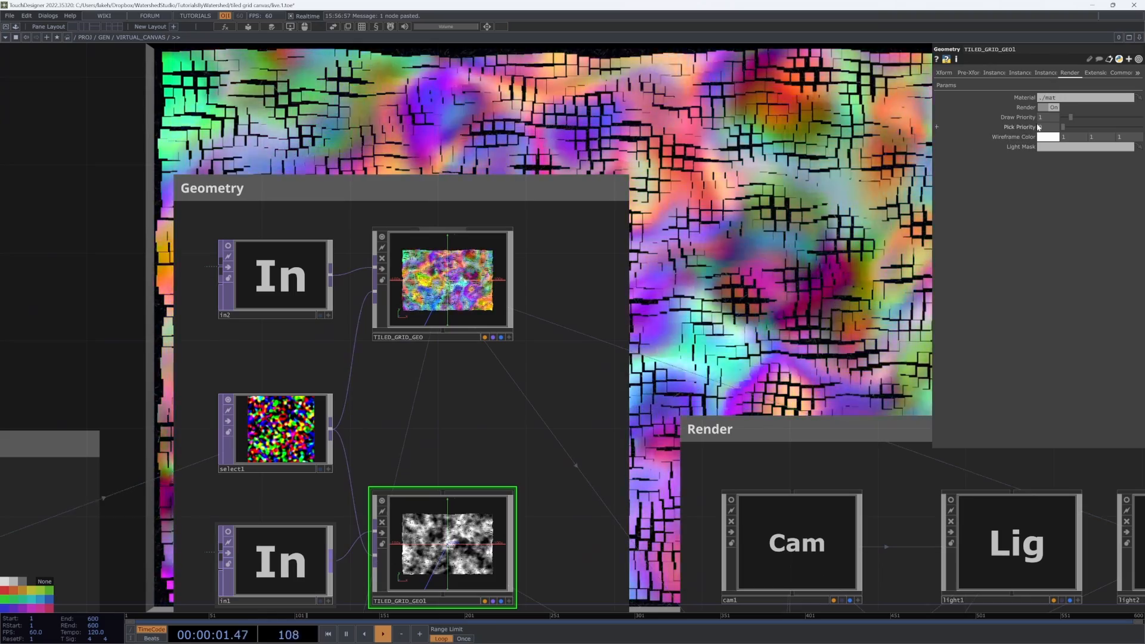
left_click(477, 261)
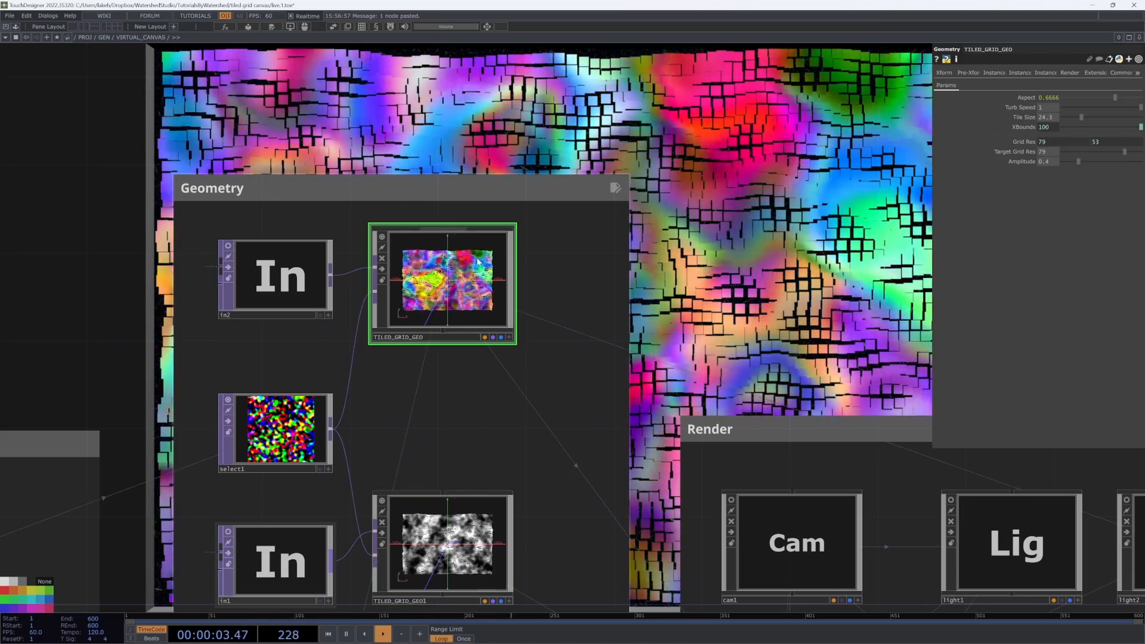
left_click(1068, 73)
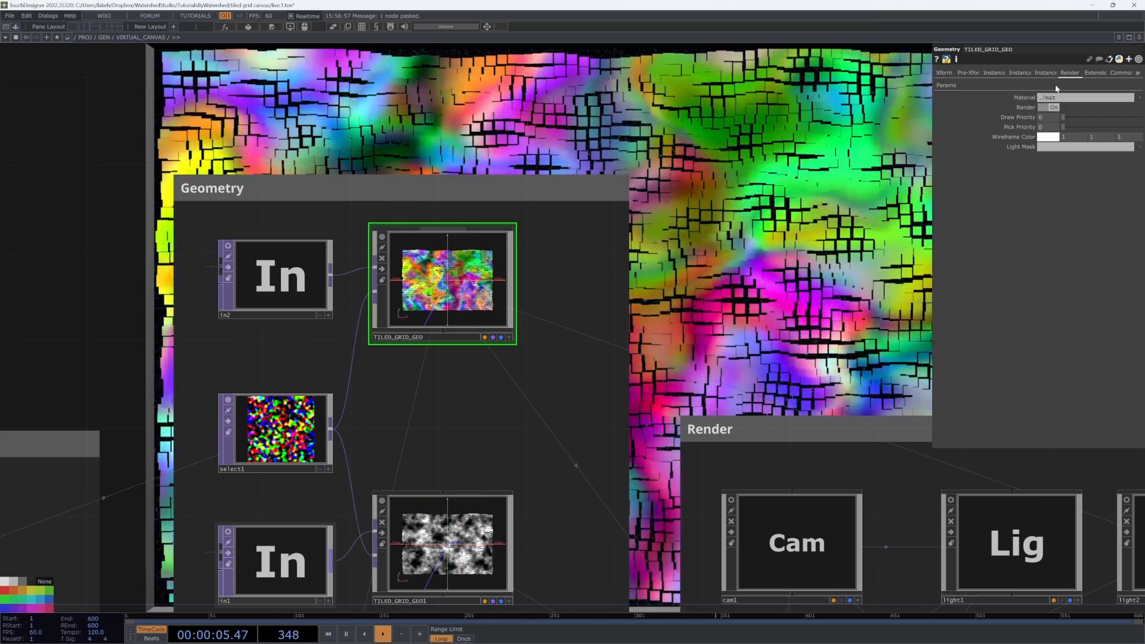
left_click(1046, 119)
type("1")
key("Return")
middle_click_drag(761, 404, 807, 278)
scroll(808, 277, "down", 1)
scroll(634, 470, "up", 7)
scroll(525, 459, "up", 8)
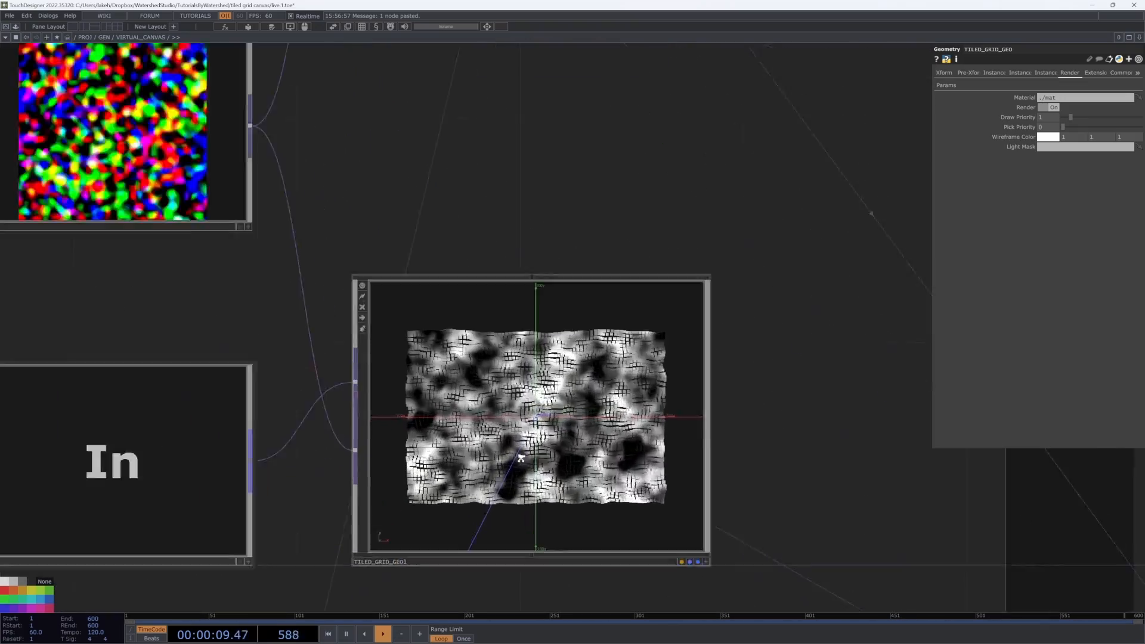
scroll(527, 460, "down", 10)
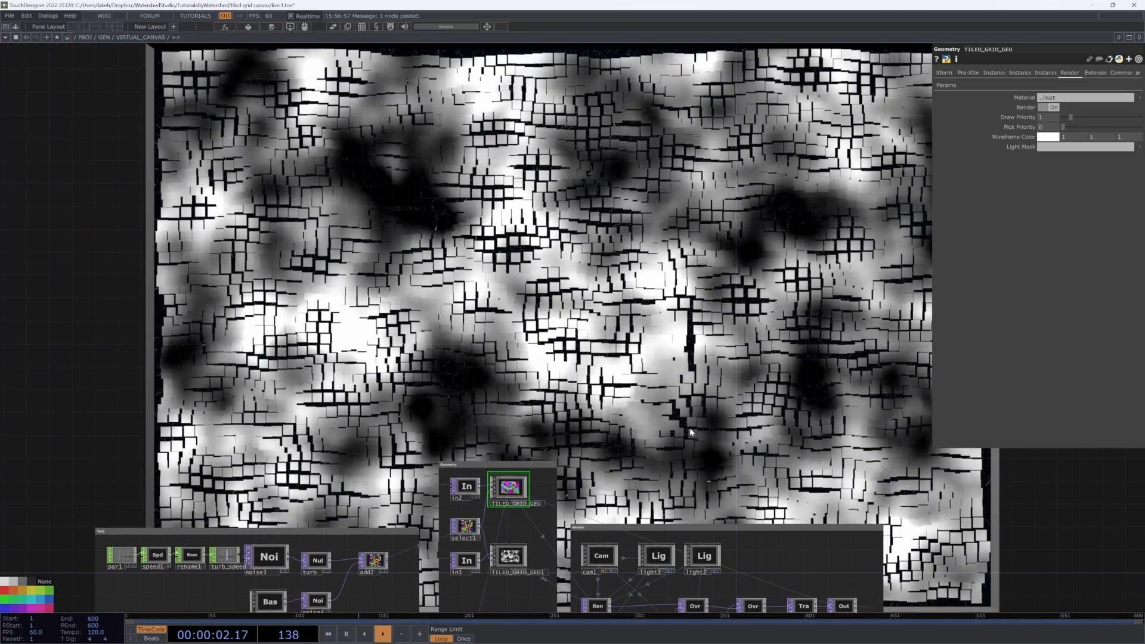
left_click_drag(698, 322, 621, 352)
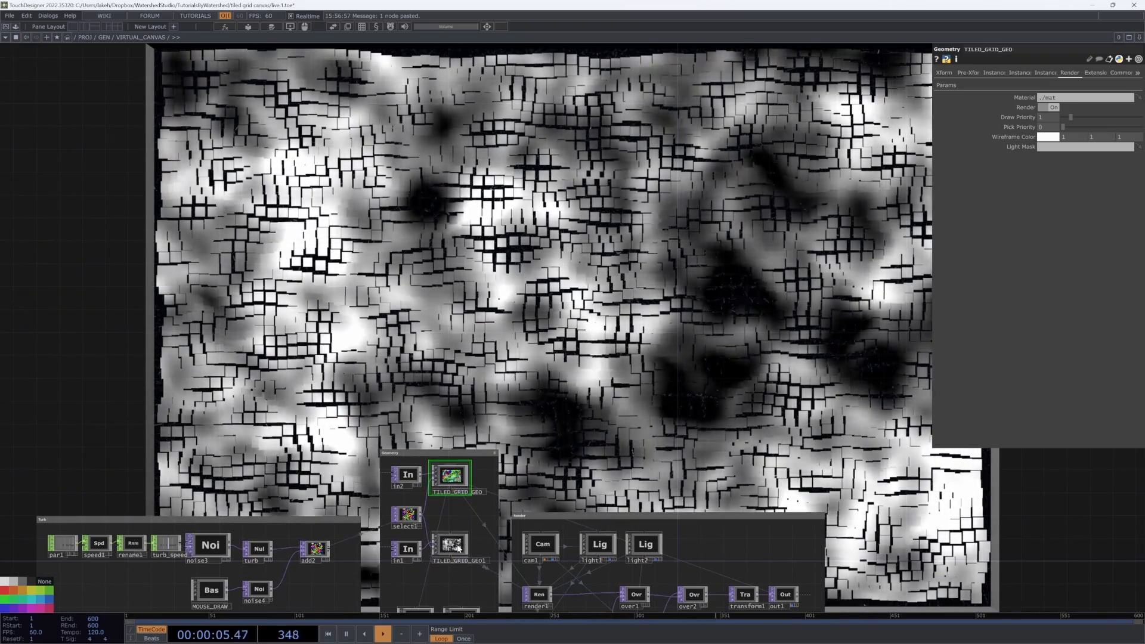
scroll(453, 543, "up", 4)
scroll(453, 543, "down", 6)
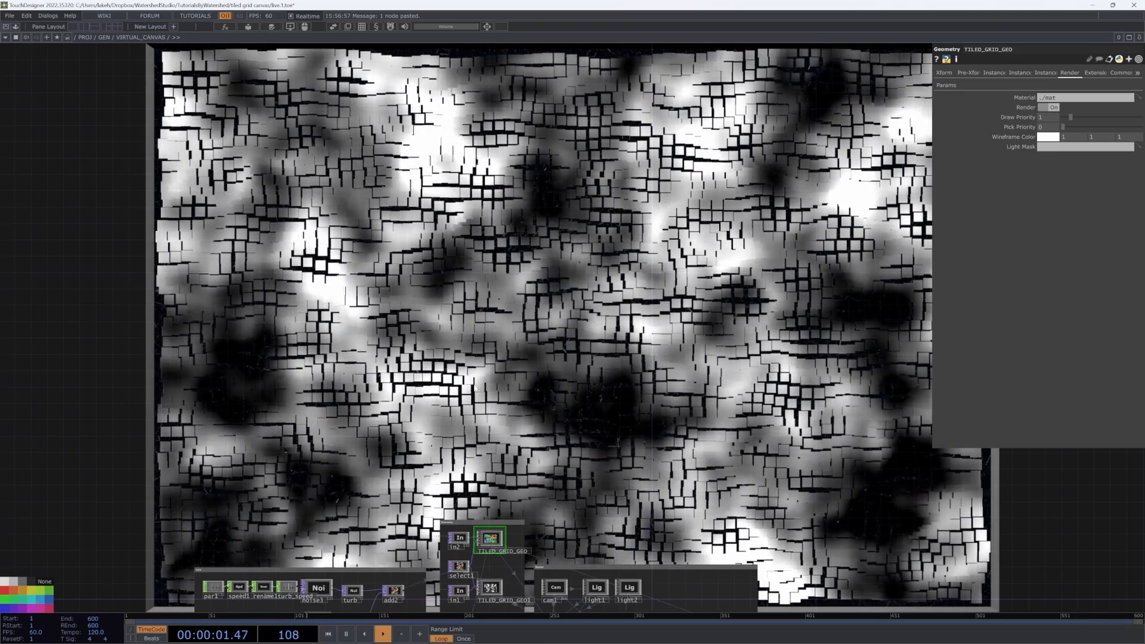
left_click_drag(493, 374, 599, 267)
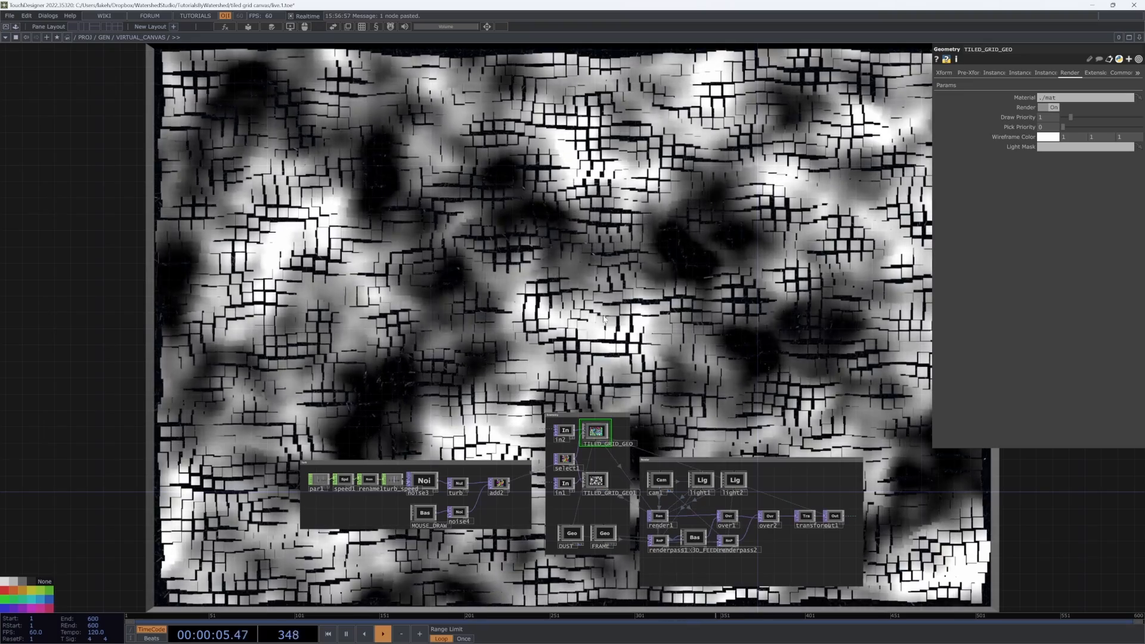
scroll(601, 450, "up", 5)
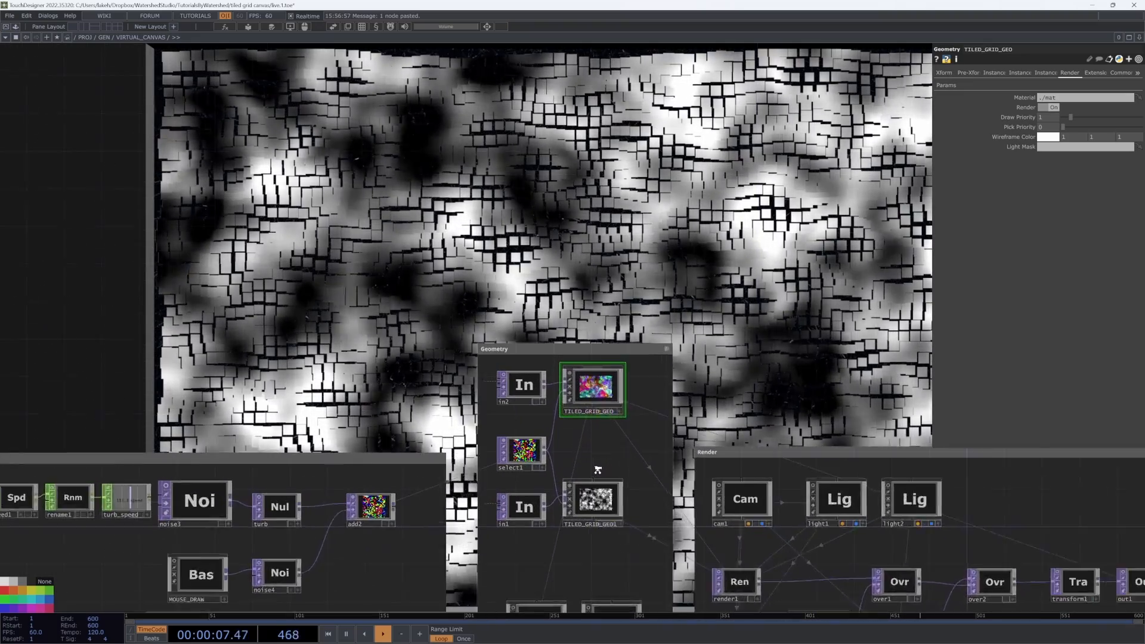
scroll(674, 301, "down", 5)
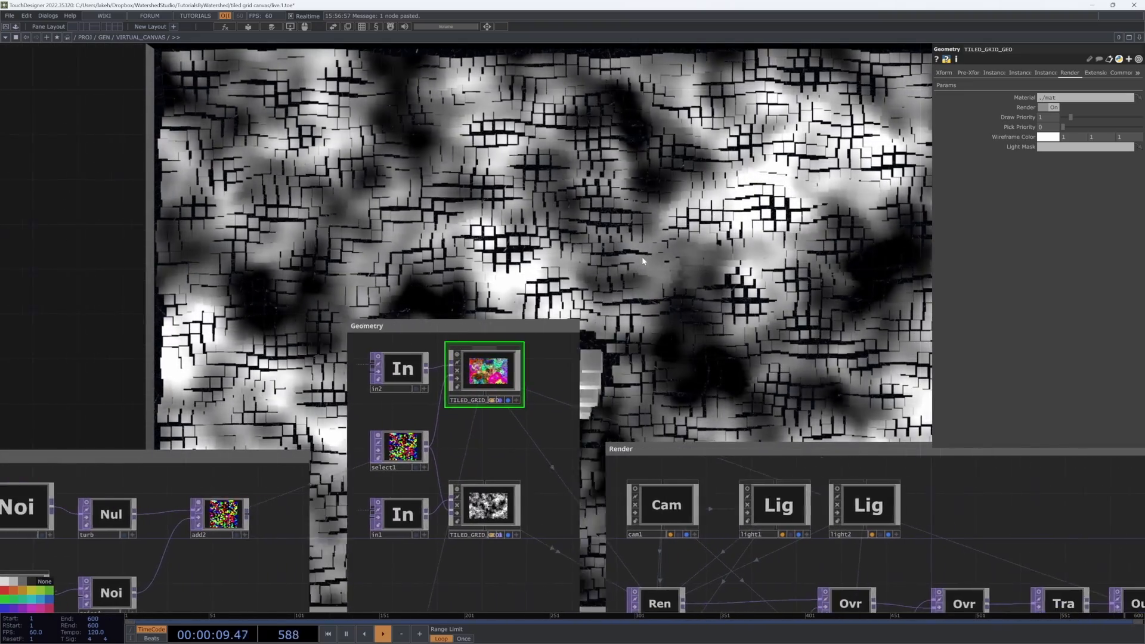
scroll(535, 460, "up", 3)
scroll(535, 461, "up", 2)
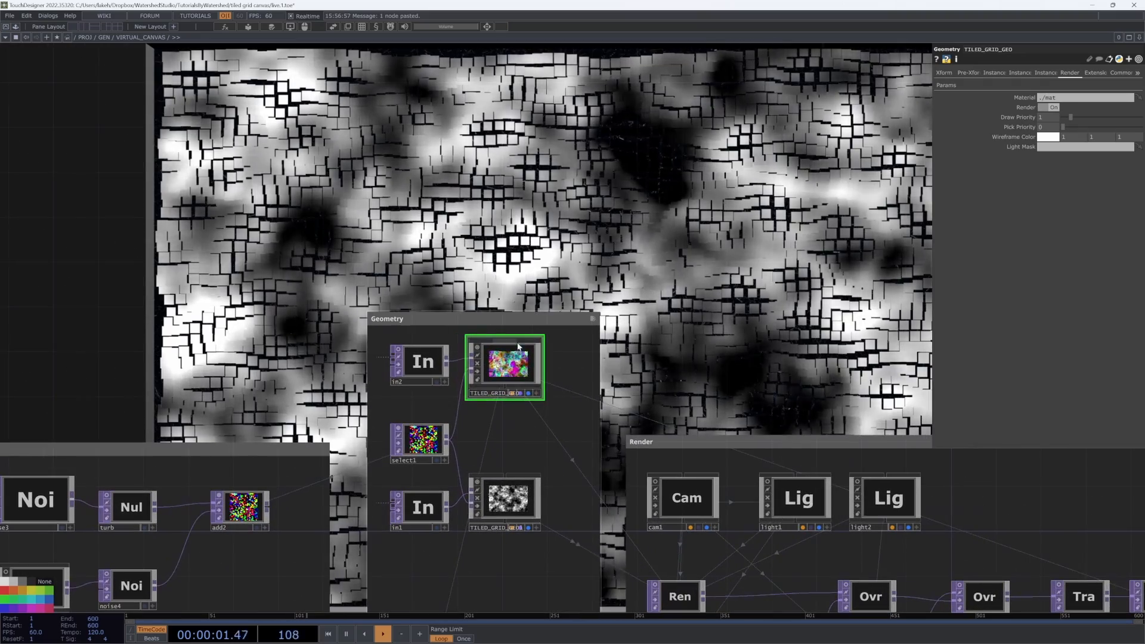
left_click_drag(547, 392, 647, 372)
Step: Open TILED_GRID_GEO1 and rearrange the Texturing nodes to make room beside in_base_color
left_click(590, 512)
scroll(648, 372, "down", 5)
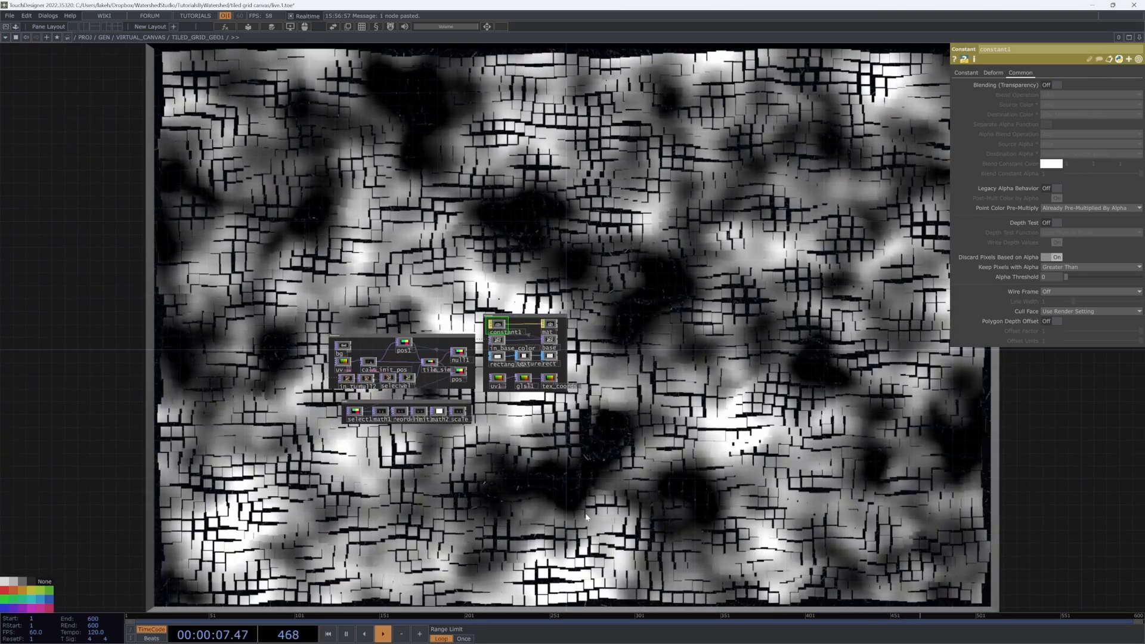
scroll(565, 438, "up", 5)
left_click_drag(564, 438, 567, 545)
left_click_drag(590, 388, 309, 552)
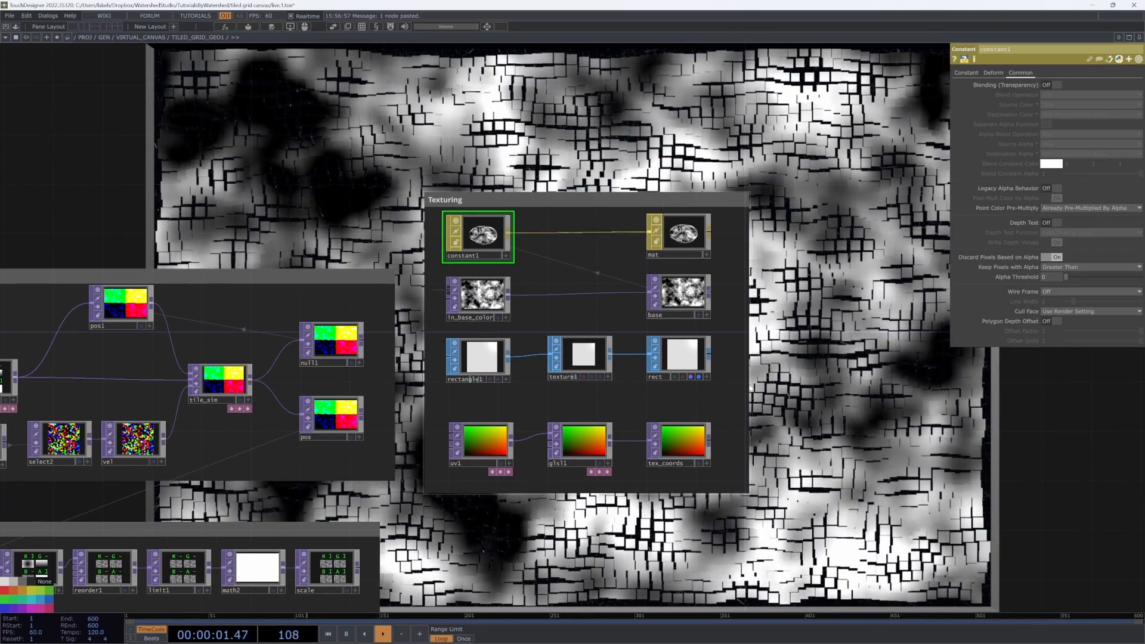
mouse_move(747, 365)
left_mouse_down()
mouse_move(938, 362)
mouse_move(874, 480)
left_mouse_up()
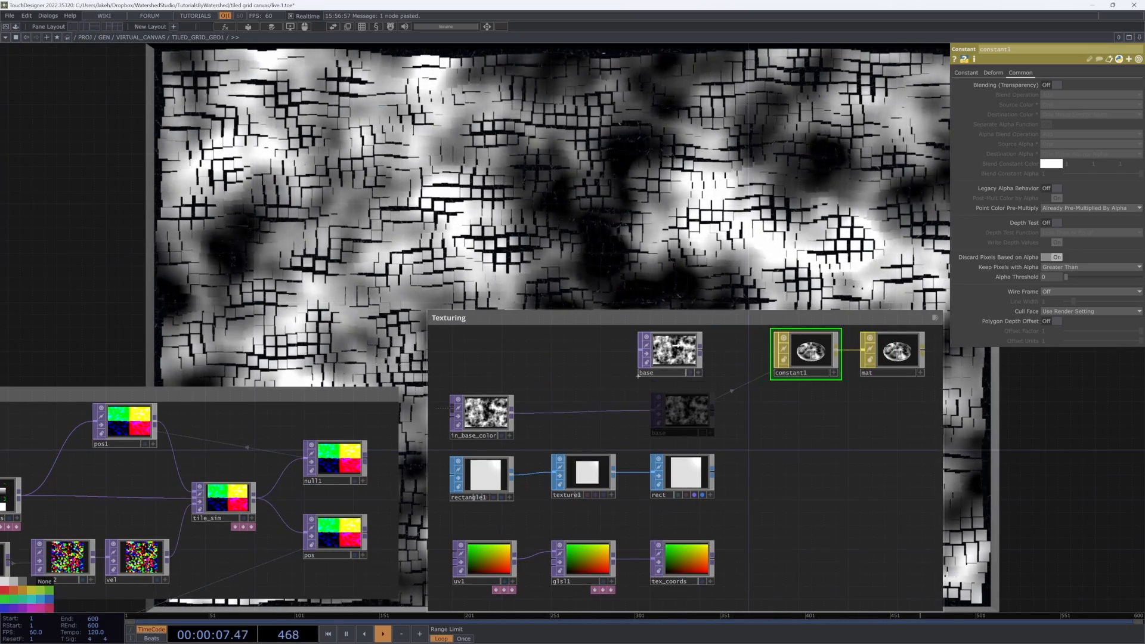
left_click(638, 369)
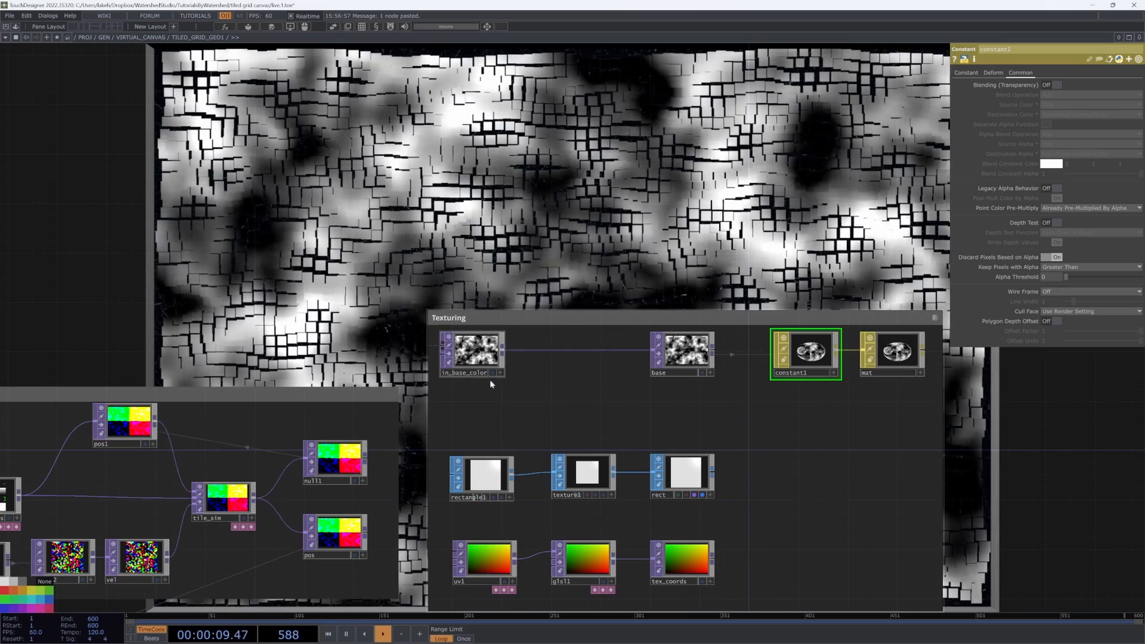
Step: Add a Circle TOP branching off in_base_color and set its radius to 0.2
right_click(506, 355)
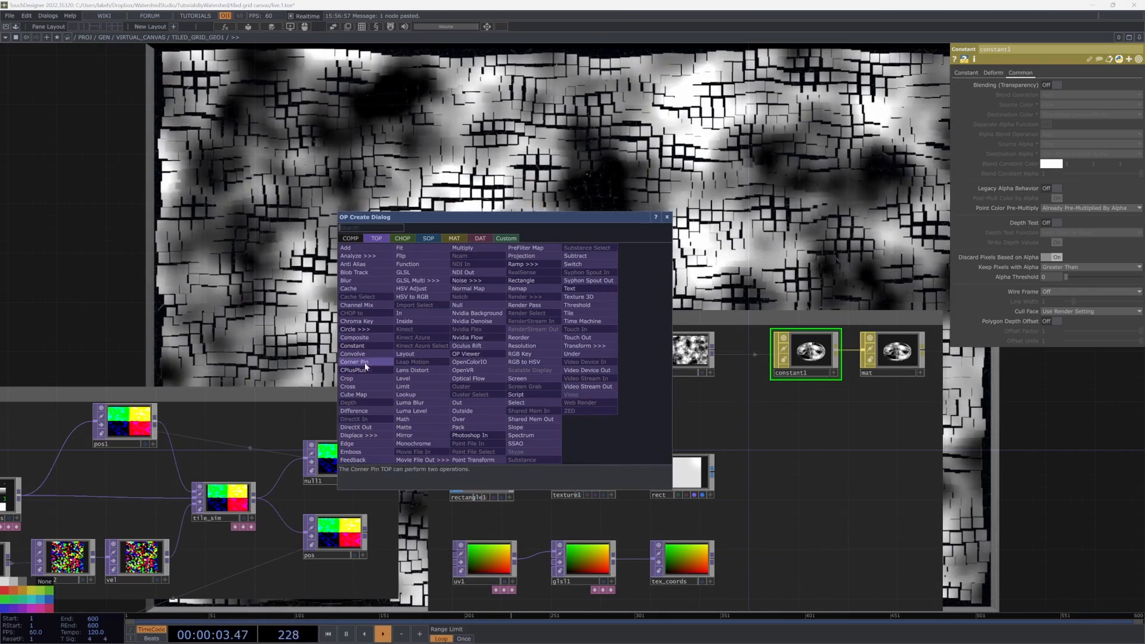
left_click(352, 329)
left_click(572, 398)
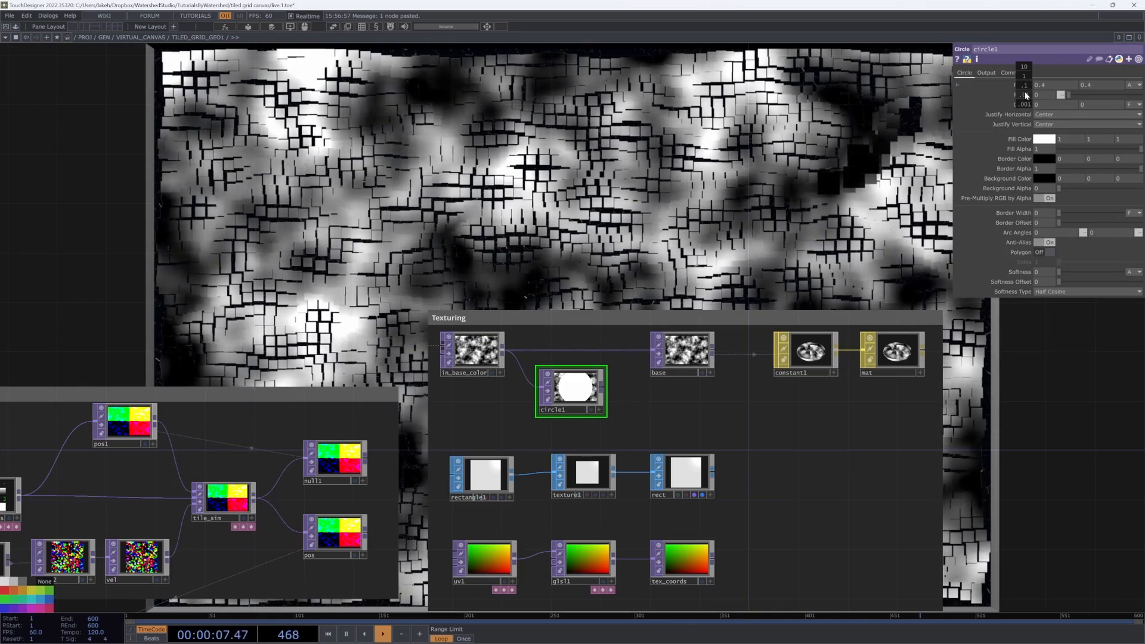
middle_click_drag(1025, 95, 1017, 87)
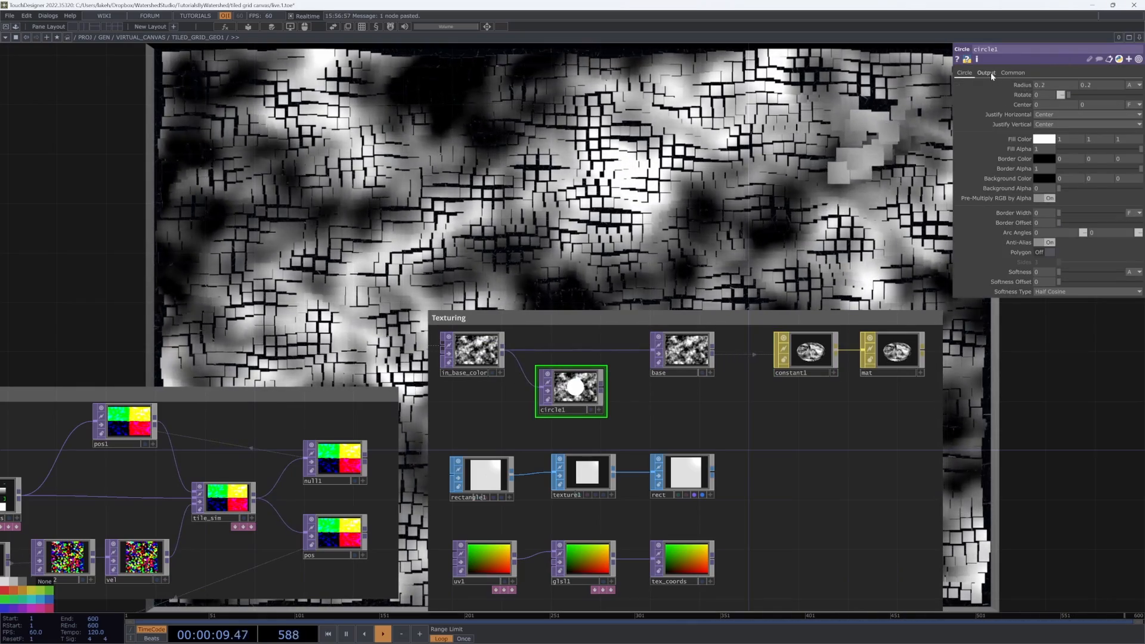
Step: Set circle1's Combine with Input option to Set Resolution Only
left_click(990, 74)
left_click(1046, 89)
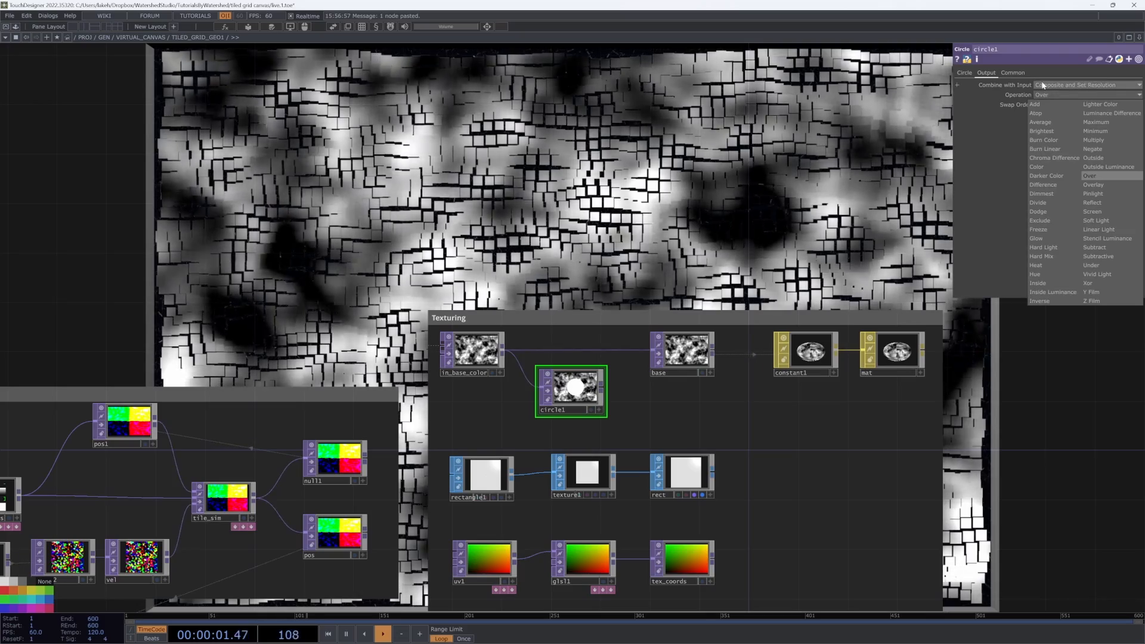
left_click(1043, 86)
left_click(1047, 95)
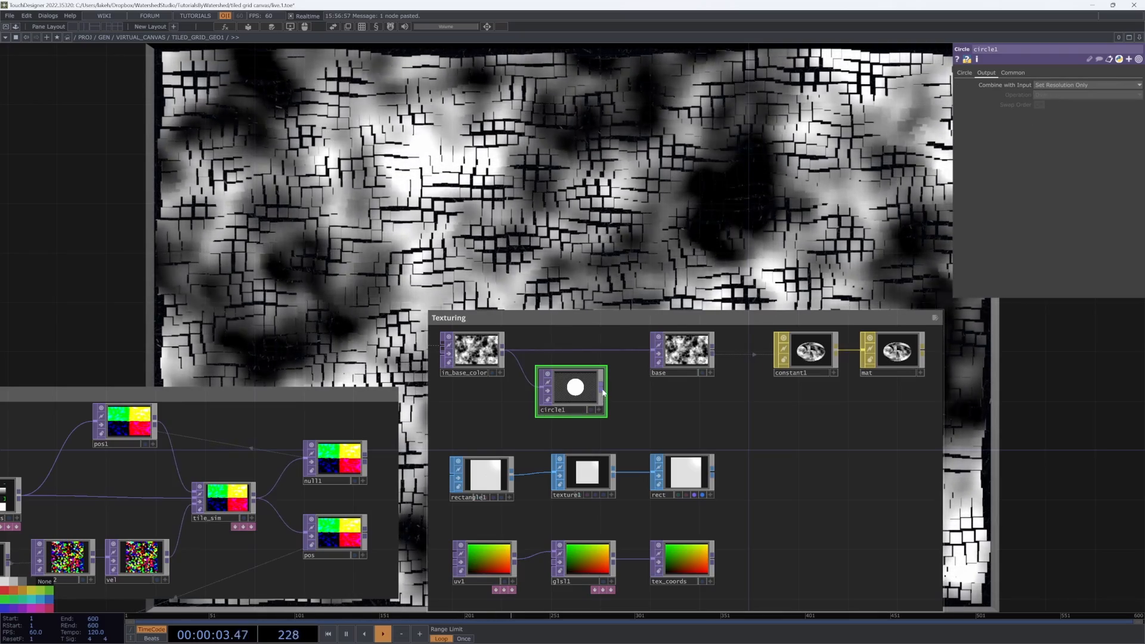
Step: Append a Null TOP after circle1 and rename it a
right_click(602, 391)
left_click(575, 347)
left_click(684, 403)
left_click(677, 422)
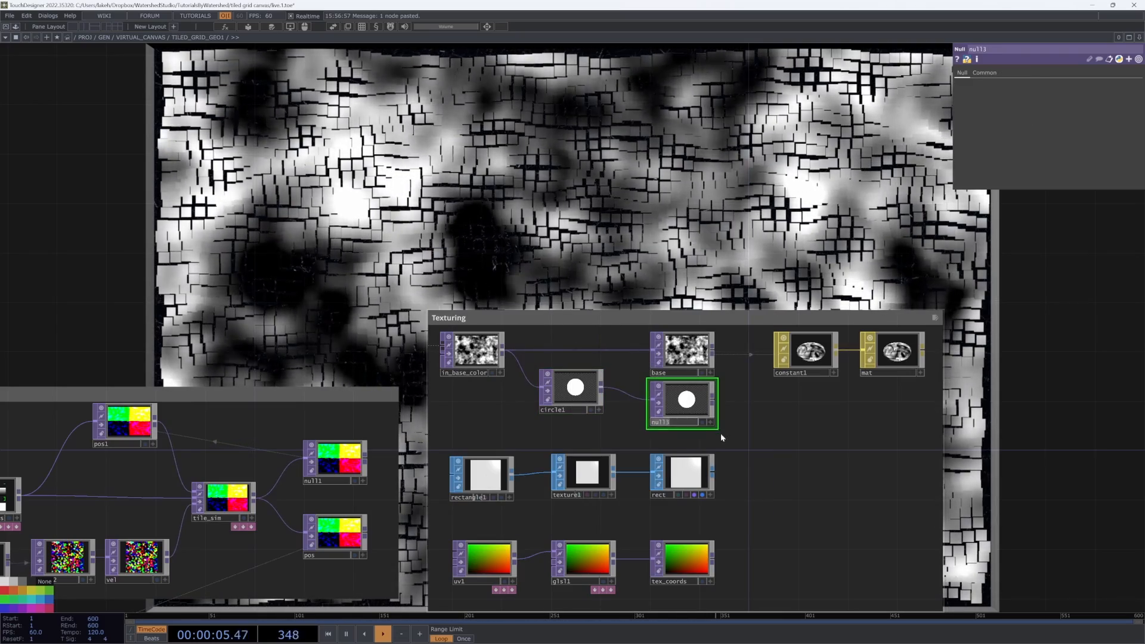
type("a")
key("Return")
Step: Move circle1 and the a null into the Simulation box beneath the existing nodes
scroll(616, 392, "down", 2)
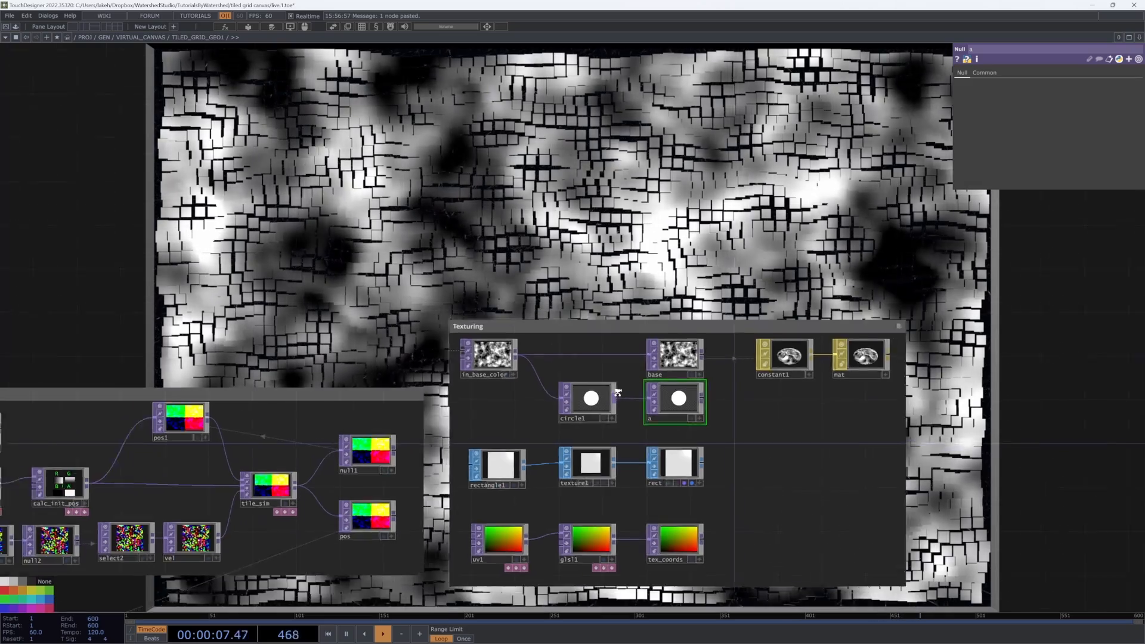
scroll(616, 392, "down", 2)
left_click_drag(552, 398, 768, 318)
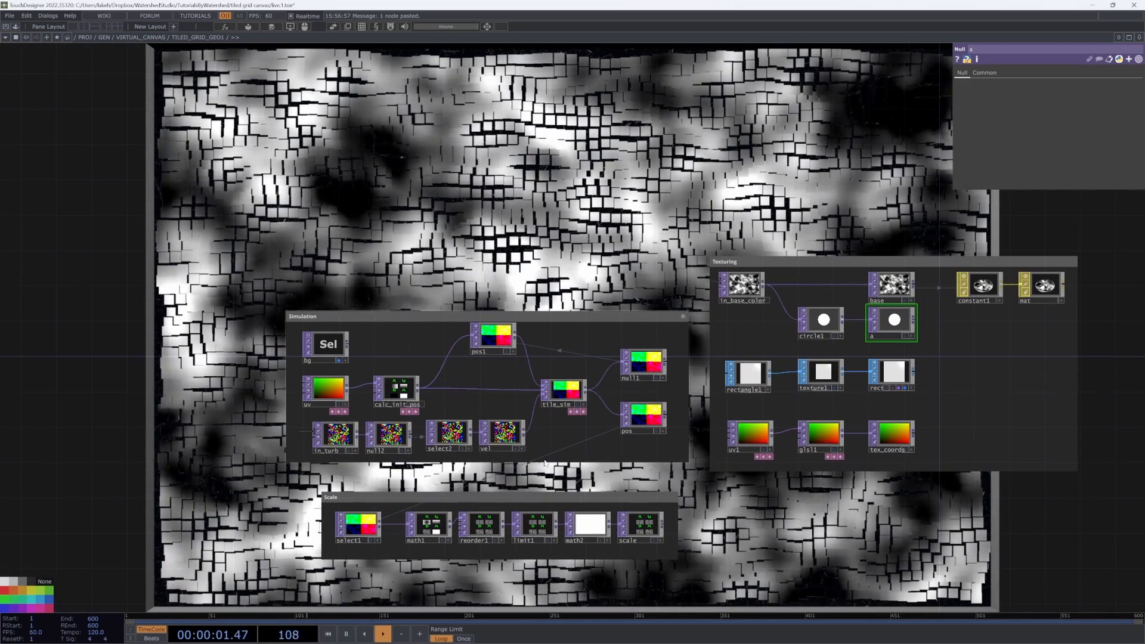
left_click_drag(538, 308, 538, 251)
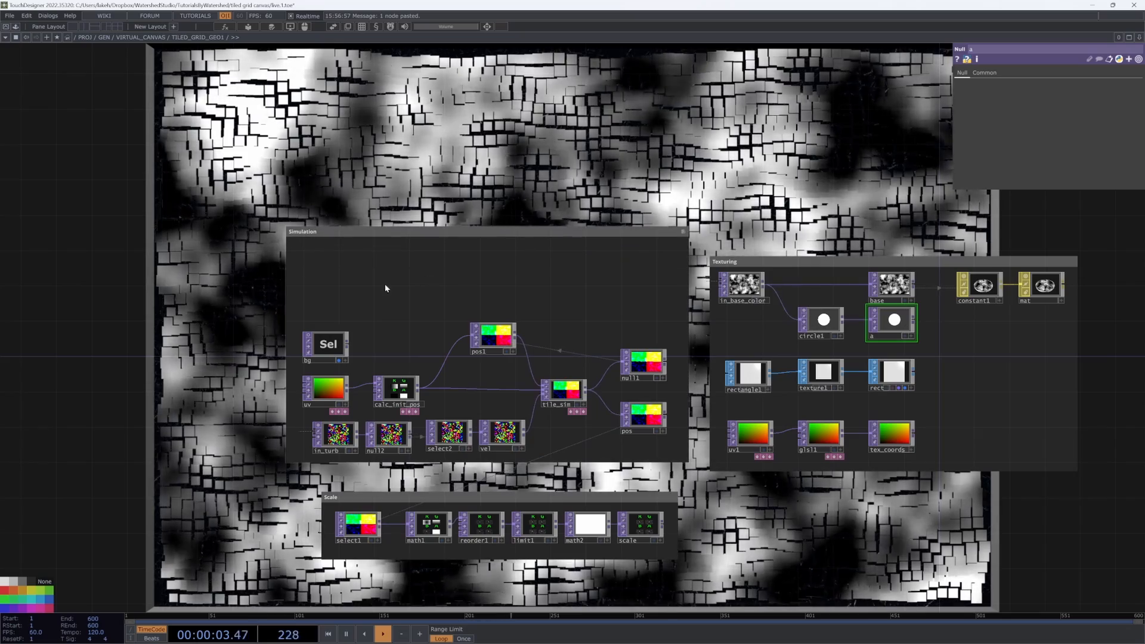
left_click_drag(646, 417, 649, 420)
left_click_drag(648, 419, 650, 350)
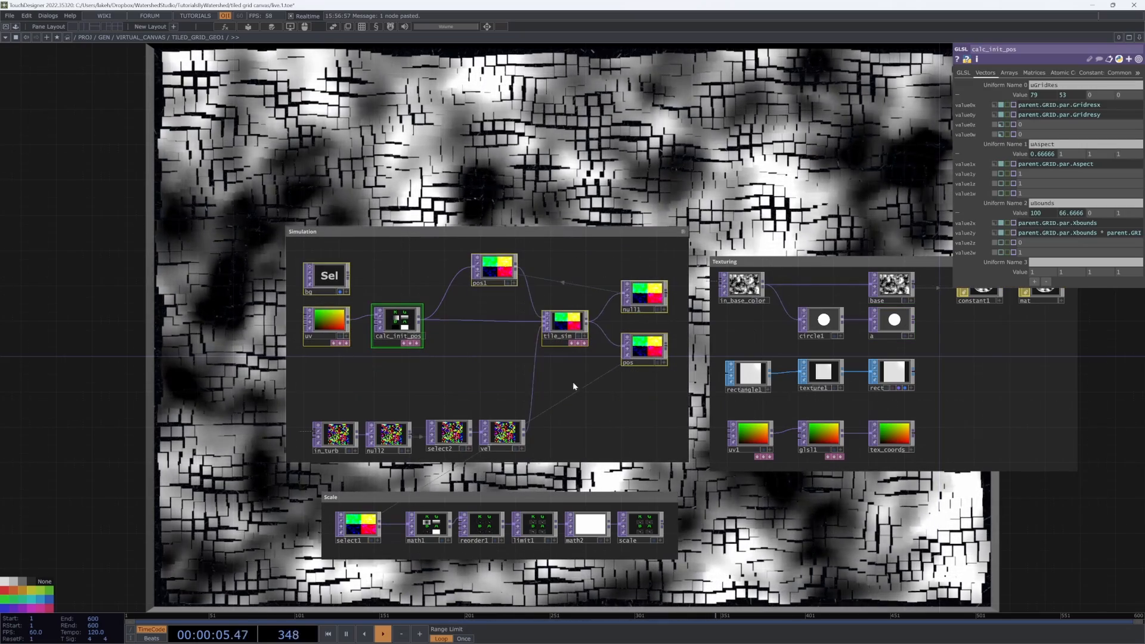
left_click_drag(348, 399, 509, 441)
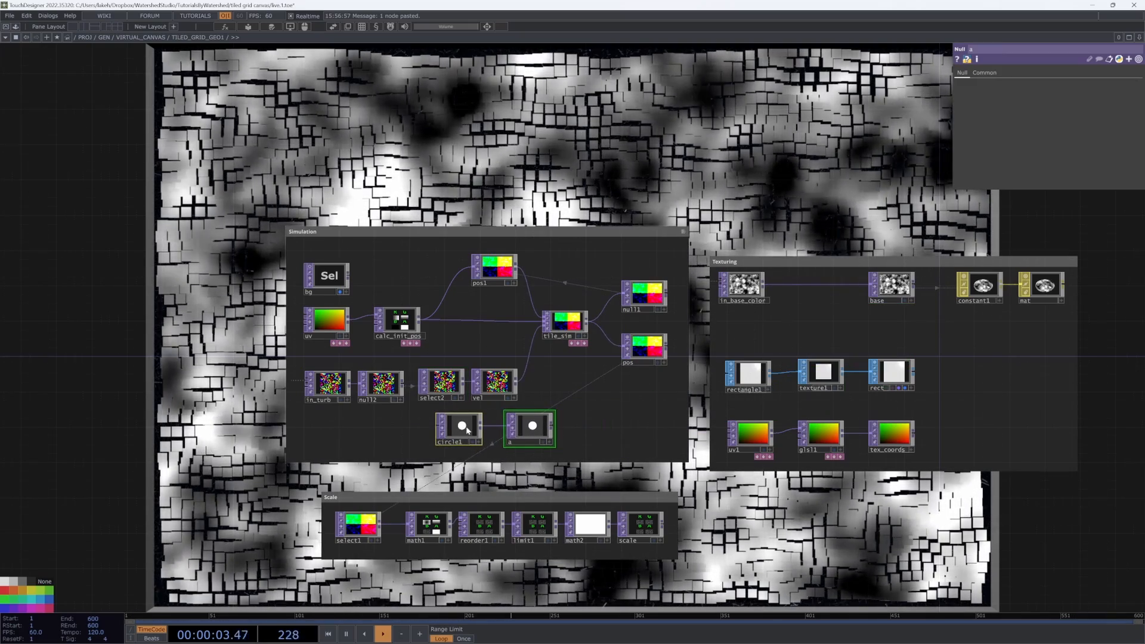
Step: Add a Select TOP referencing uv and wire it into circle1
key("Tab")
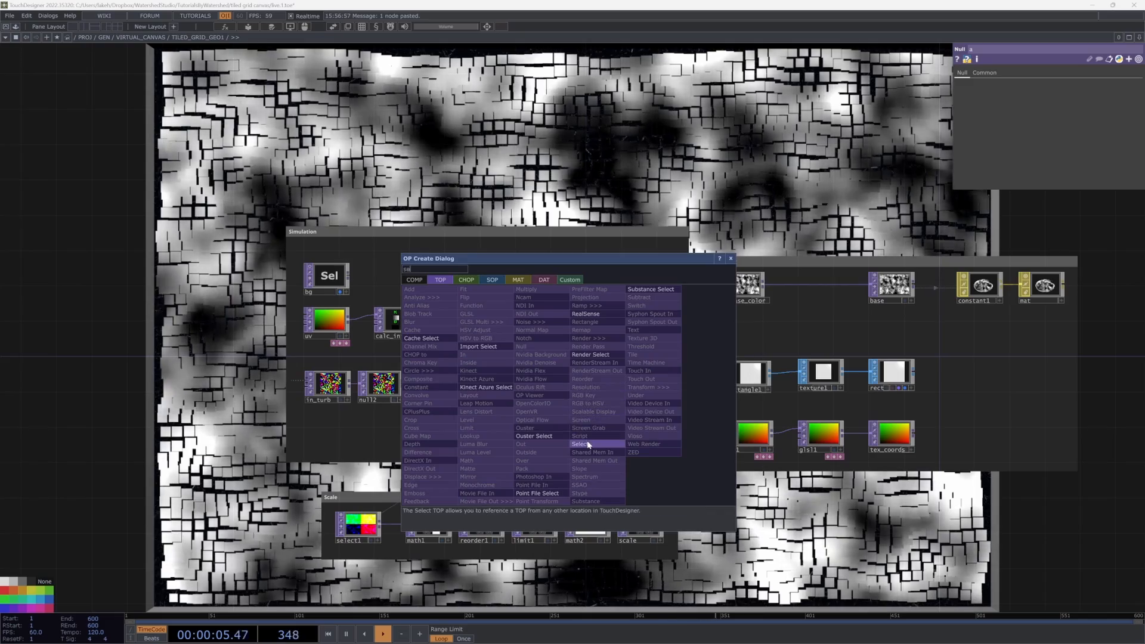
left_click(580, 439)
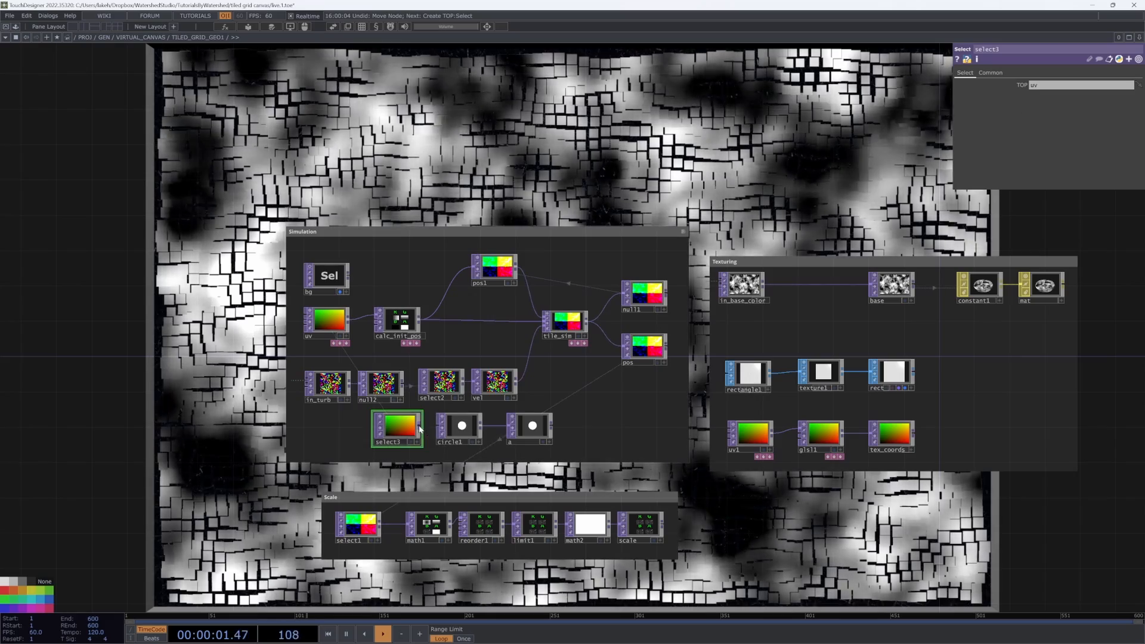
left_click(461, 430)
scroll(461, 431, "up", 8)
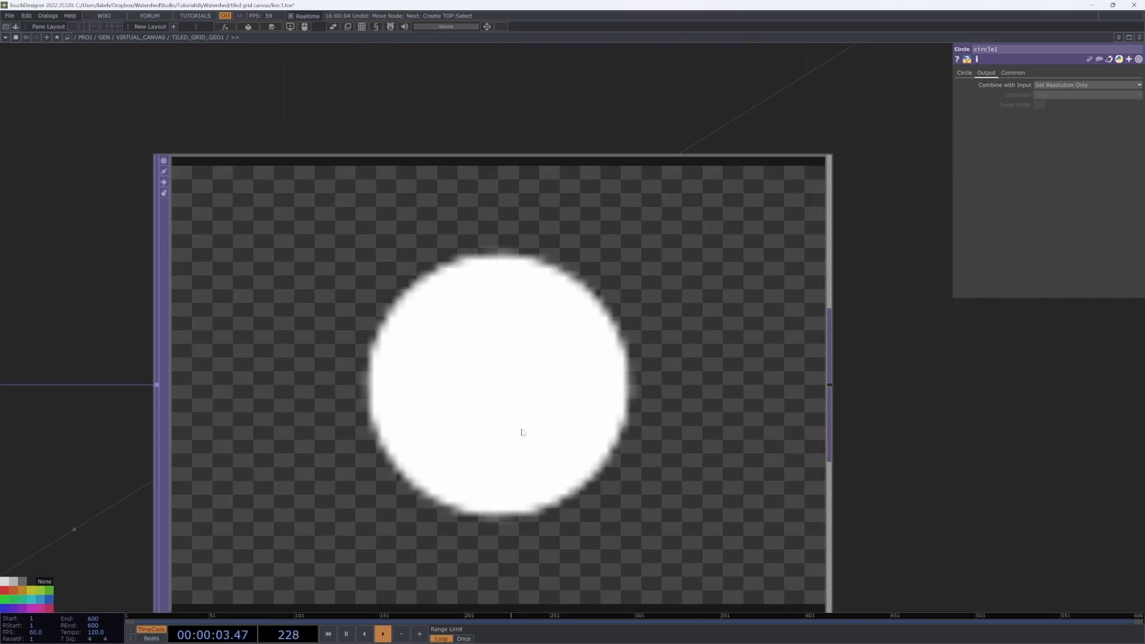
scroll(525, 434, "down", 8)
left_click_drag(542, 434, 515, 489)
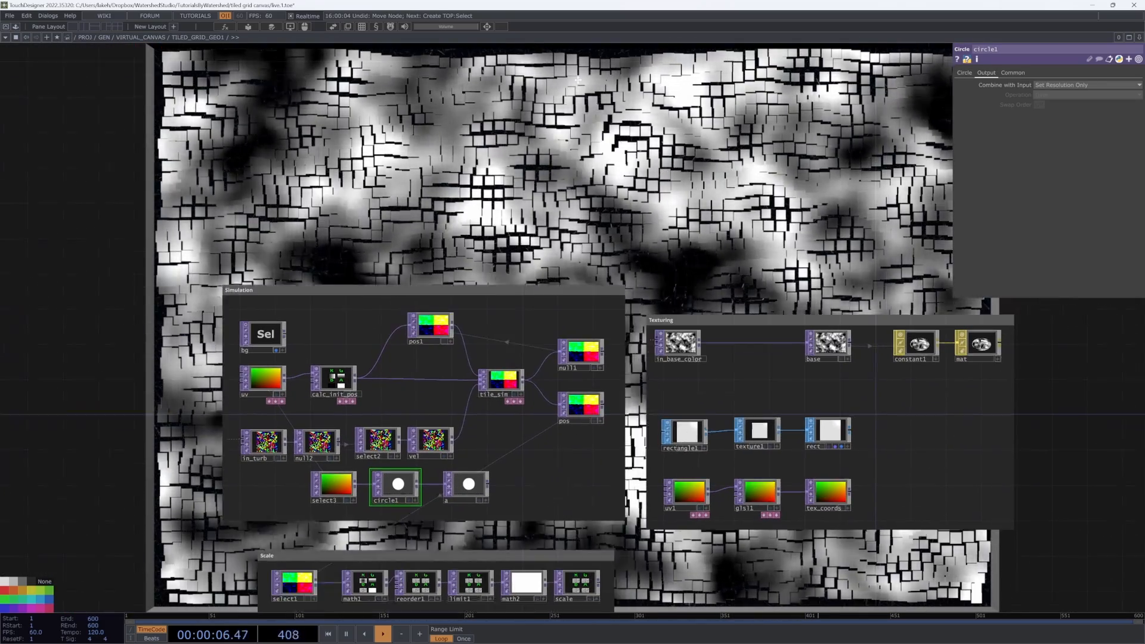
Step: Open a floating parameter window for TILED_GRID_GEO1 and locate its instancing Color OP parameter
left_click_drag(578, 80, 526, 9)
left_click(487, 27)
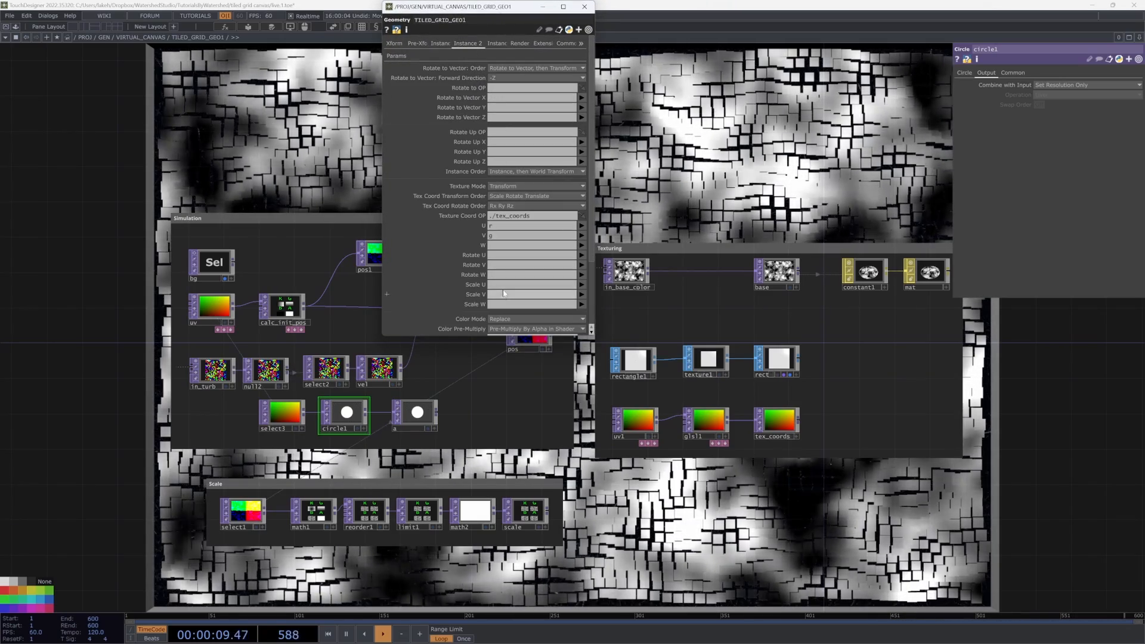
scroll(507, 304, "down", 3)
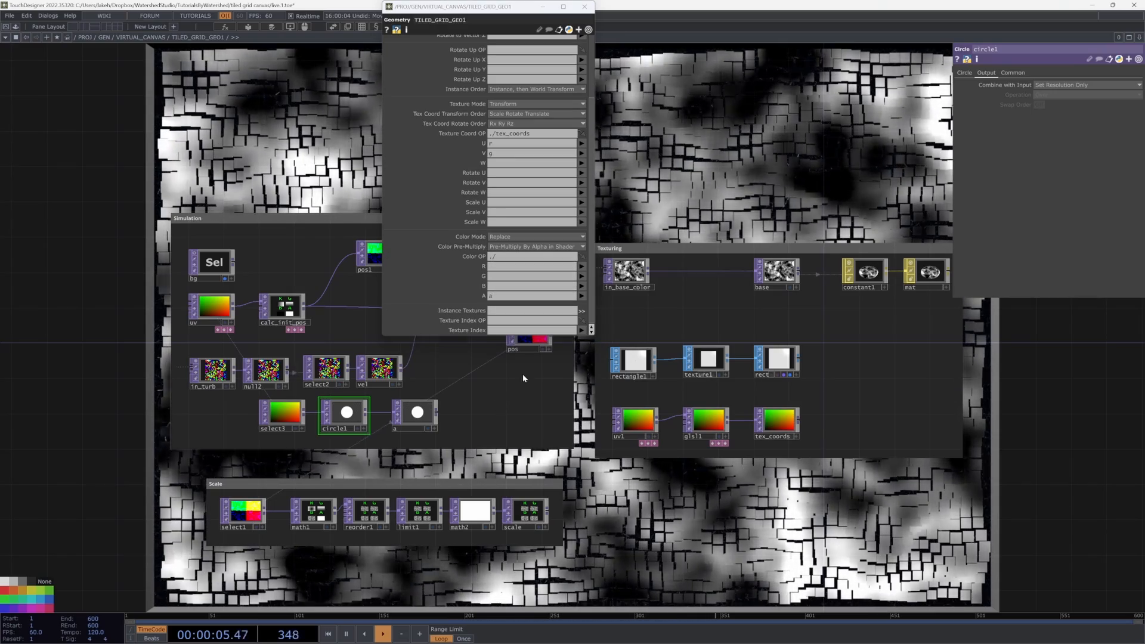
scroll(418, 402, "up", 4)
left_click(417, 400)
left_click_drag(533, 434, 447, 489)
scroll(447, 489, "down", 4)
scroll(495, 477, "down", 2)
scroll(471, 495, "up", 5)
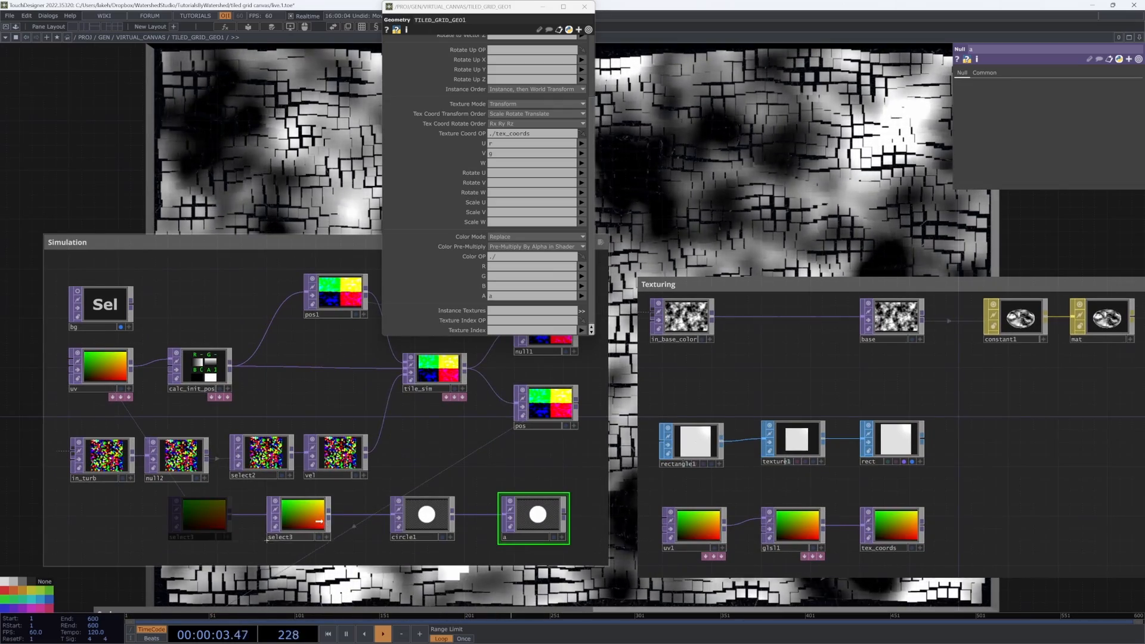
left_click_drag(434, 480, 313, 495)
key("u")
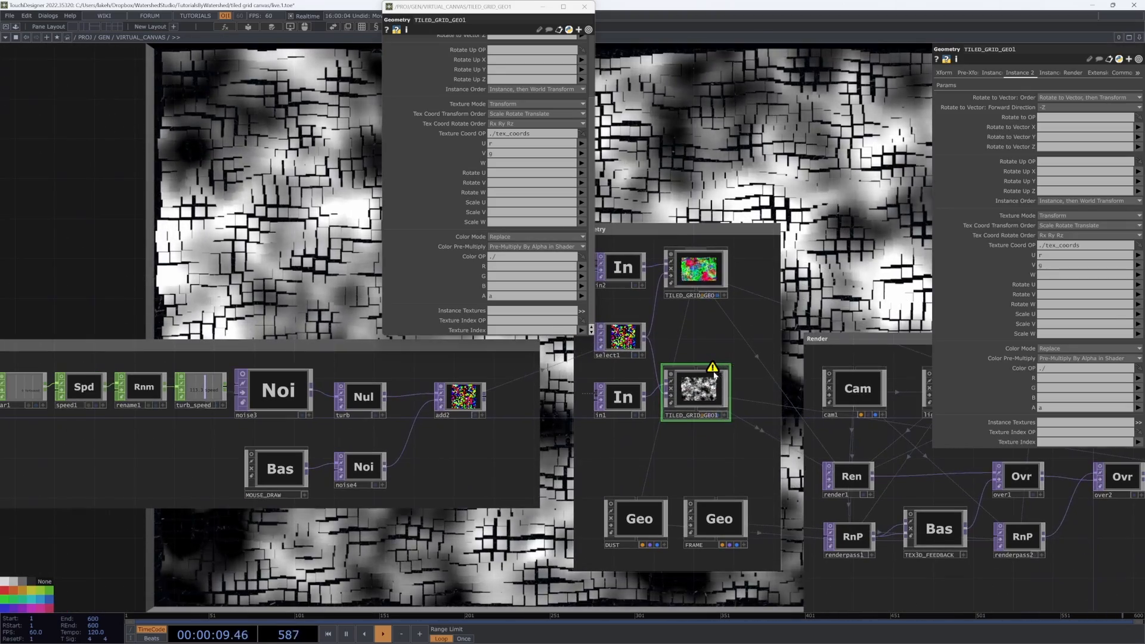
Step: Set TILED_GRID_GEO1's Color OP to ./a, then close the floating window and parameter pane
middle_click(691, 389)
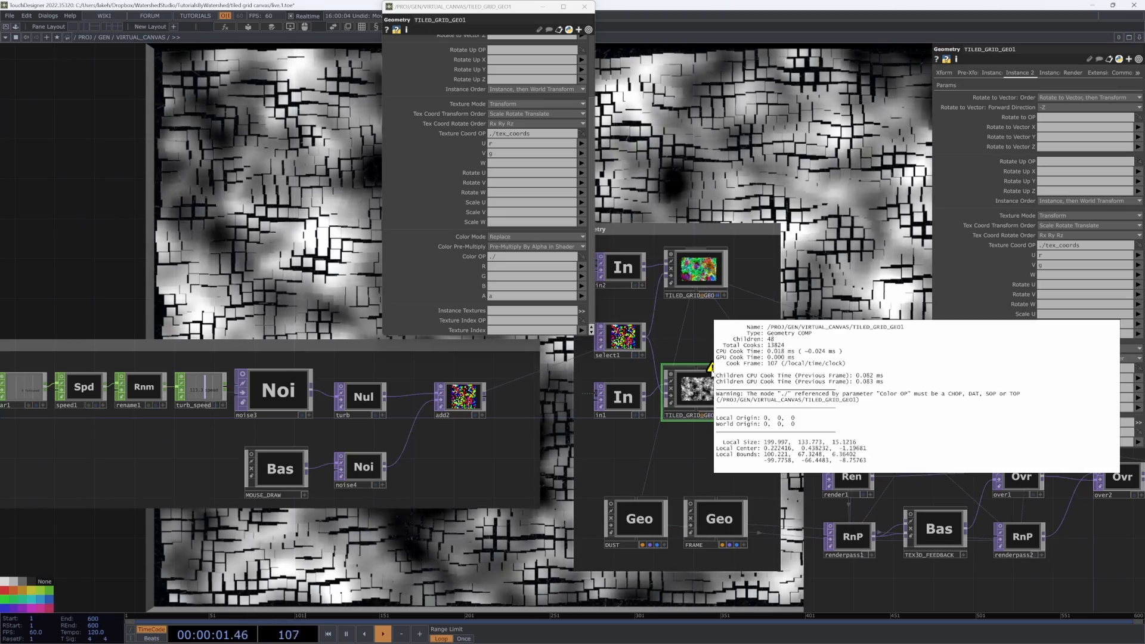
key("i")
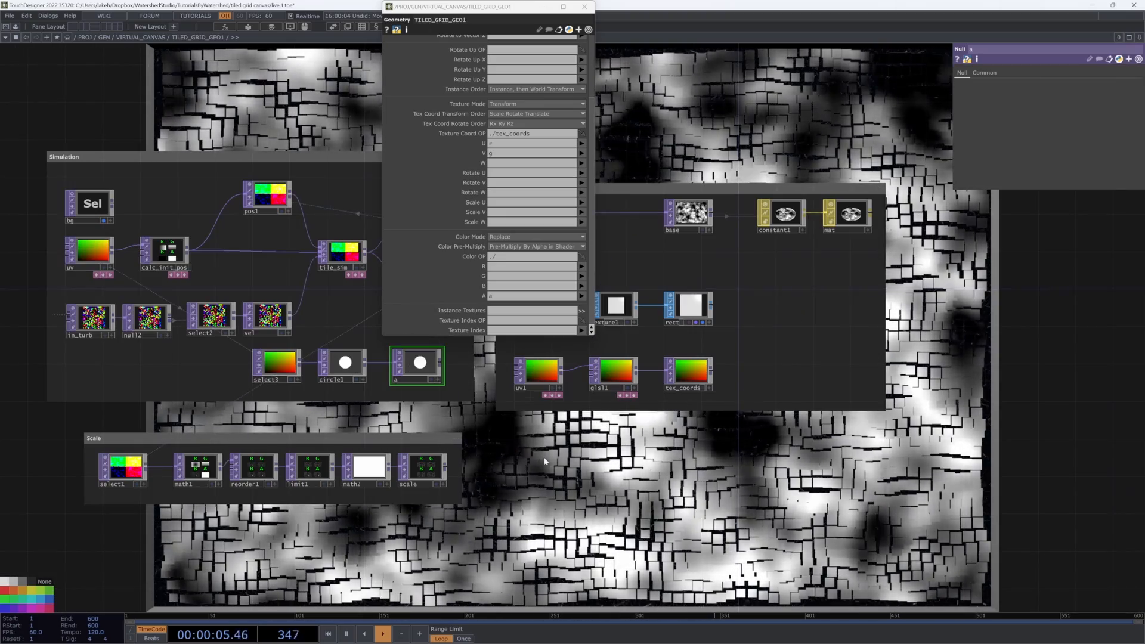
key("u")
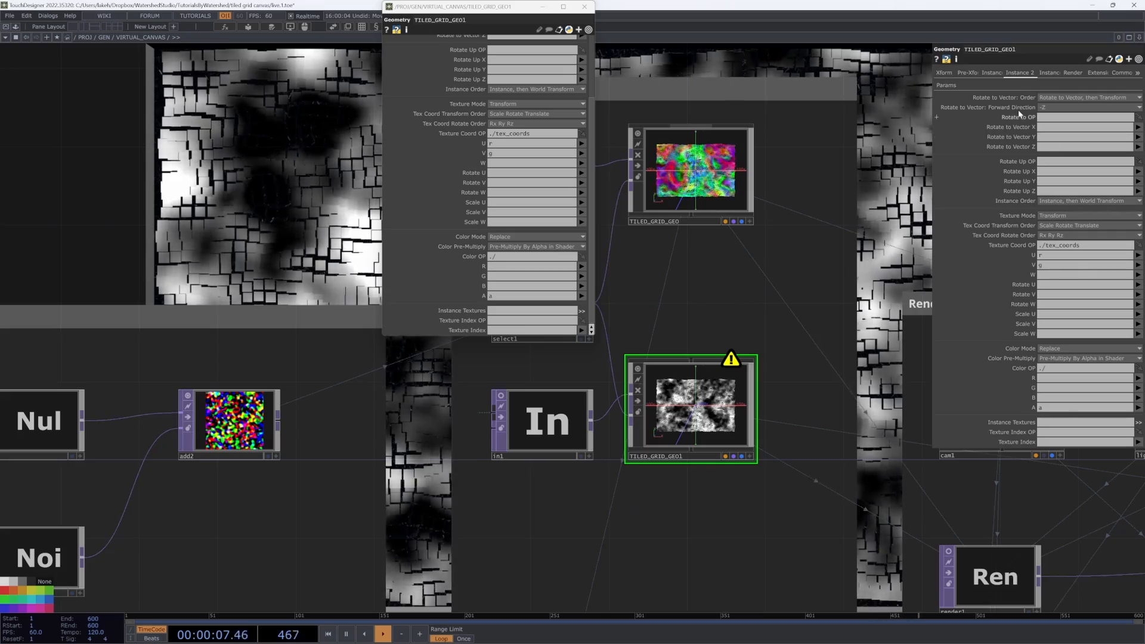
left_click(1138, 368)
left_click(1058, 370)
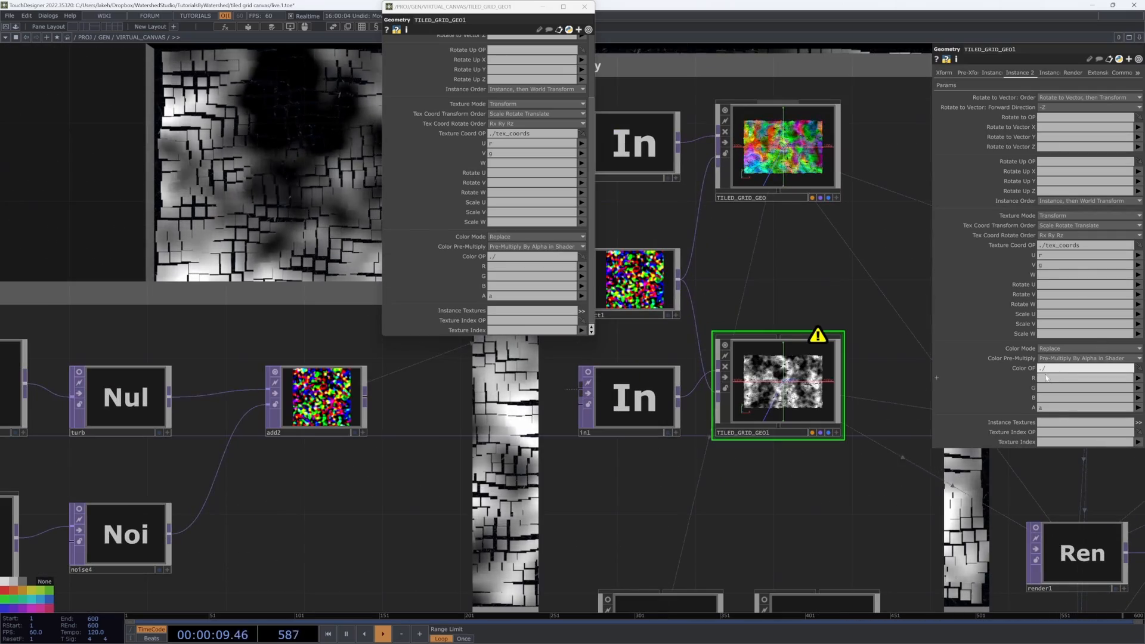
key("h")
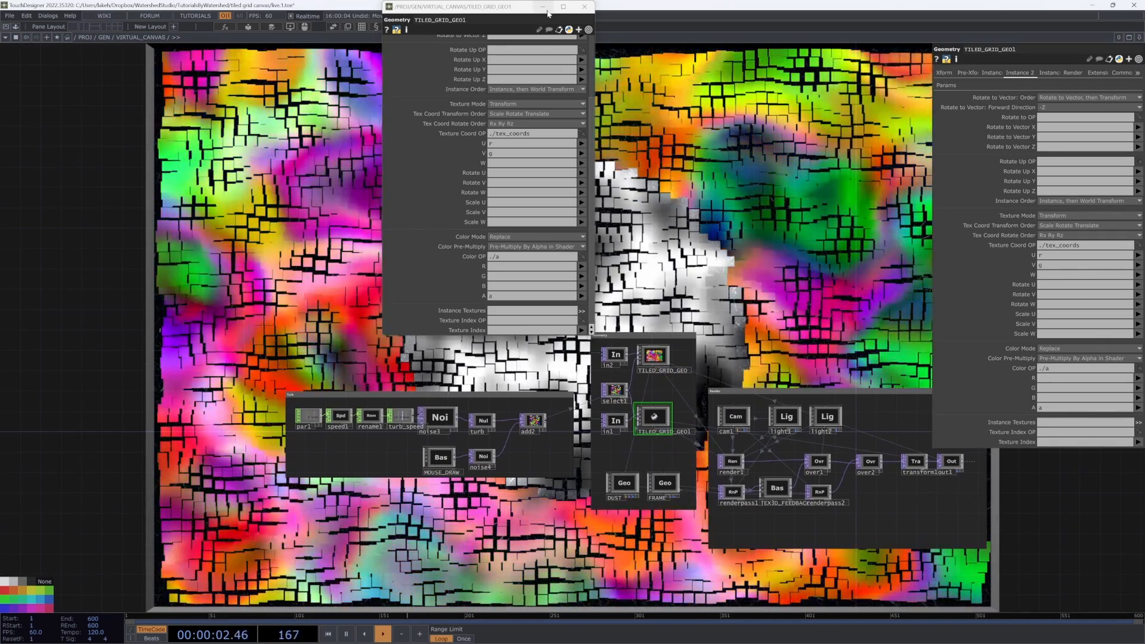
left_click(583, 6)
left_click_drag(696, 213, 573, 224)
key("p")
left_click_drag(740, 293, 750, 495)
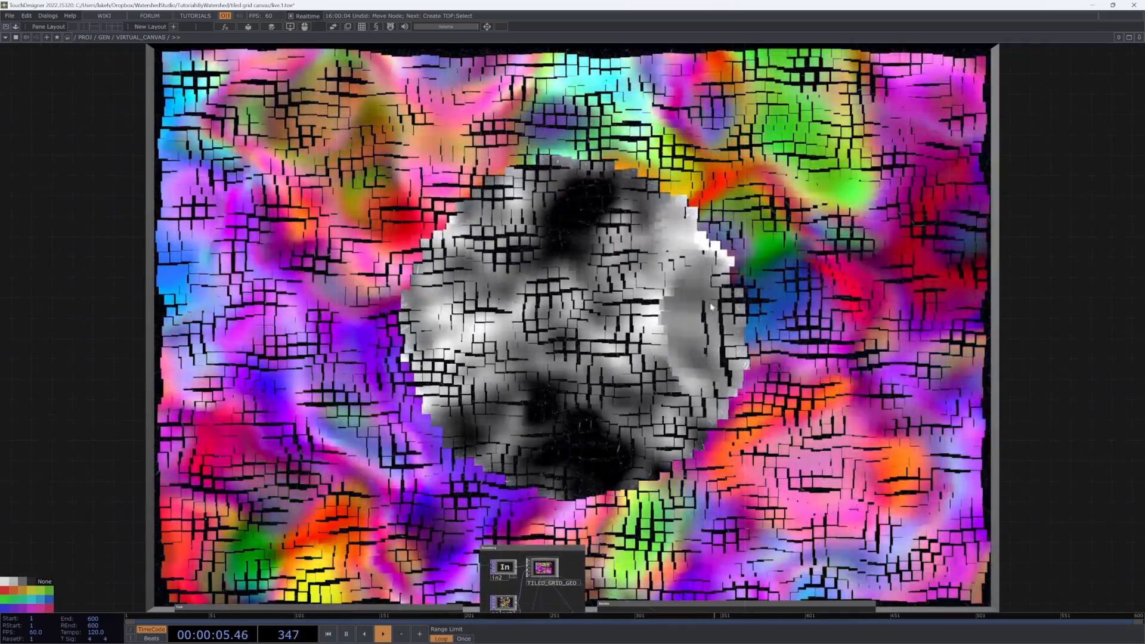
left_click_drag(506, 258, 588, 254)
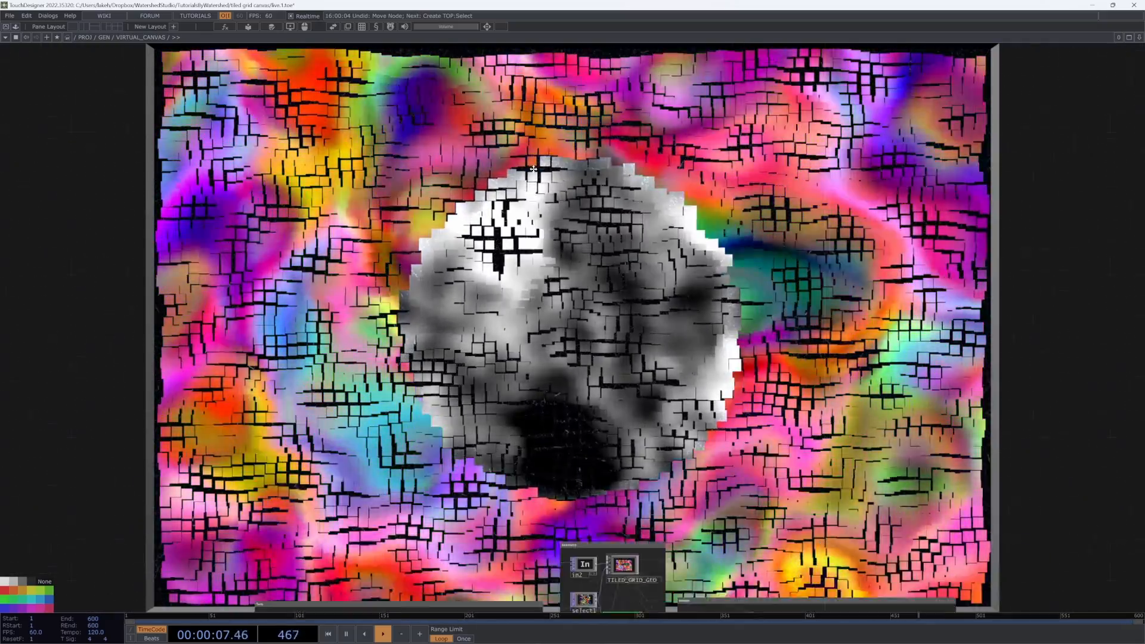
Step: Compare the Render-tab draw priority settings of TILED_GRID_GEO1 and TILED_GRID_GEO
left_click_drag(743, 363, 748, 162)
scroll(623, 477, "up", 8)
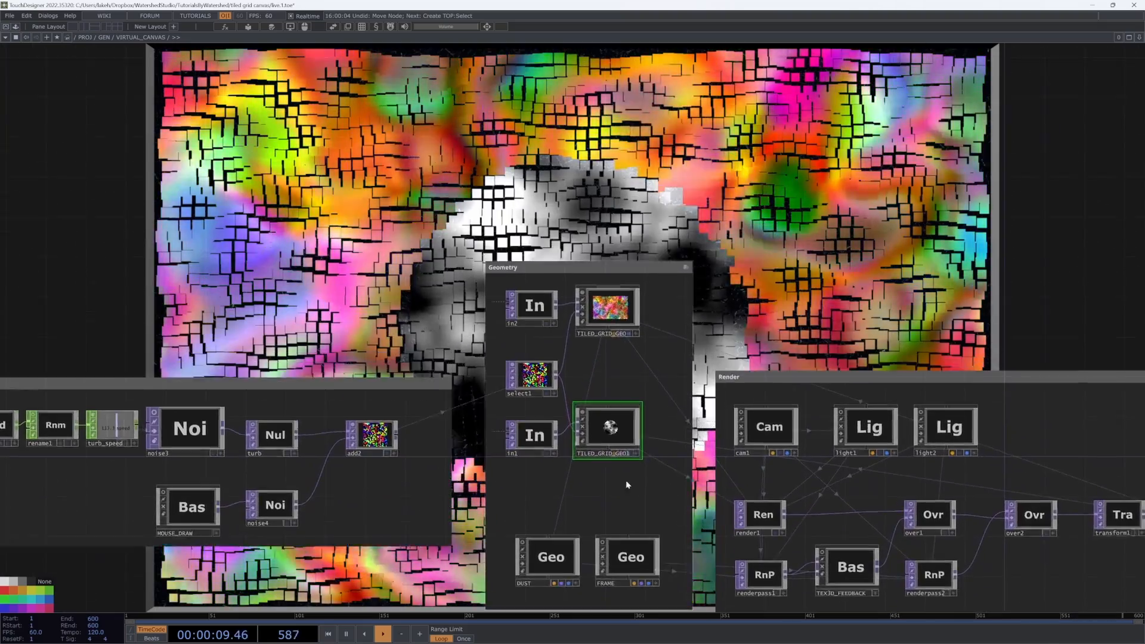
key("p")
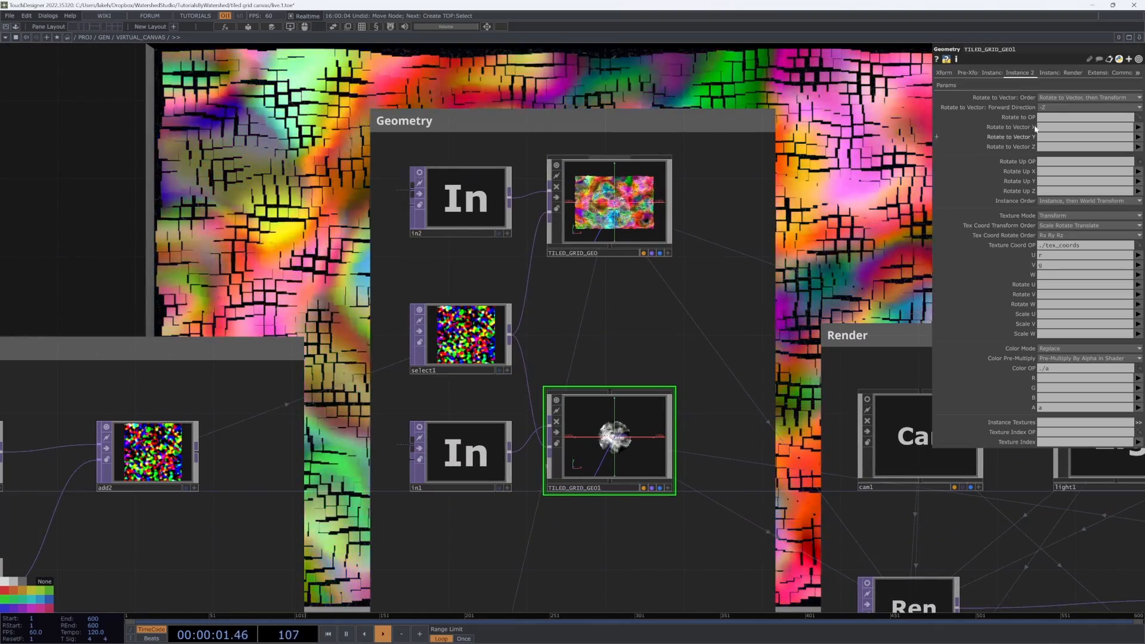
left_click(1068, 72)
scroll(716, 459, "down", 6)
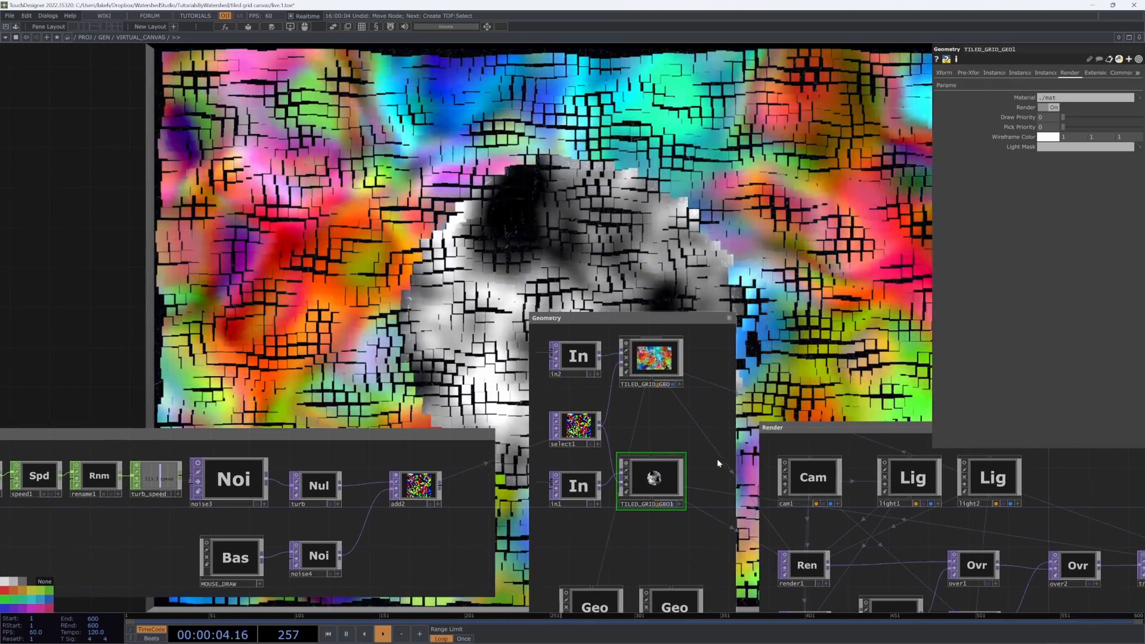
left_click_drag(717, 459, 641, 523)
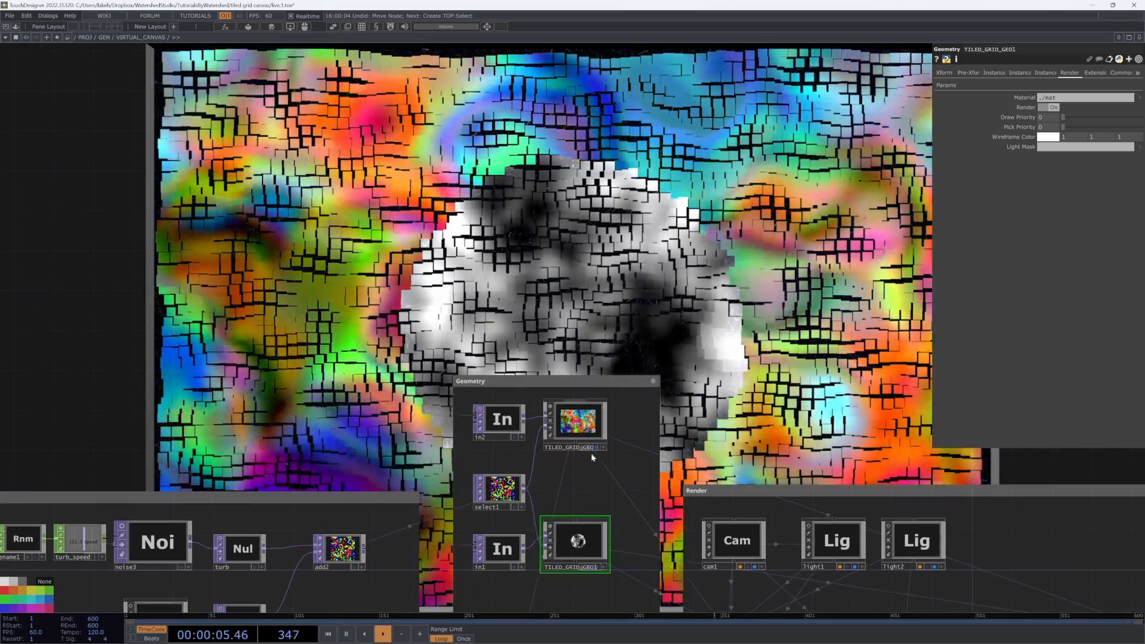
left_click(582, 428)
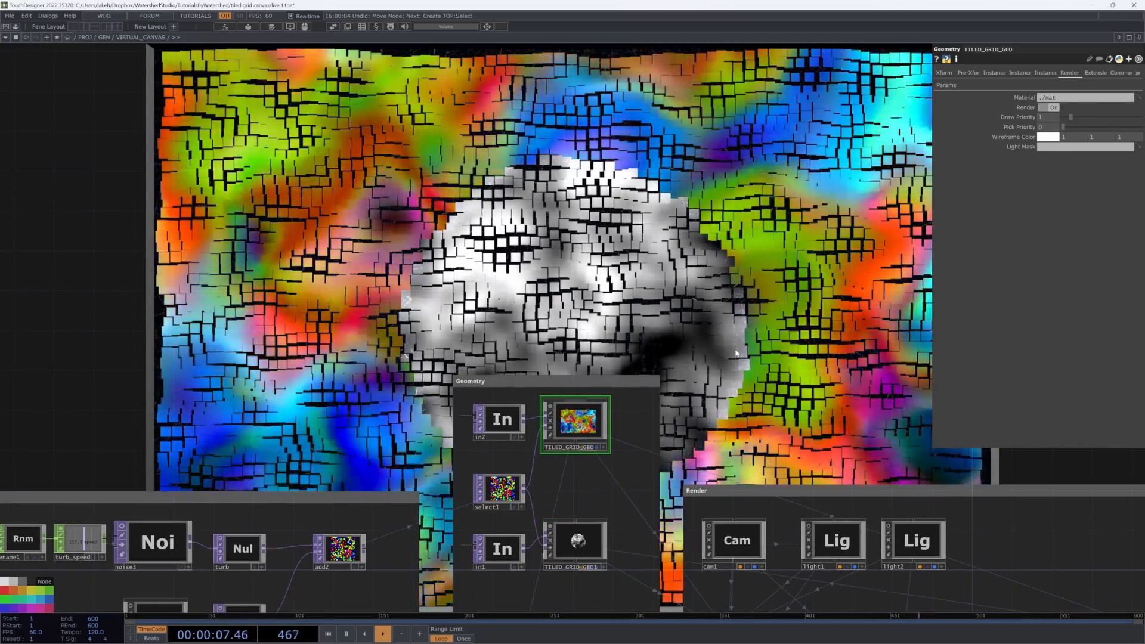
left_click_drag(651, 461, 677, 407)
scroll(608, 494, "up", 5)
scroll(610, 494, "down", 5)
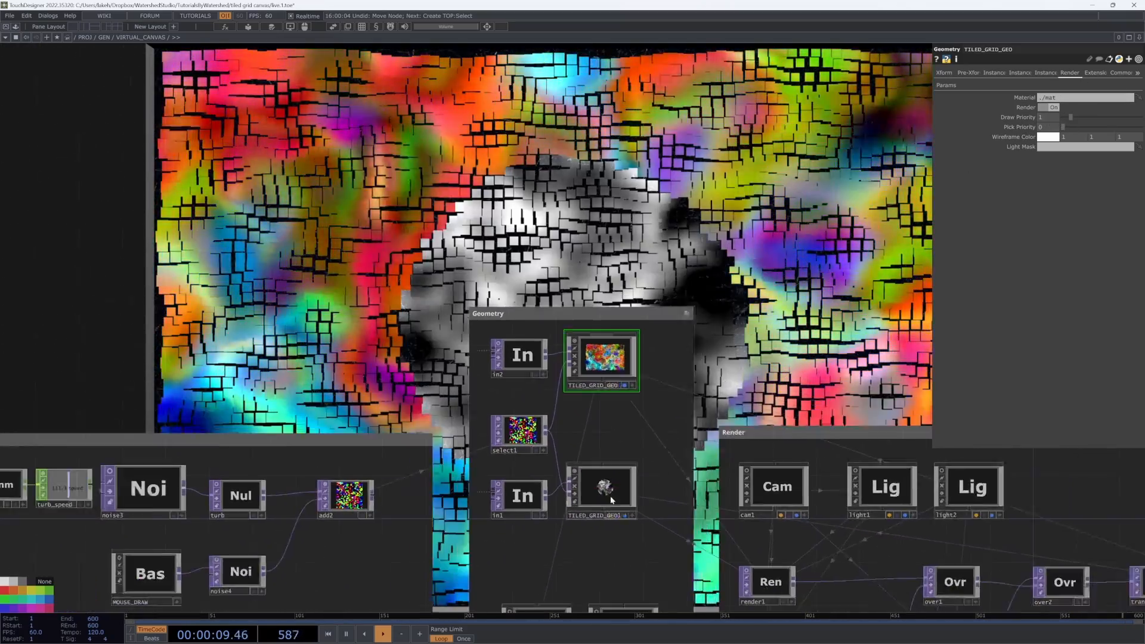
left_click_drag(747, 375, 724, 425)
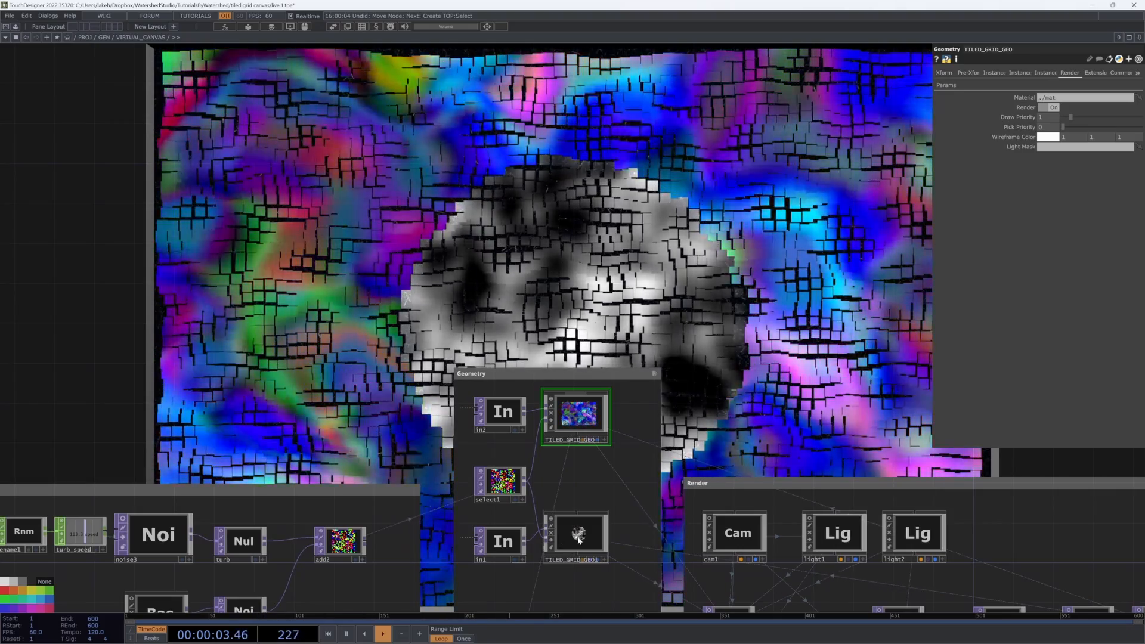
scroll(580, 539, "up", 6)
scroll(580, 539, "down", 5)
Step: Inside TILED_GRID_GEO1, open circle1's Circle parameters and set its Fill Alpha to 1
key("i")
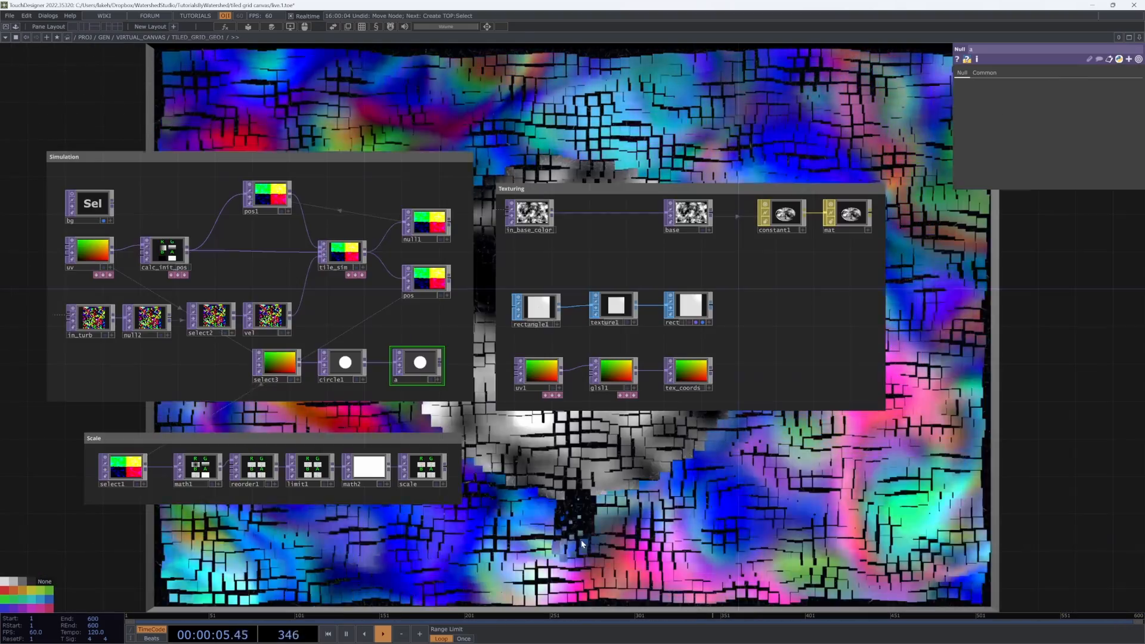
left_click_drag(452, 494, 738, 494)
scroll(621, 365, "up", 5)
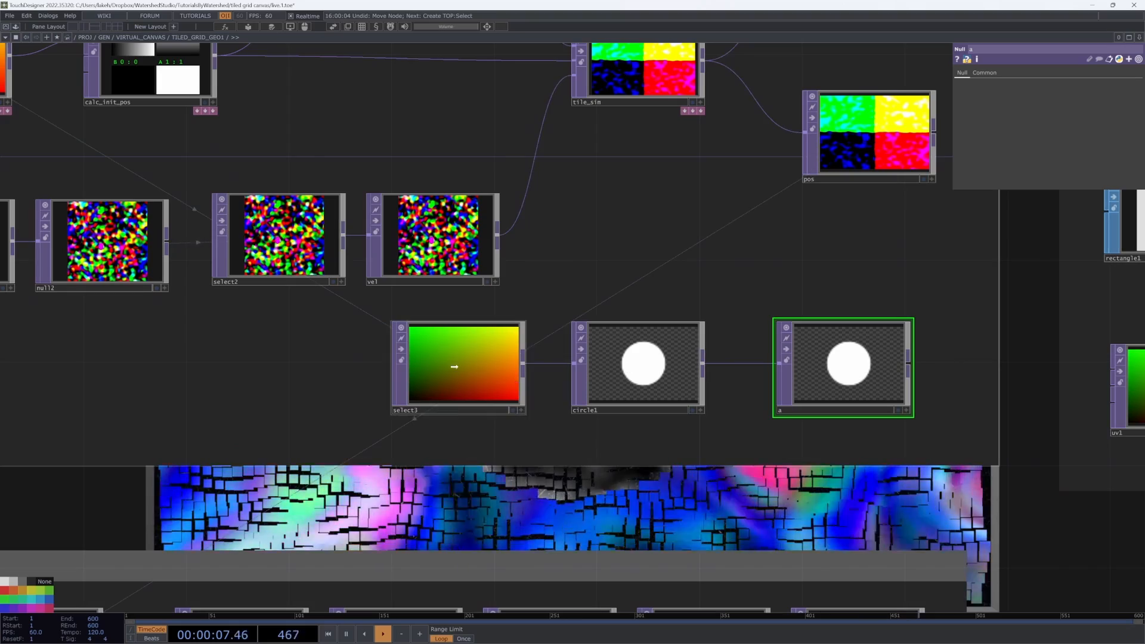
left_click(647, 378)
scroll(641, 377, "down", 6)
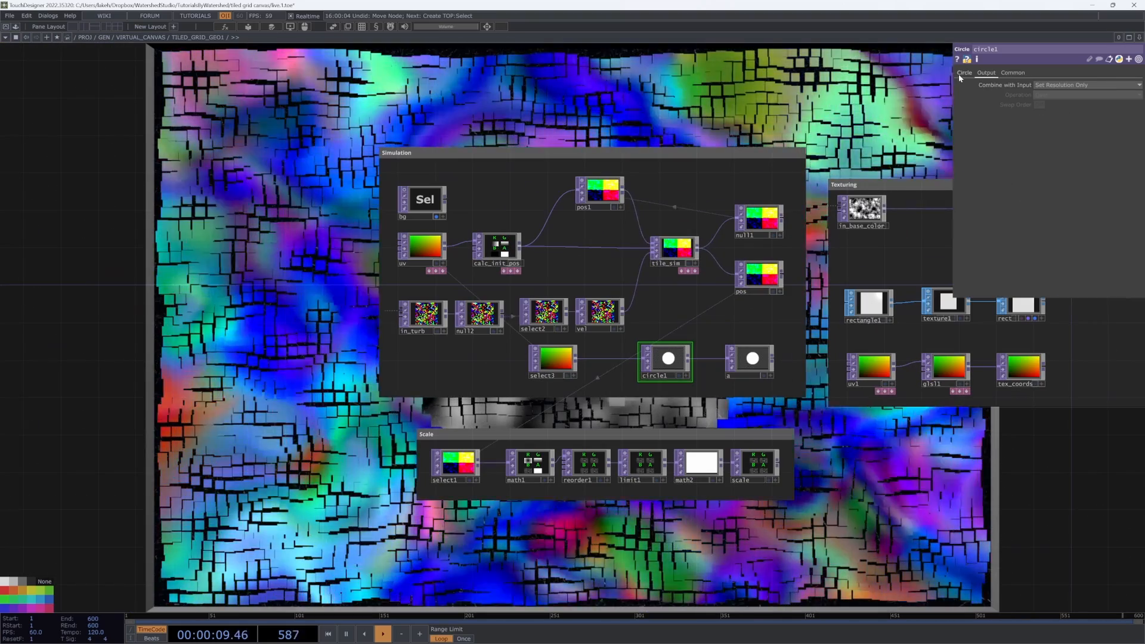
left_click(963, 74)
left_click_drag(943, 157, 794, 623)
mouse_move(1108, 149)
left_mouse_down()
mouse_move(1055, 154)
mouse_move(1143, 150)
mouse_move(1062, 150)
mouse_move(1127, 150)
left_mouse_up()
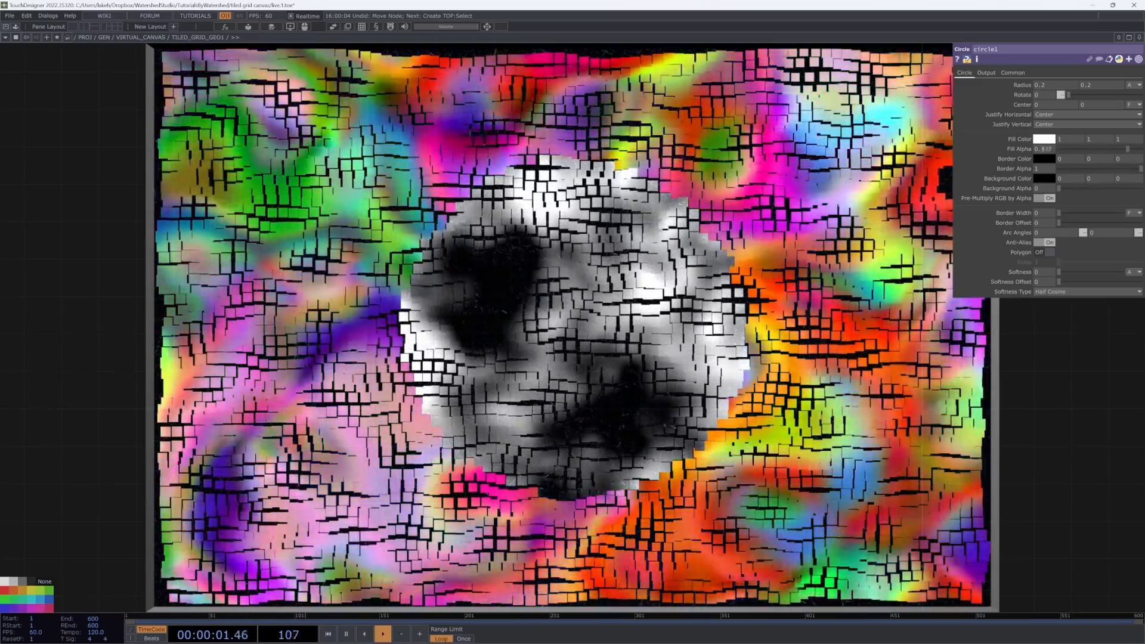
Step: Inspect the circle-masked canvas and browse the Simulation and Texturing networks inside TILED_GRID_GEO1
scroll(653, 438, "up", 10)
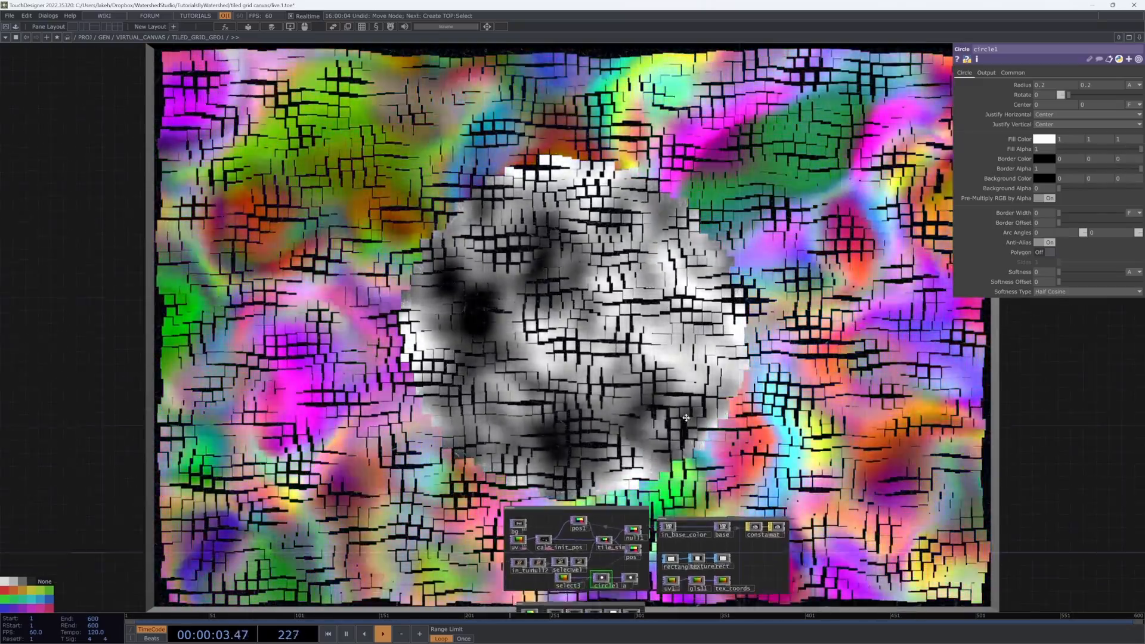
scroll(596, 407, "down", 6)
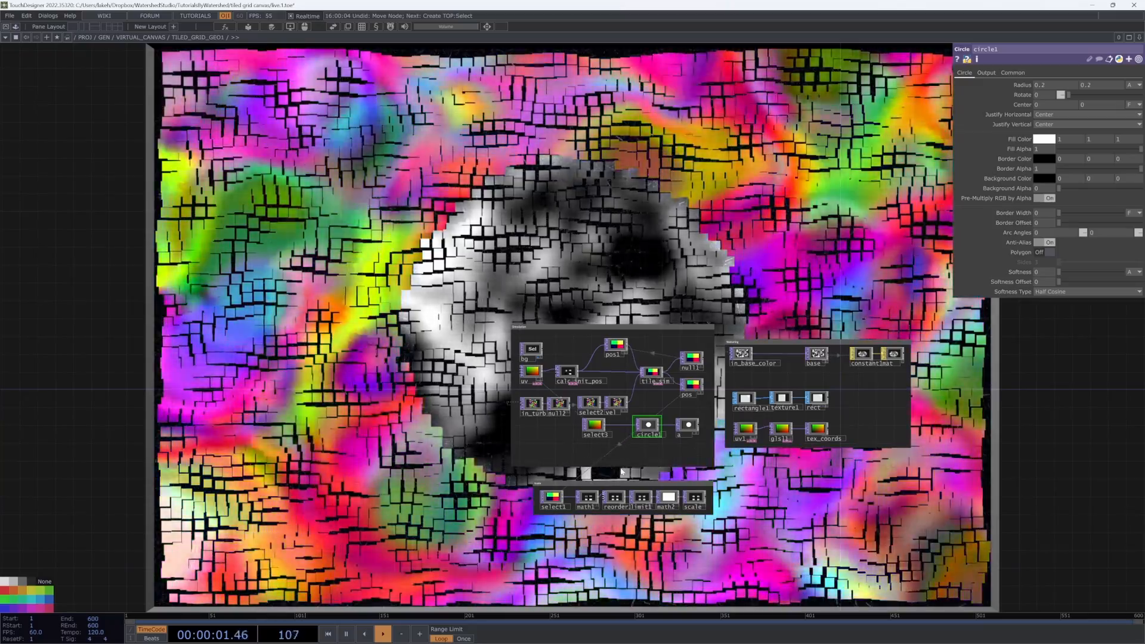
scroll(629, 451, "up", 3)
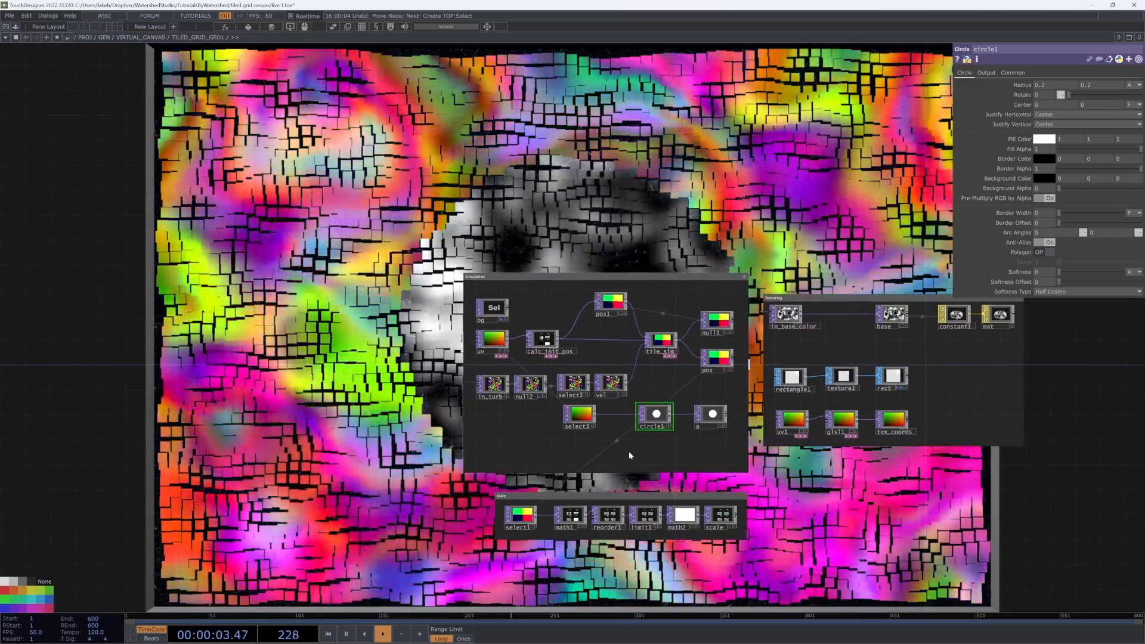
scroll(441, 513, "down", 3)
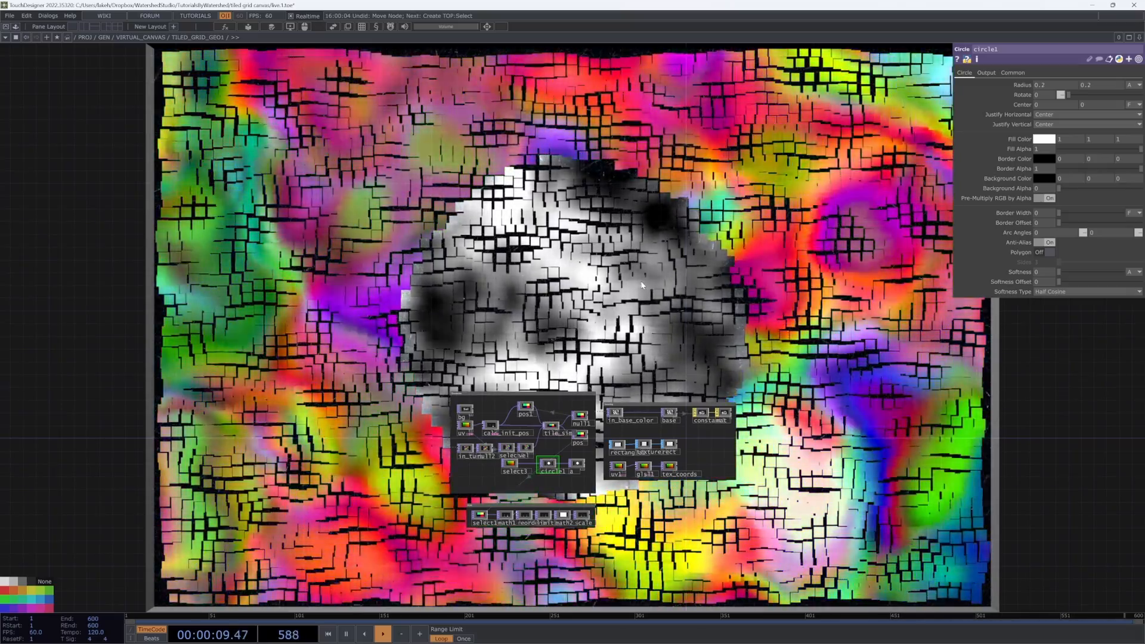
key("u")
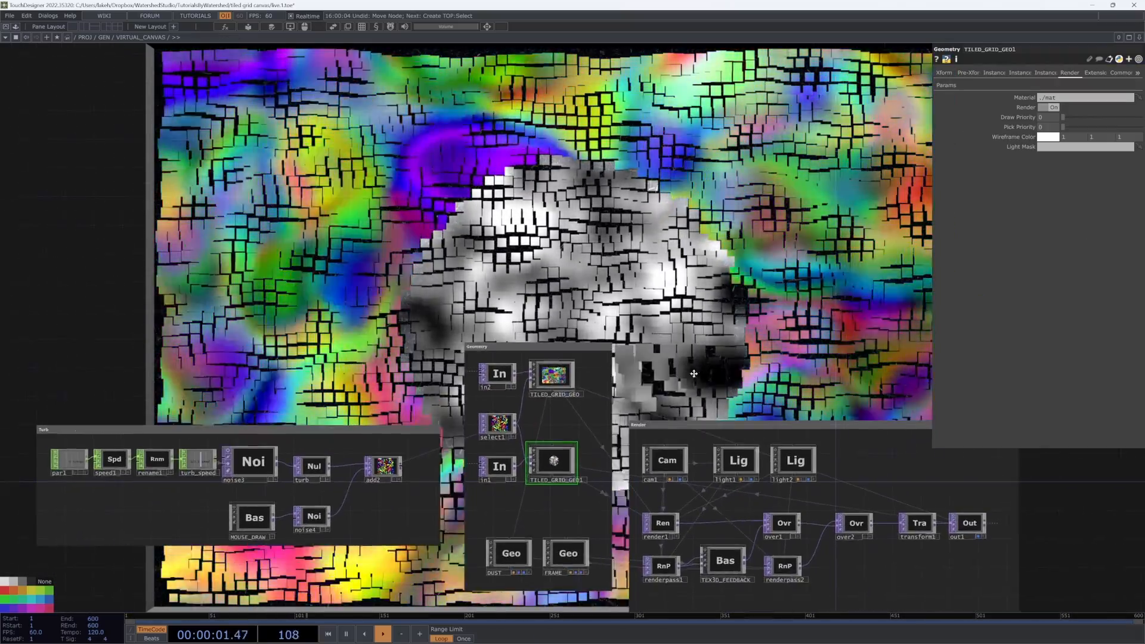
left_click_drag(693, 373, 675, 376)
scroll(673, 365, "up", 3)
left_click_drag(700, 328, 624, 406)
key("p")
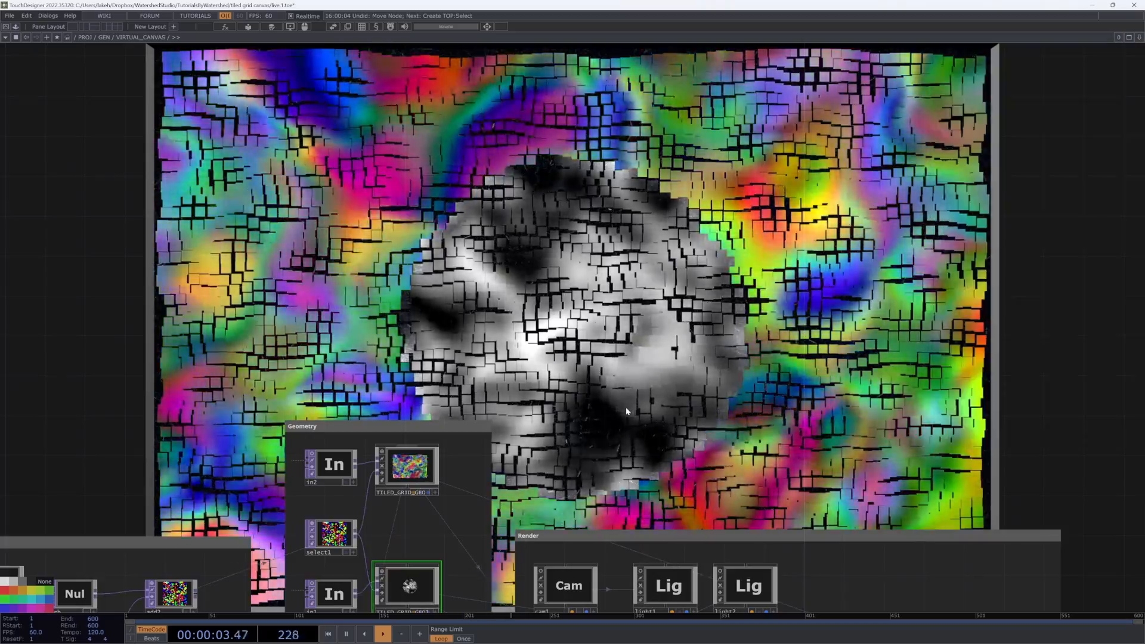
left_click_drag(635, 363, 642, 298)
left_click_drag(578, 344, 682, 272)
scroll(506, 489, "up", 5)
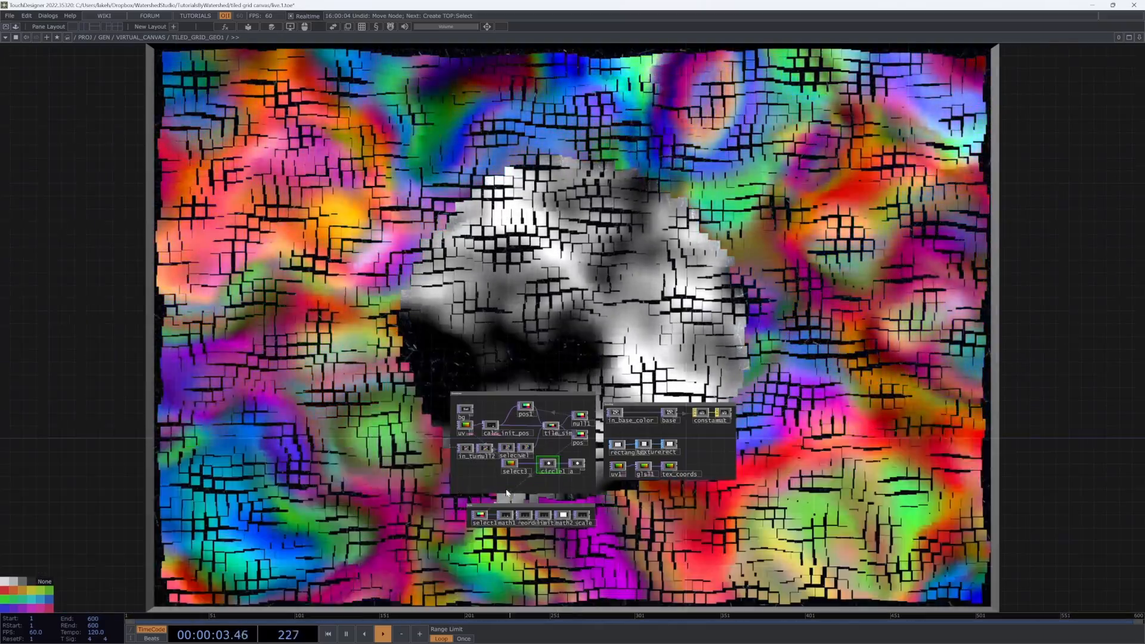
scroll(505, 492, "up", 10)
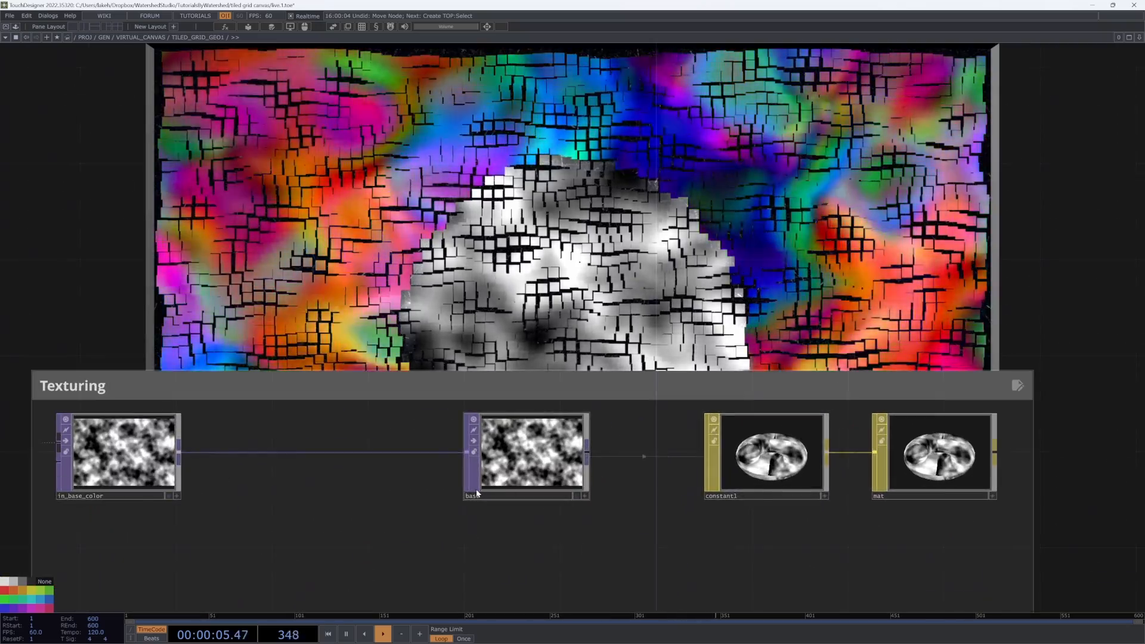
scroll(477, 493, "up", 4)
scroll(713, 478, "down", 10)
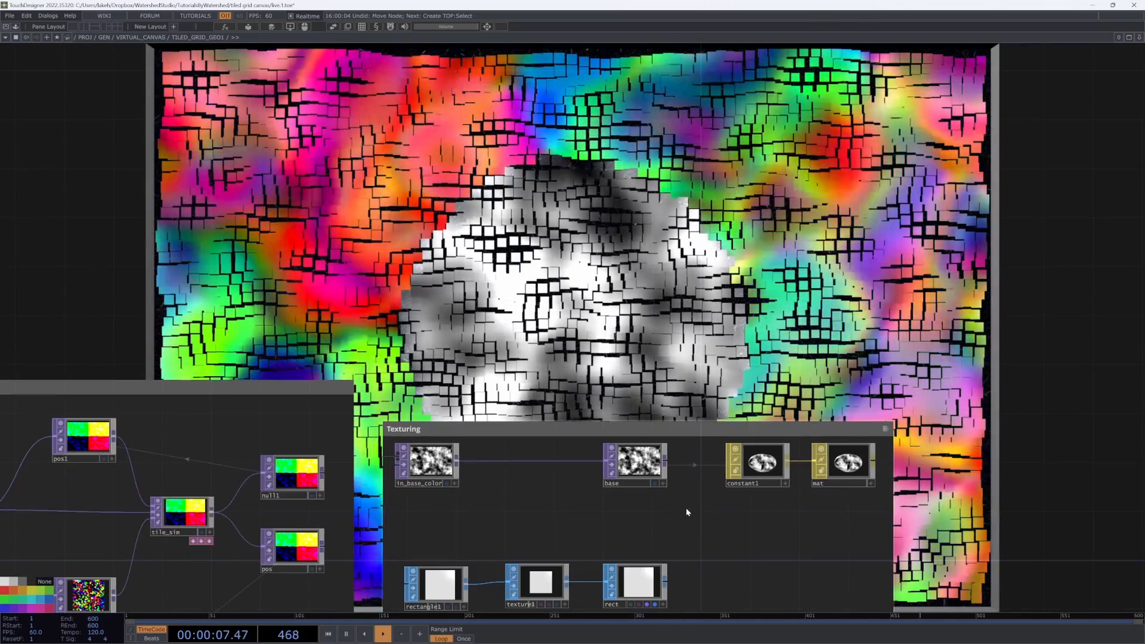
scroll(685, 512, "down", 5)
scroll(481, 504, "up", 8)
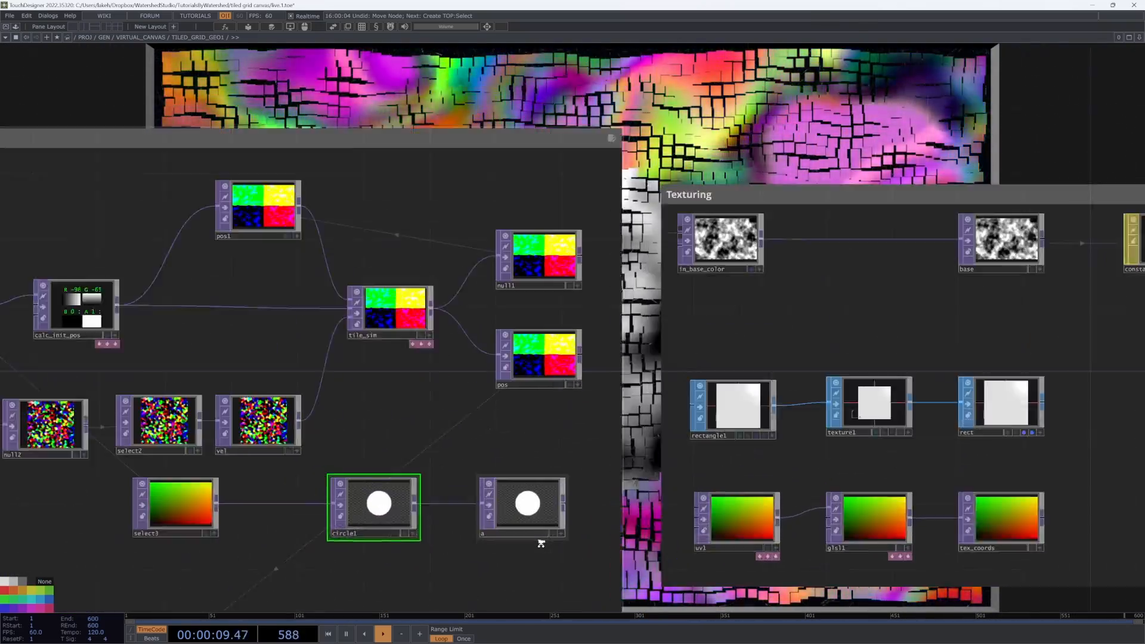
scroll(541, 543, "down", 6)
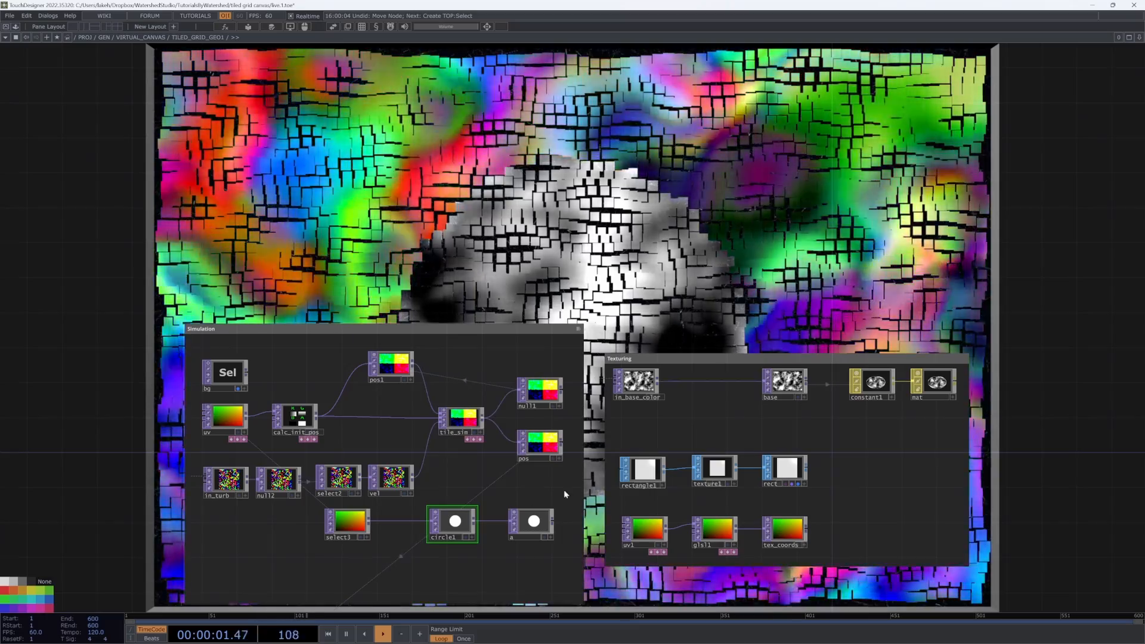
scroll(655, 386, "up", 6)
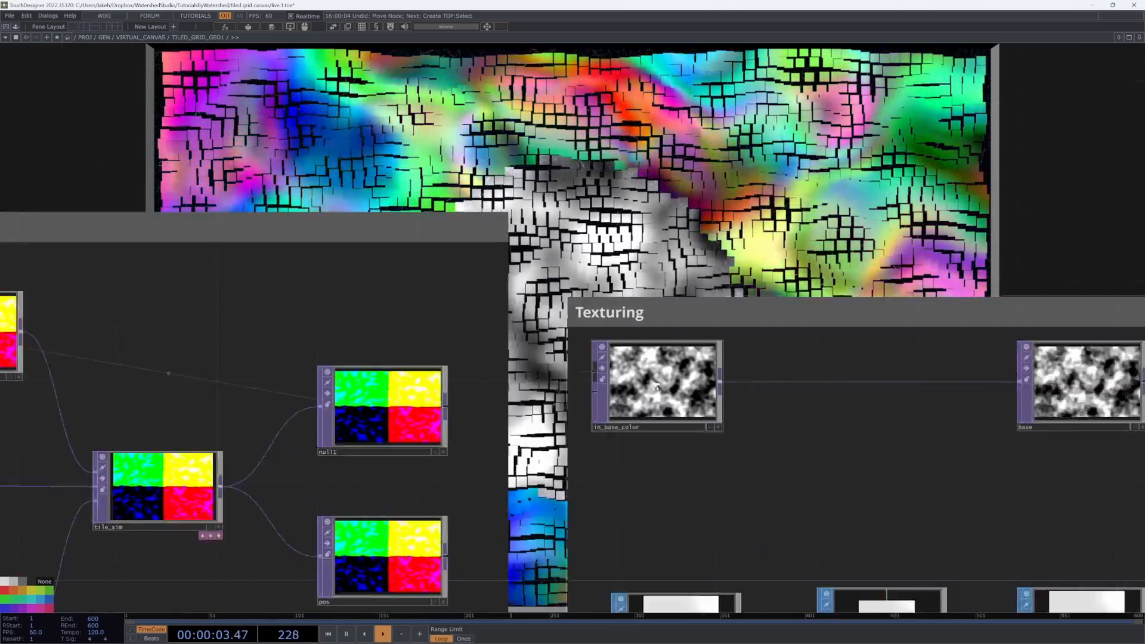
scroll(655, 386, "up", 3)
scroll(686, 417, "down", 9)
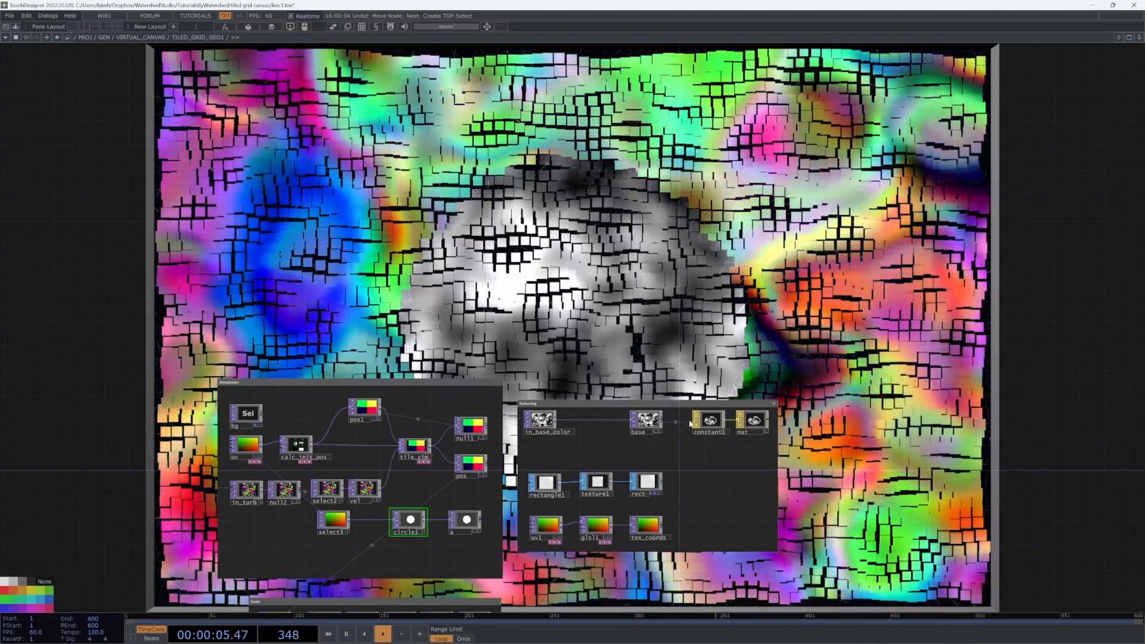
Step: Open constant1's parameters and review its Constant tab color map settings, then return to the parent network
left_click(707, 420)
key("p")
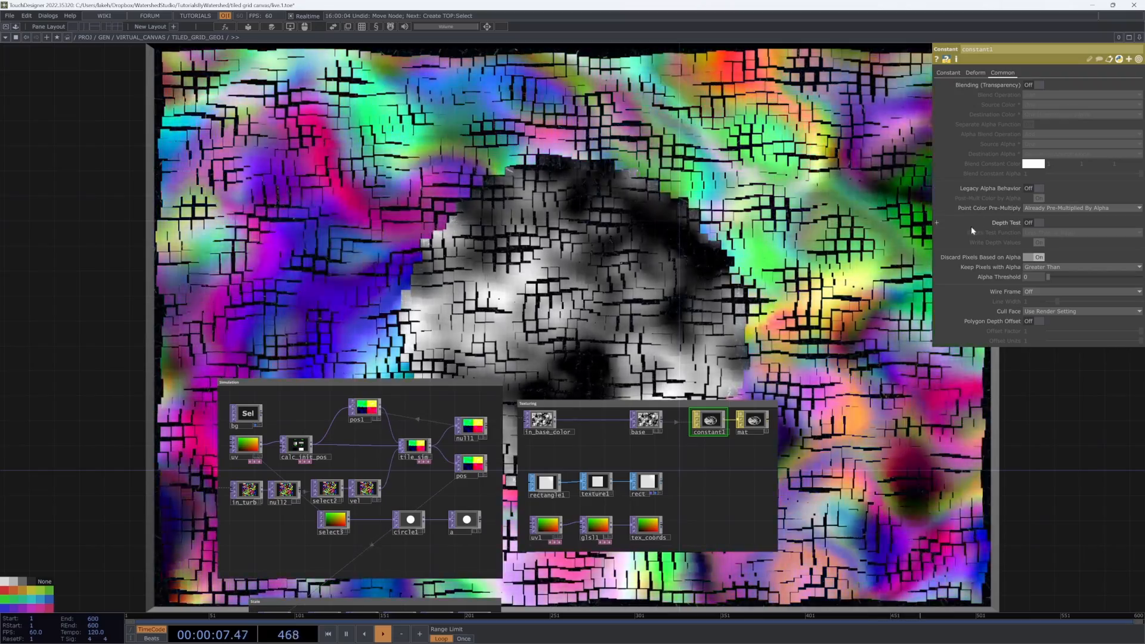
left_click(949, 72)
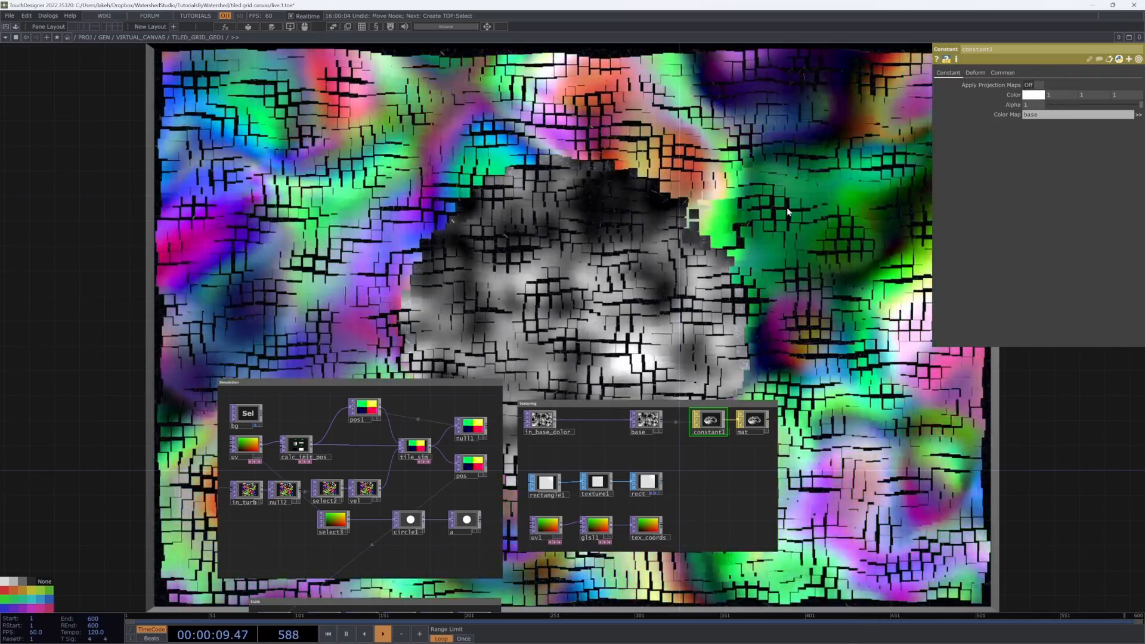
key("u")
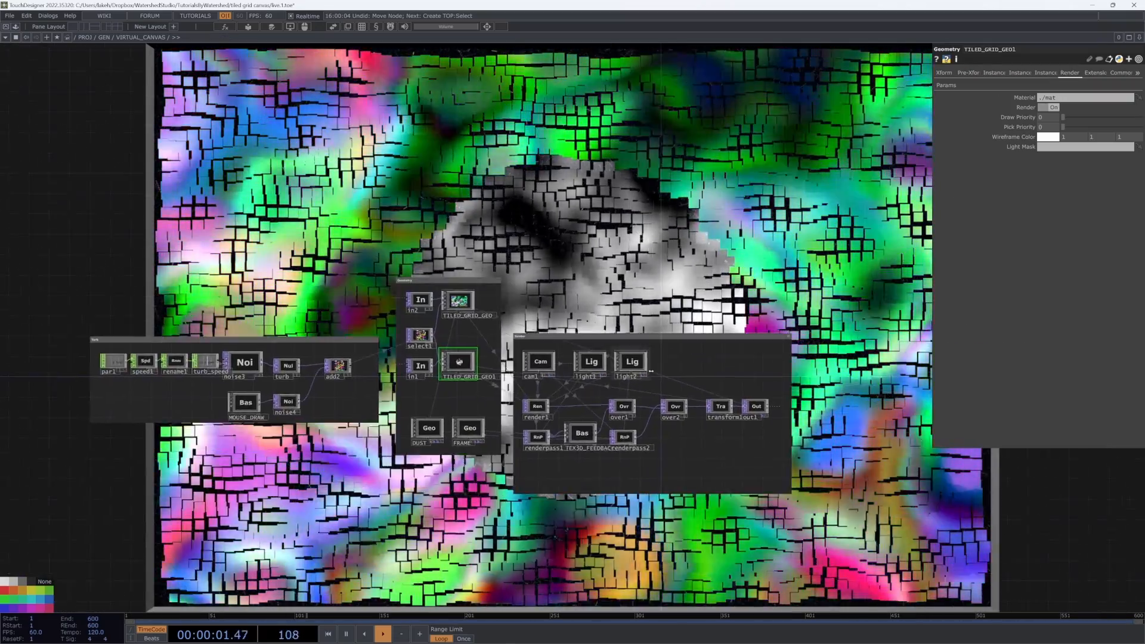
Step: Examine the over1 composite in the Render network
scroll(651, 370, "up", 5)
scroll(698, 452, "down", 5)
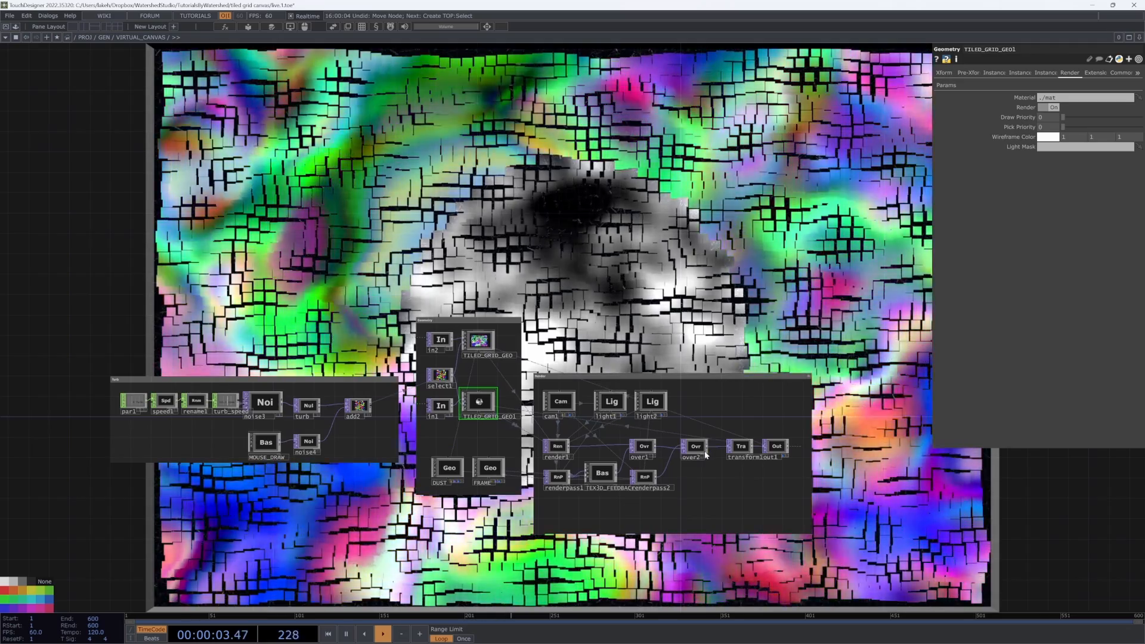
scroll(664, 454, "up", 5)
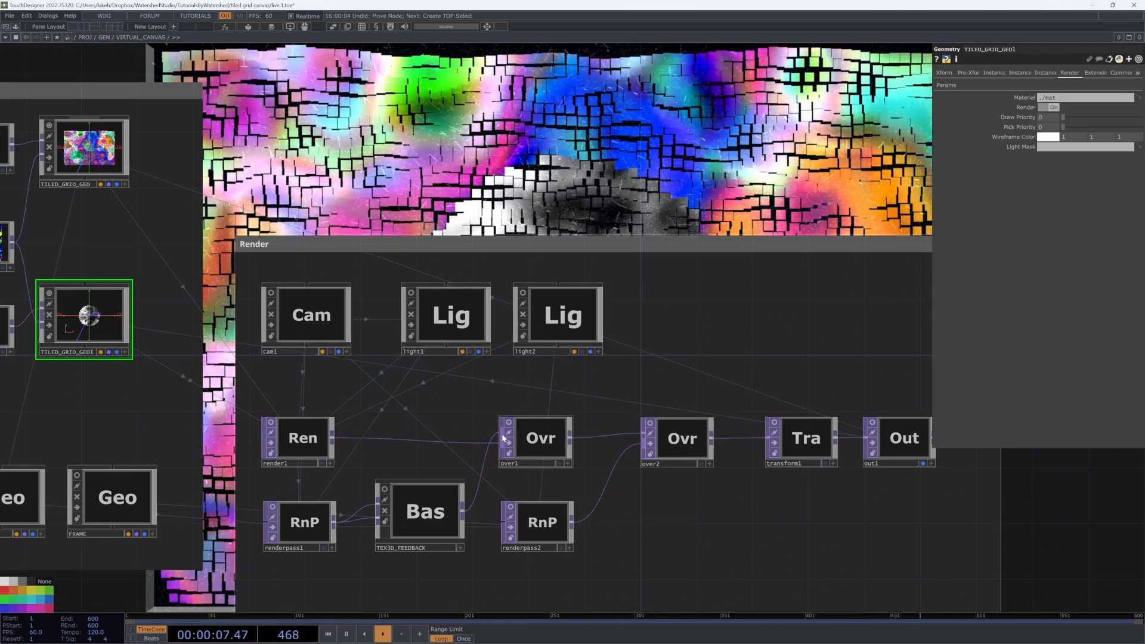
scroll(651, 366, "down", 4)
scroll(626, 393, "up", 10)
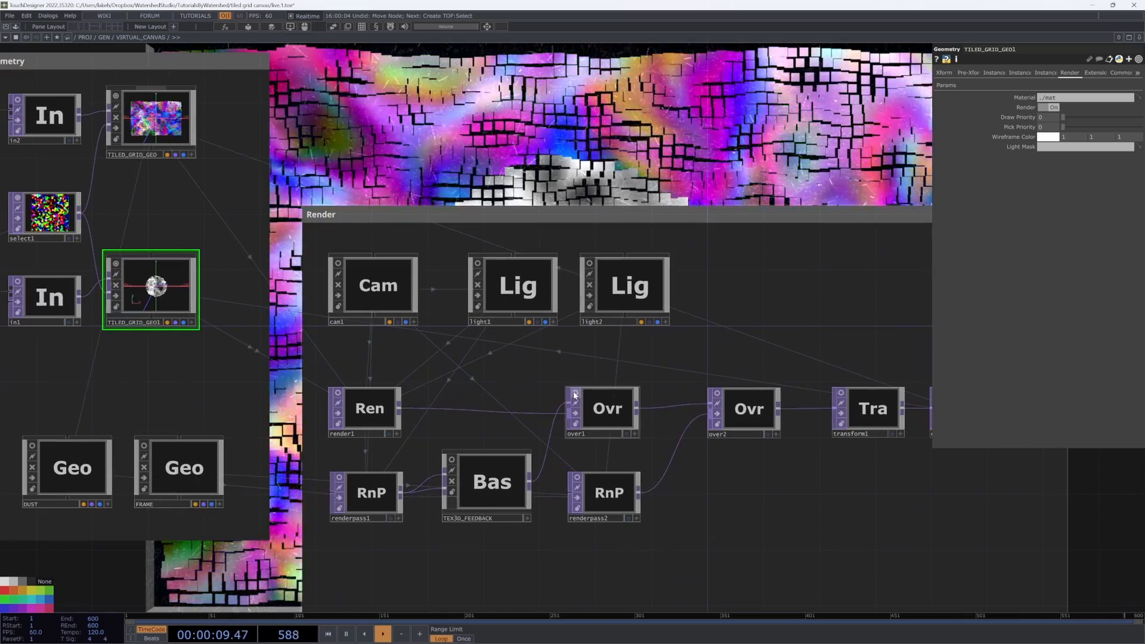
scroll(596, 423, "up", 8)
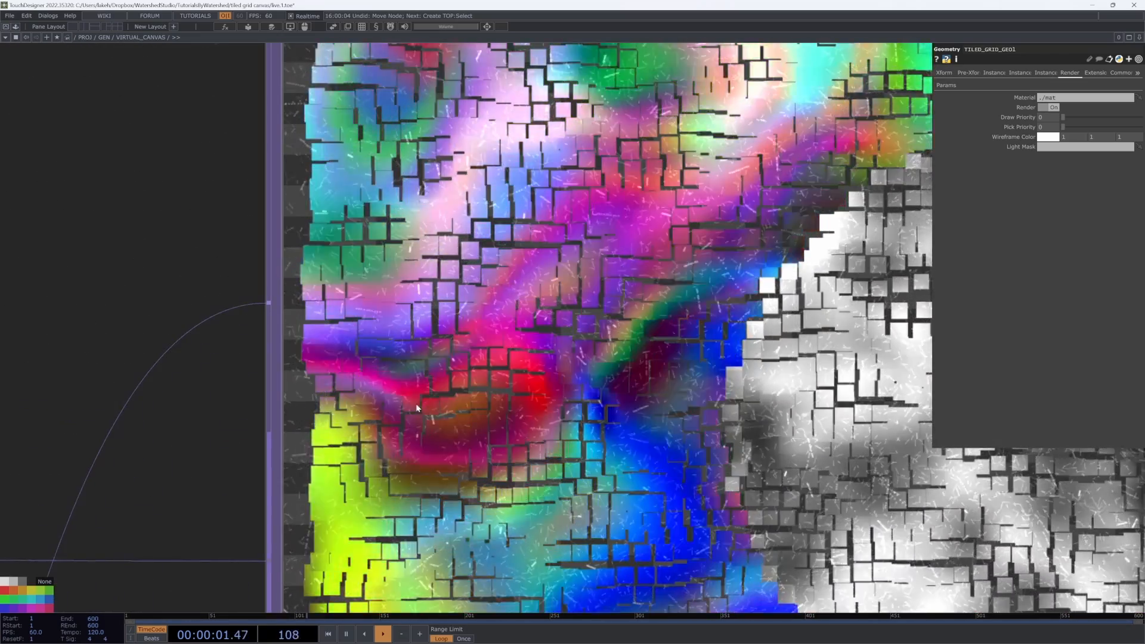
scroll(470, 411, "down", 8)
left_click_drag(516, 412, 515, 388)
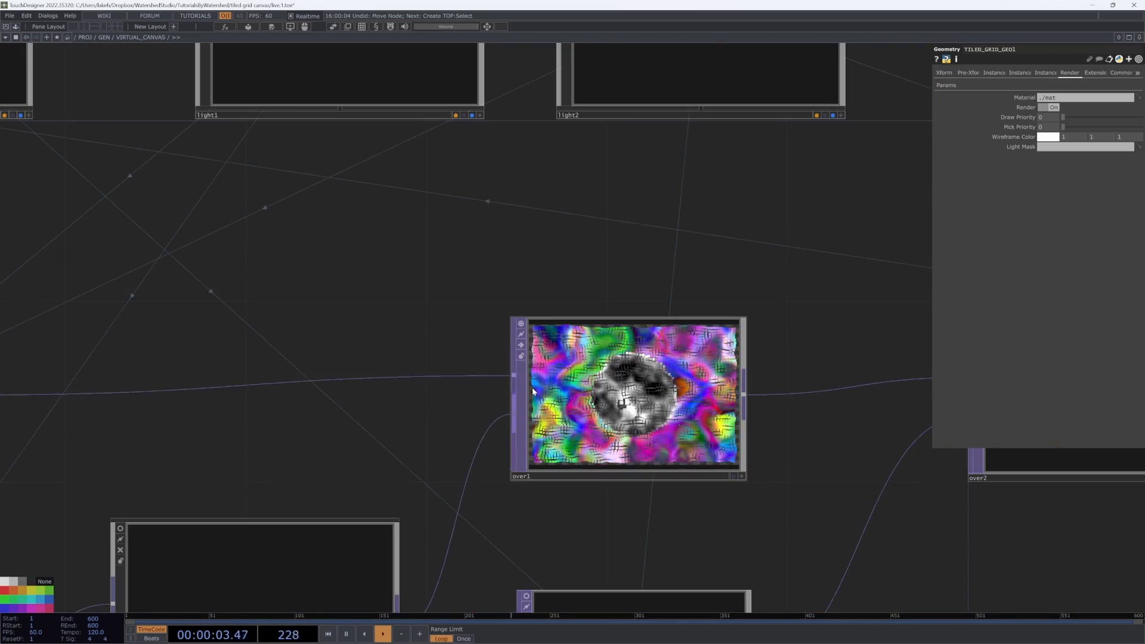
scroll(532, 390, "down", 10)
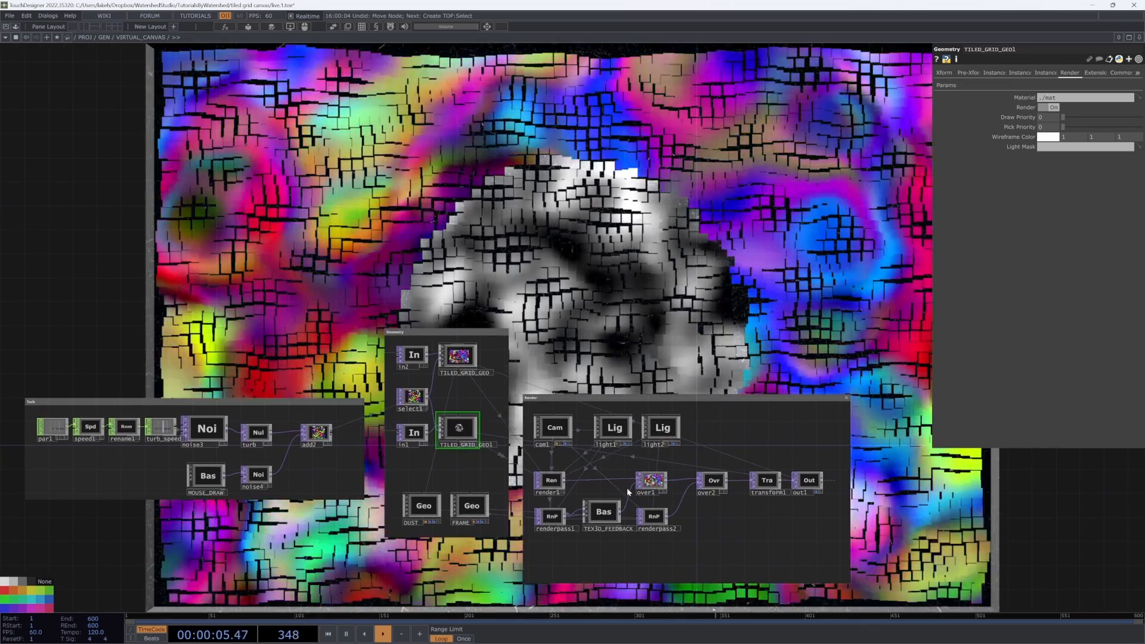
scroll(627, 488, "up", 5)
scroll(595, 520, "down", 2)
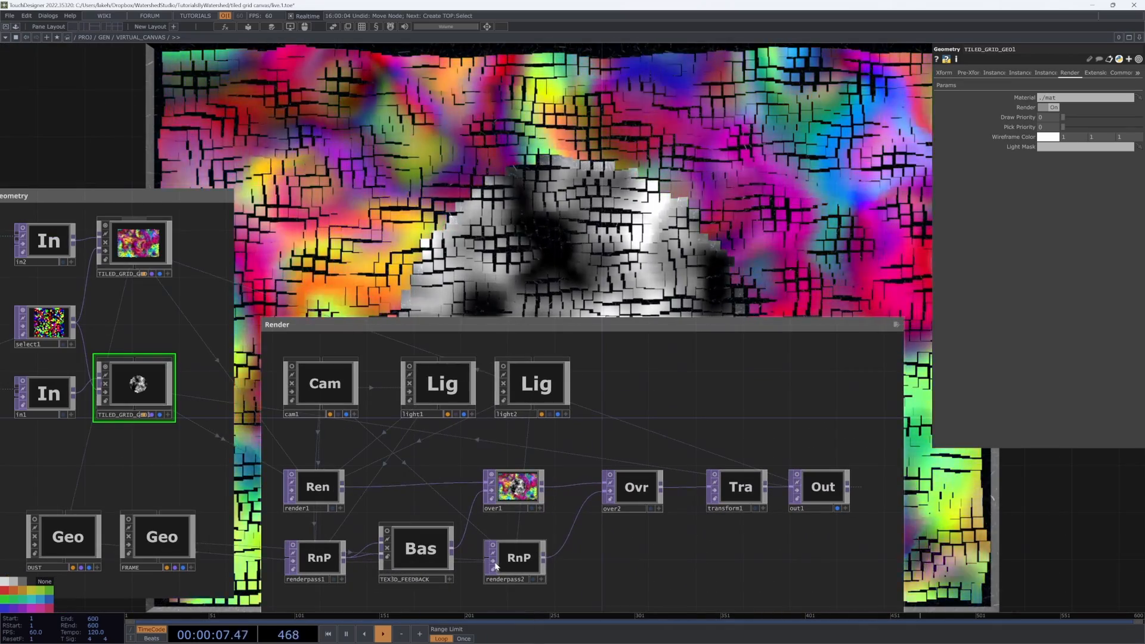
left_click_drag(396, 503, 568, 502)
scroll(570, 498, "down", 4)
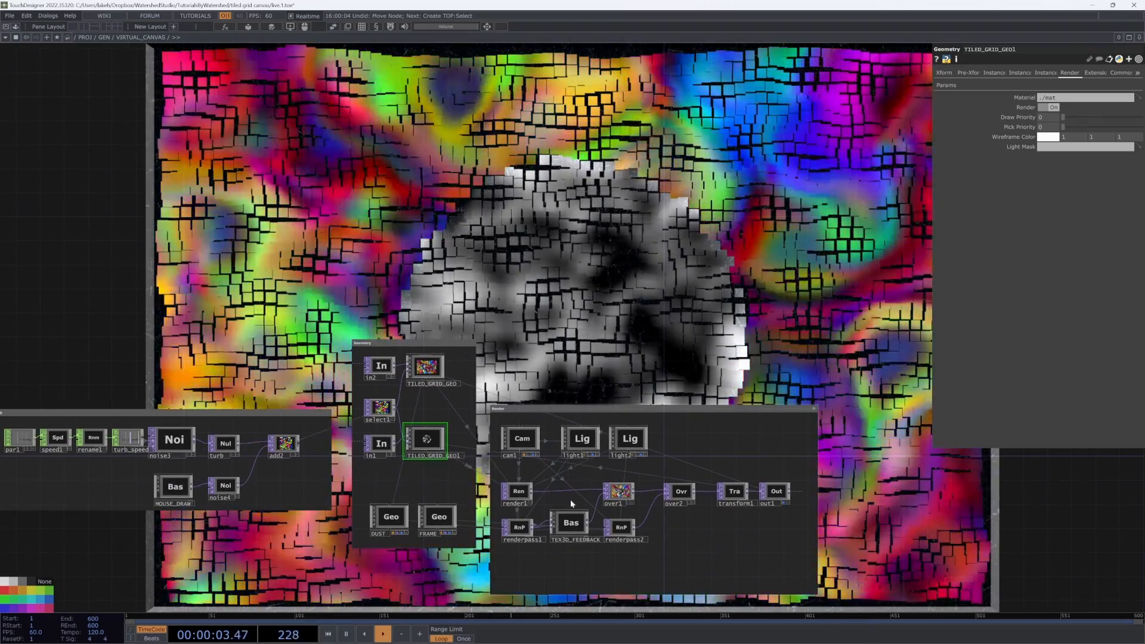
Step: Navigate from the virtual canvas network up and into the SCENE1 component inside SCENES
scroll(570, 502, "down", 2)
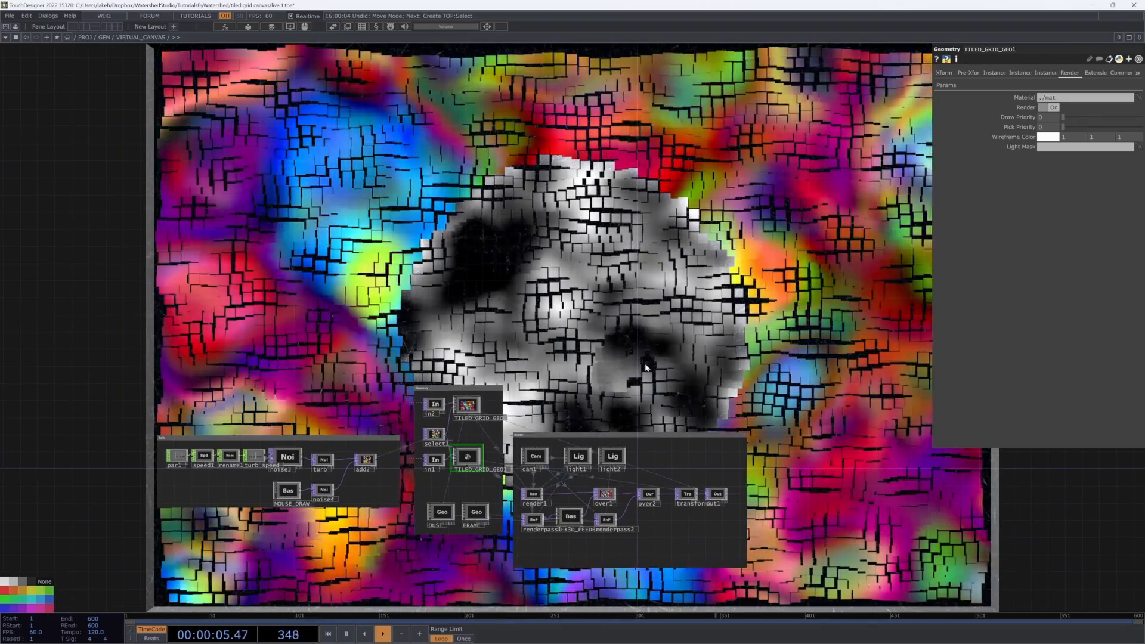
left_click_drag(724, 266, 660, 259)
key("u")
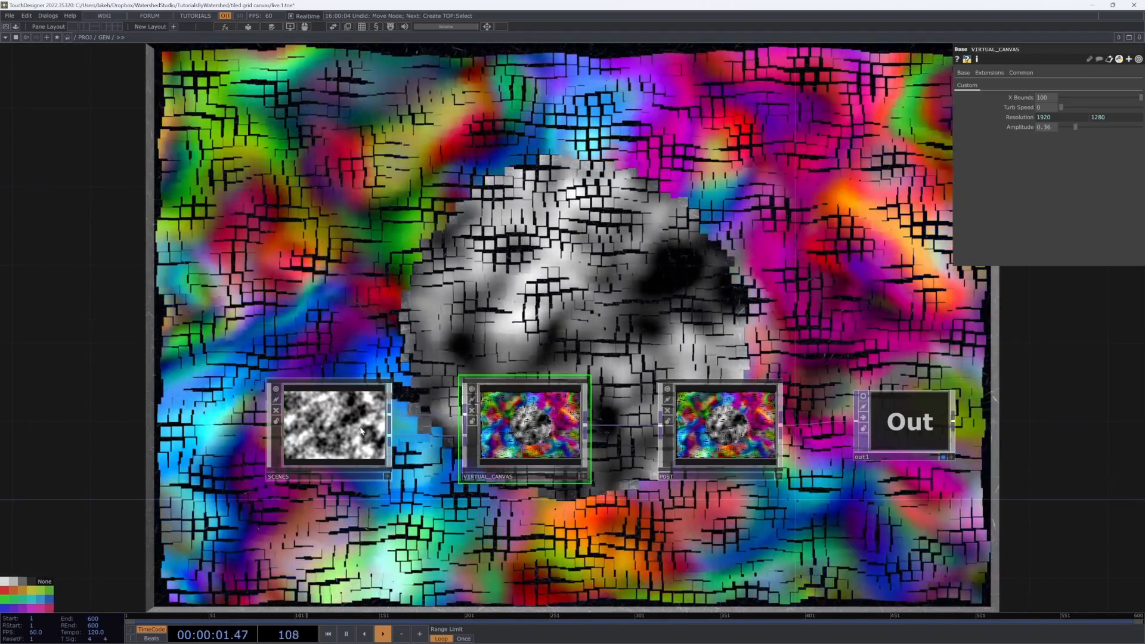
key("u")
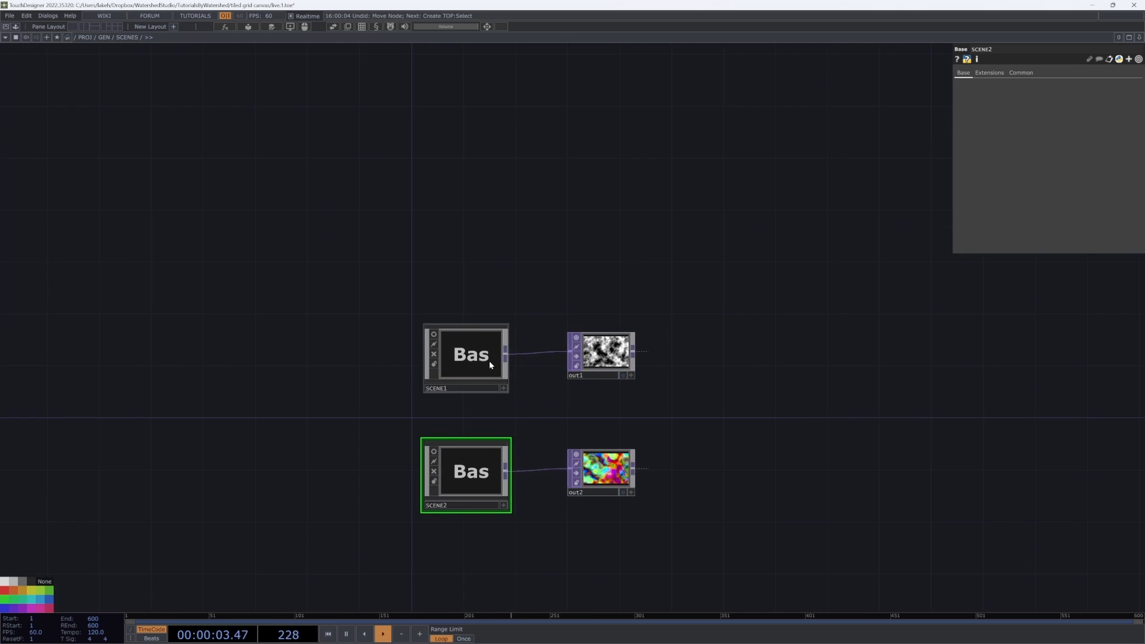
double_click(490, 365)
key("Tab")
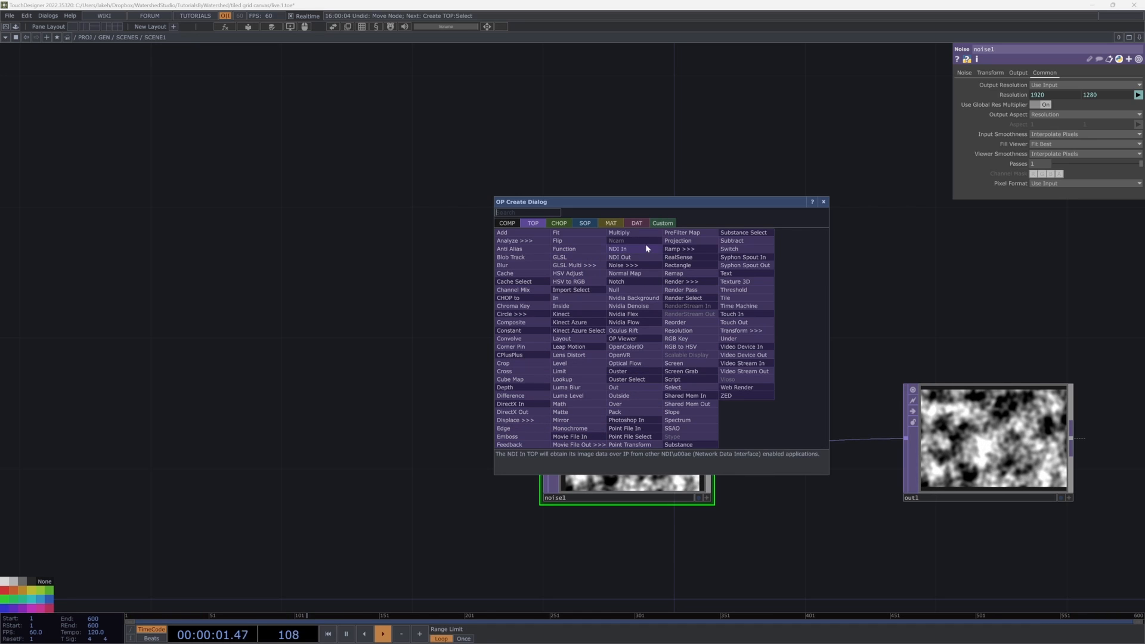
key("Escape")
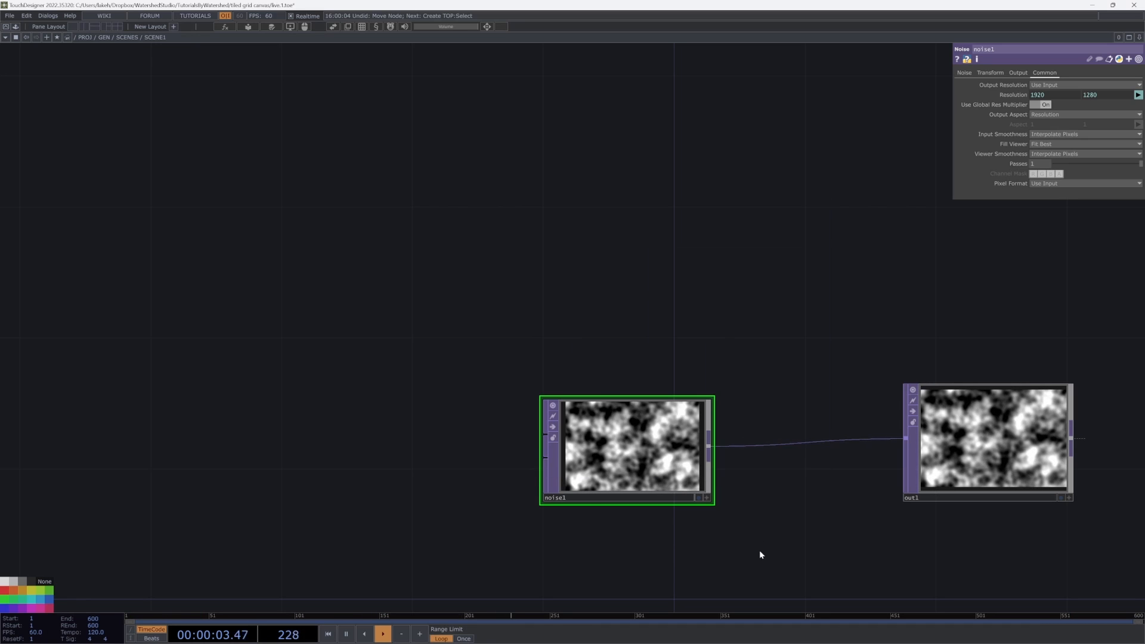
Step: Paste a second Noise TOP after noise1 and wire it into out1 instead of noise1
left_click_drag(660, 492, 562, 460)
left_click_drag(536, 400, 471, 466)
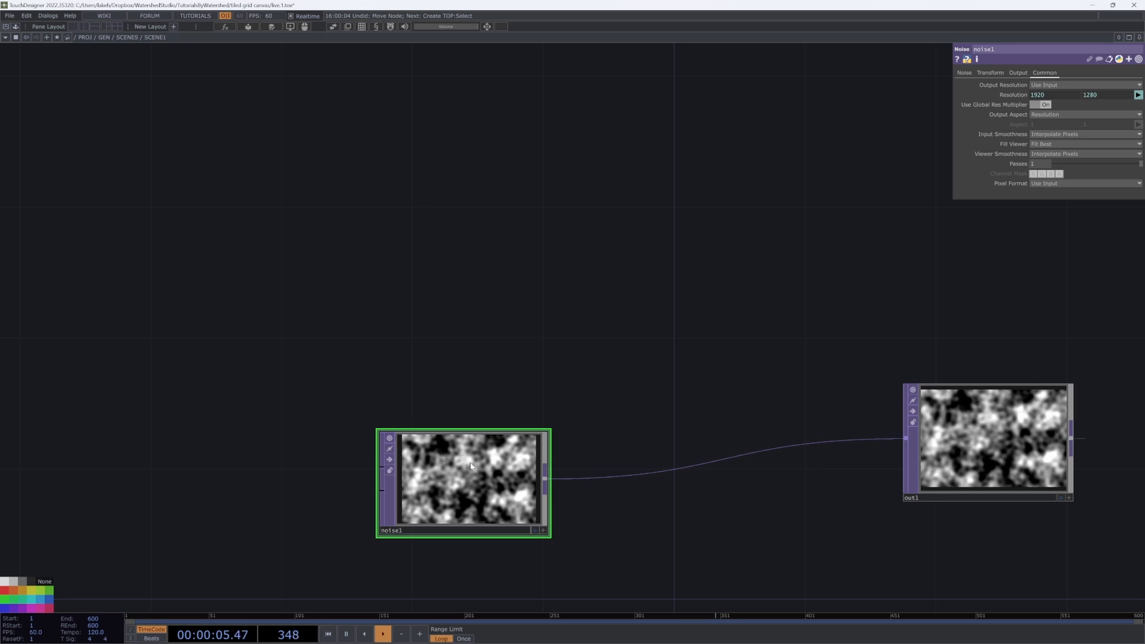
key("ctrl+v")
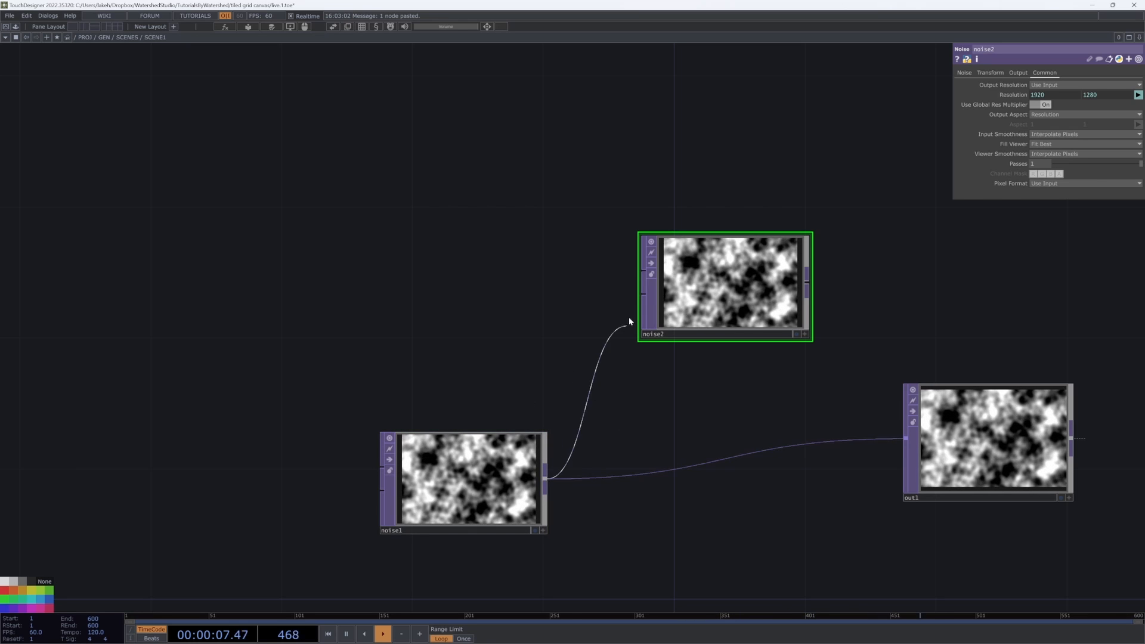
left_click_drag(775, 273, 744, 337)
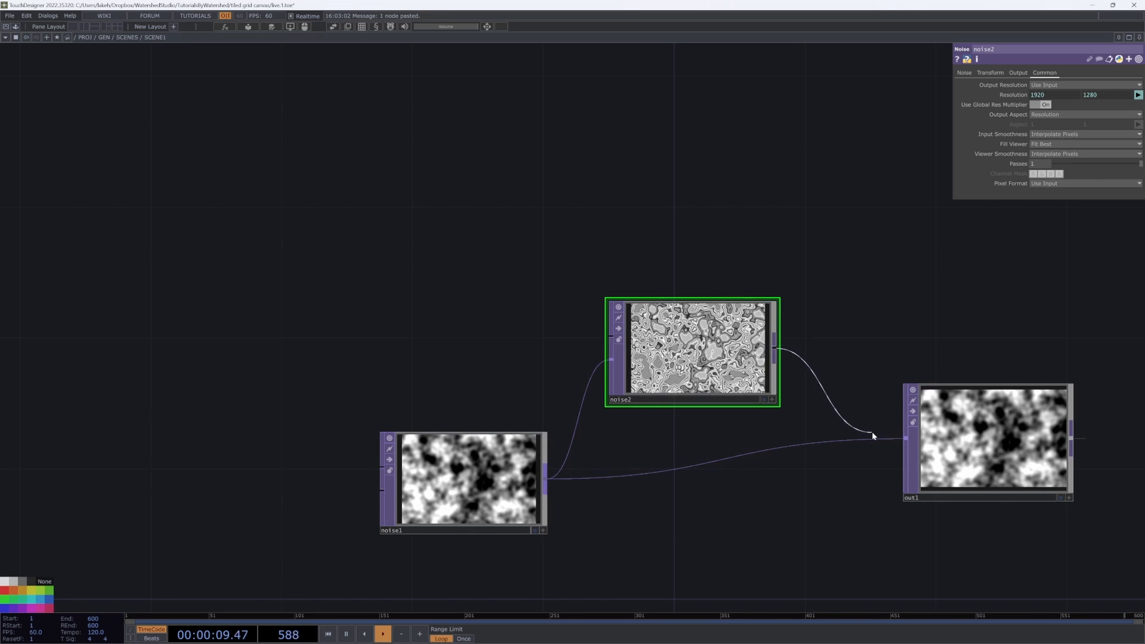
Step: Go back into TILED_GRID_GEO1 and delete the circle1 mask in the Simulation network
key("u")
key("u")
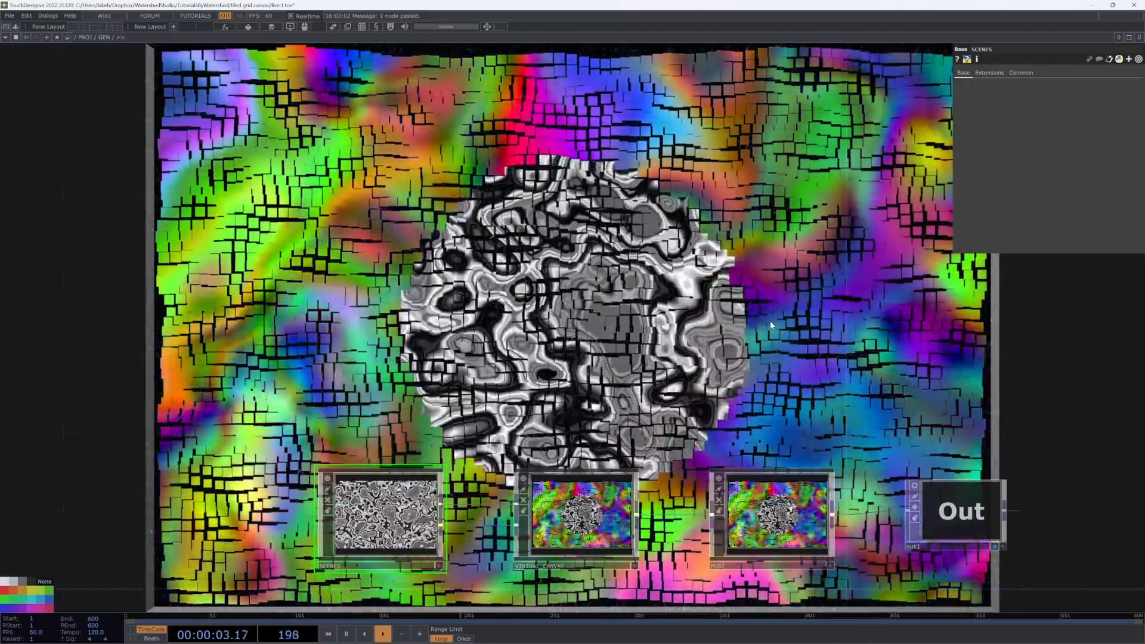
left_click_drag(770, 323, 785, 239)
key("i")
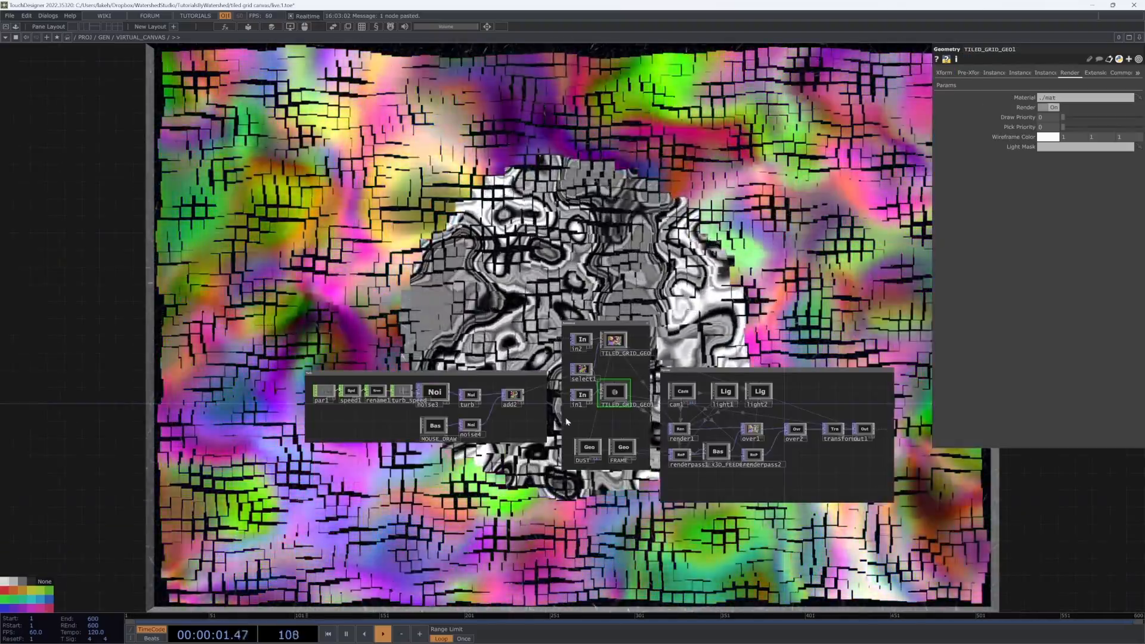
scroll(679, 337, "up", 4)
left_click_drag(648, 339, 758, 361)
scroll(625, 437, "up", 2)
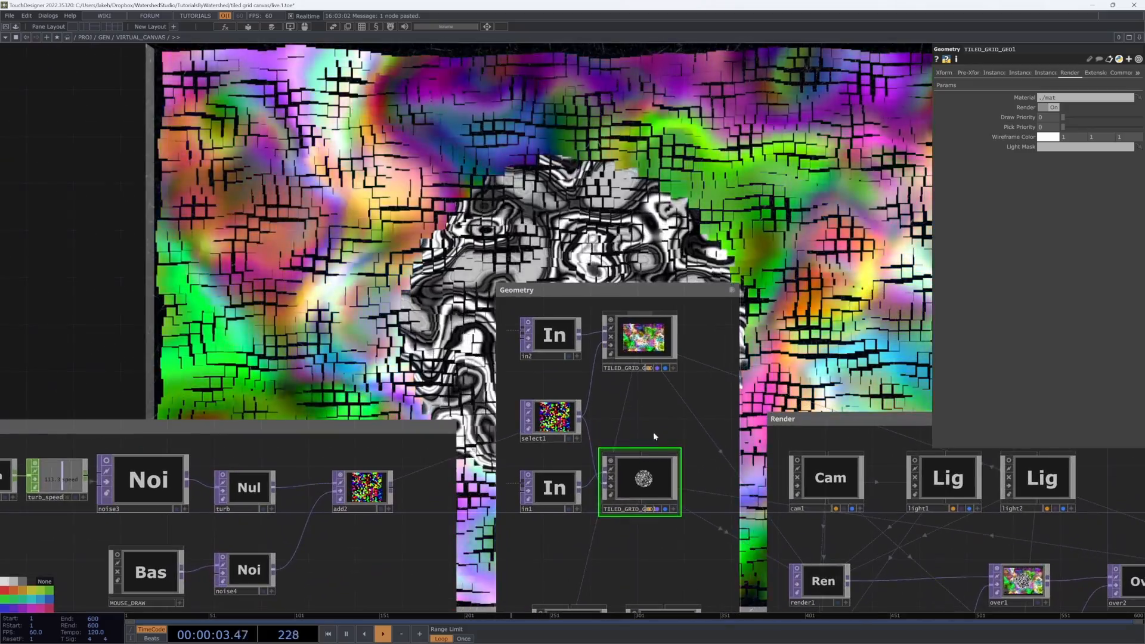
key("i")
left_click_drag(390, 532, 653, 465)
scroll(679, 402, "up", 4)
left_click(743, 387)
scroll(642, 450, "down", 3)
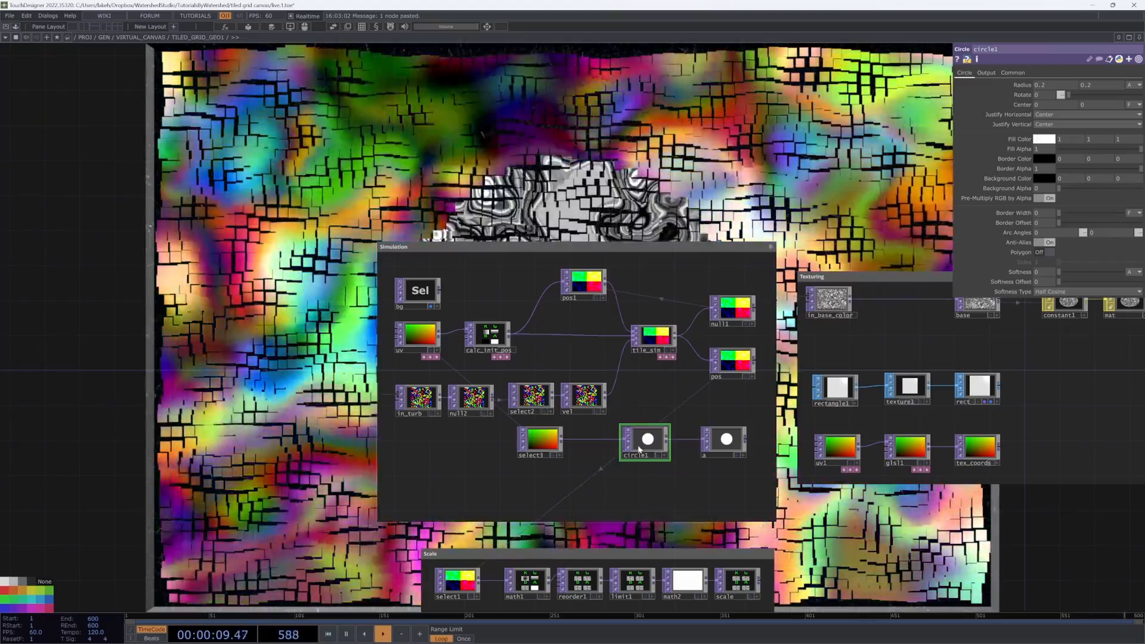
key("Delete")
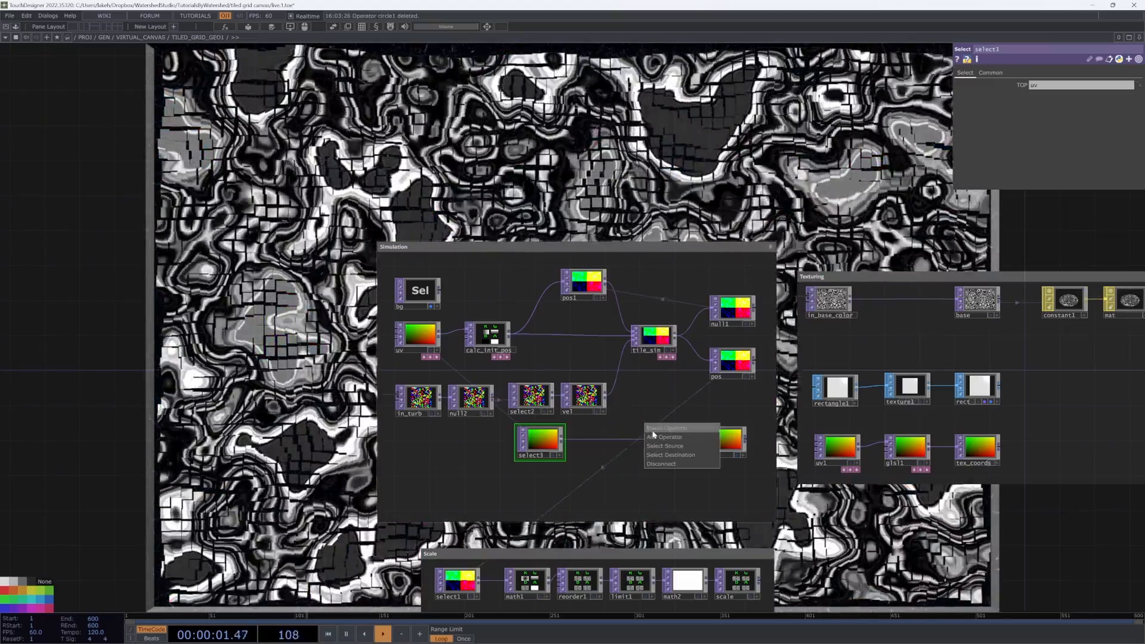
Step: Insert a Rectangle TOP in the gap where circle1 was, between select3 and a
left_click(653, 436)
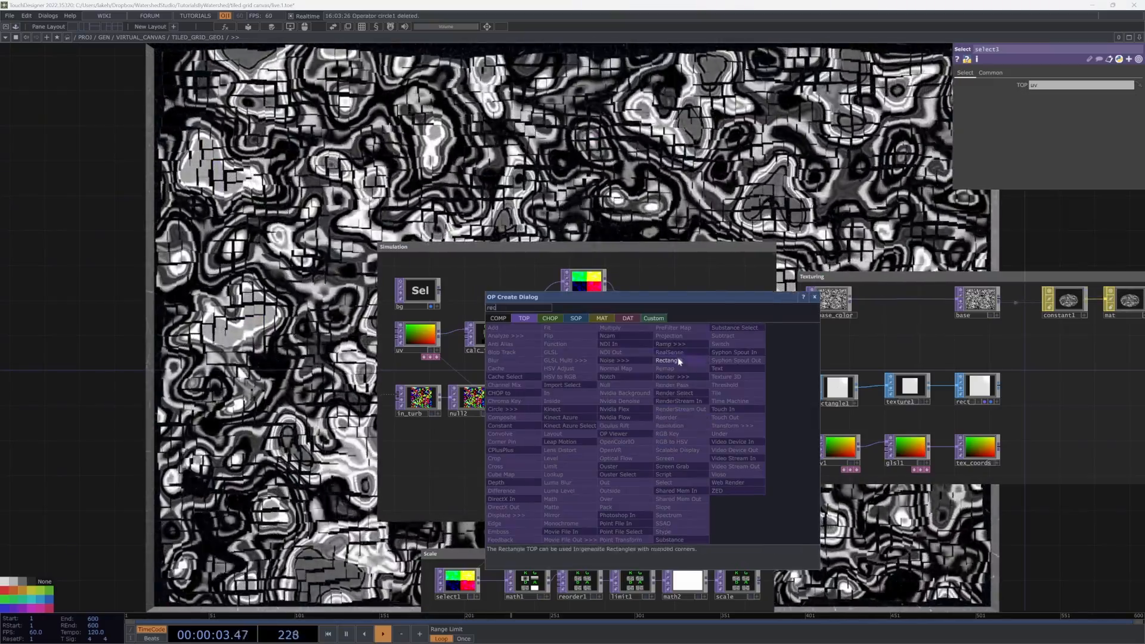
left_click(679, 362)
left_click(614, 444)
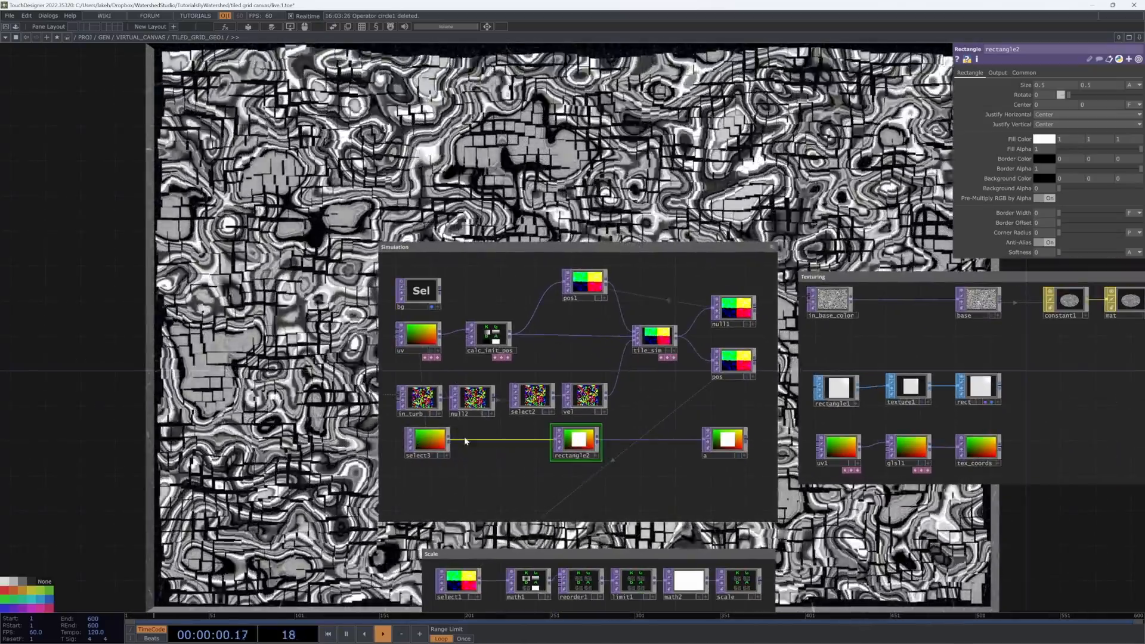
Step: Insert a Constant TOP on the wire between select3 and rectangle2
right_click(466, 441)
left_click(474, 429)
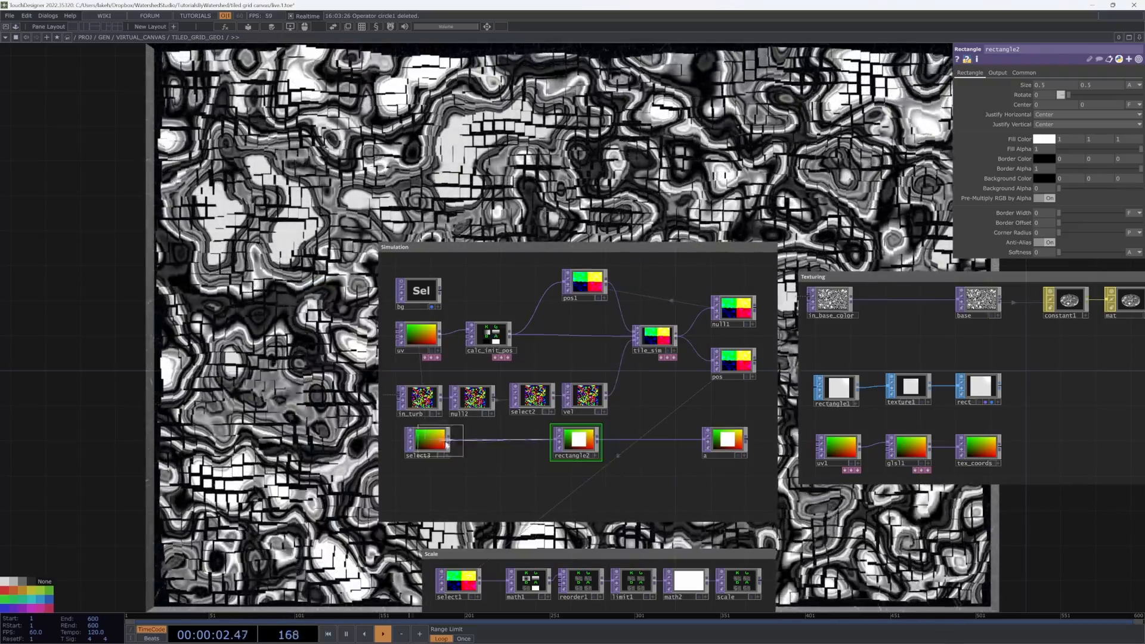
left_click(496, 443)
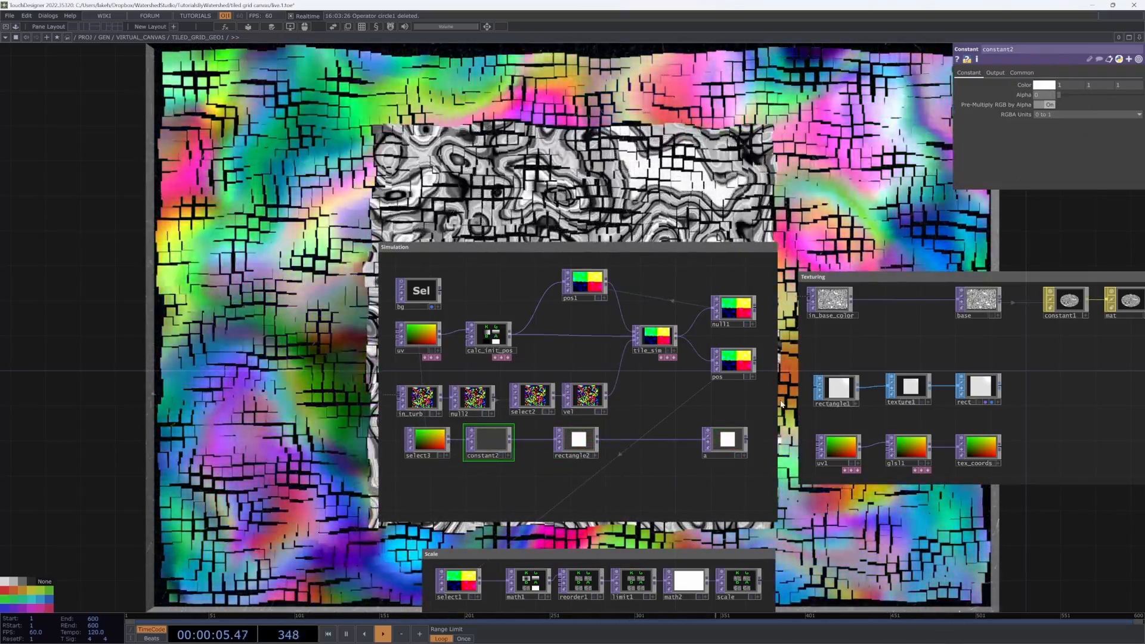
Step: Set rectangle2's Center X to -.5
left_click(583, 449)
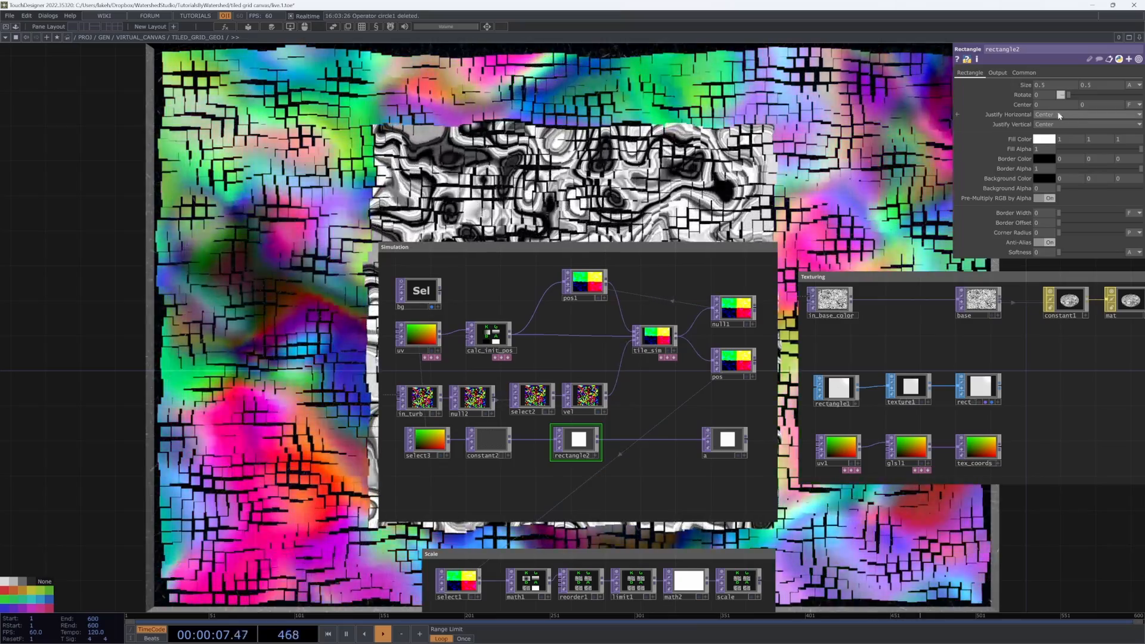
type("-.5")
key("Return")
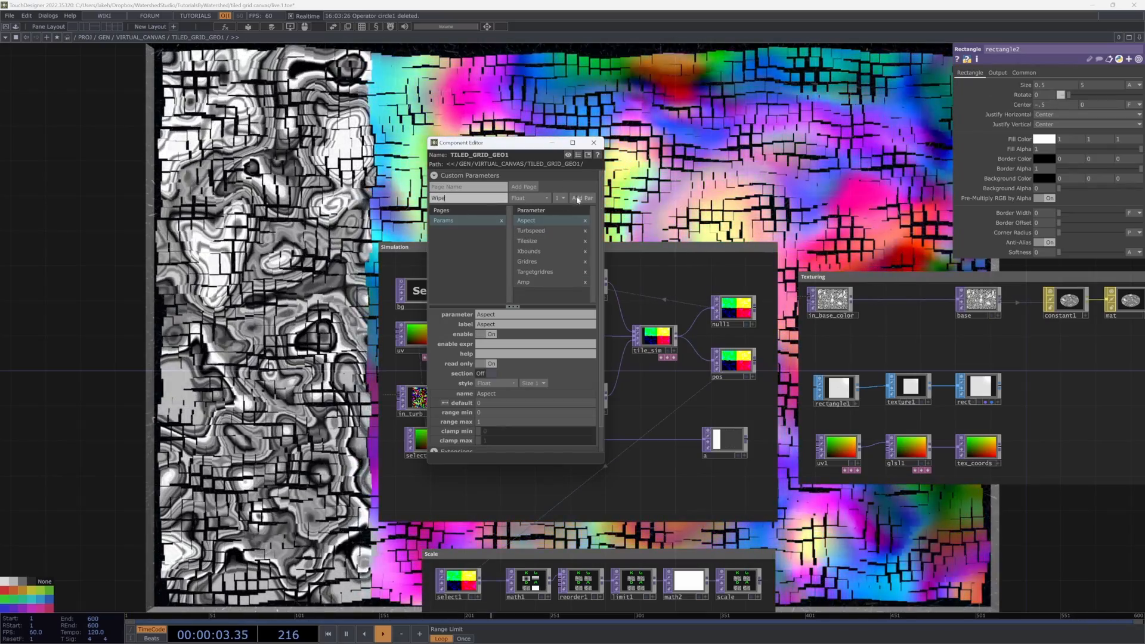
Step: Open TILED_GRID_GEO1's custom Params page in a floating parameter window
left_click(489, 29)
left_click_drag(489, 13, 500, 61)
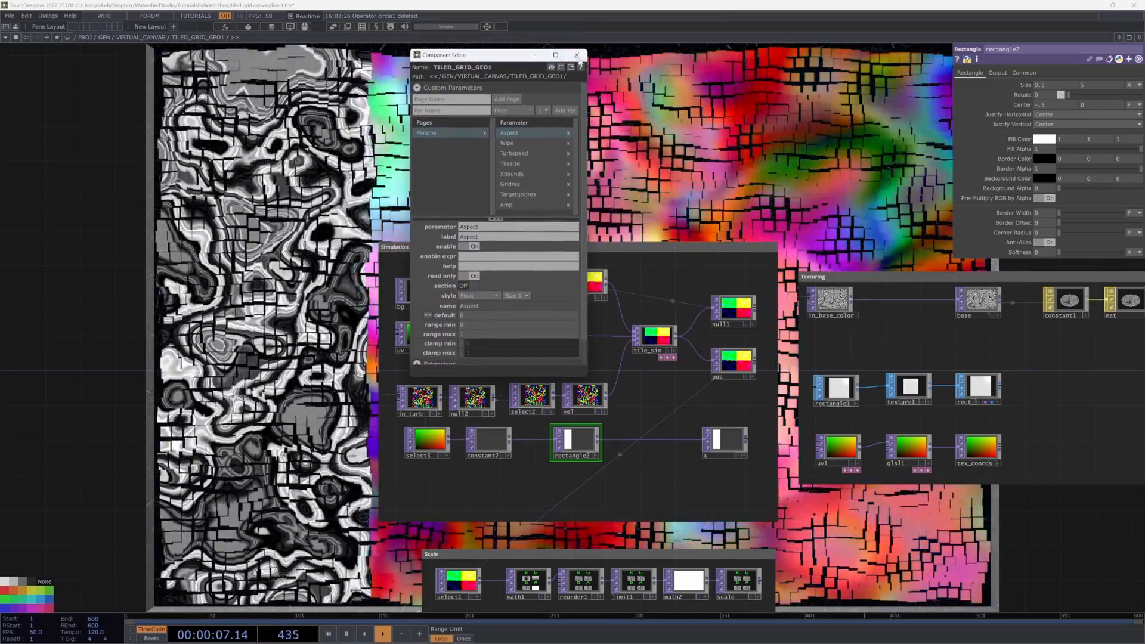
left_click(578, 56)
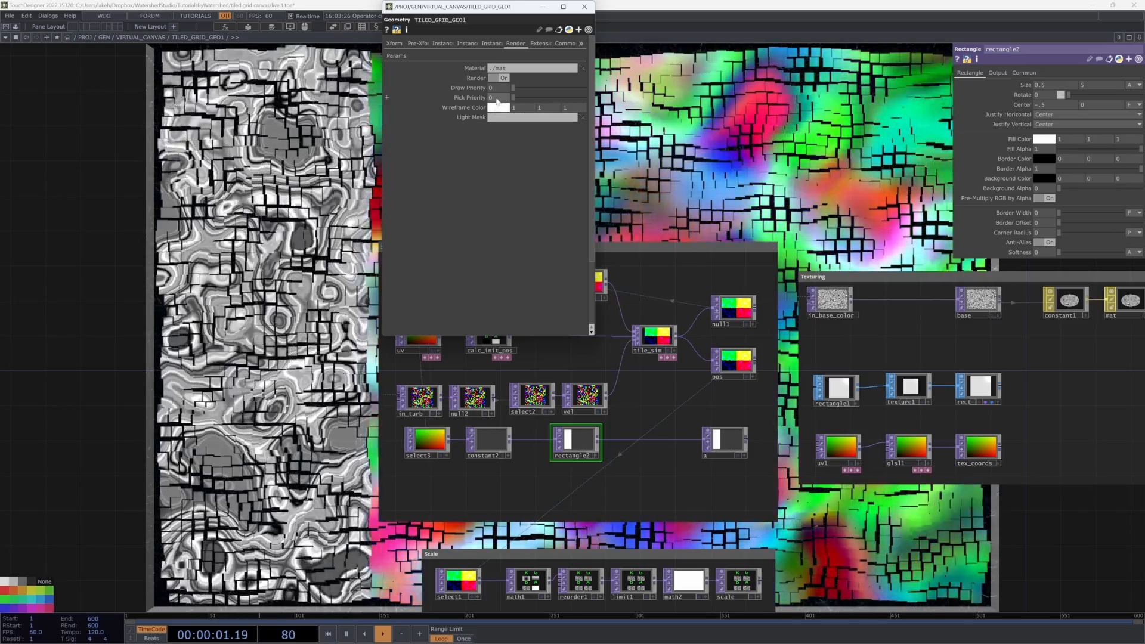
left_click(396, 55)
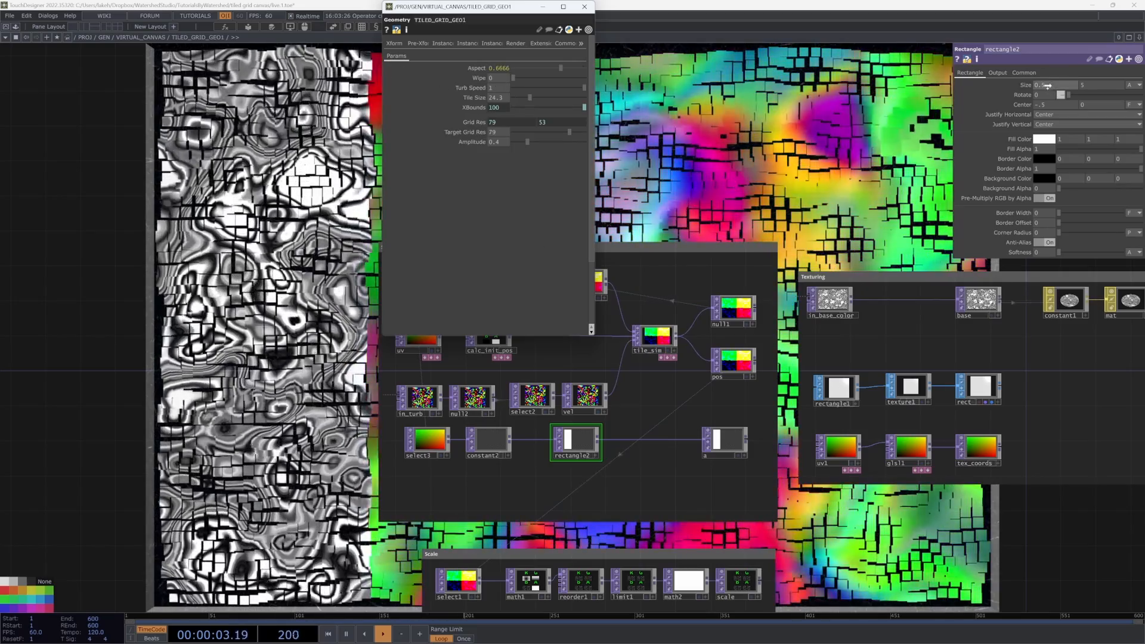
Step: Set rectangle2's Size X to the expression parent.GRID.par.wipe*2.1
left_click_drag(1047, 86, 1049, 87)
left_click(1054, 90)
left_click(1024, 87)
left_click(1108, 95)
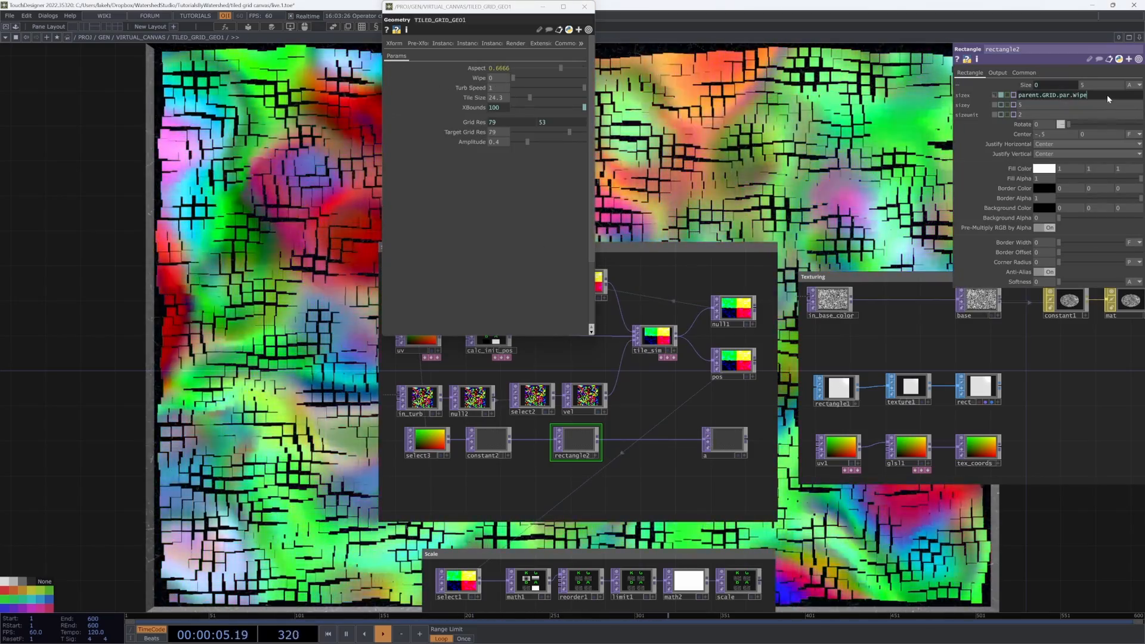
type("*2.1")
key("Return")
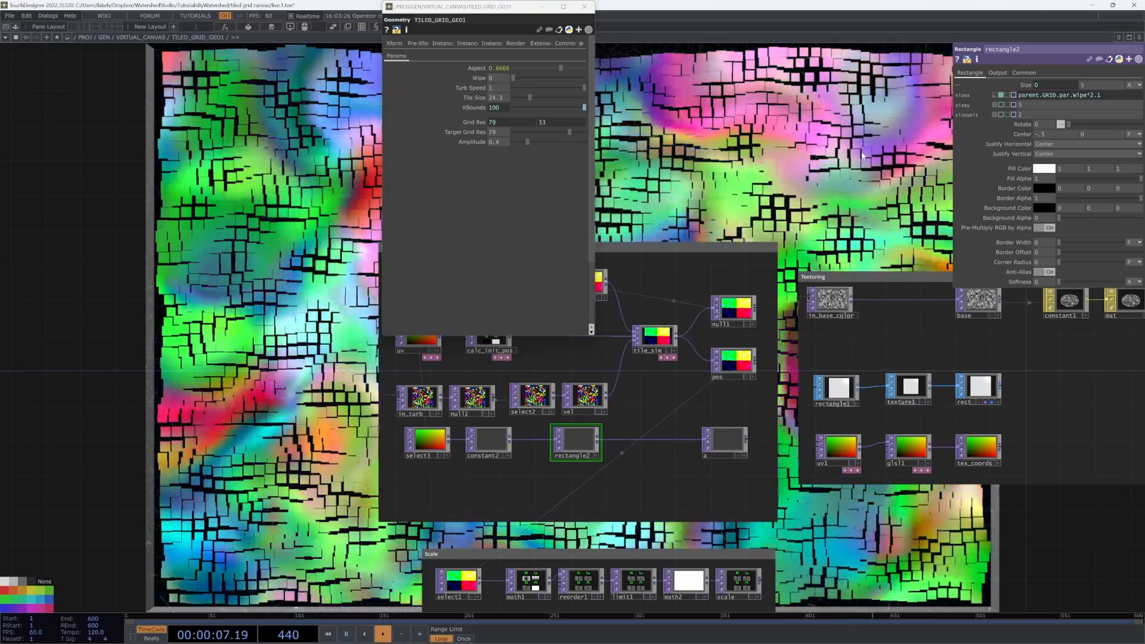
Step: Move the floating parameter window aside and set TILED_GRID_GEO1's Wipe to about 0.113
scroll(696, 318, "down", 4)
scroll(745, 218, "up", 2)
scroll(745, 218, "up", 2)
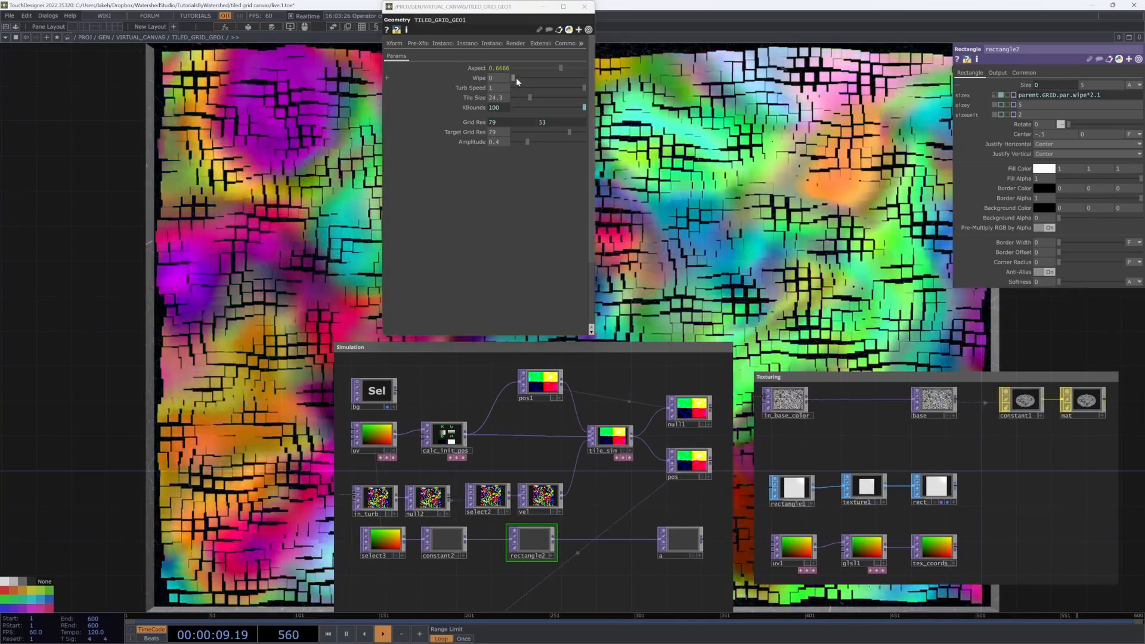
mouse_move(516, 77)
left_mouse_down()
mouse_move(591, 91)
mouse_move(521, 88)
mouse_move(600, 110)
mouse_move(511, 78)
left_mouse_up()
scroll(666, 434, "down", 5)
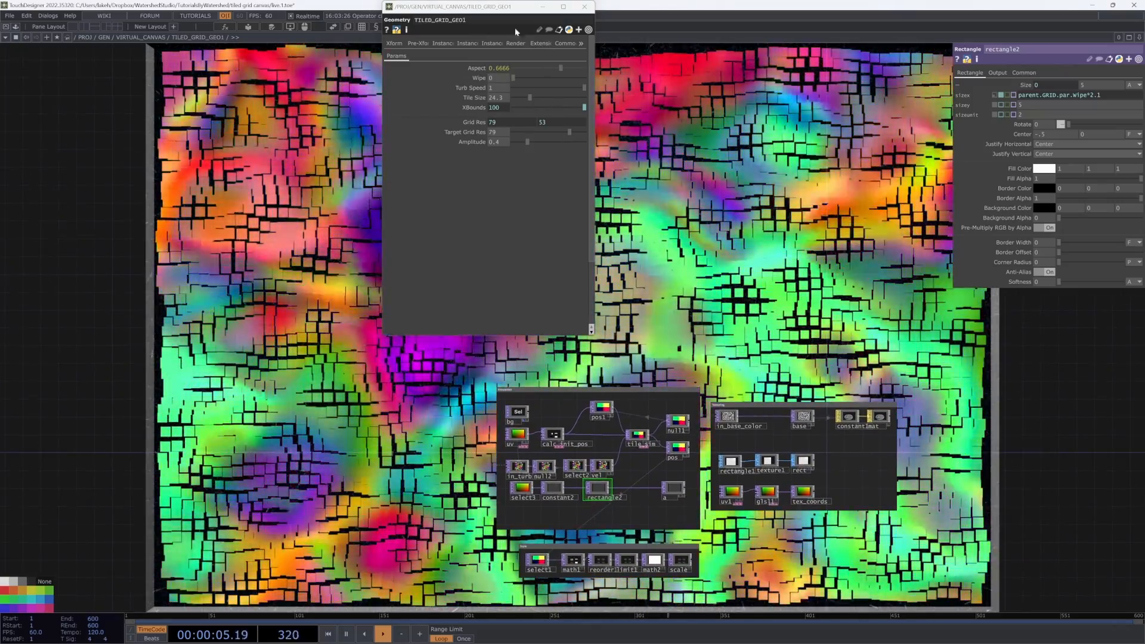
left_click_drag(496, 7, 160, 202)
left_click_drag(374, 290, 366, 244)
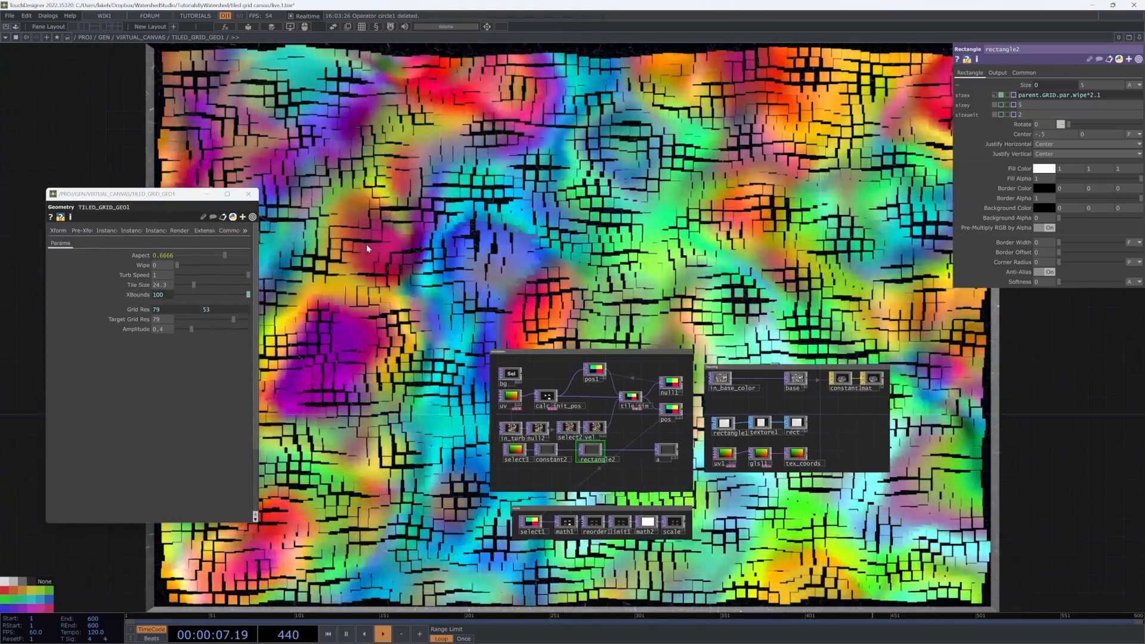
mouse_move(179, 264)
left_mouse_down()
mouse_move(246, 267)
mouse_move(181, 274)
left_mouse_up()
Step: Collapse rectangle2 into a new Base component
scroll(480, 424, "up", 5)
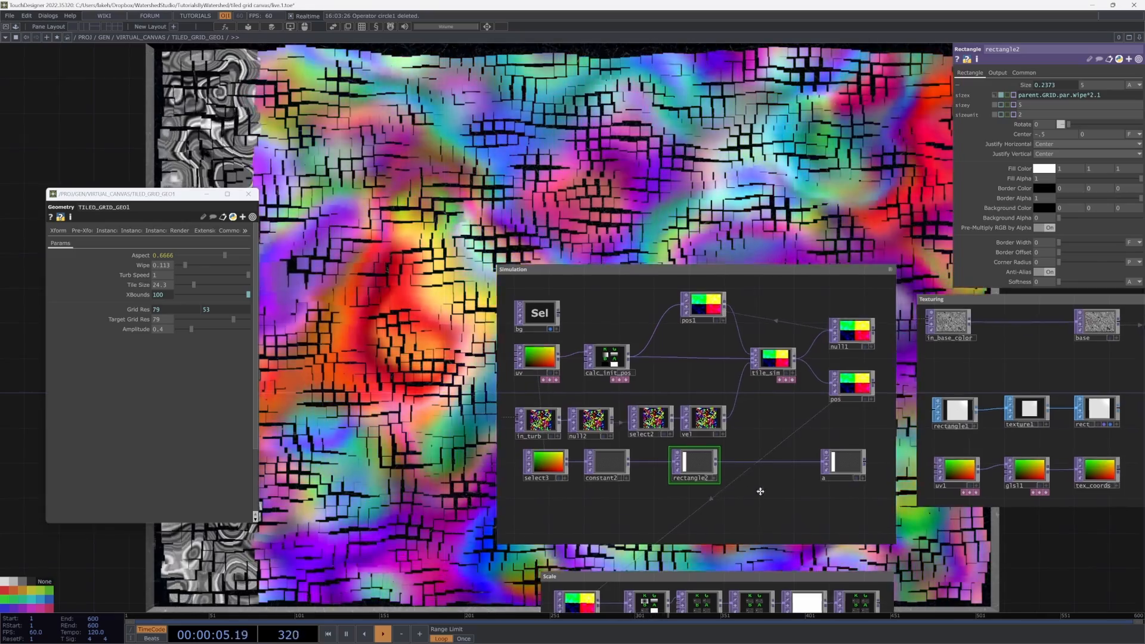
scroll(707, 470, "up", 3)
right_click(687, 462)
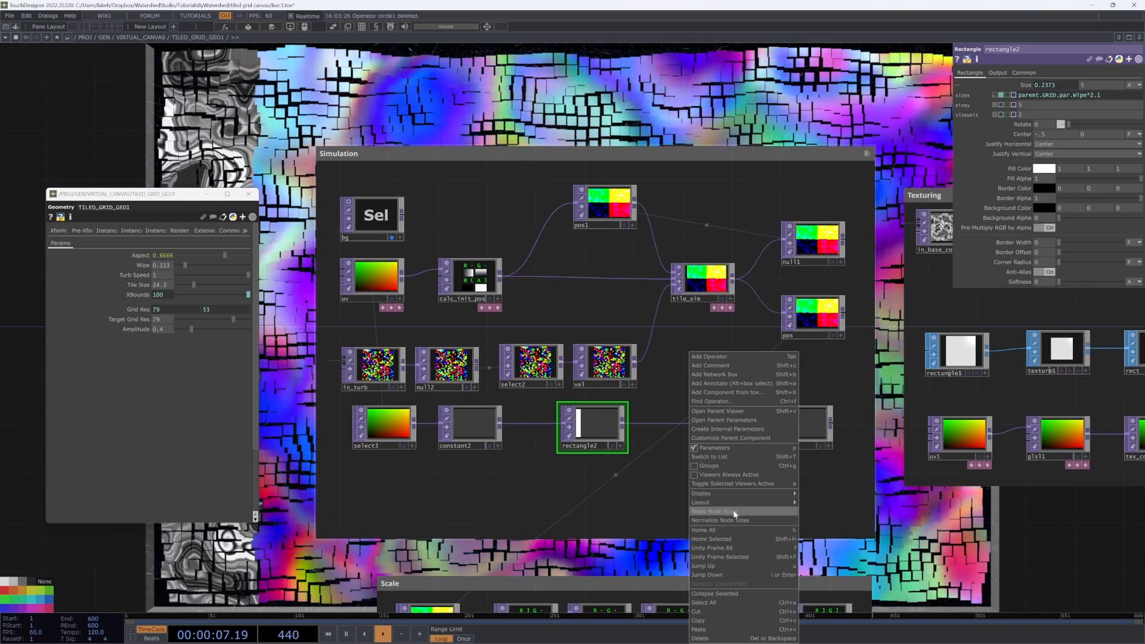
left_click(731, 592)
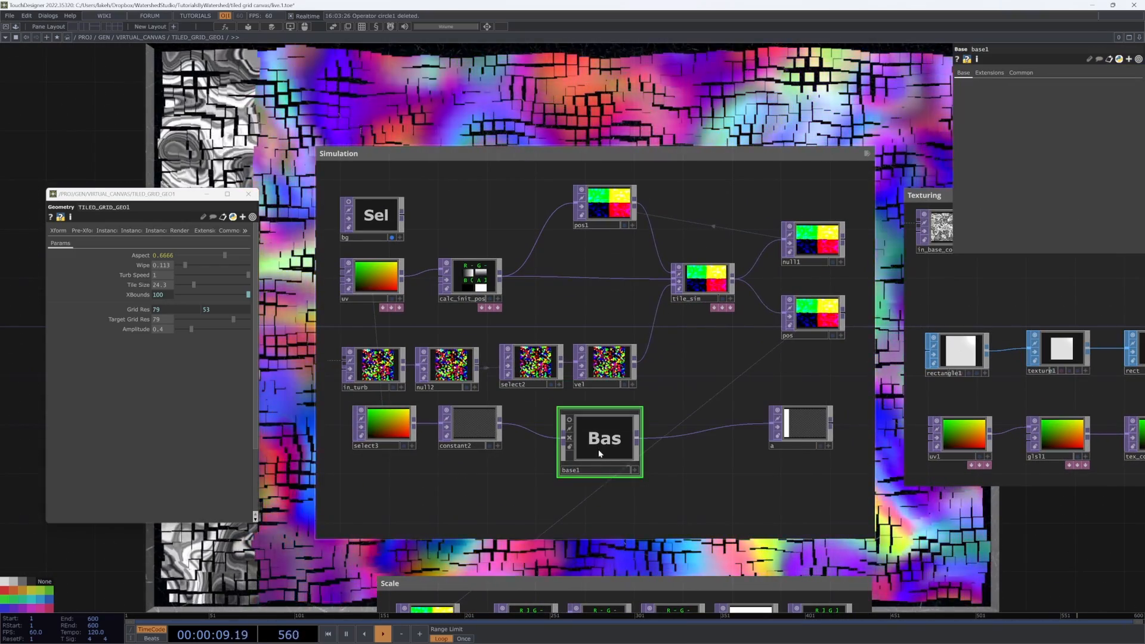
Step: Inside the new base, add a Parameter CHOP and set its Parameters to Wipe
key("i")
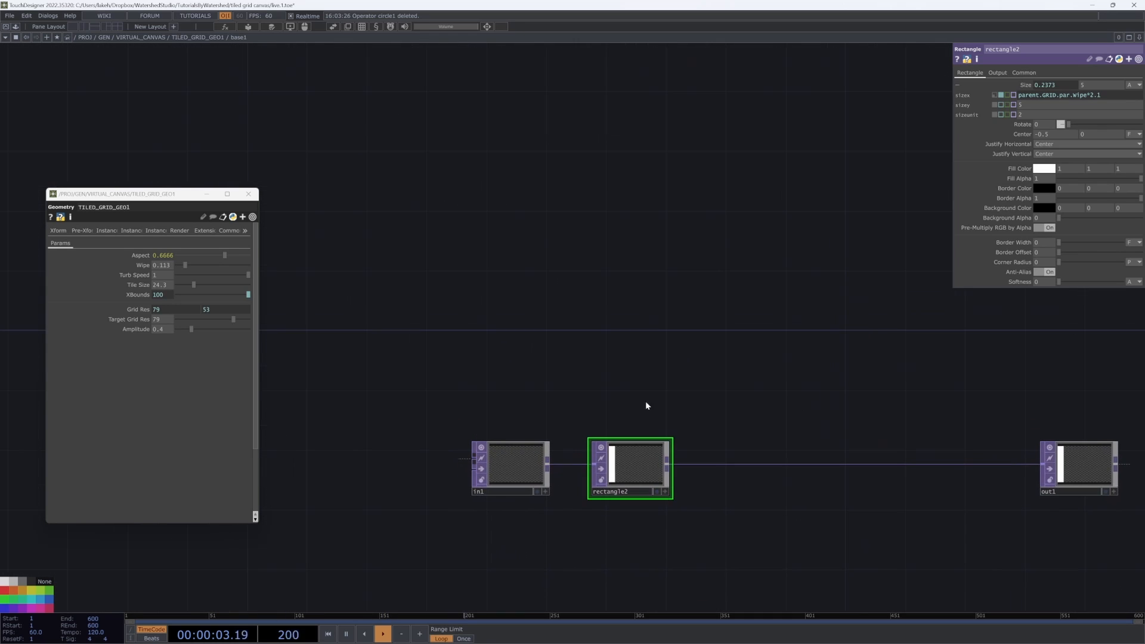
key("Tab")
type("p")
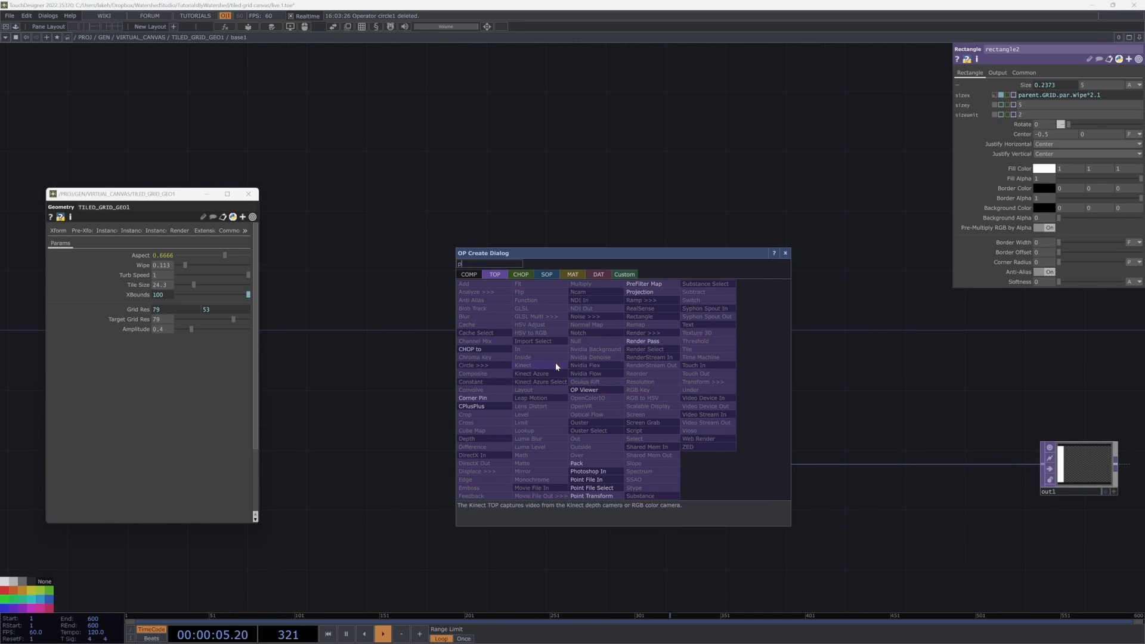
left_click(520, 275)
left_click(655, 485)
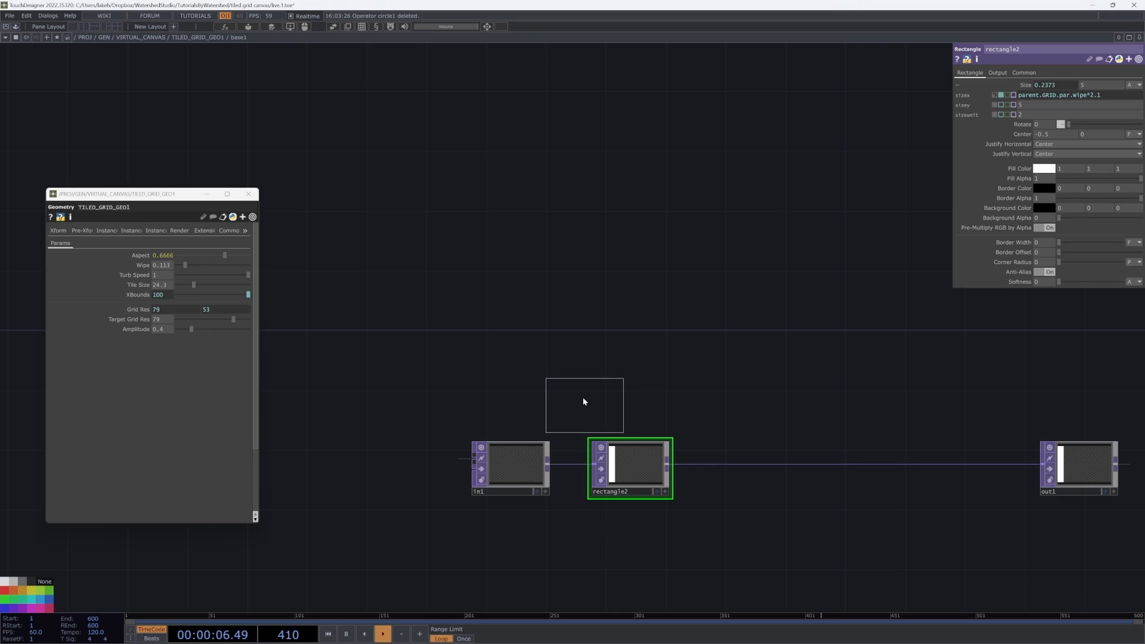
left_click(525, 379)
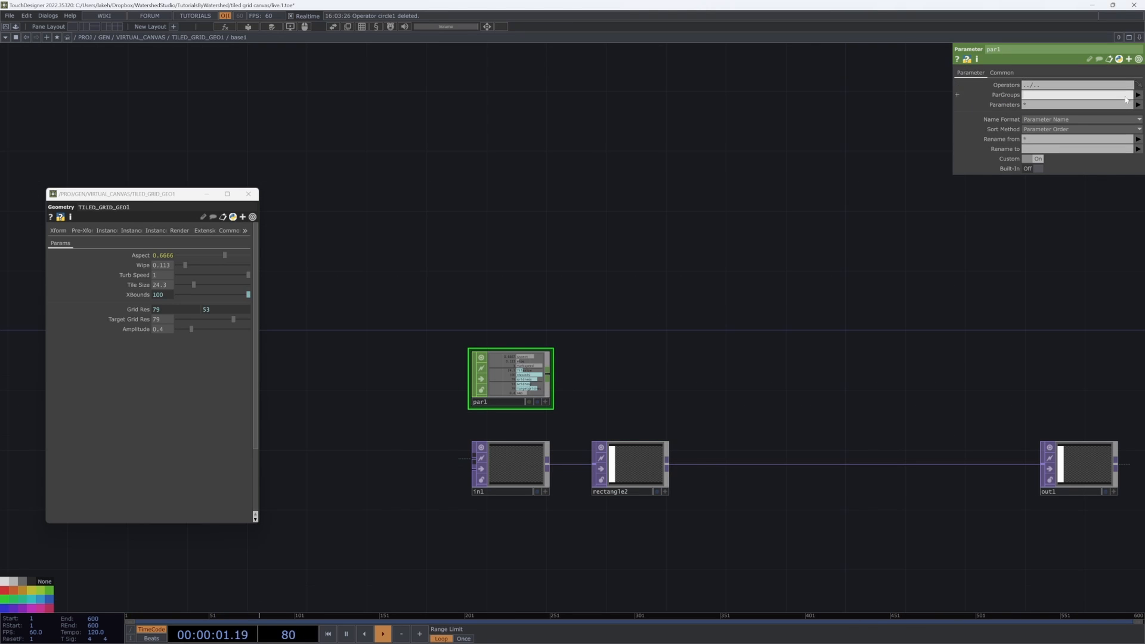
left_click(1092, 194)
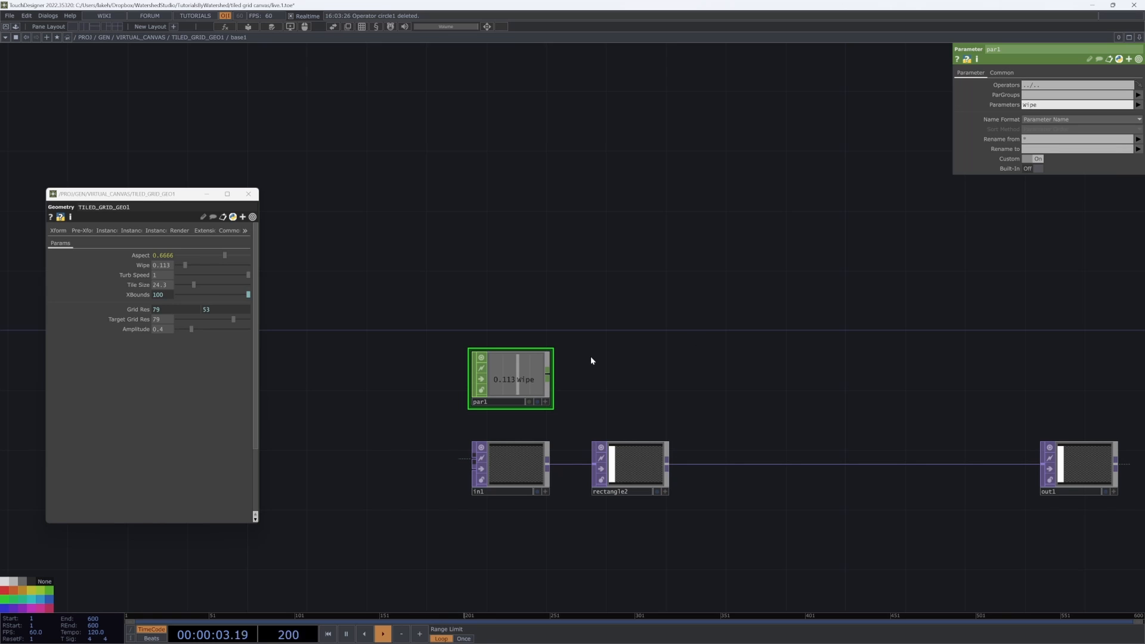
Step: Insert a Displace TOP on the connection between rectangle2 and out1
left_click_drag(625, 393, 603, 385)
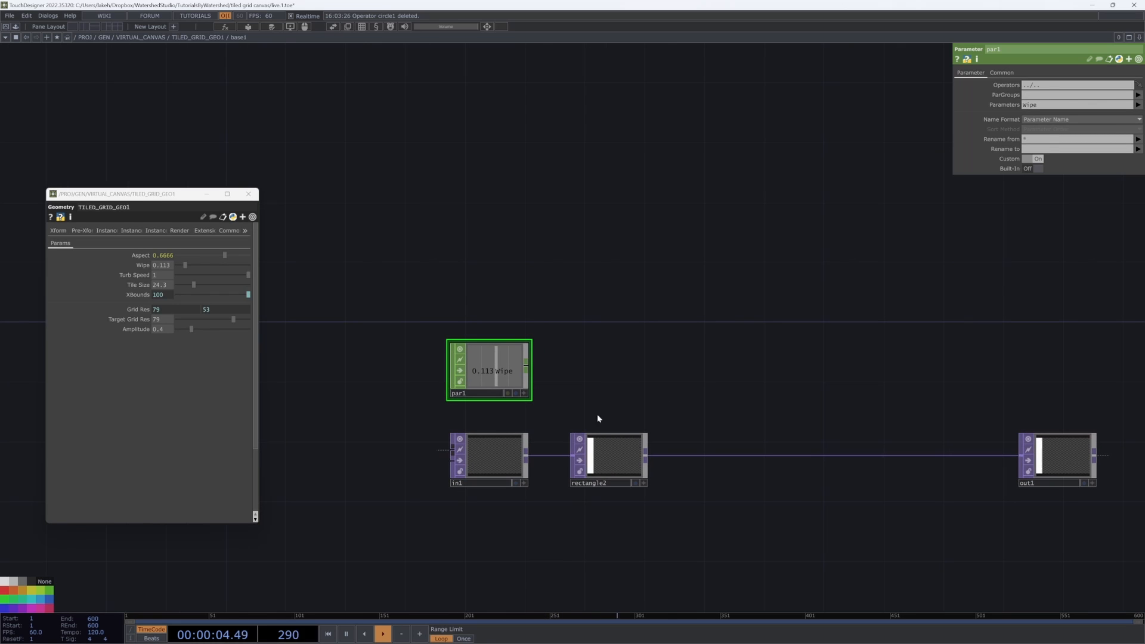
right_click(688, 458)
left_click(713, 450)
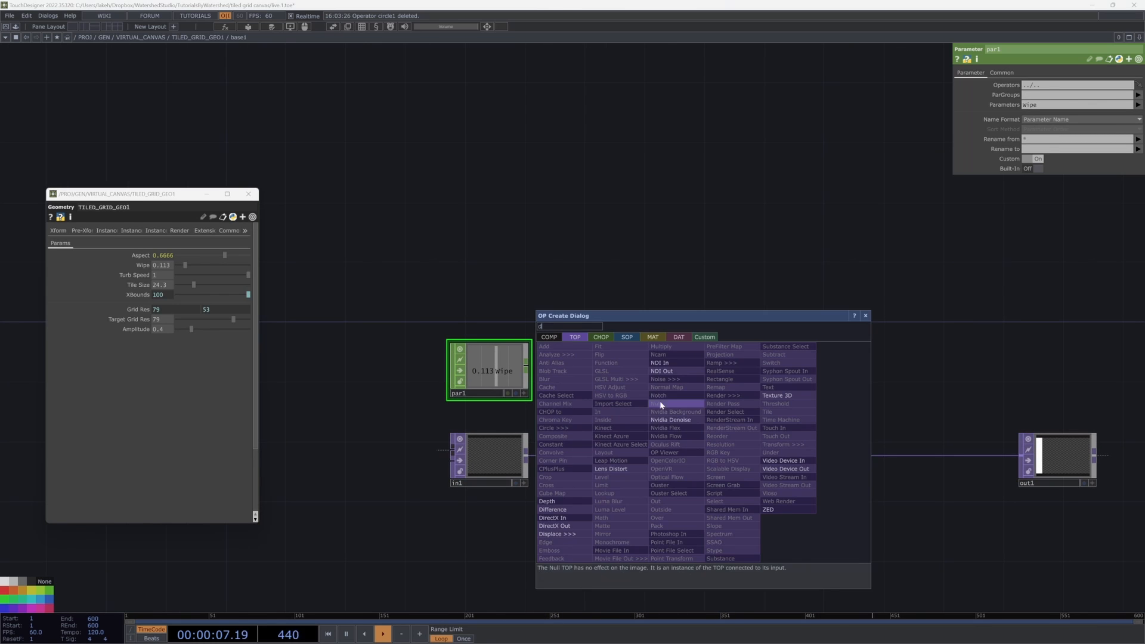
type("dis")
key("Return")
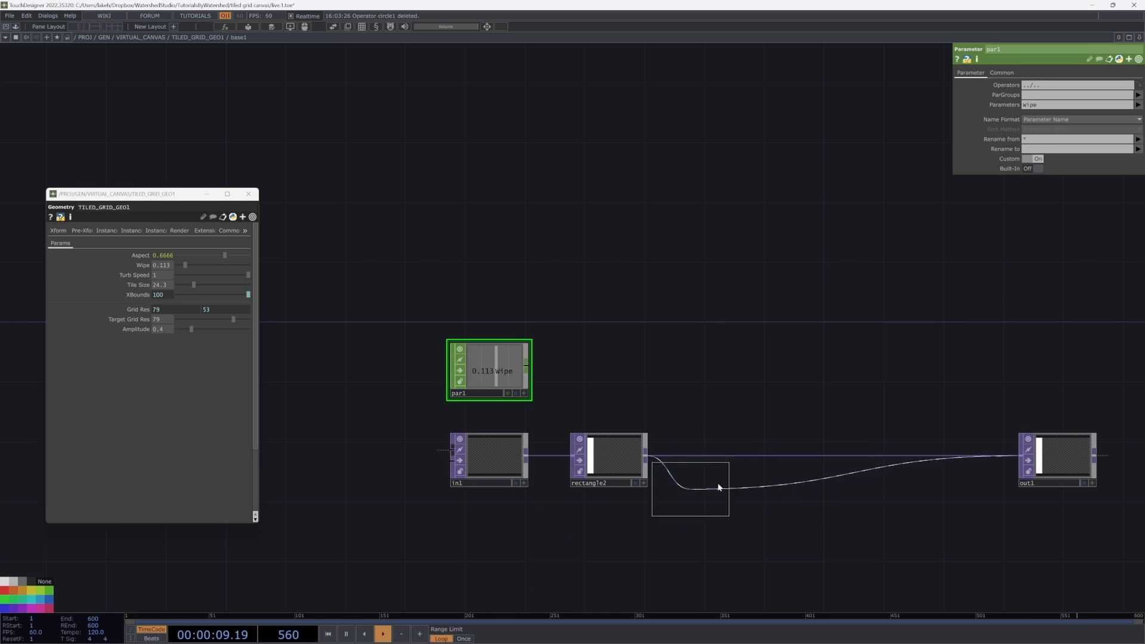
left_click_drag(738, 500, 740, 487)
left_click_drag(811, 468, 811, 453)
Step: Add a Noise TOP and wire it into the displace's second input
key("Tab")
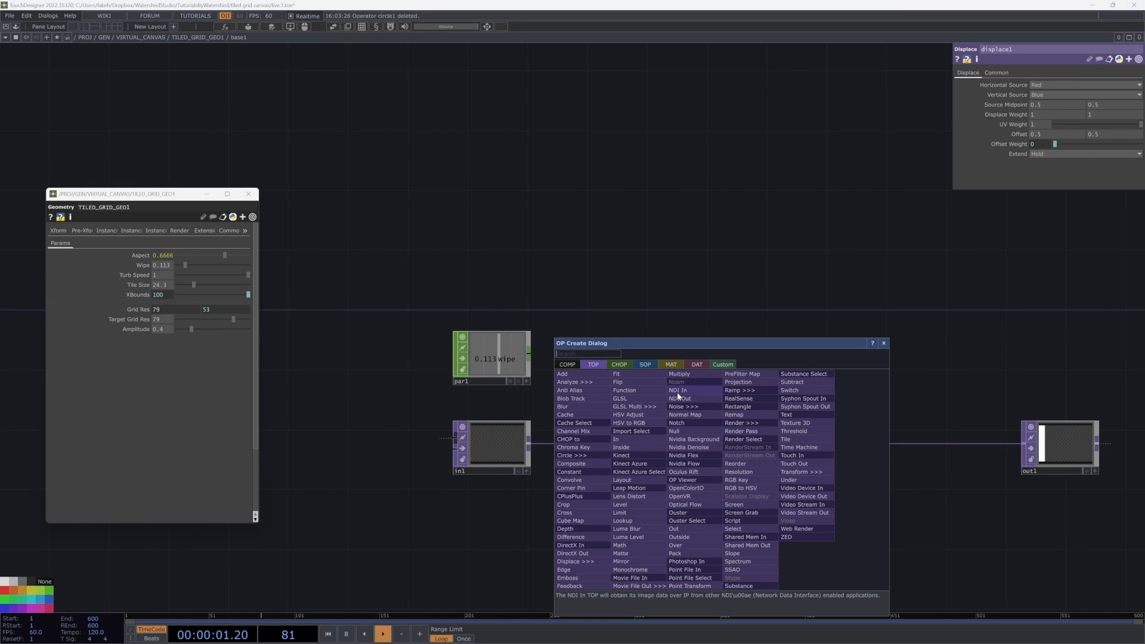
type("noi")
left_click(686, 406)
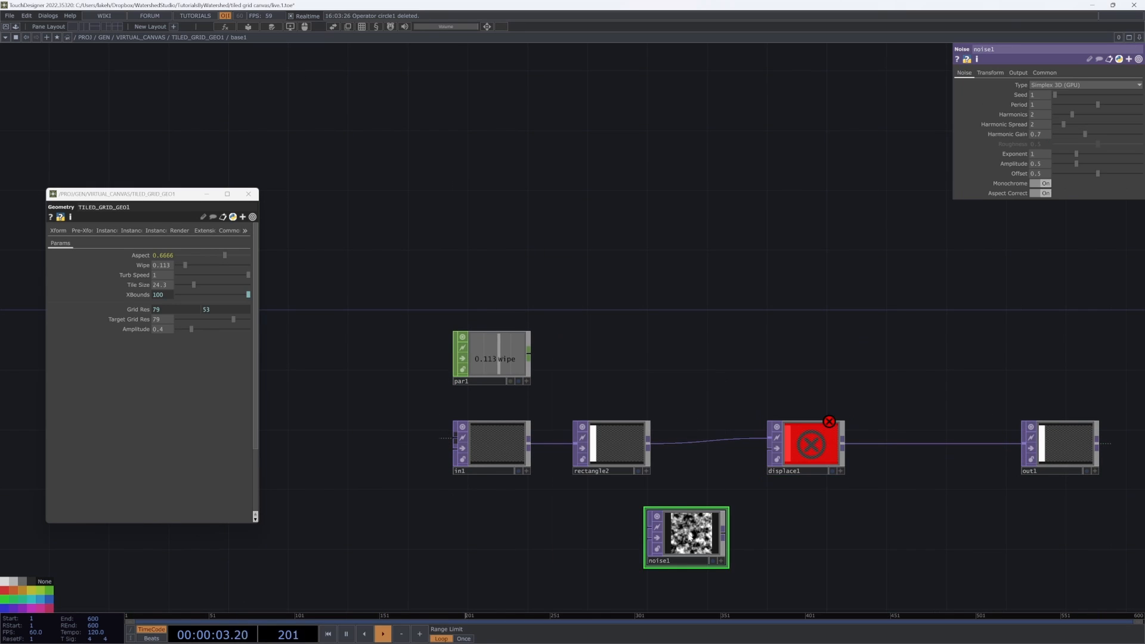
left_click_drag(725, 534, 808, 444)
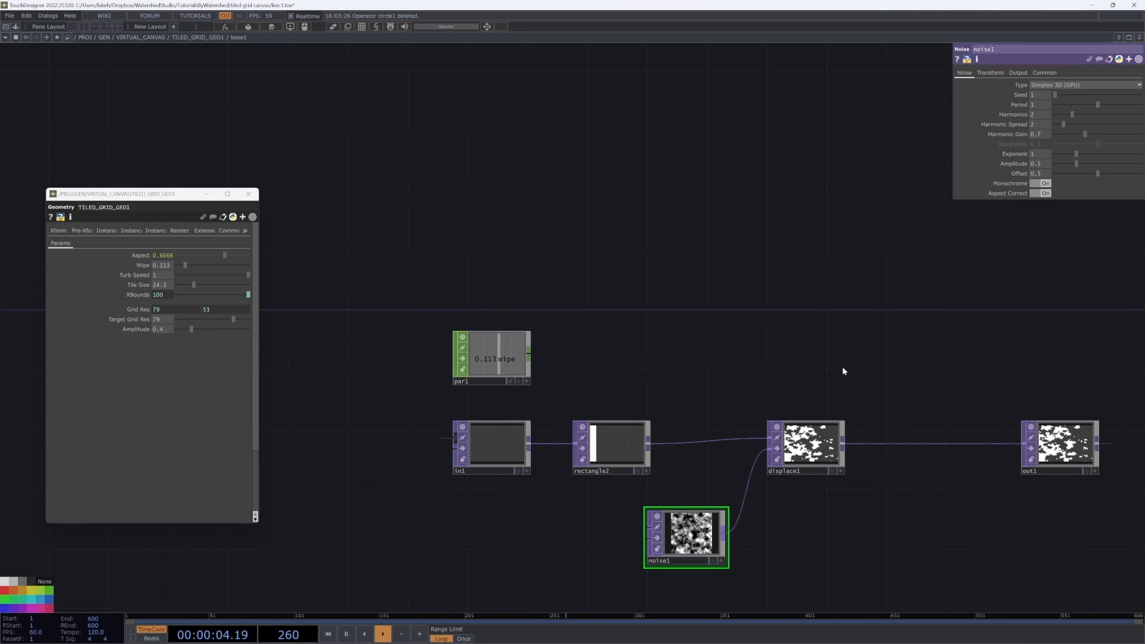
Step: Animate the noise's Translate with an absTime.seconds expression and switch its Monochrome off
left_click(991, 72)
type("absTime")
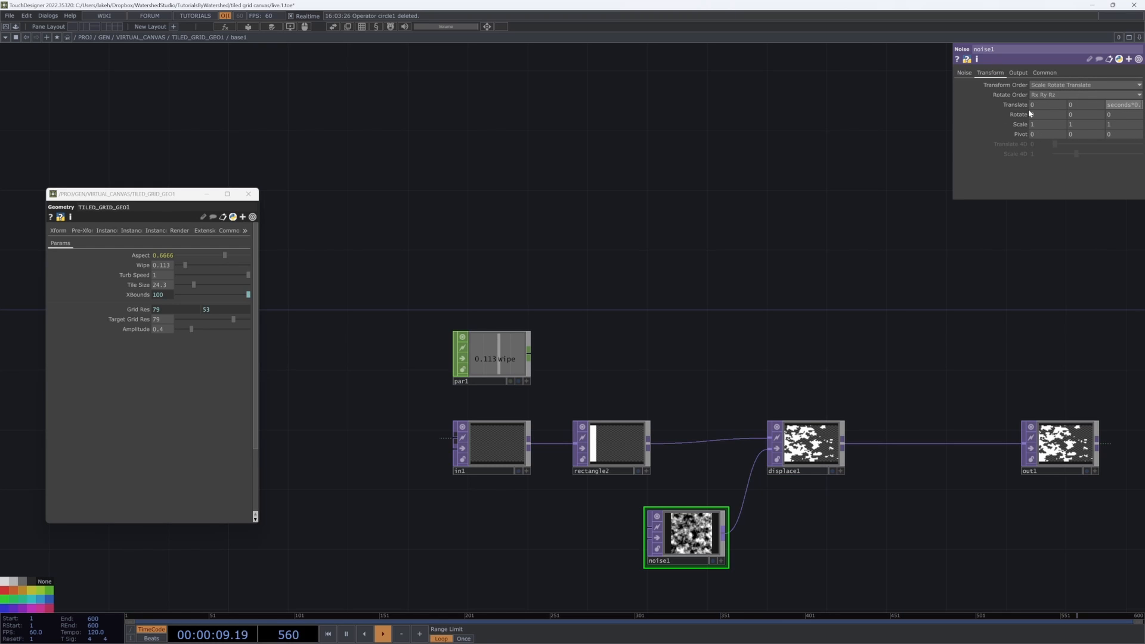
left_click(964, 73)
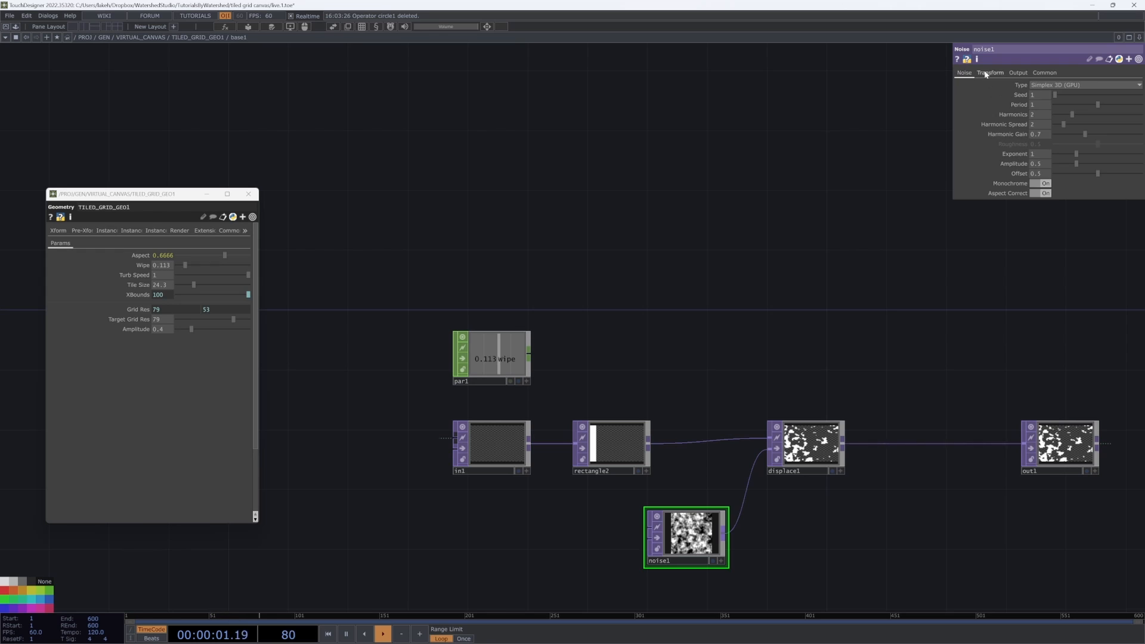
left_click(1040, 183)
left_click(1044, 72)
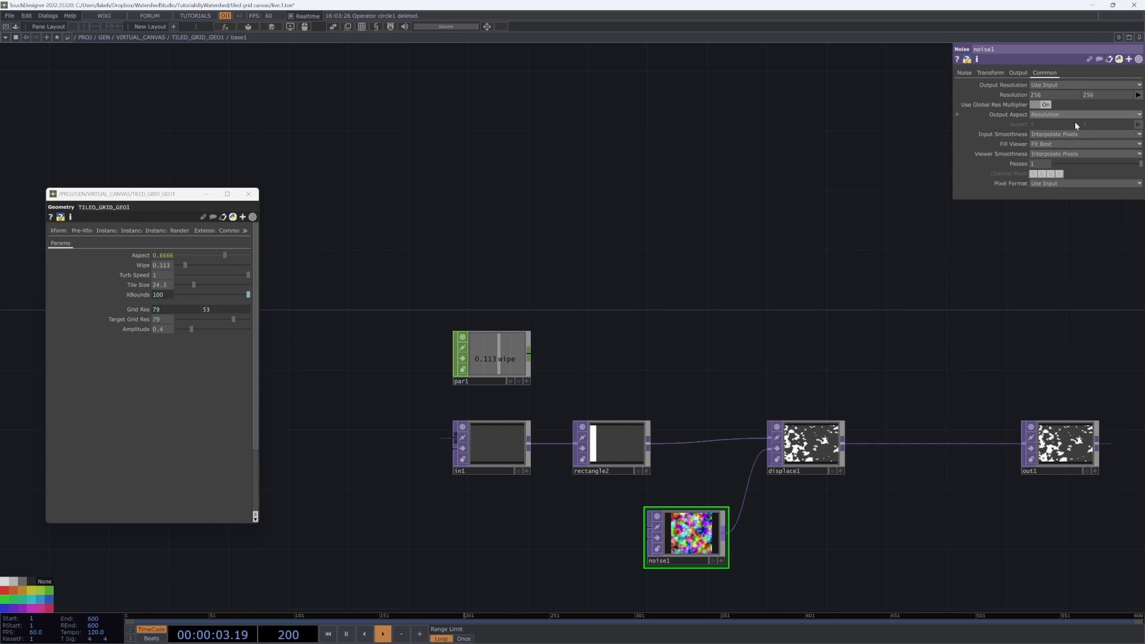
left_click(1073, 183)
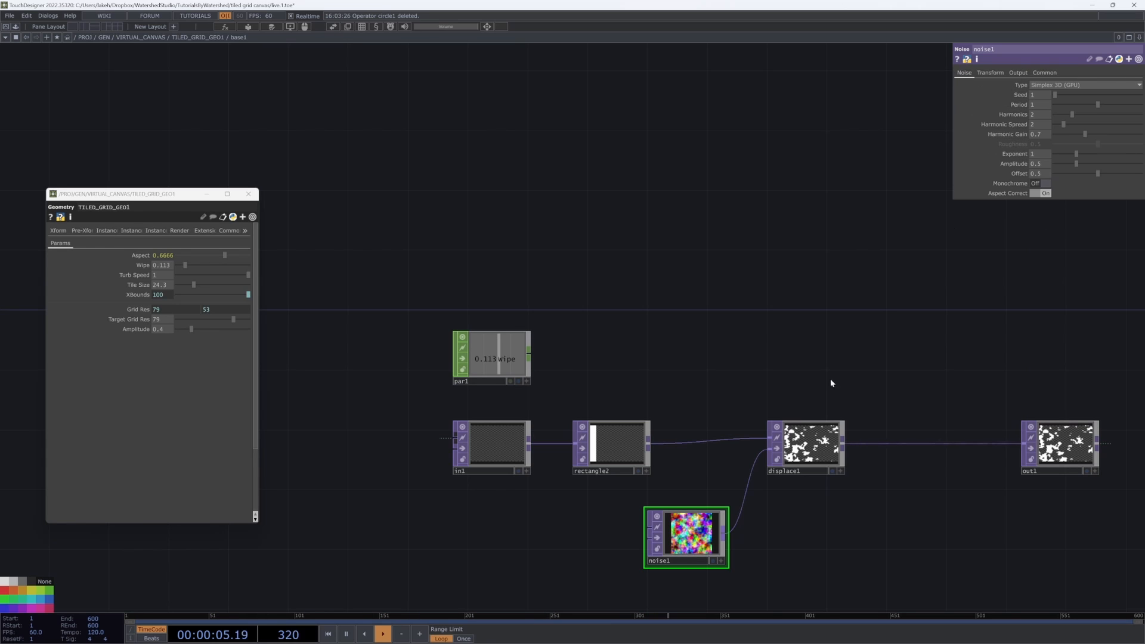
Step: Set the displace's Displace Weight to 0 and move the noise node below rectangle2
left_click(819, 444)
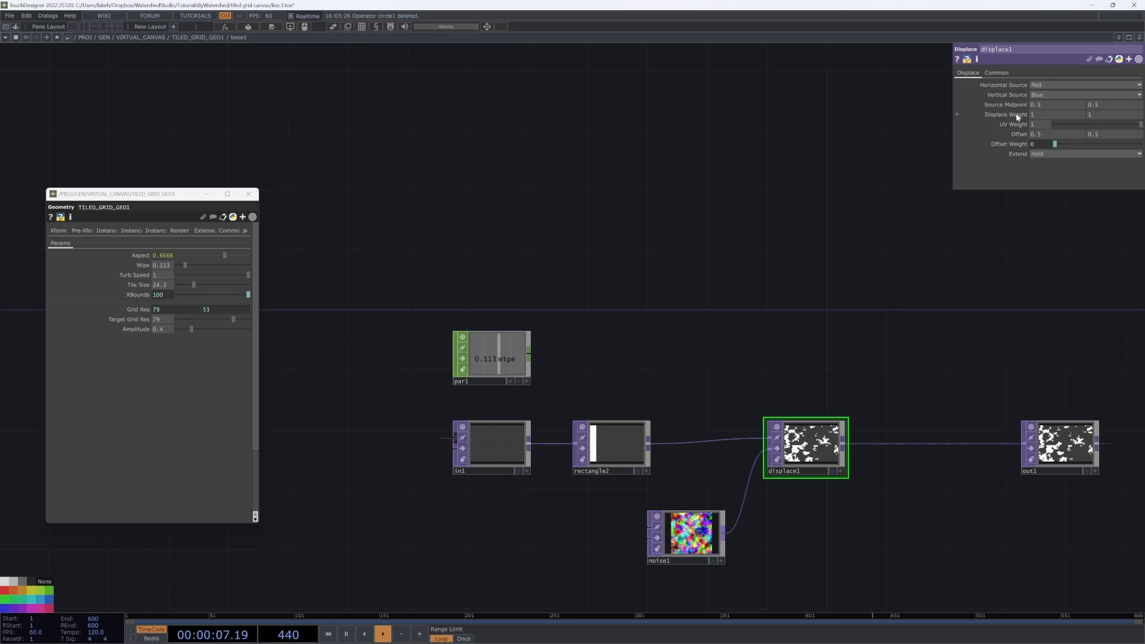
middle_click_drag(1015, 112, 1017, 117)
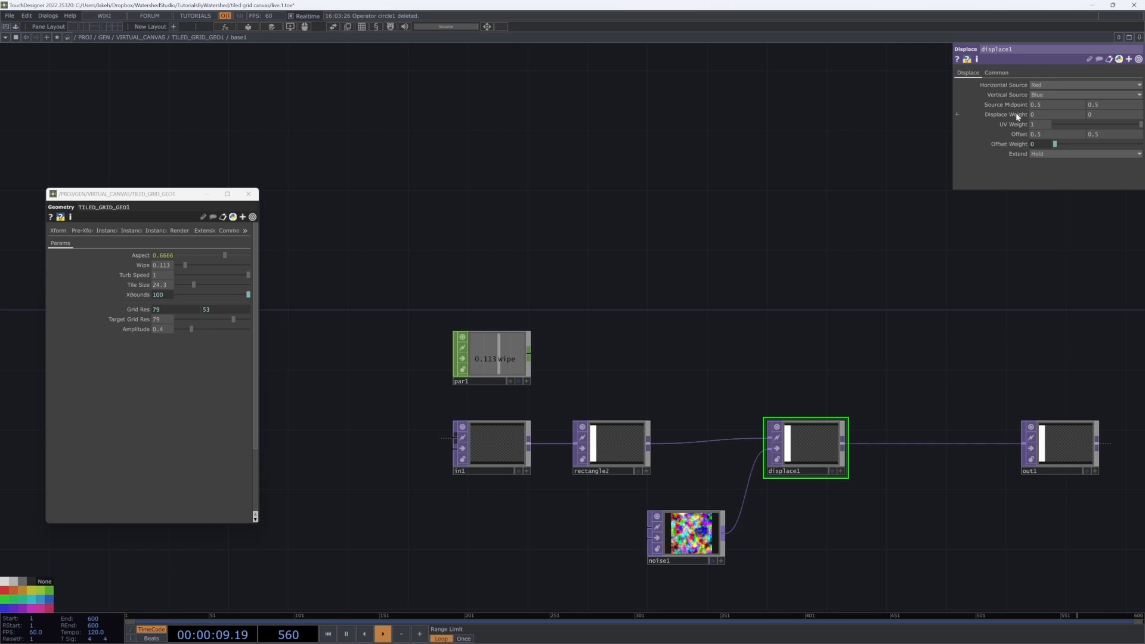
left_click_drag(774, 257, 777, 255)
left_click_drag(693, 521, 619, 521)
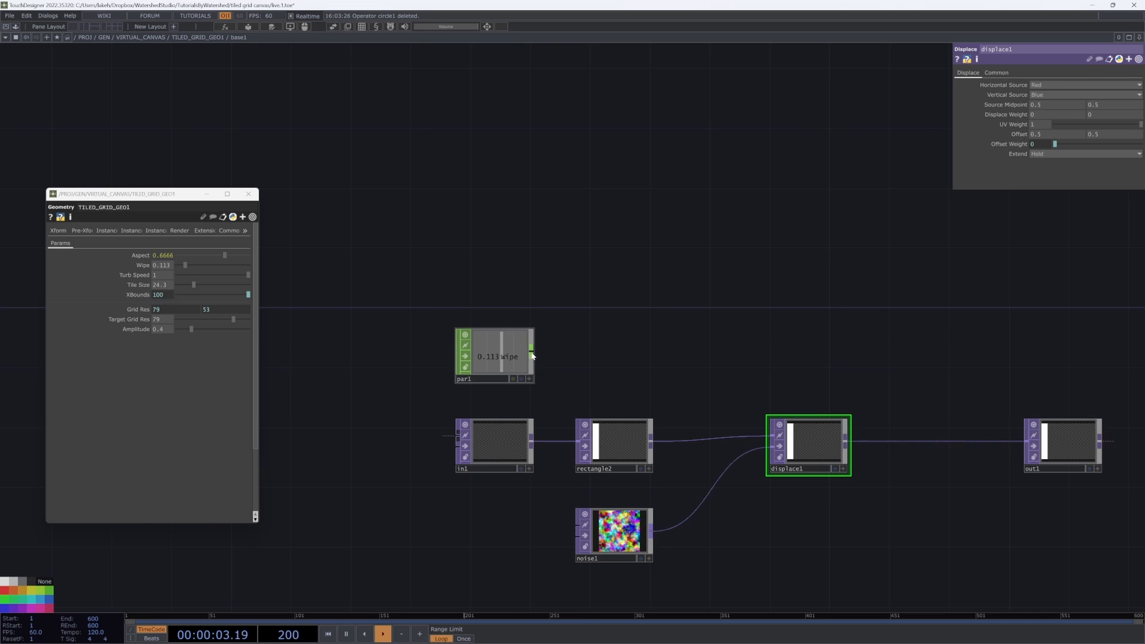
Step: Append an S Curve CHOP to par1 and set its To Range to 0.03 and 0
key("Tab")
type("s")
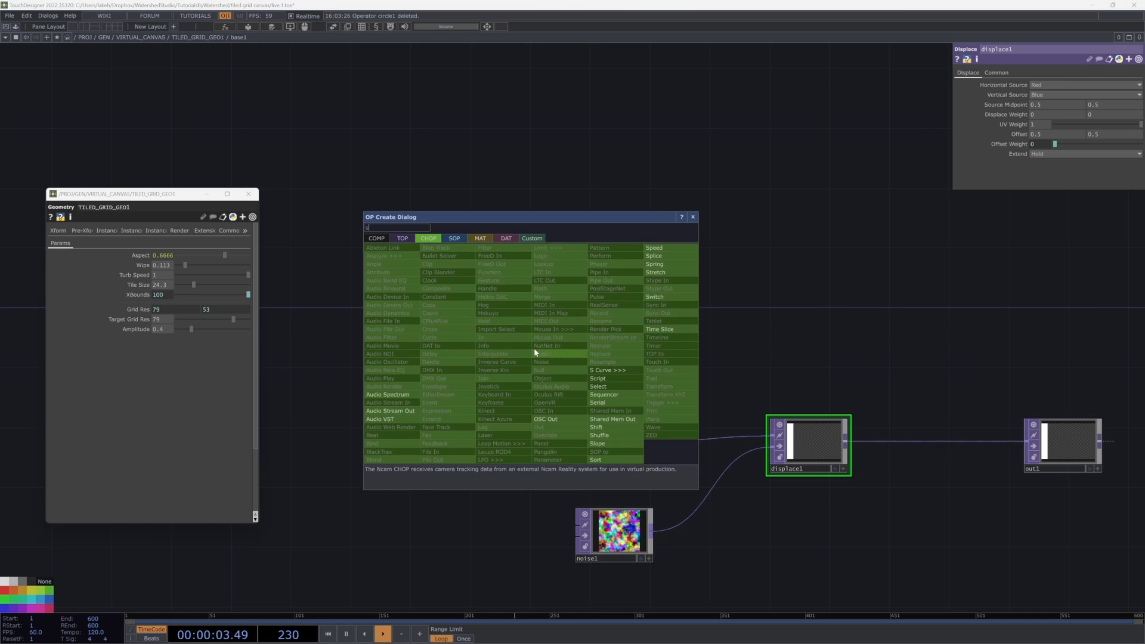
left_click(635, 372)
left_click(617, 352)
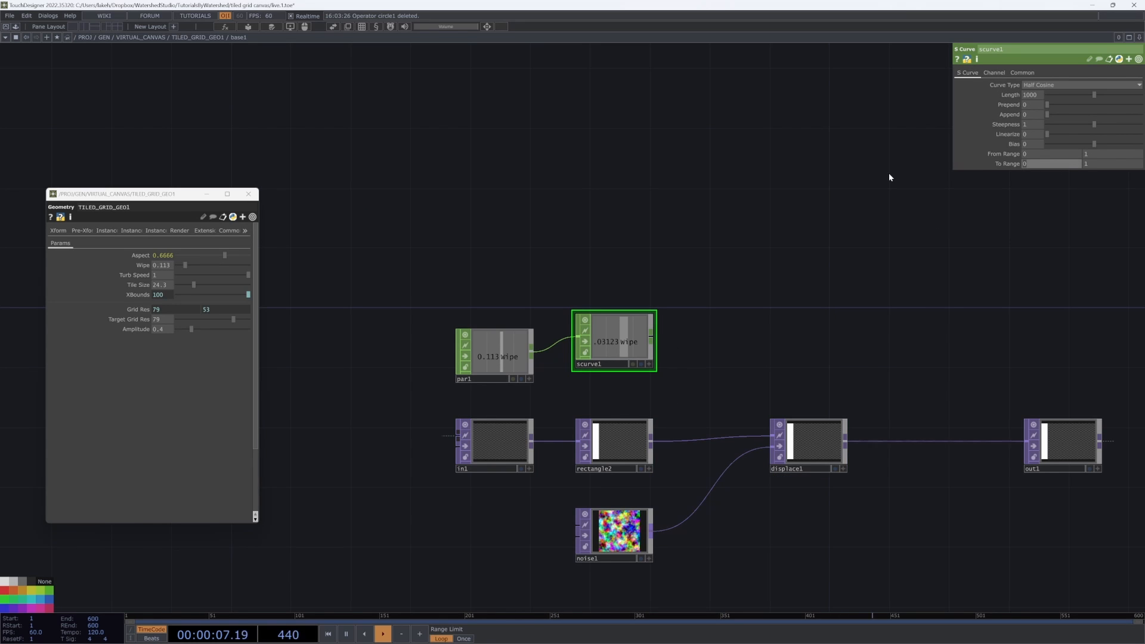
type("0.03")
key("Tab")
type("0")
key("Return")
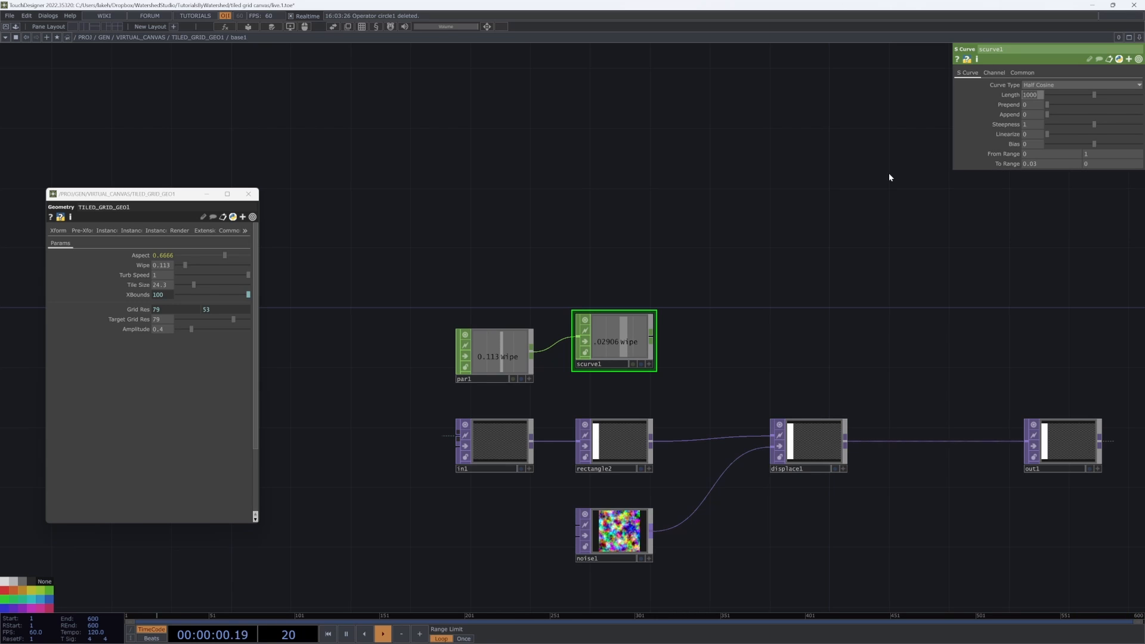
Step: Add a Null CHOP after the S Curve and export its wipe channel to the displace's Displace Weight
right_click(659, 339)
left_click(679, 349)
left_click(806, 369)
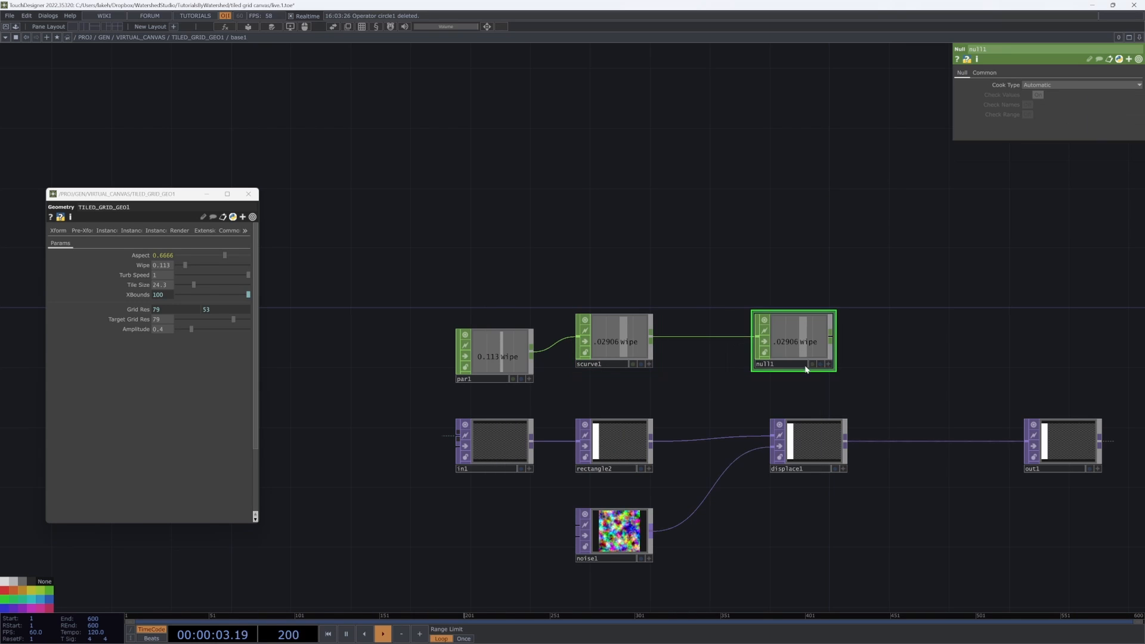
left_click(829, 364)
left_click(832, 424)
left_click_drag(804, 343, 1104, 116)
left_click(1048, 114)
left_click(1105, 116)
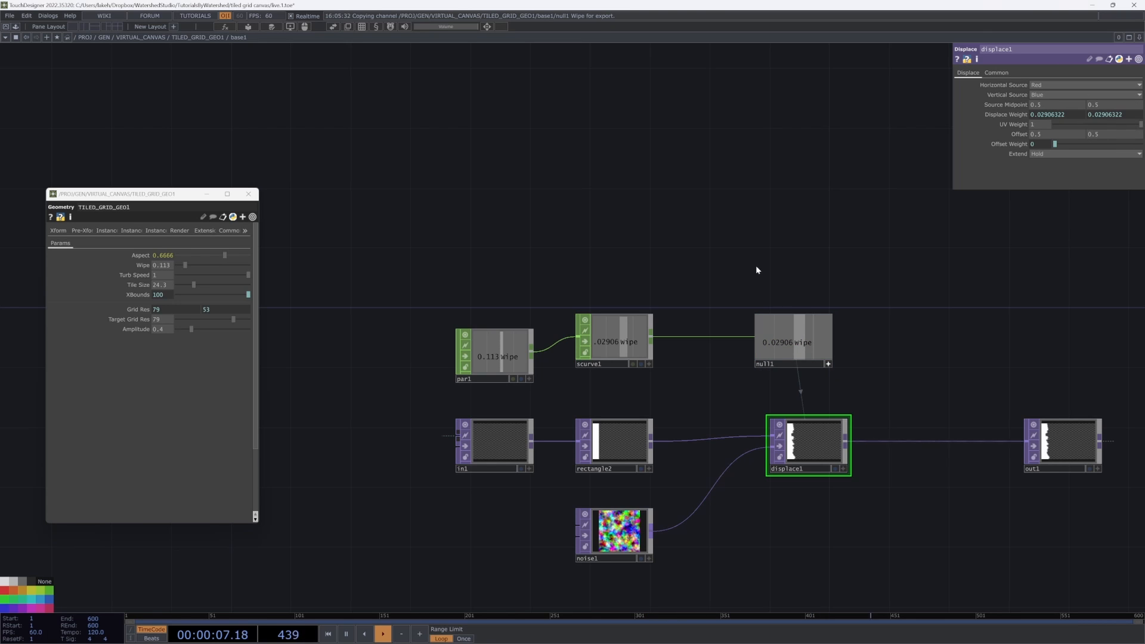
left_click_drag(632, 310, 747, 380)
left_click_drag(635, 412, 591, 396)
right_click(644, 406)
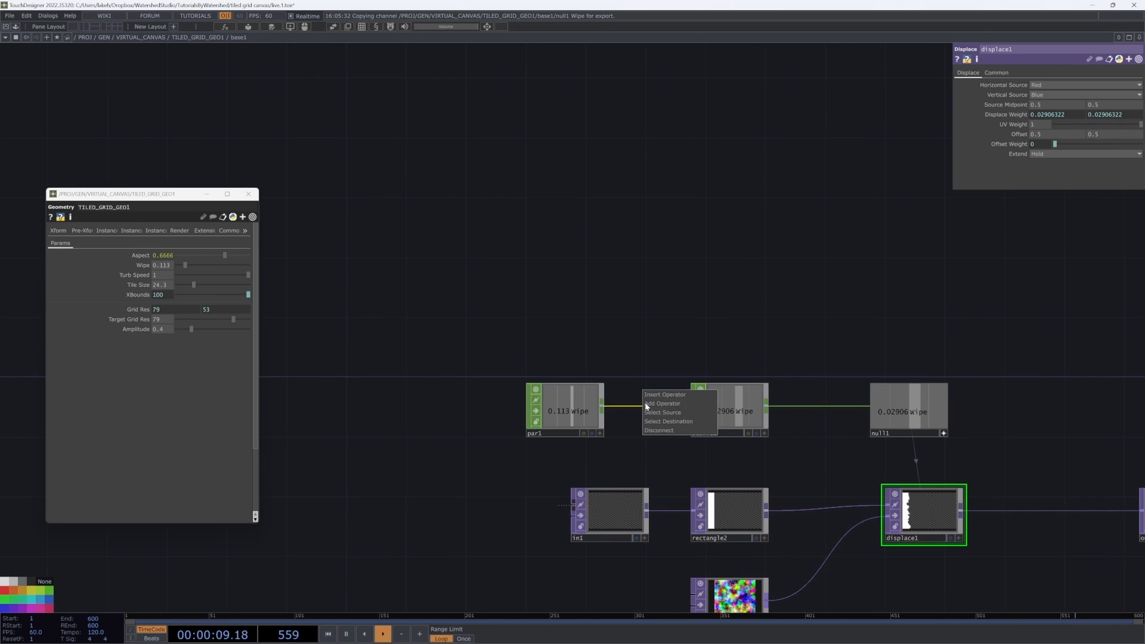
left_click(652, 397)
left_click(858, 256)
Step: Set the S Curve's Steepness to about 1.171 and Bias to about 0.314
scroll(727, 399, "up", 4)
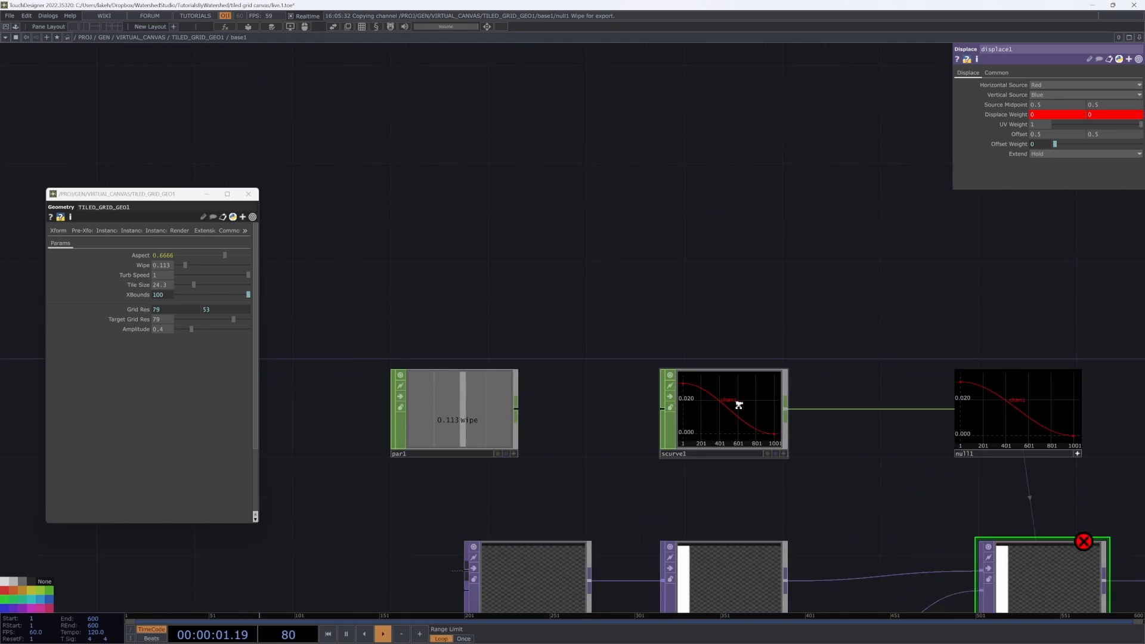
left_click(727, 401)
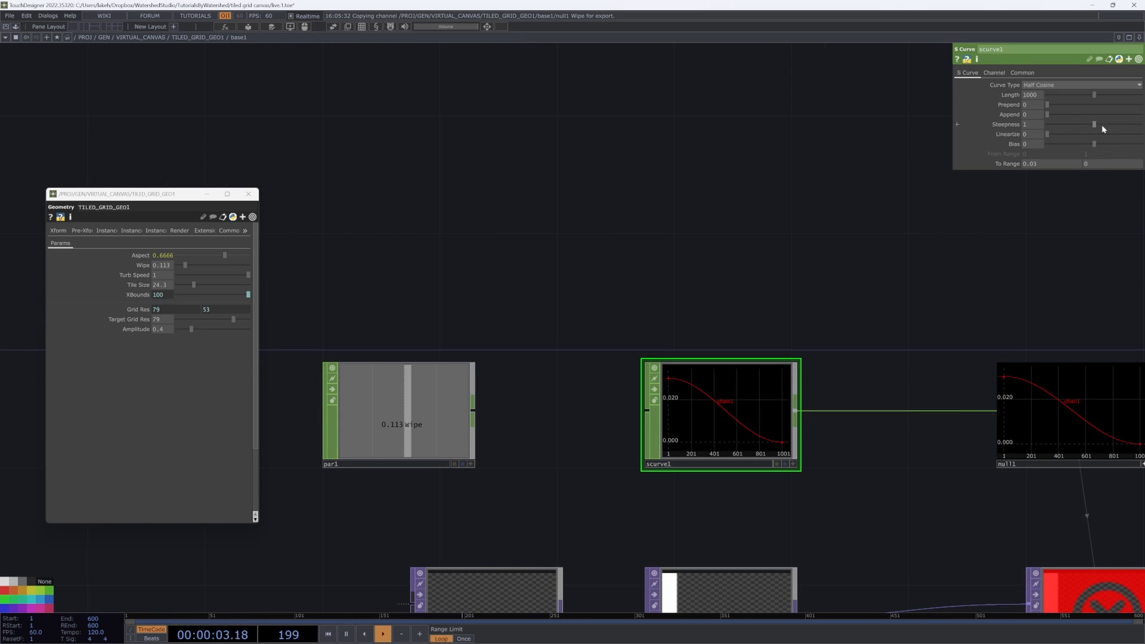
mouse_move(1101, 124)
left_mouse_down()
mouse_move(1121, 126)
mouse_move(1108, 144)
left_mouse_up()
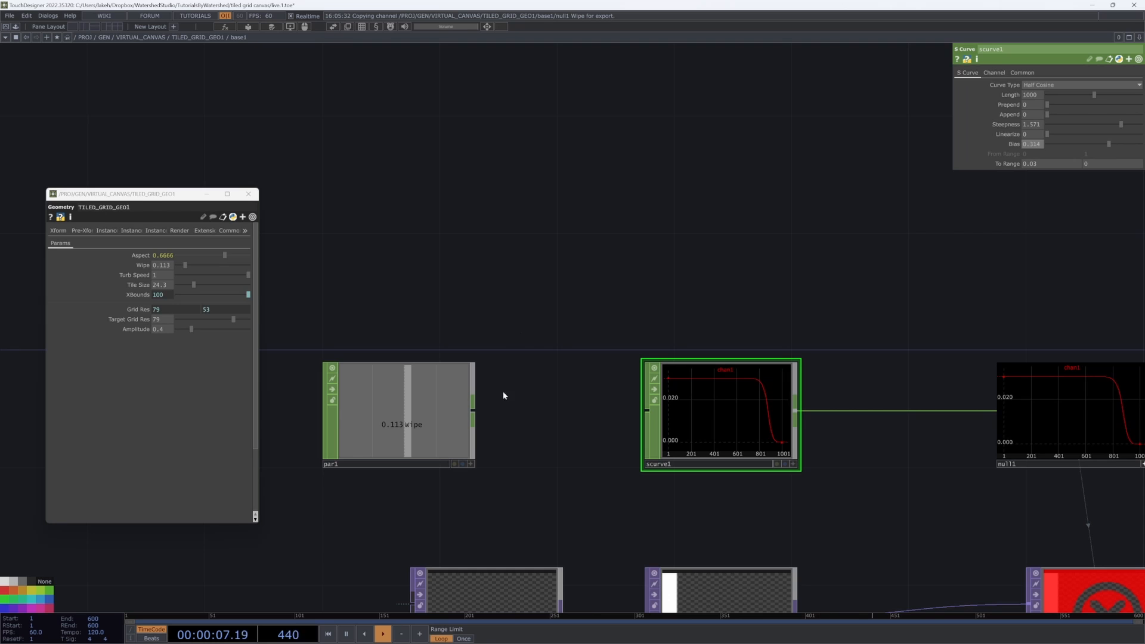
Step: Reconnect par1's output to the S Curve CHOP's input
left_click_drag(472, 410, 649, 411)
scroll(735, 402, "down", 2)
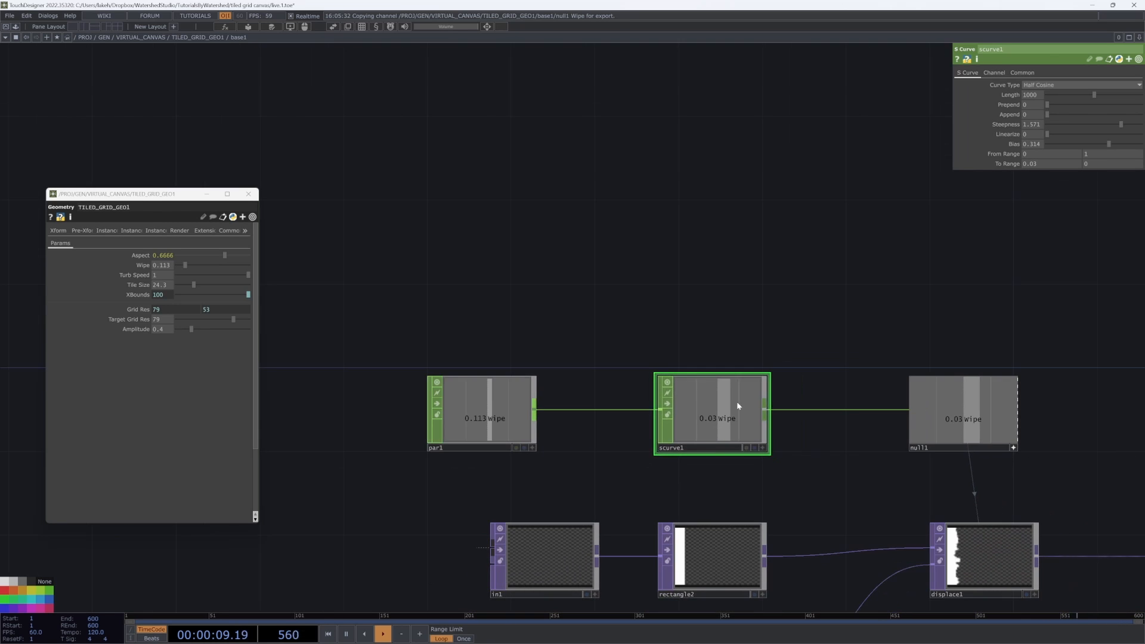
left_click_drag(804, 329, 736, 281)
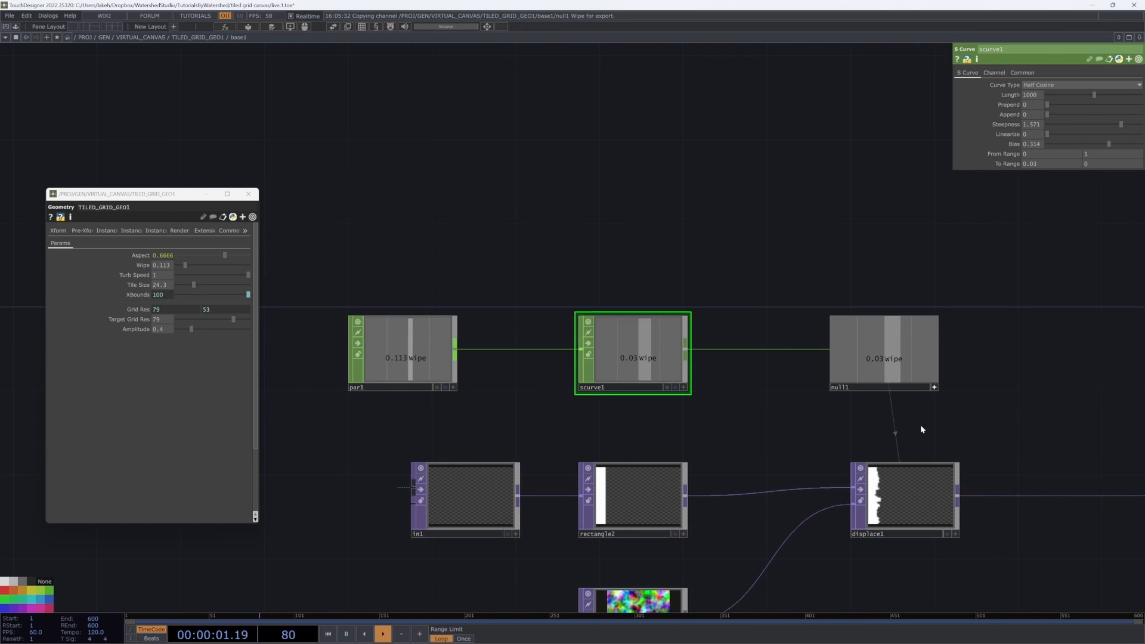
left_click_drag(920, 426, 914, 423)
Step: Sweep TILED_GRID_GEO1's Wipe up to 1 while checking the S Curve and null outputs
left_click_drag(190, 268, 240, 268)
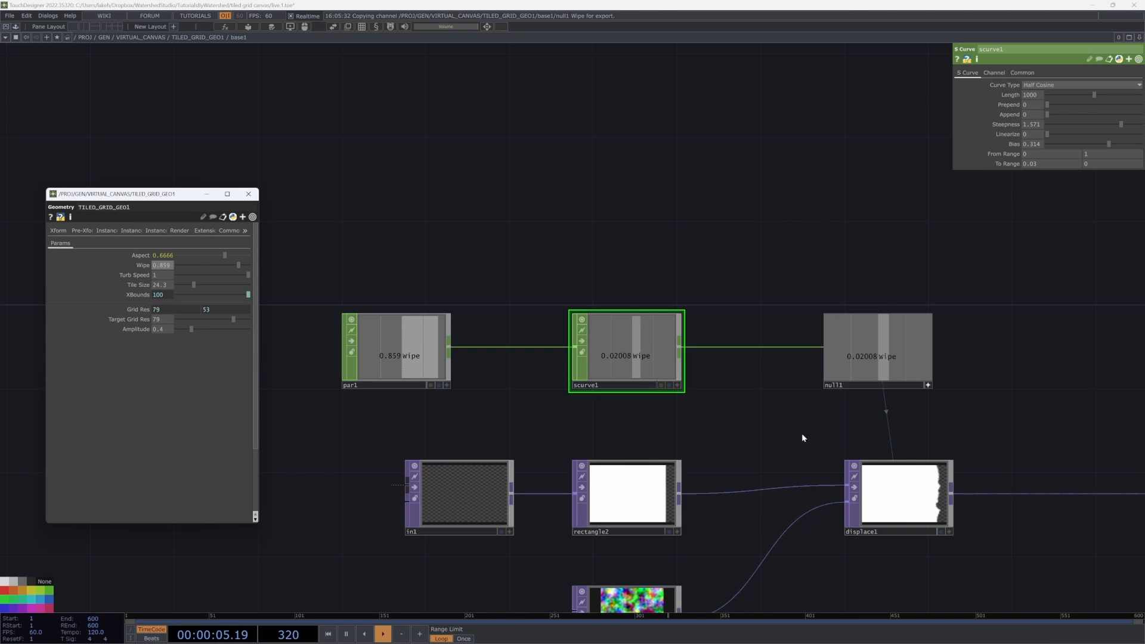
scroll(803, 443, "up", 5)
left_click_drag(803, 444, 239, 267)
left_click_drag(418, 228, 565, 283)
left_click_drag(239, 265, 259, 267)
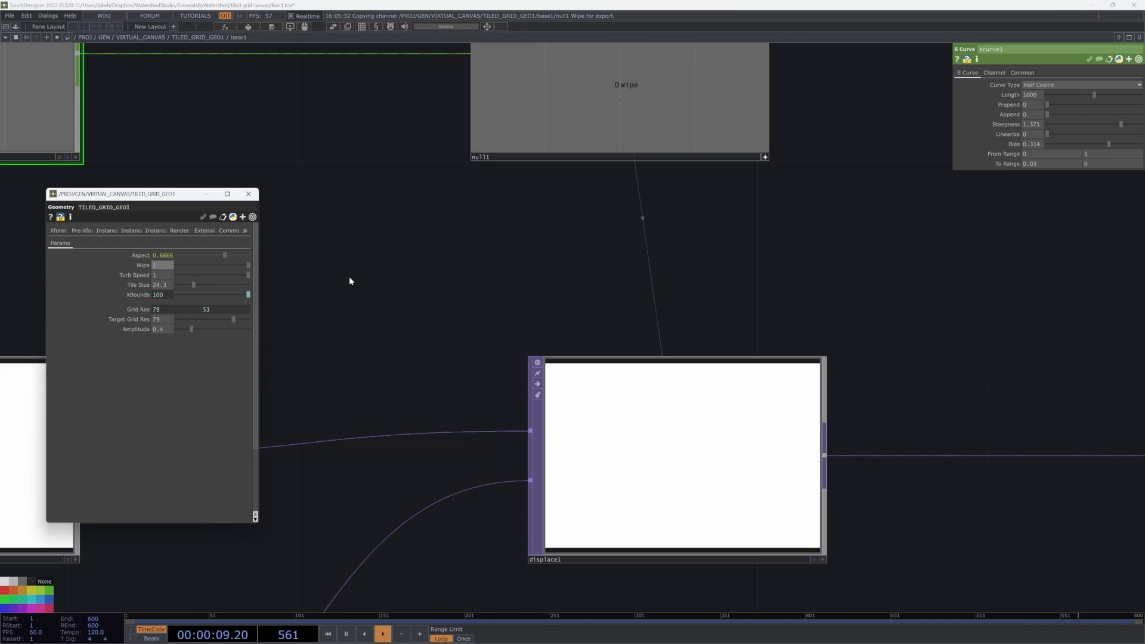
scroll(458, 310, "down", 5)
left_click_drag(554, 309, 715, 370)
left_click(349, 237)
scroll(717, 409, "up", 3)
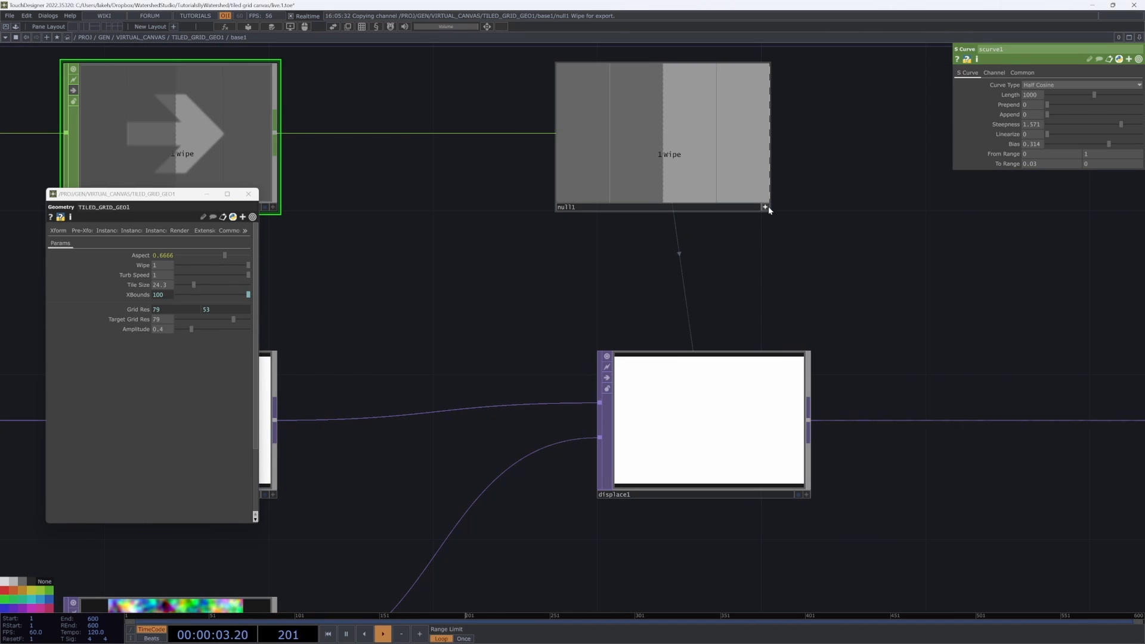
left_click(766, 208)
left_click(753, 181)
Step: Set TILED_GRID_GEO1's Wipe to about 0.859
left_click(796, 371)
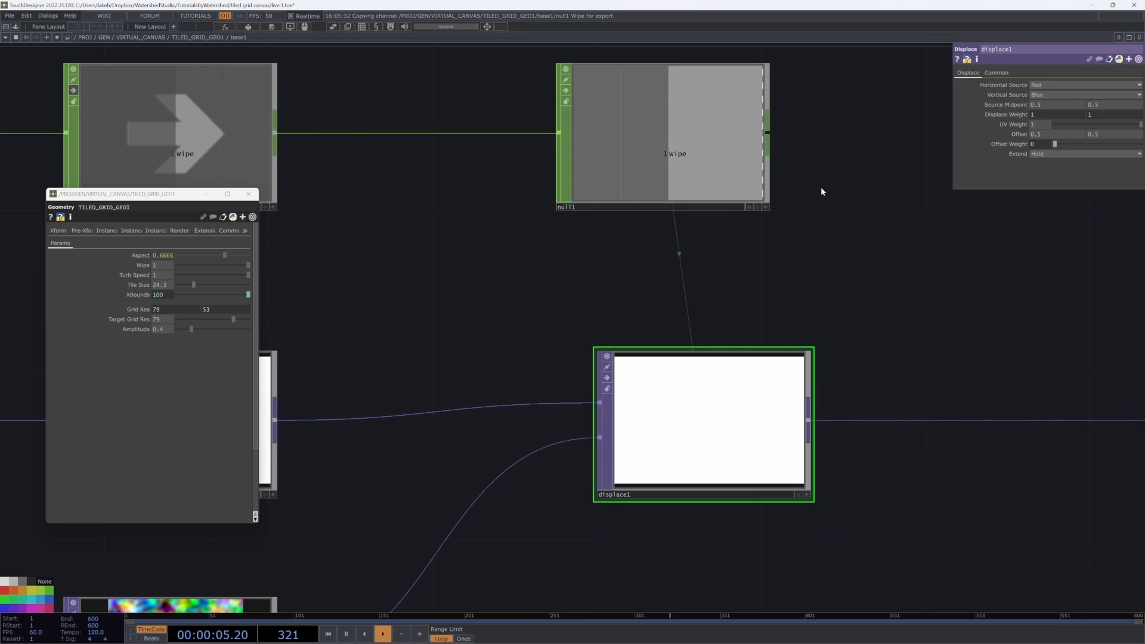
left_click(721, 158)
left_click_drag(664, 316, 714, 341)
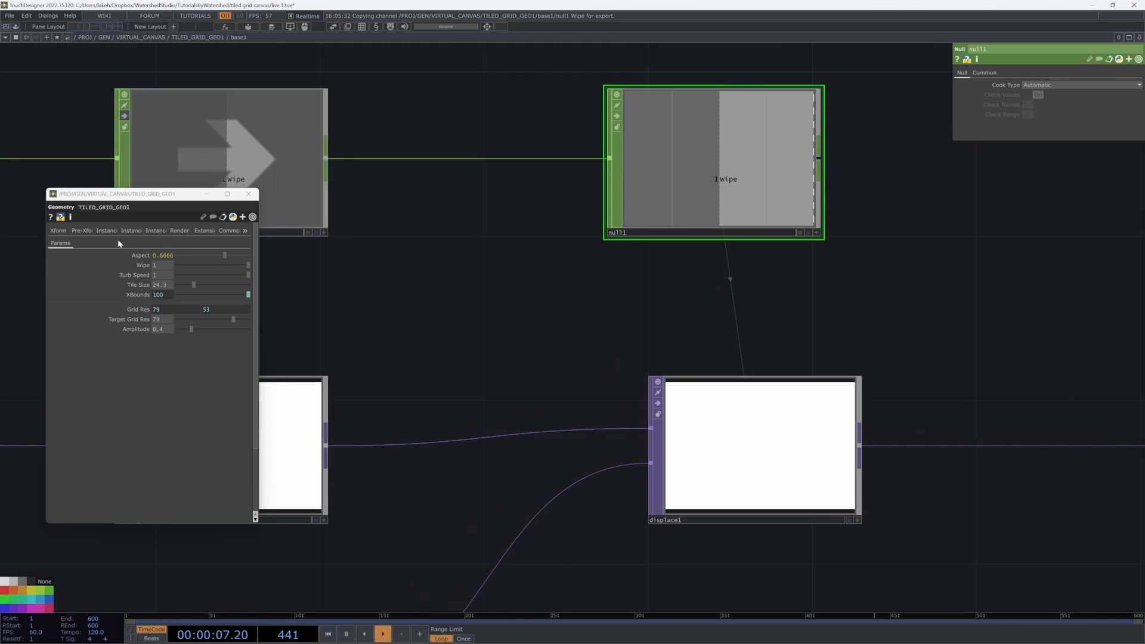
left_click_drag(598, 306, 756, 325)
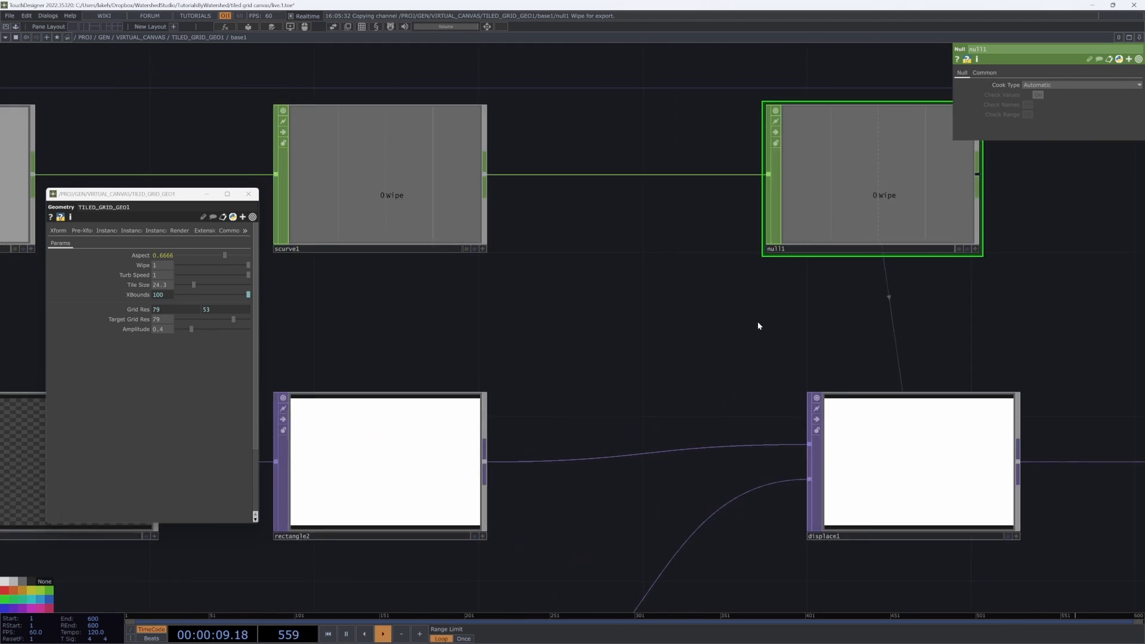
scroll(757, 324, "down", 3)
left_click(563, 256)
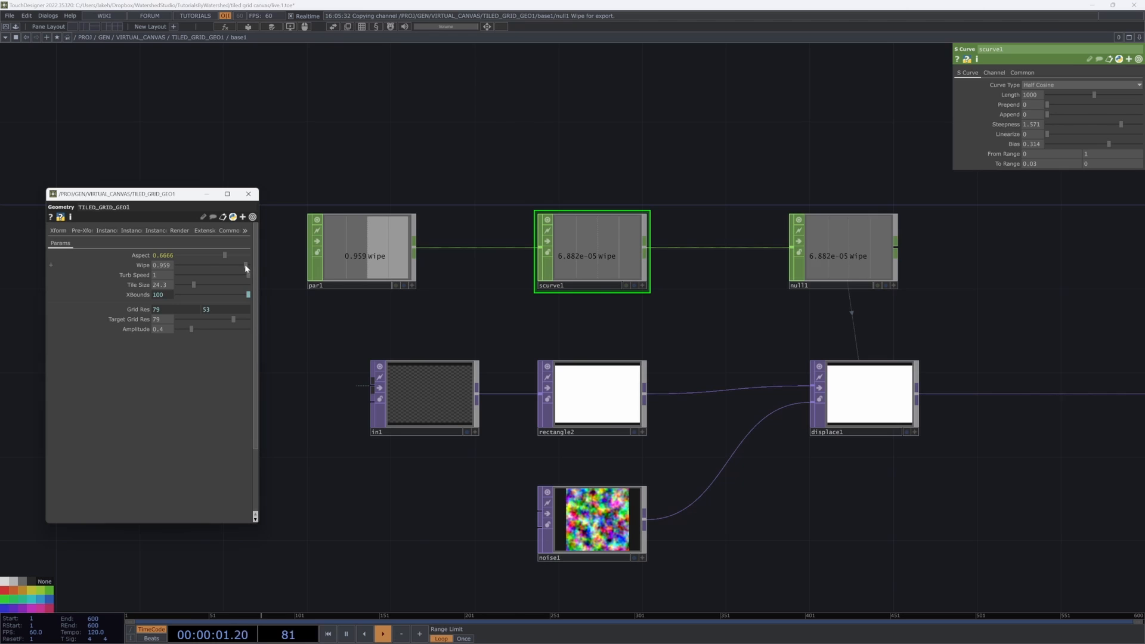
left_click_drag(244, 265, 238, 265)
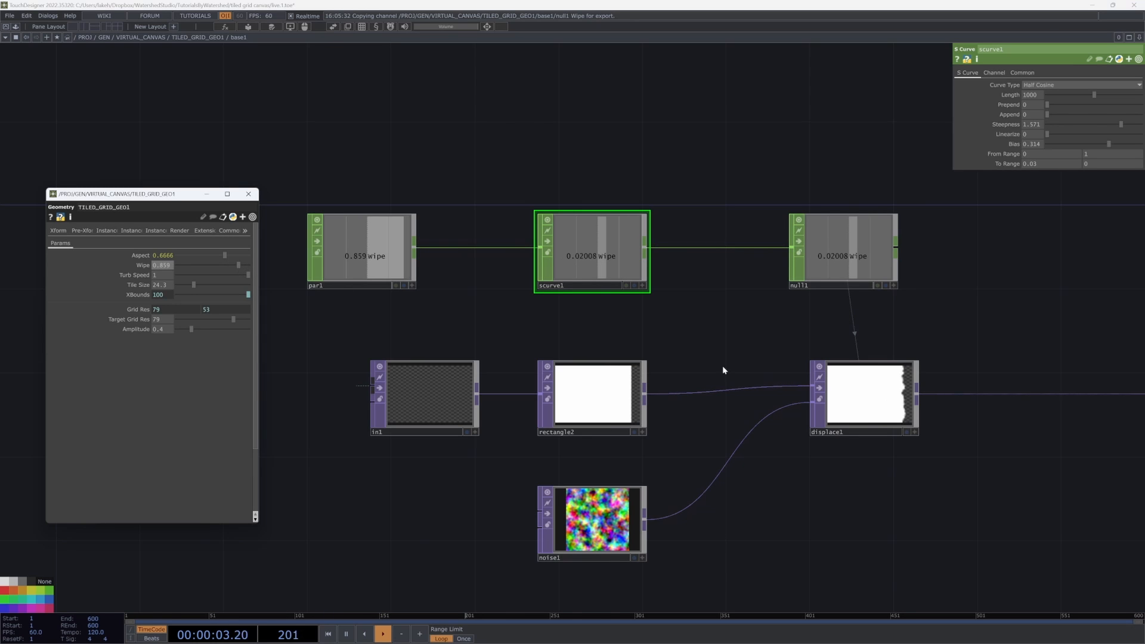
Step: Insert a Blur TOP after the displace operator
scroll(930, 406, "up", 5)
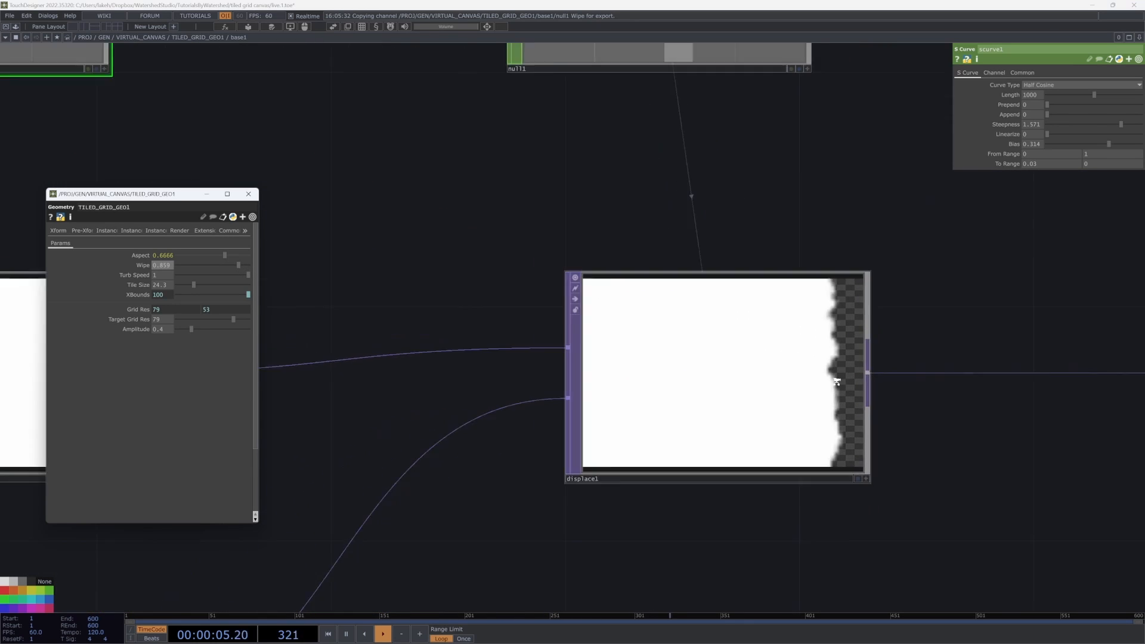
scroll(725, 463, "down", 3)
right_click(769, 440)
left_click(774, 430)
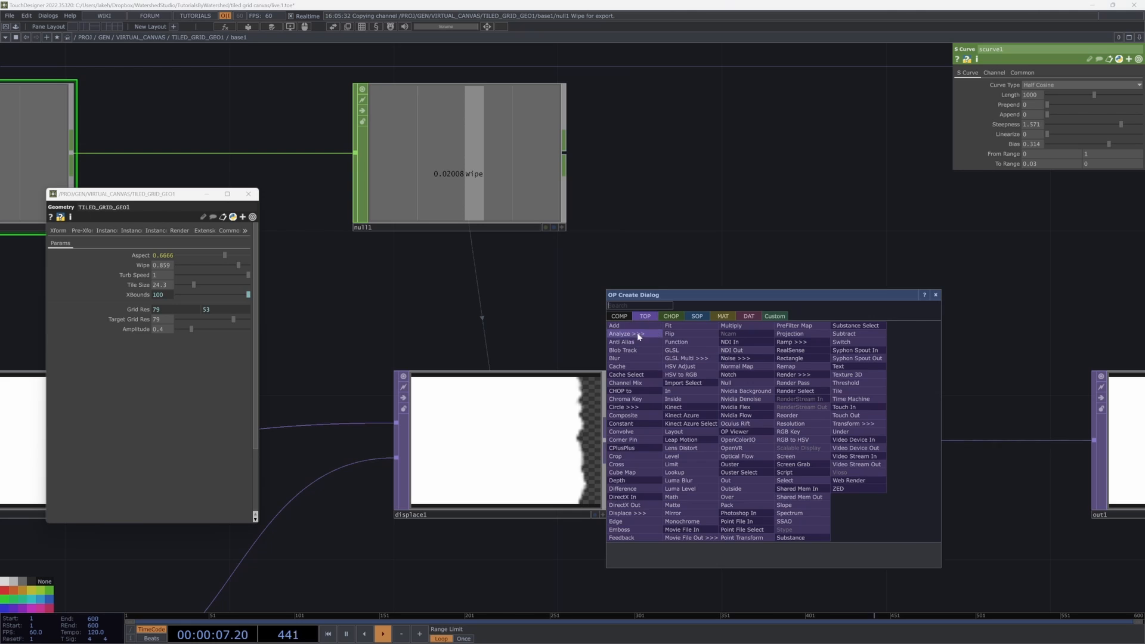
left_click(633, 360)
scroll(727, 444, "up", 5)
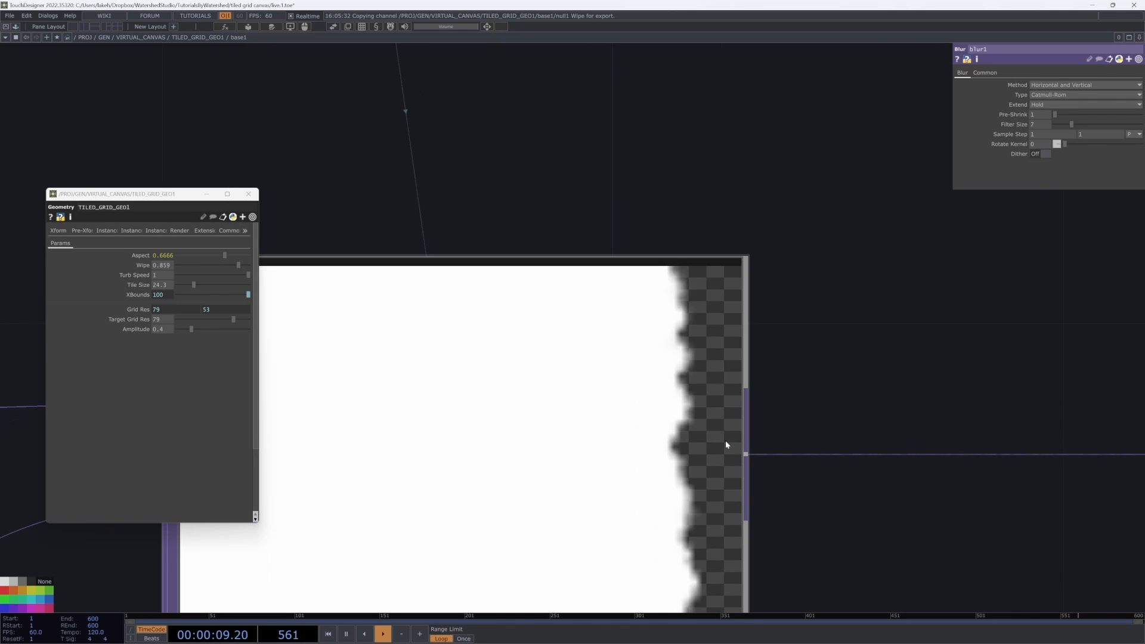
Step: Set the Blur TOP's Filter Size to 4
scroll(642, 467, "down", 5)
left_click_drag(784, 431, 657, 430)
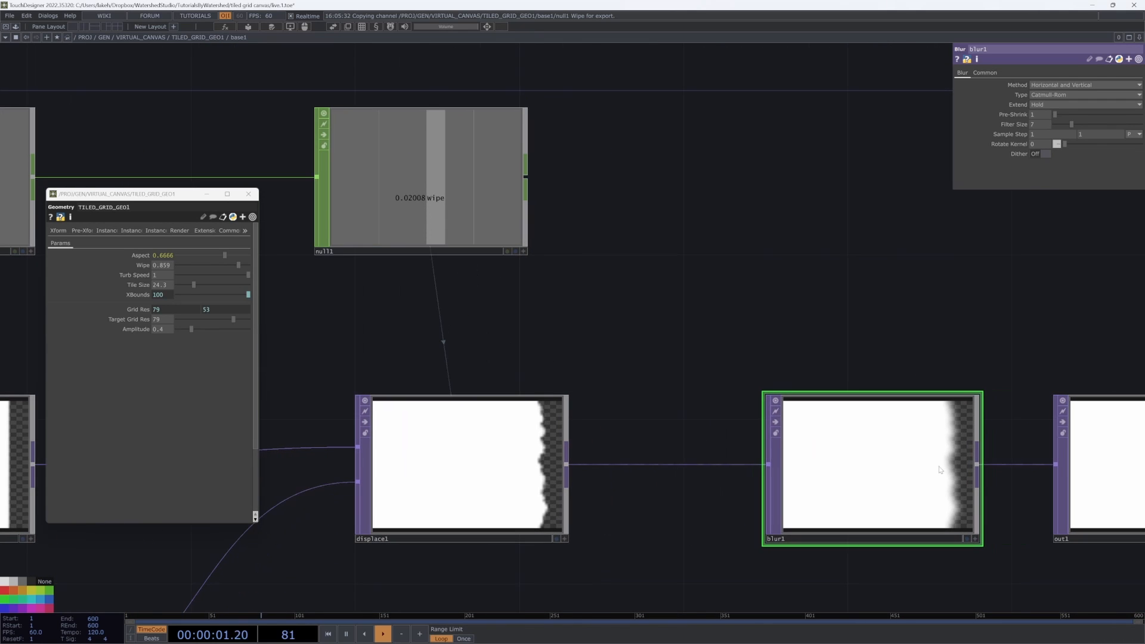
mouse_move(1062, 113)
left_mouse_down()
mouse_move(1073, 123)
mouse_move(1057, 115)
mouse_move(1062, 126)
left_mouse_up()
scroll(874, 338, "down", 3)
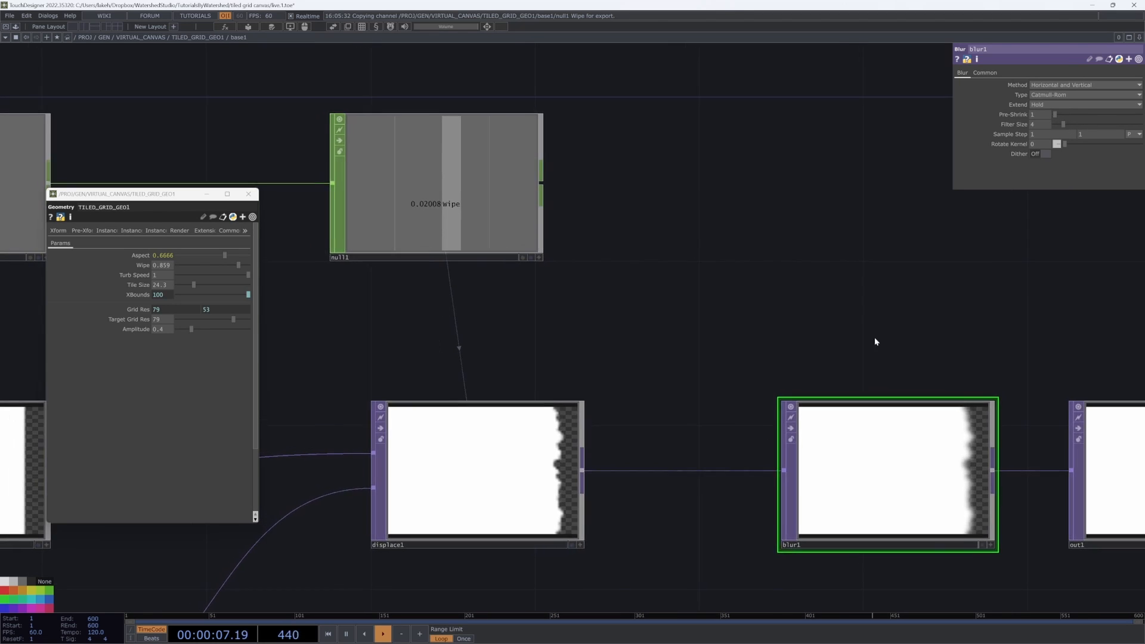
Step: Sweep TILED_GRID_GEO1's Wipe up to about 0.956 while checking the null and S Curve outputs
left_click(713, 288)
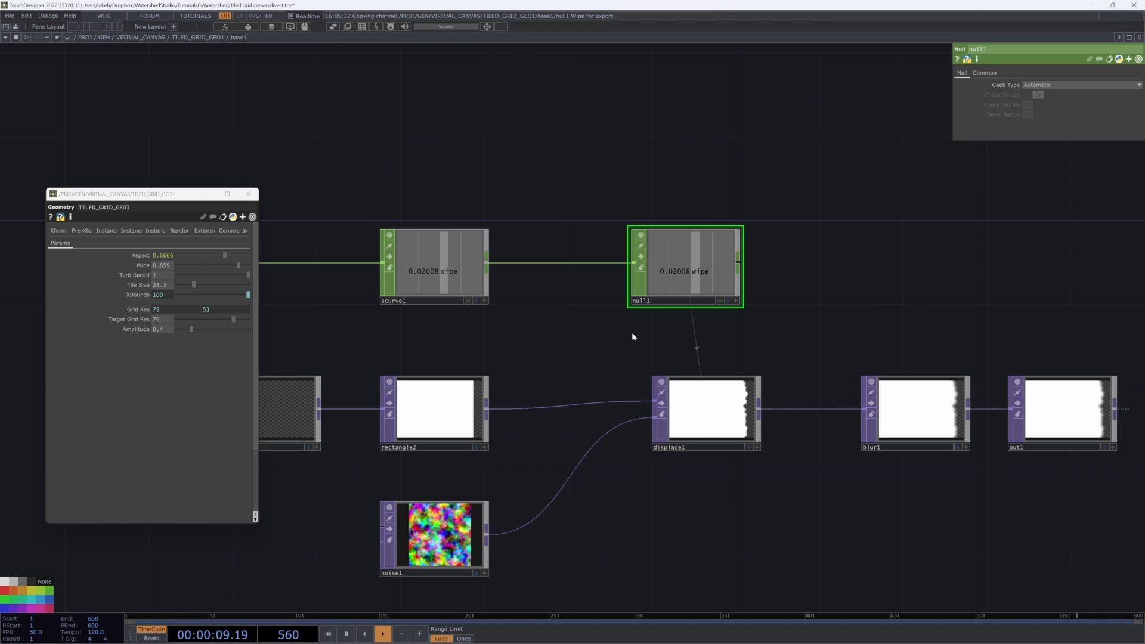
mouse_move(230, 268)
left_mouse_down()
mouse_move(176, 264)
mouse_move(239, 256)
left_mouse_up()
left_click(432, 280)
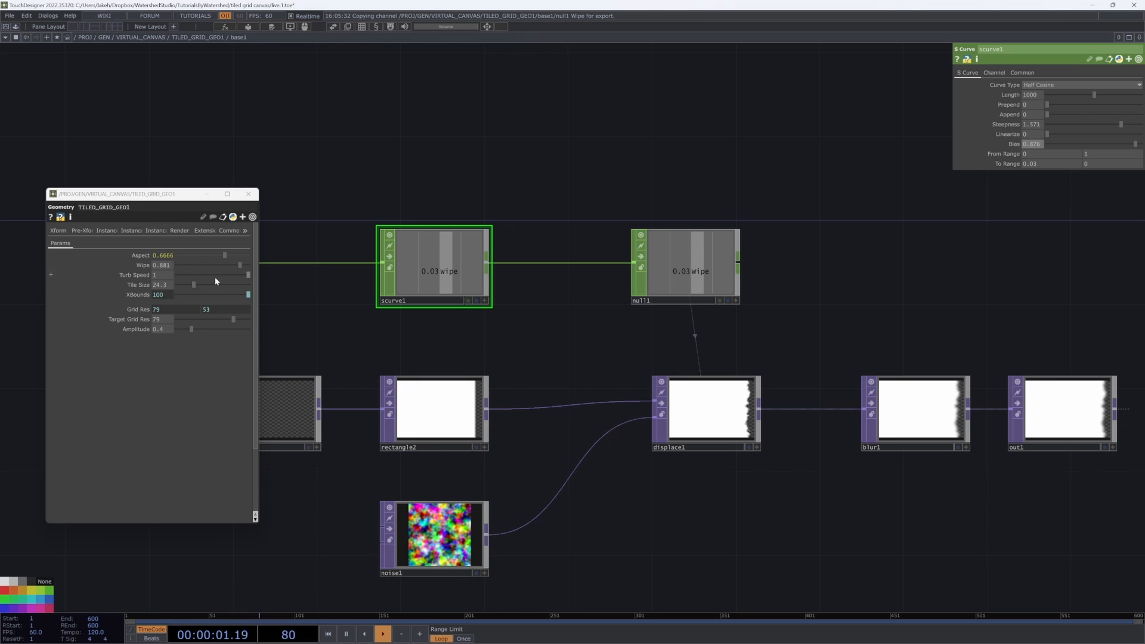
left_click_drag(240, 262, 246, 263)
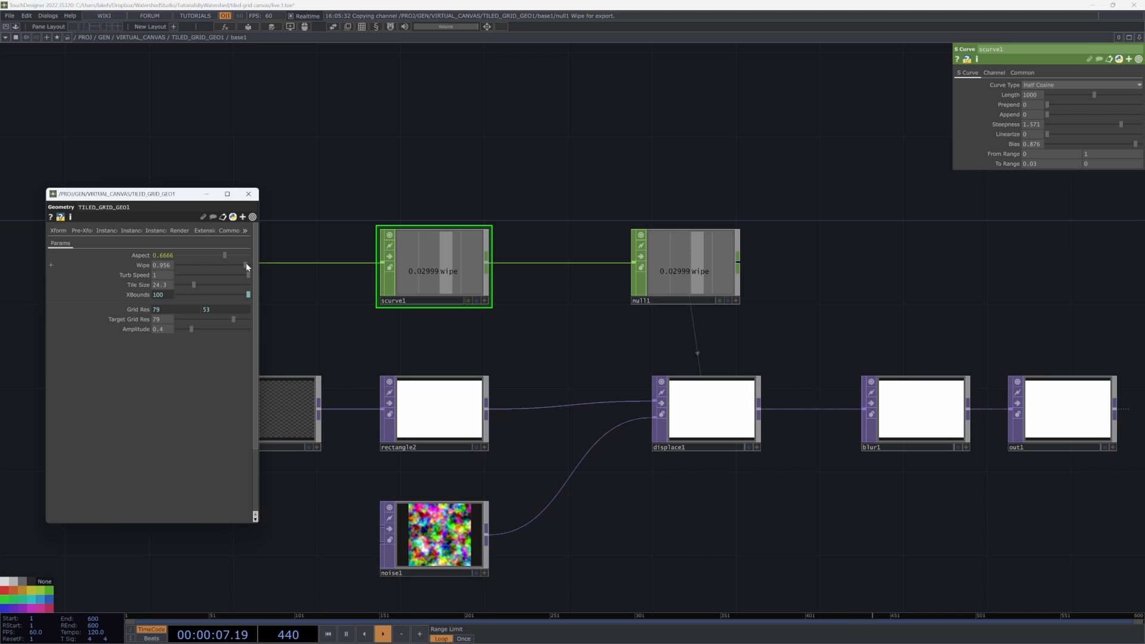
scroll(781, 424, "up", 5)
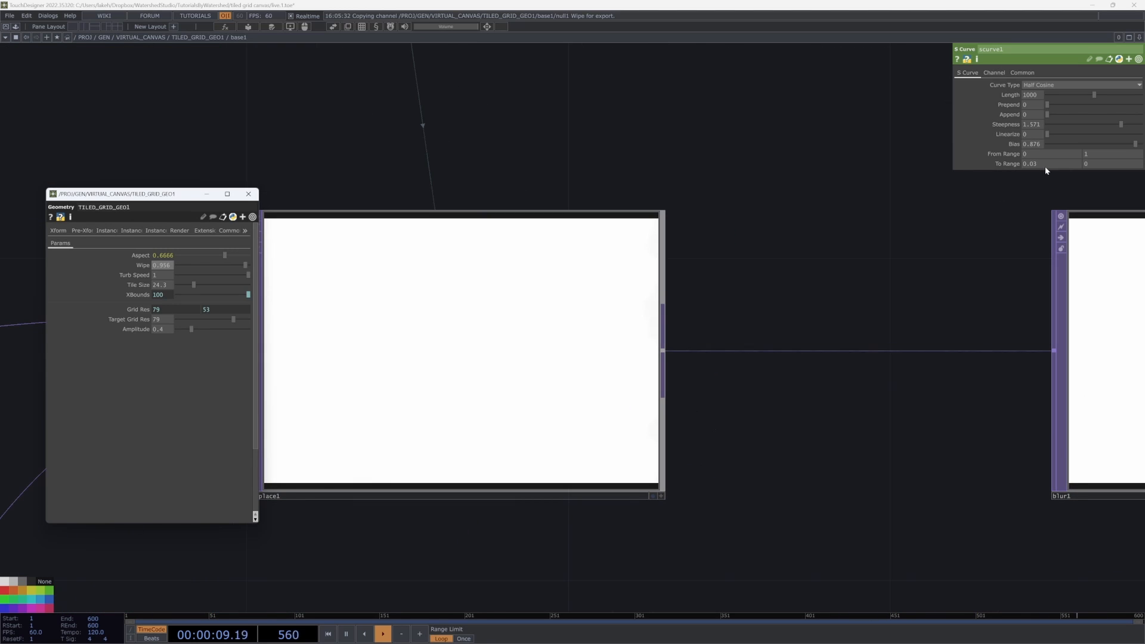
Step: Set the S Curve CHOP's Bias to about 0.914
left_click_drag(1133, 144, 1131, 144)
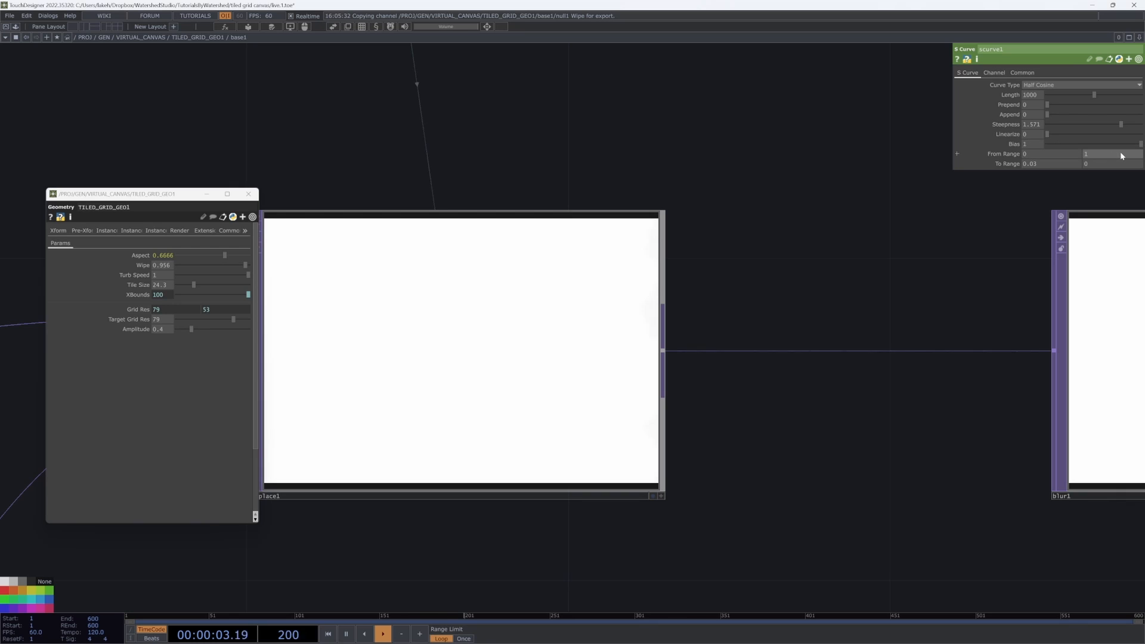
scroll(771, 378, "down", 5)
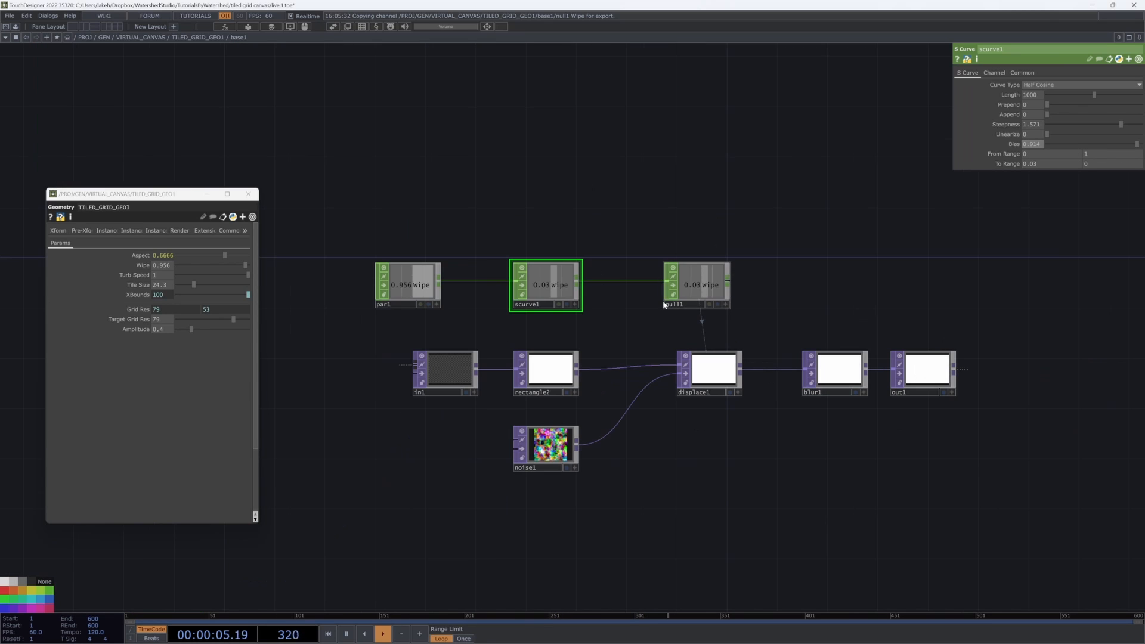
Step: Scrub TILED_GRID_GEO1's Wipe between about 0.62 and 0.439 to preview the reveal on the rendered canvas
left_click(522, 286)
scroll(738, 361, "up", 3)
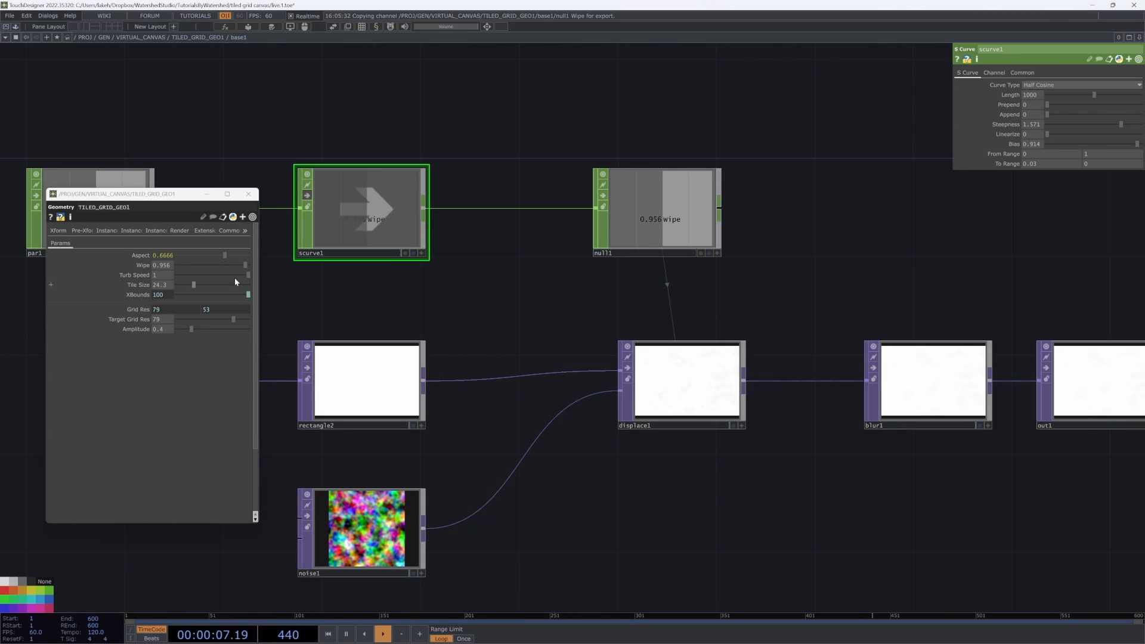
mouse_move(242, 265)
left_mouse_down()
mouse_move(192, 267)
mouse_move(222, 272)
left_mouse_up()
left_click_drag(459, 287, 632, 303)
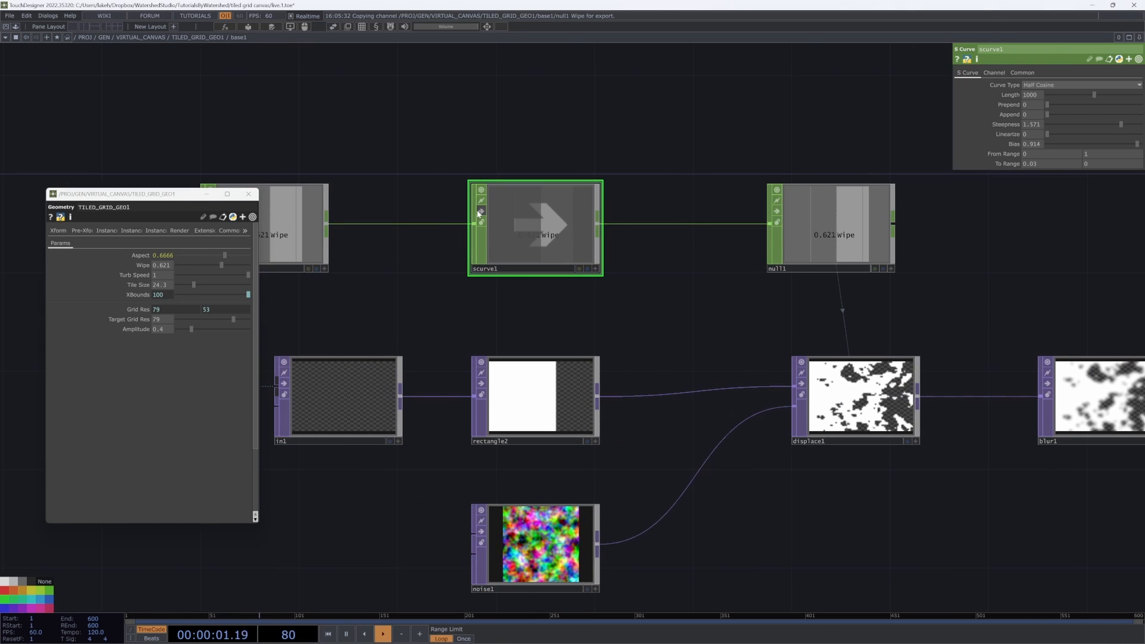
left_click(481, 212)
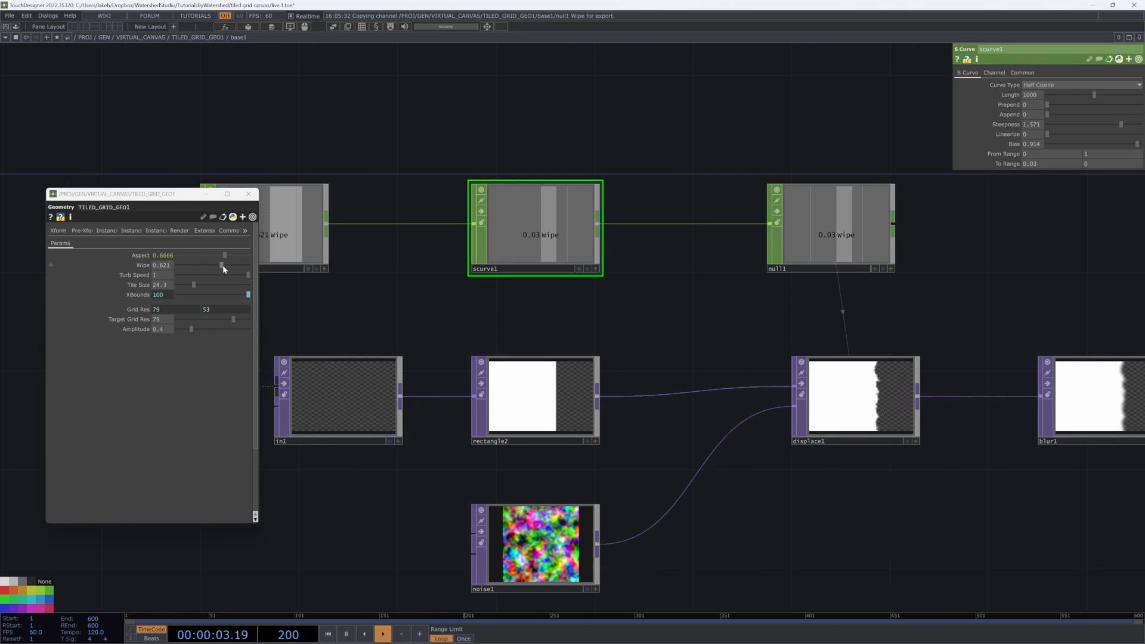
left_click_drag(223, 265, 317, 279)
scroll(576, 474, "down", 10)
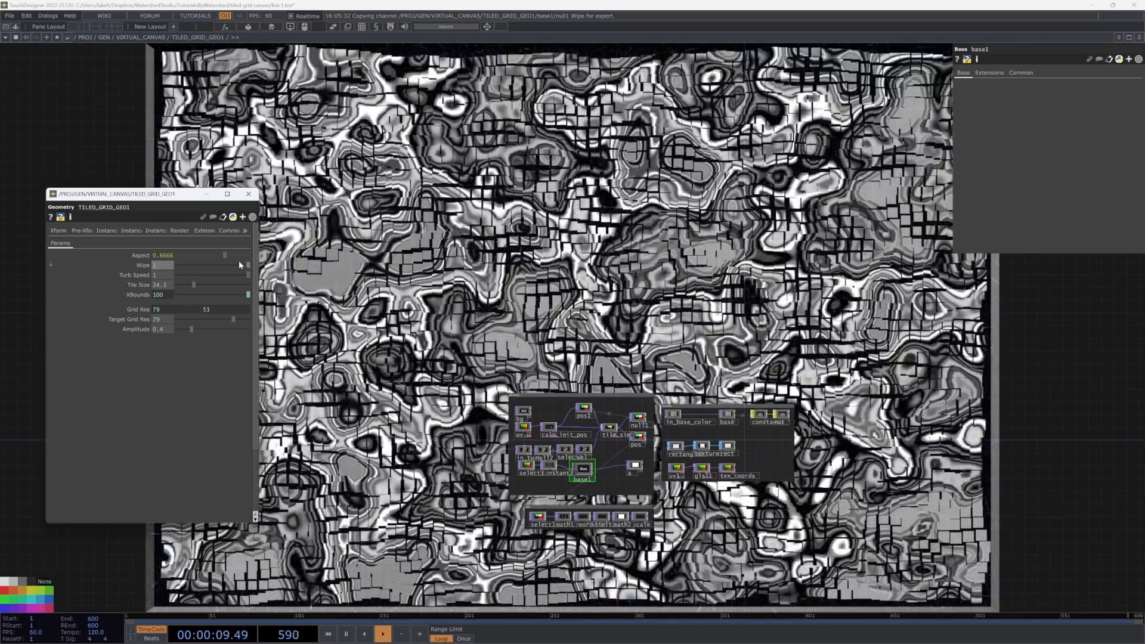
left_click_drag(237, 265, 208, 266)
Step: Navigate the network to examine the Simulation, Texturing and Geometry containers
scroll(524, 446, "up", 5)
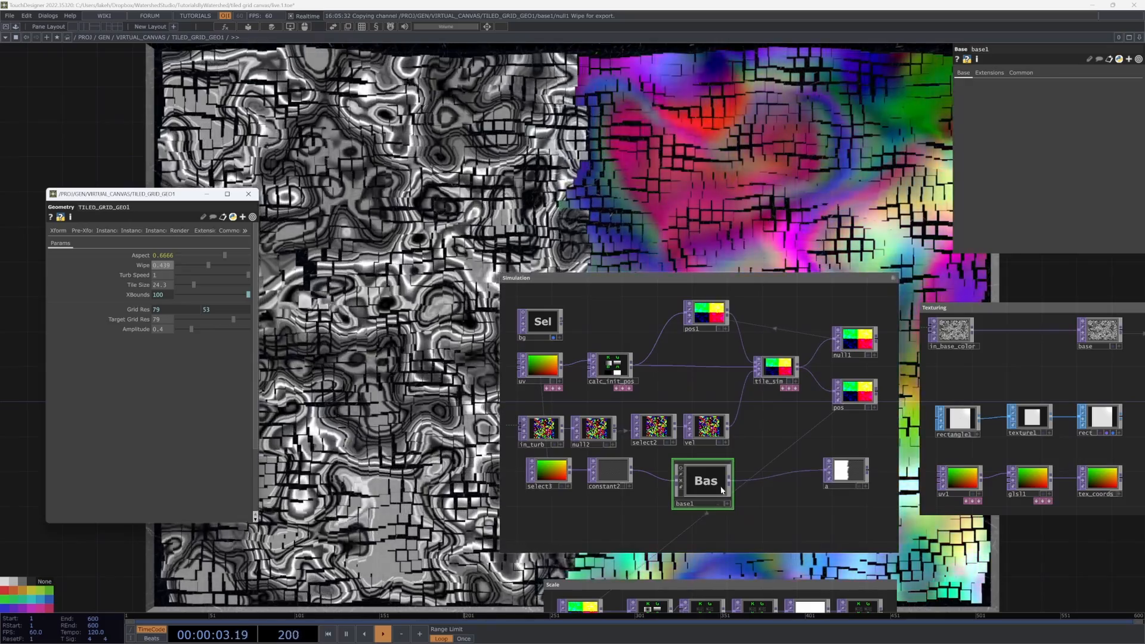
scroll(843, 473, "up", 10)
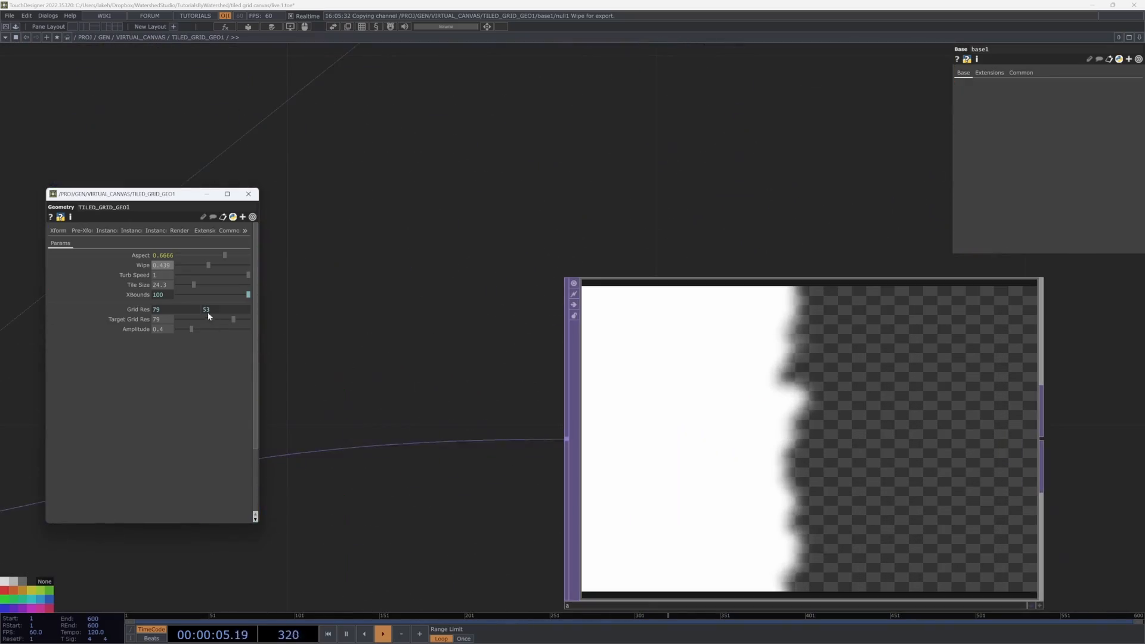
left_click(812, 477)
scroll(811, 477, "down", 12)
scroll(774, 481, "up", 2)
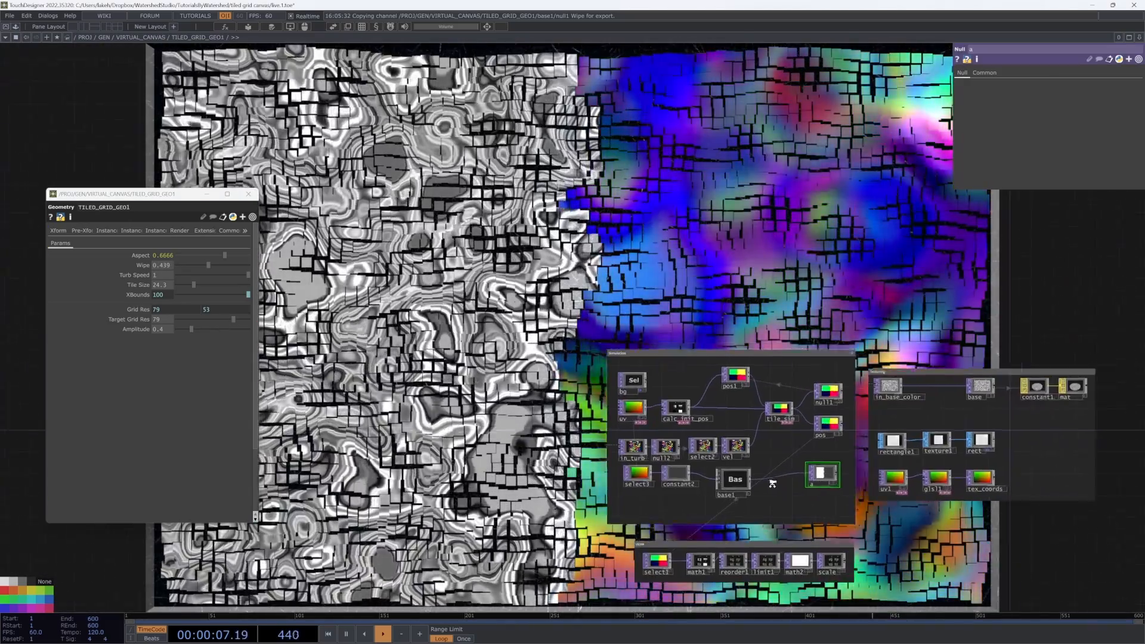
middle_click_drag(773, 482, 672, 500)
scroll(671, 499, "down", 3)
scroll(673, 497, "down", 5)
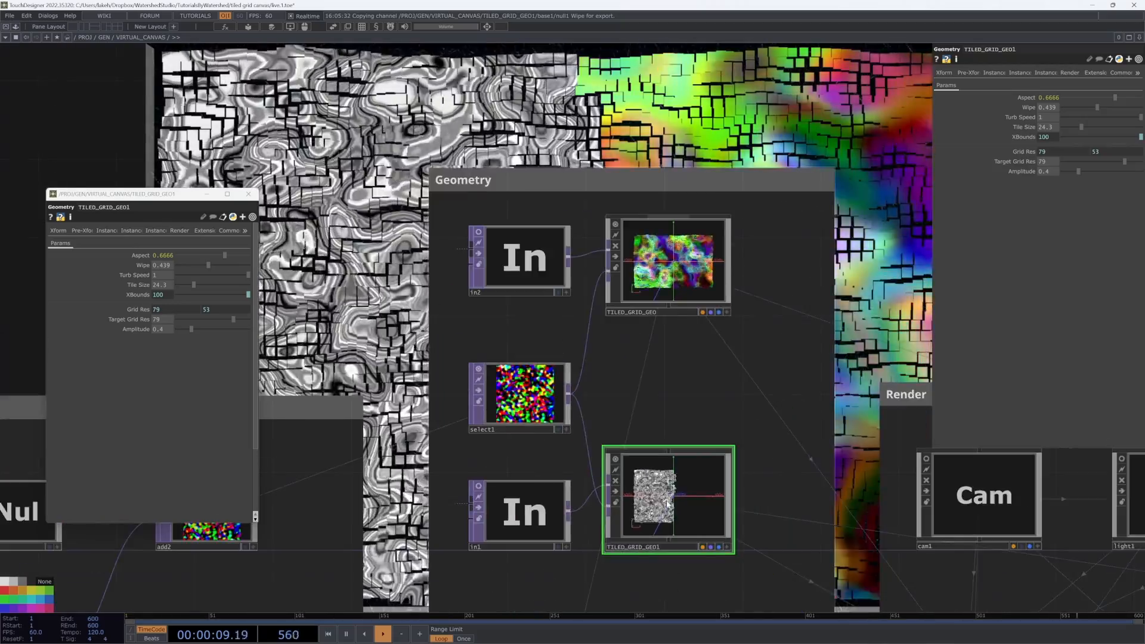
scroll(672, 497, "up", 6)
Step: Open the constant1 material's Common blending settings and scrub the Wipe down to about 0.288
left_click(781, 190)
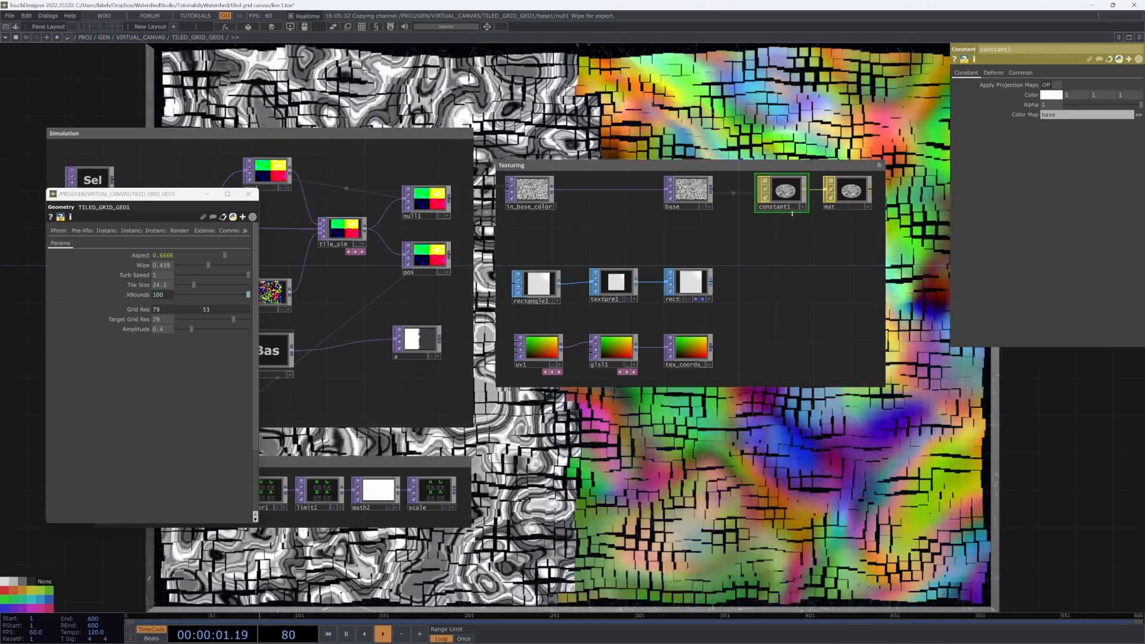
left_click(1020, 72)
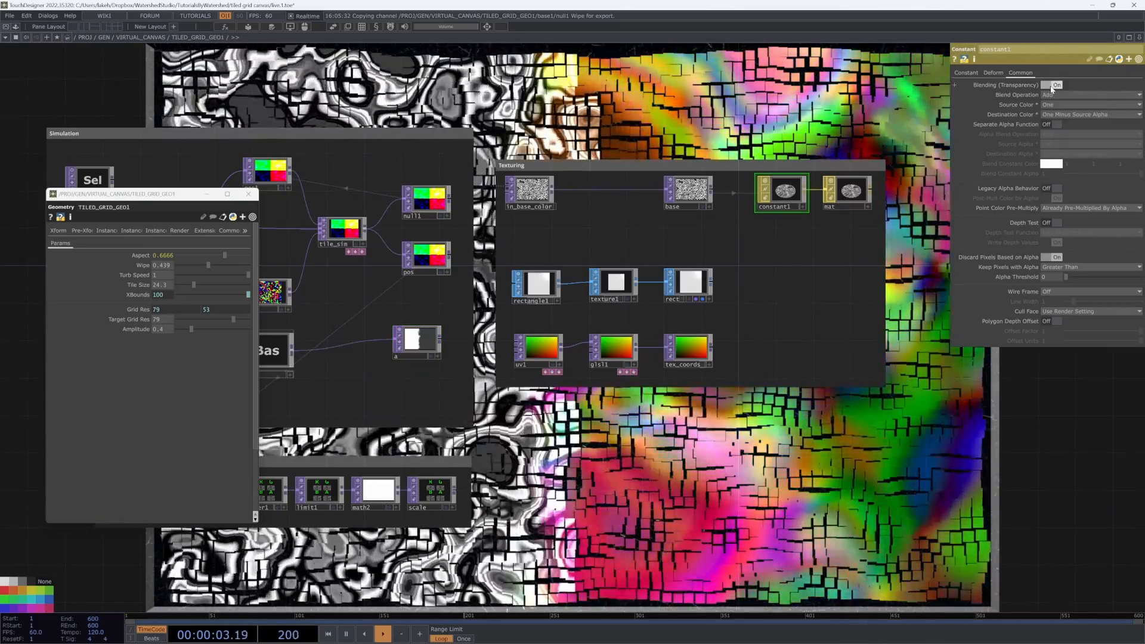
left_click_drag(817, 94, 893, 259)
mouse_move(210, 263)
left_mouse_down()
mouse_move(190, 266)
mouse_move(243, 268)
mouse_move(197, 267)
left_mouse_up()
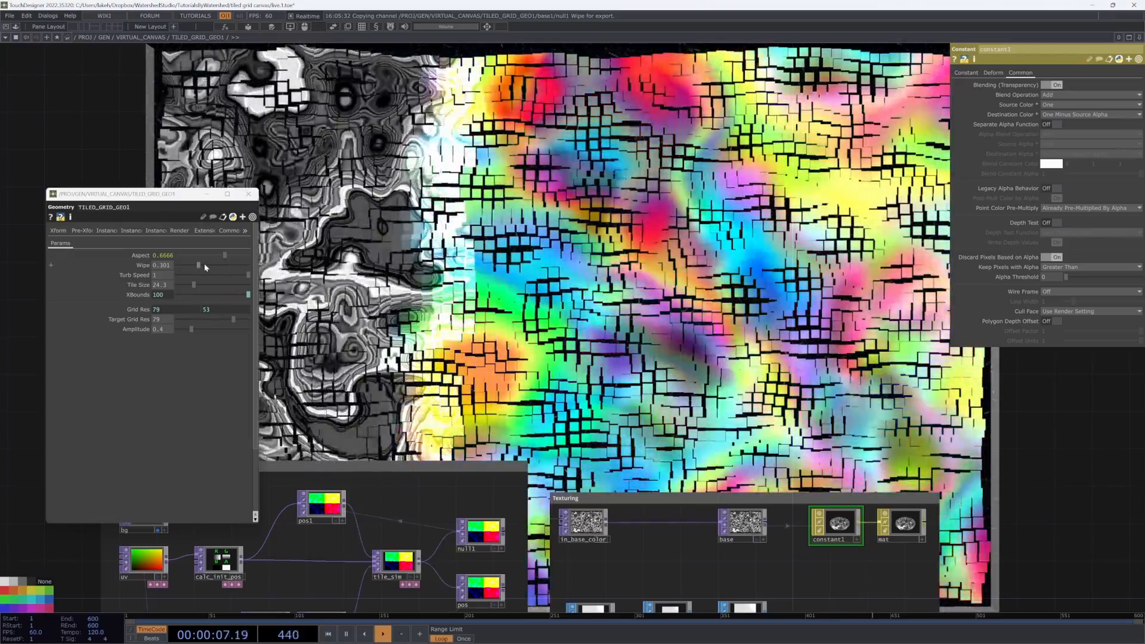
mouse_move(198, 264)
left_mouse_down()
mouse_move(239, 266)
mouse_move(199, 266)
left_mouse_up()
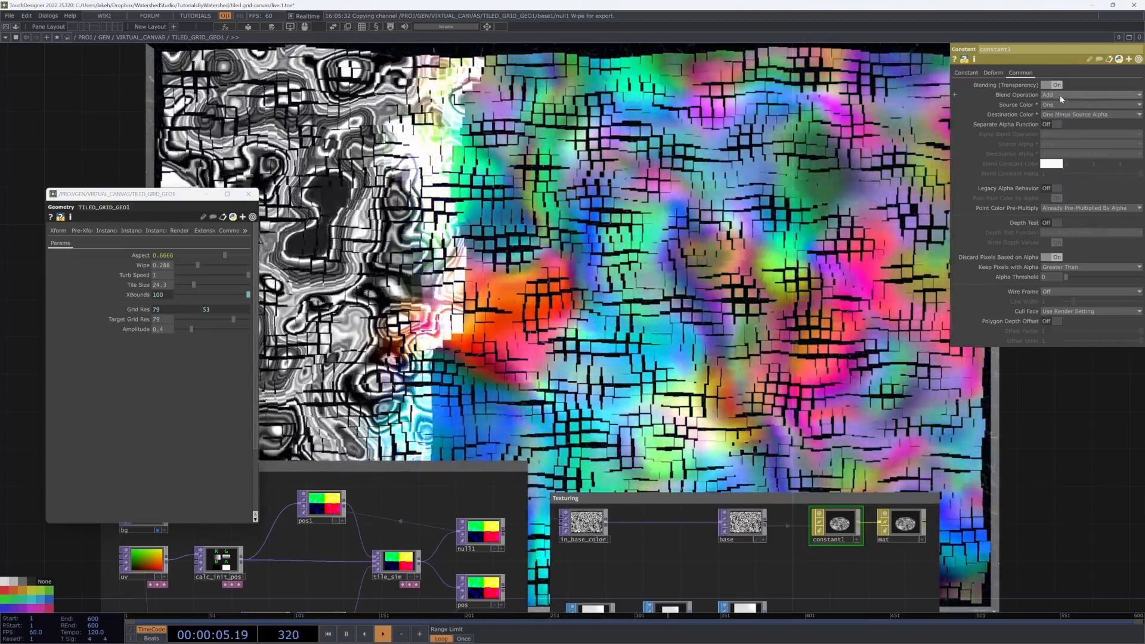
Step: Try Subtract, Maximum and Minimum as constant1's Blend Operation, returning it to Add
left_click(1060, 95)
left_click(1060, 113)
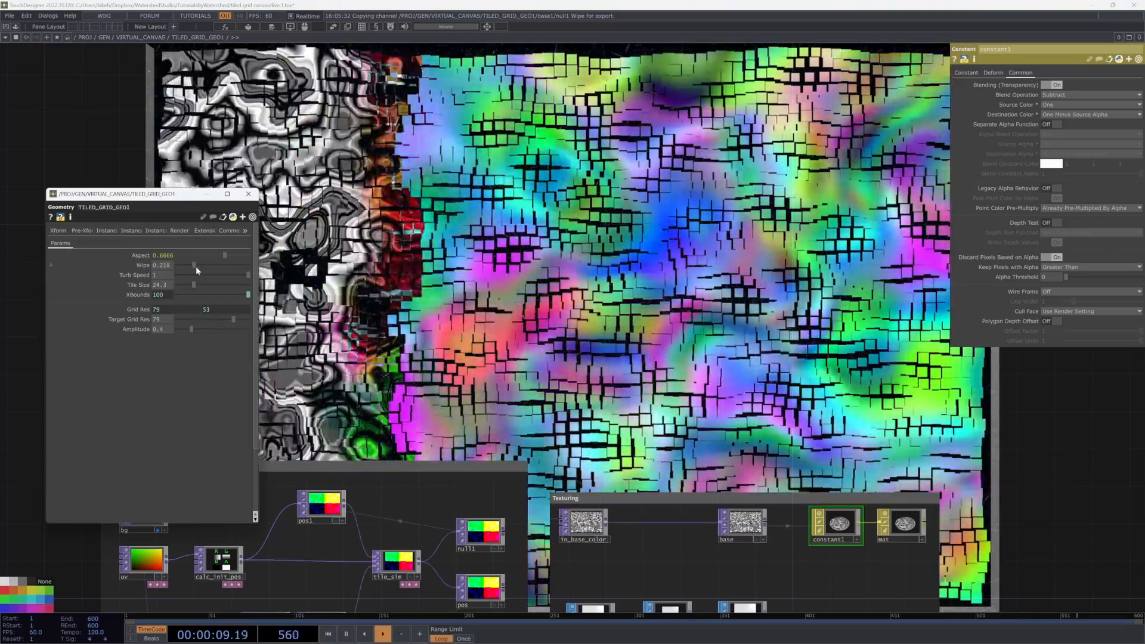
left_click_drag(196, 266, 208, 266)
left_click(1055, 96)
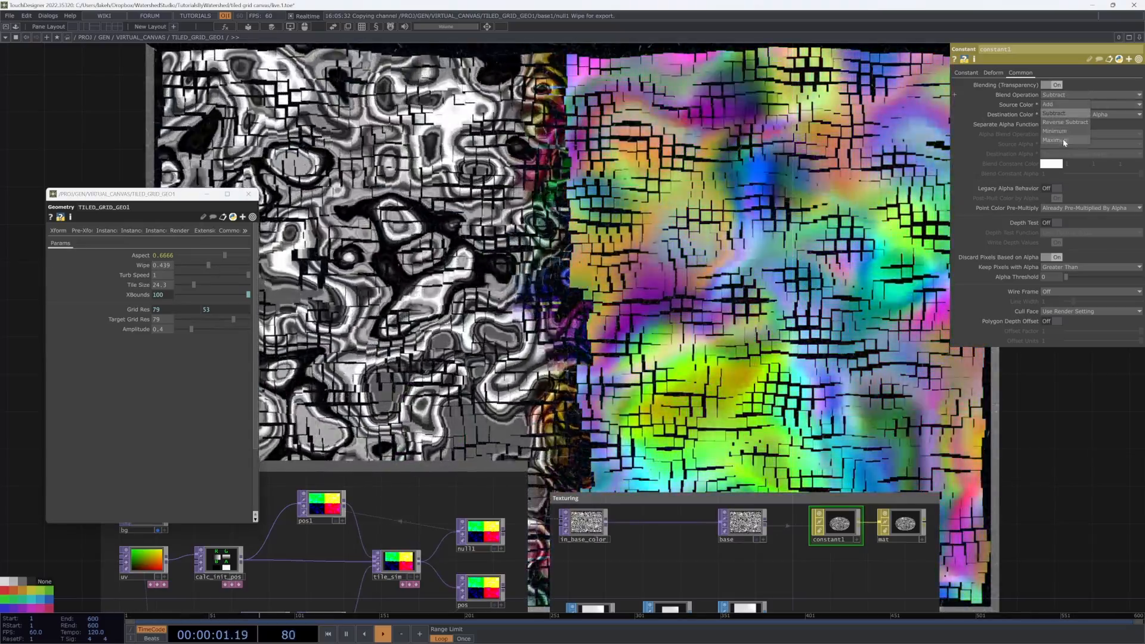
left_click(1063, 142)
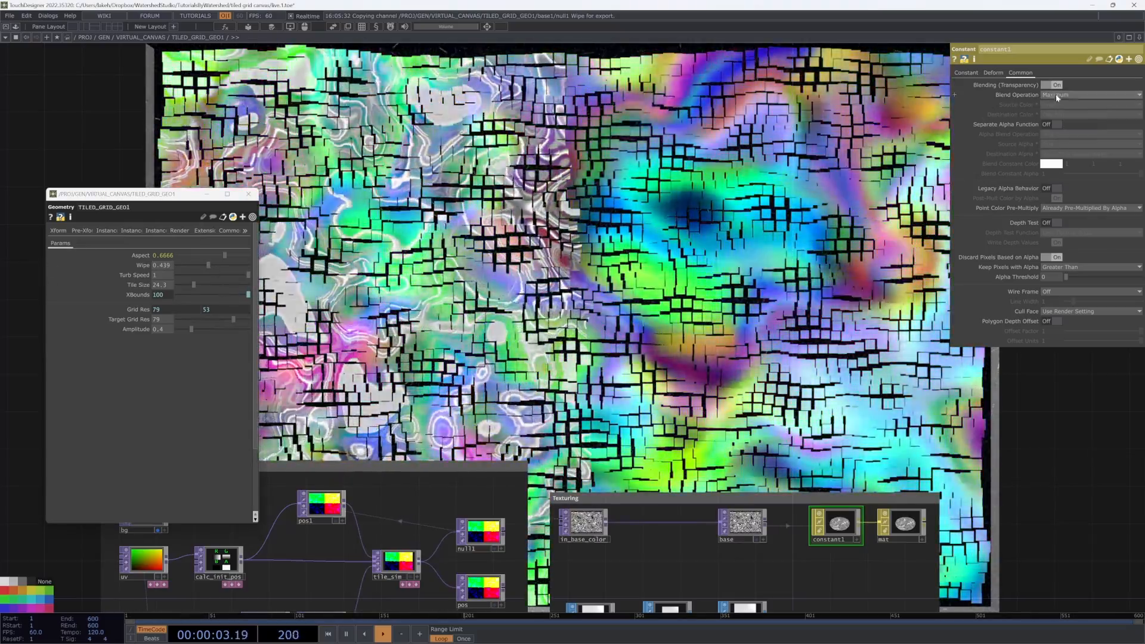
left_click(1067, 95)
left_click(1063, 130)
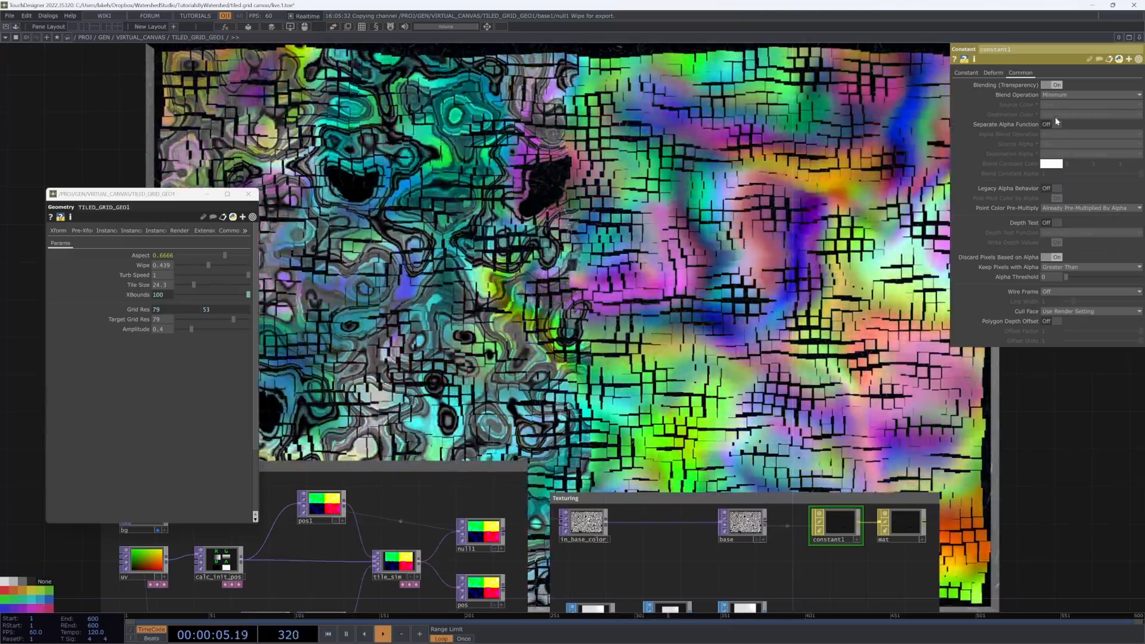
left_click(1059, 97)
left_click(1048, 104)
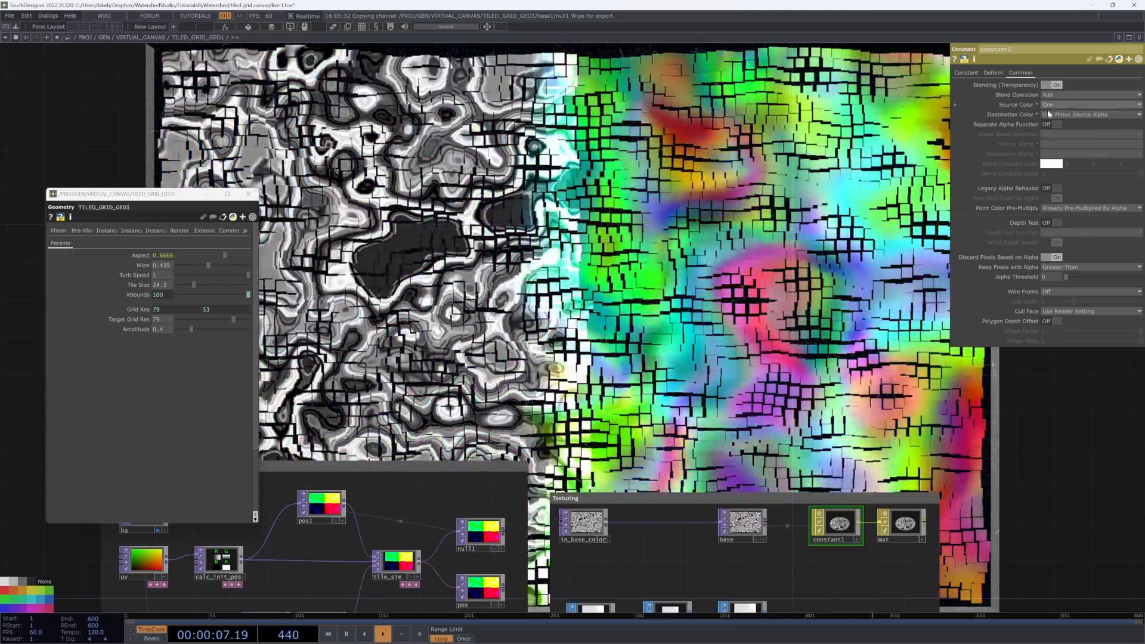
Step: Scrub TILED_GRID_GEO1's Wipe down to about 0.194
mouse_move(208, 264)
left_mouse_down()
mouse_move(220, 271)
mouse_move(188, 268)
mouse_move(238, 266)
mouse_move(215, 269)
left_mouse_up()
left_click_drag(207, 266, 190, 266)
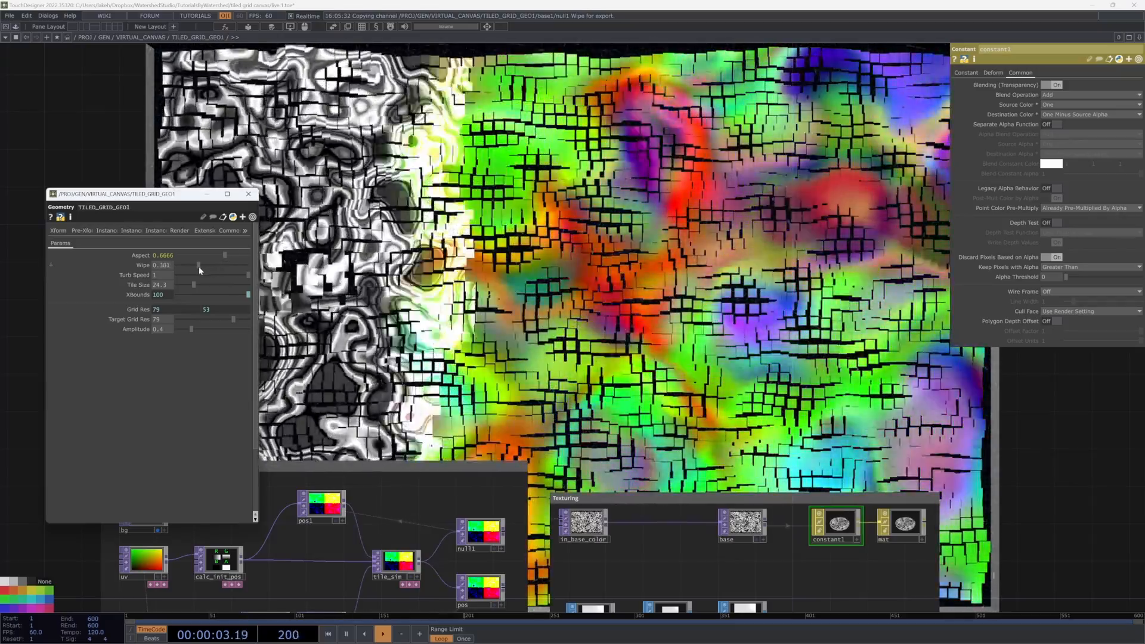
scroll(576, 318, "down", 3)
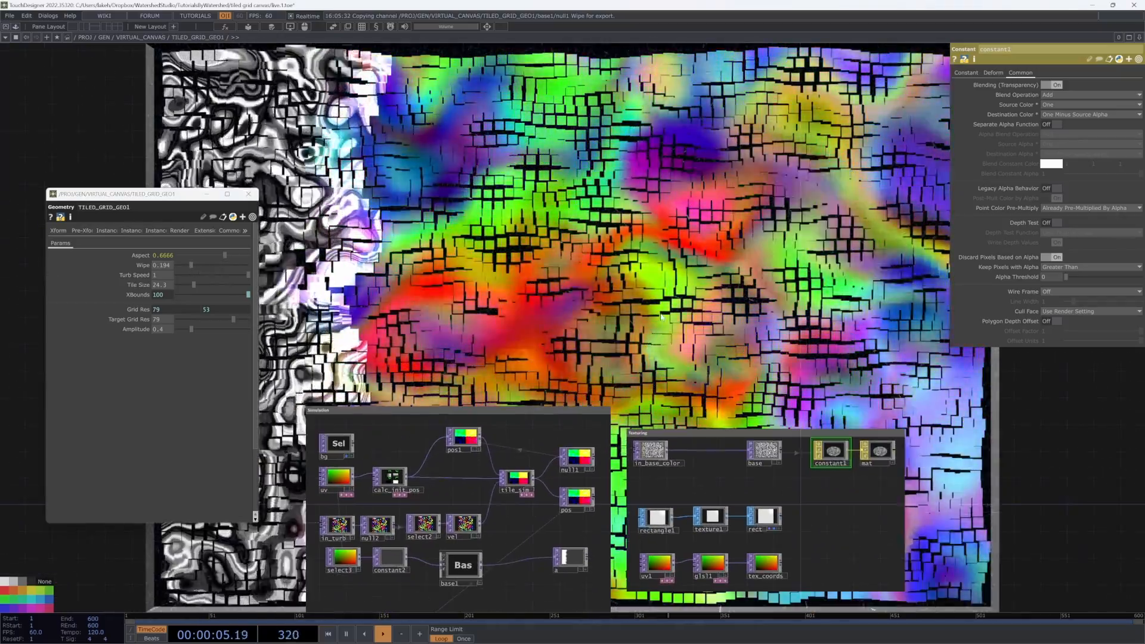
Step: Navigate the network from the Texturing container out to the Geometry and Render containers
left_click_drag(866, 116, 888, 162)
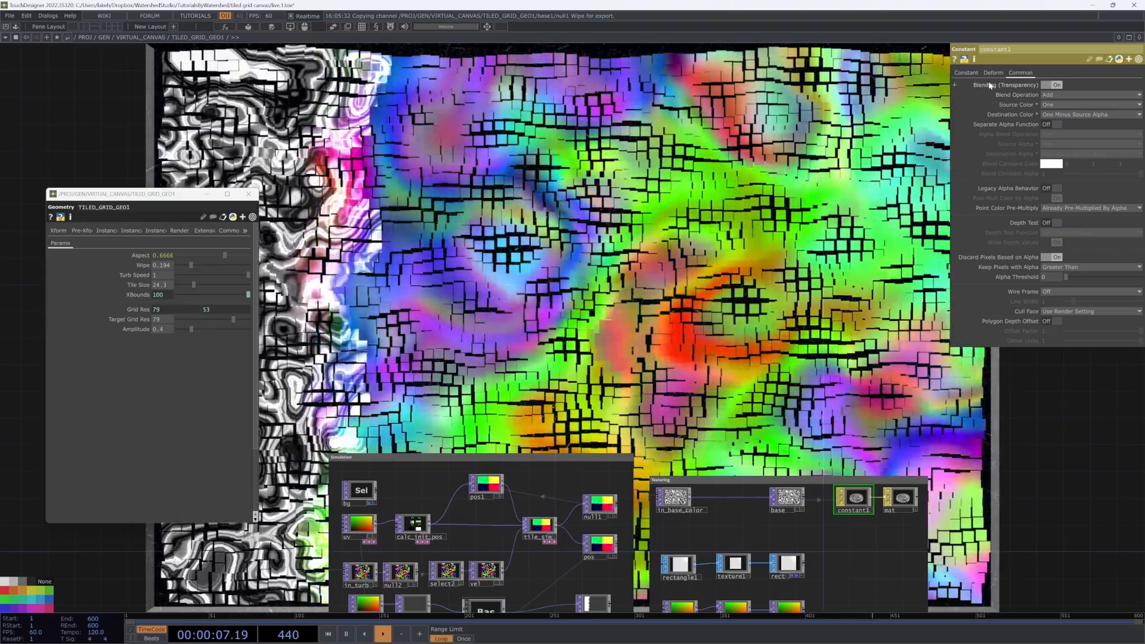
left_click(966, 72)
left_click_drag(658, 261, 702, 206)
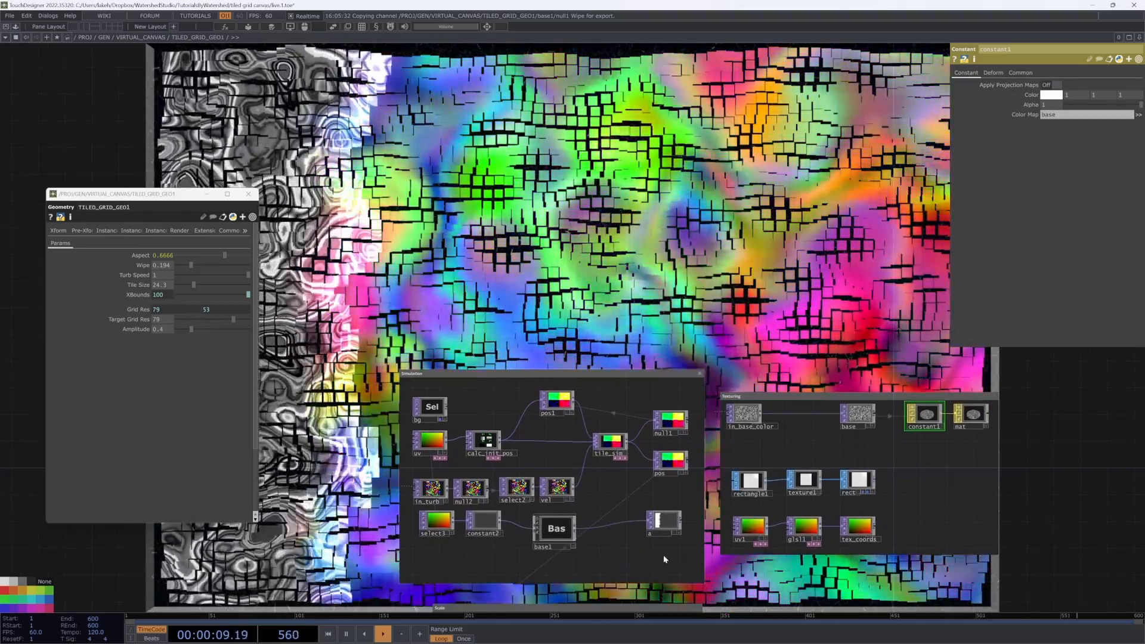
scroll(644, 564, "up", 4)
scroll(626, 523, "down", 4)
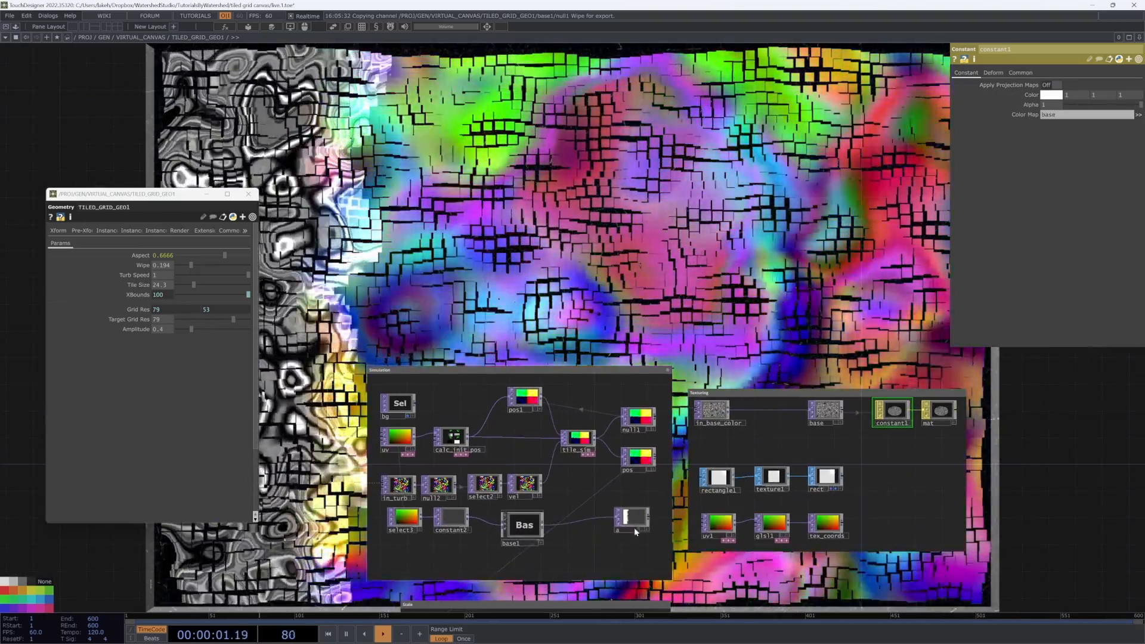
scroll(632, 525, "up", 5)
scroll(600, 506, "down", 4)
scroll(602, 506, "down", 8)
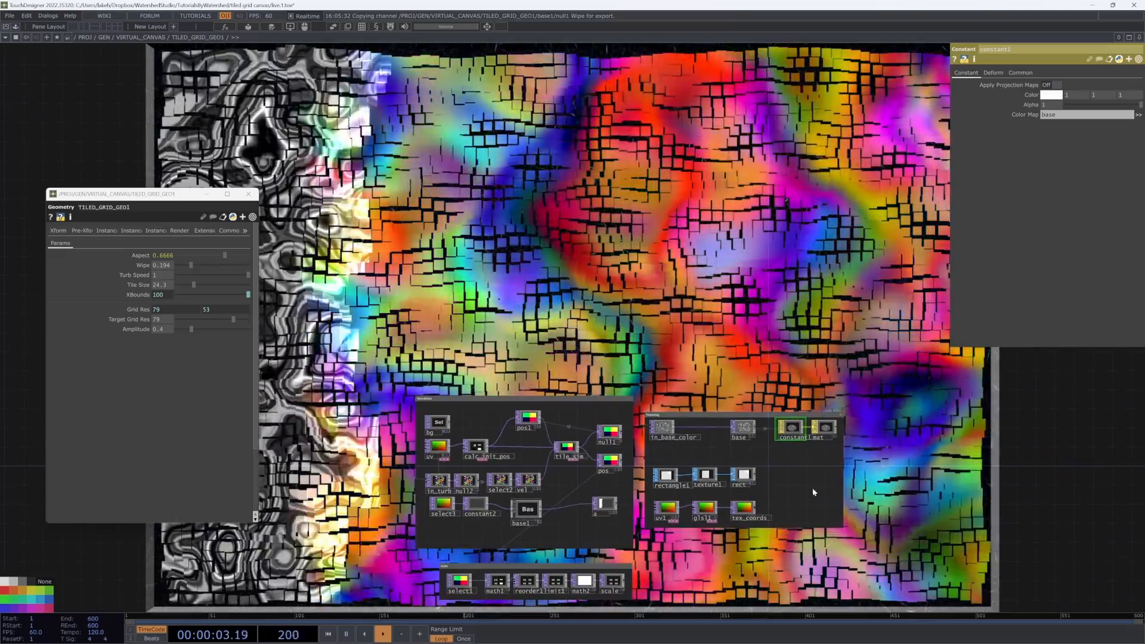
scroll(634, 526, "down", 6)
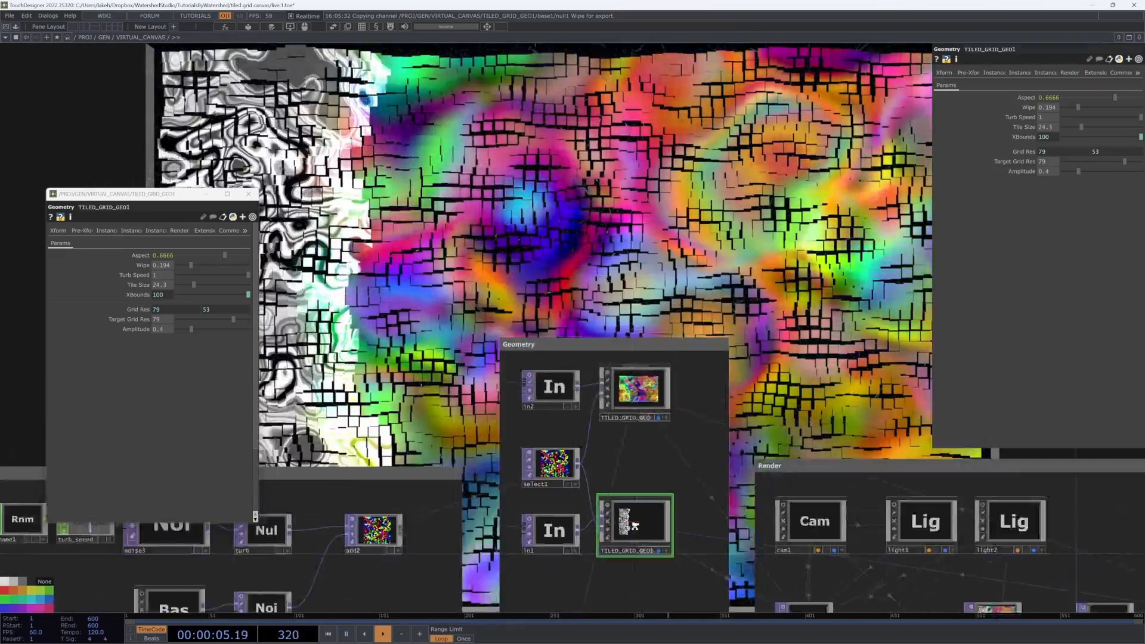
scroll(655, 524, "up", 6)
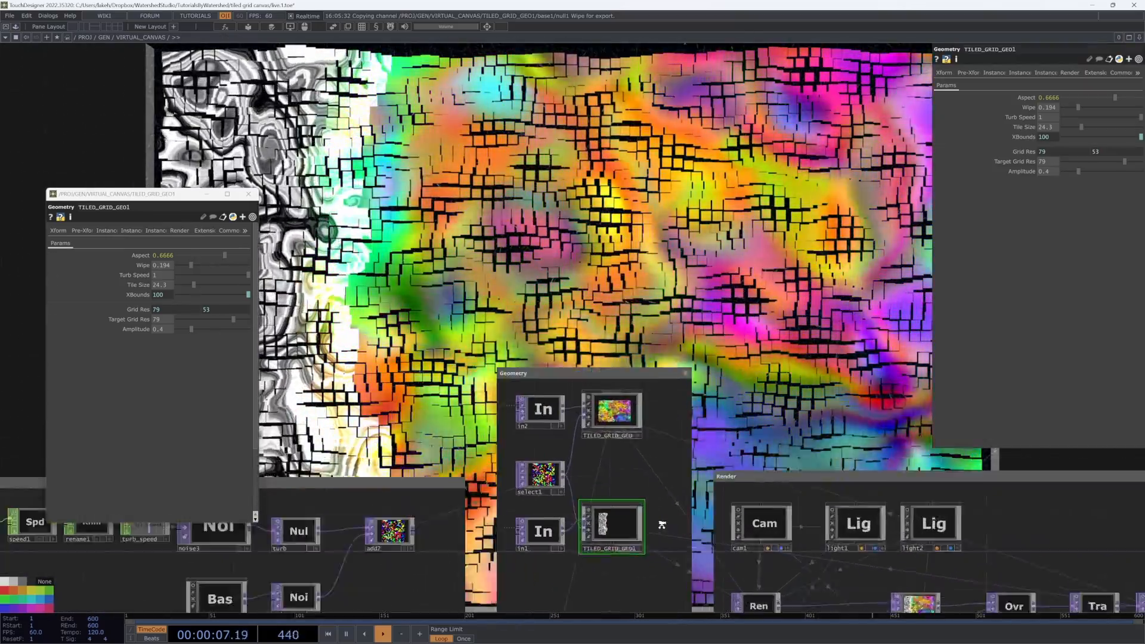
Step: Inspect the TILED_GRID_GEO and TILED_GRID_GEO1 operators inside the Geometry container
left_click(612, 374)
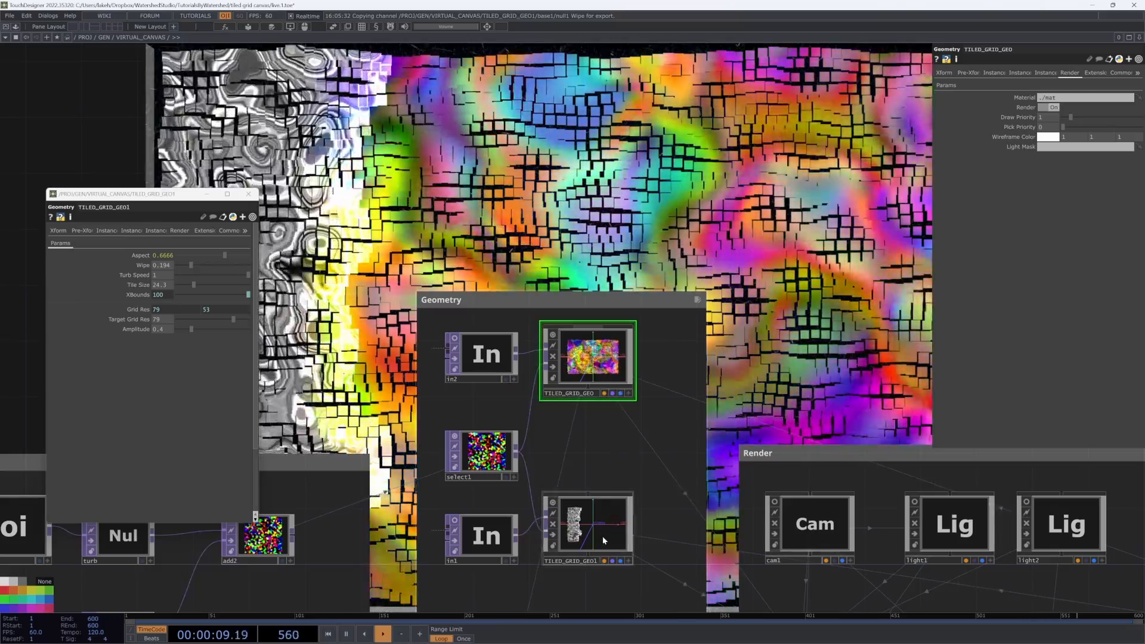
left_click(587, 525)
scroll(587, 525, "down", 4)
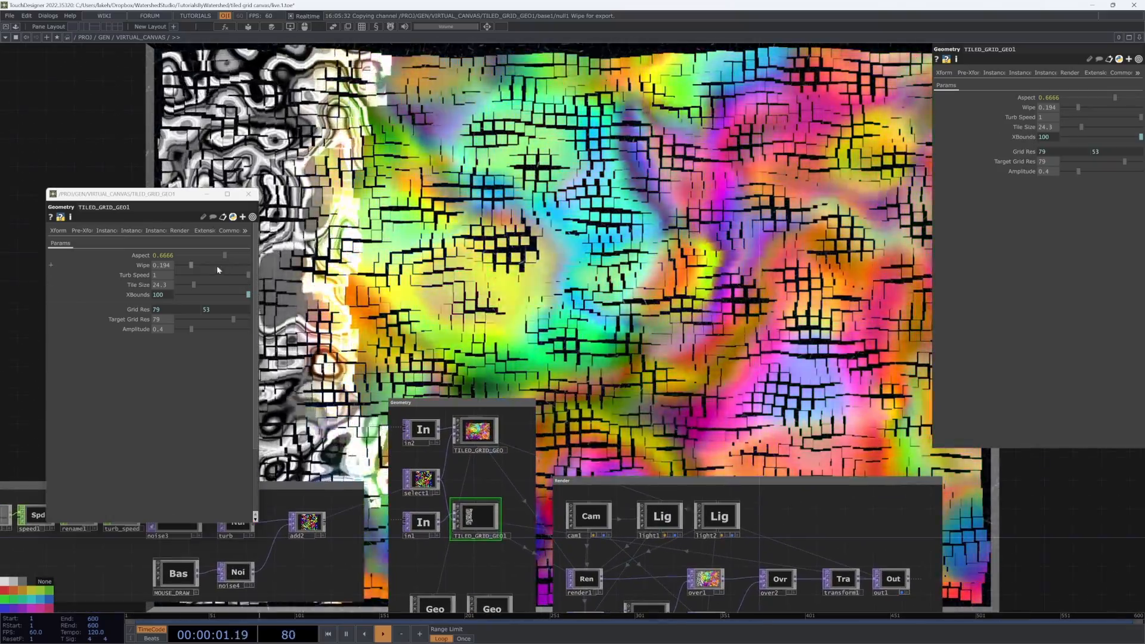
Step: Scrub TILED_GRID_GEO1's Wipe down to about 0.013 and watch the grid reveal
mouse_move(190, 265)
left_mouse_down()
mouse_move(181, 266)
mouse_move(238, 273)
mouse_move(178, 271)
left_mouse_up()
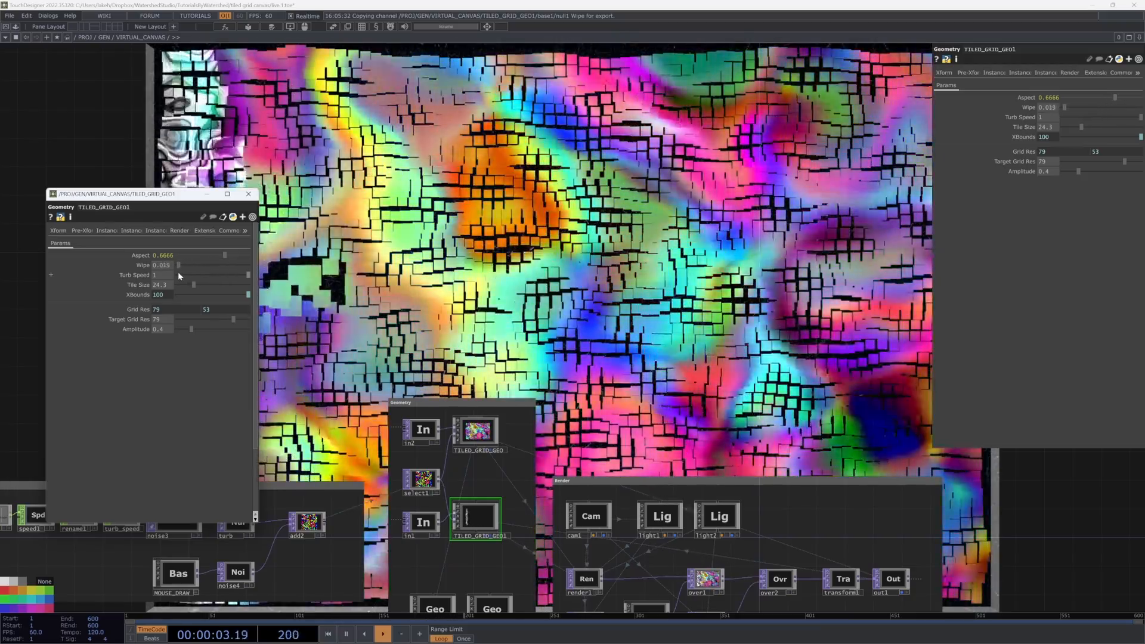
scroll(498, 274, "down", 5)
scroll(522, 370, "up", 5)
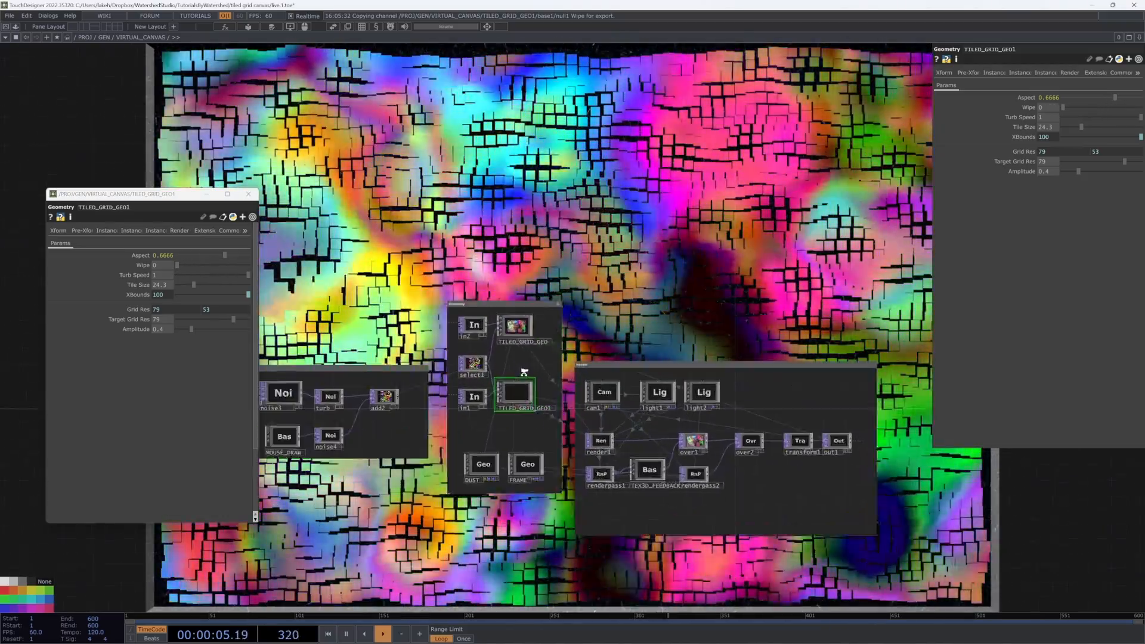
scroll(535, 381, "down", 7)
left_click_drag(620, 288, 724, 346)
scroll(621, 344, "up", 8)
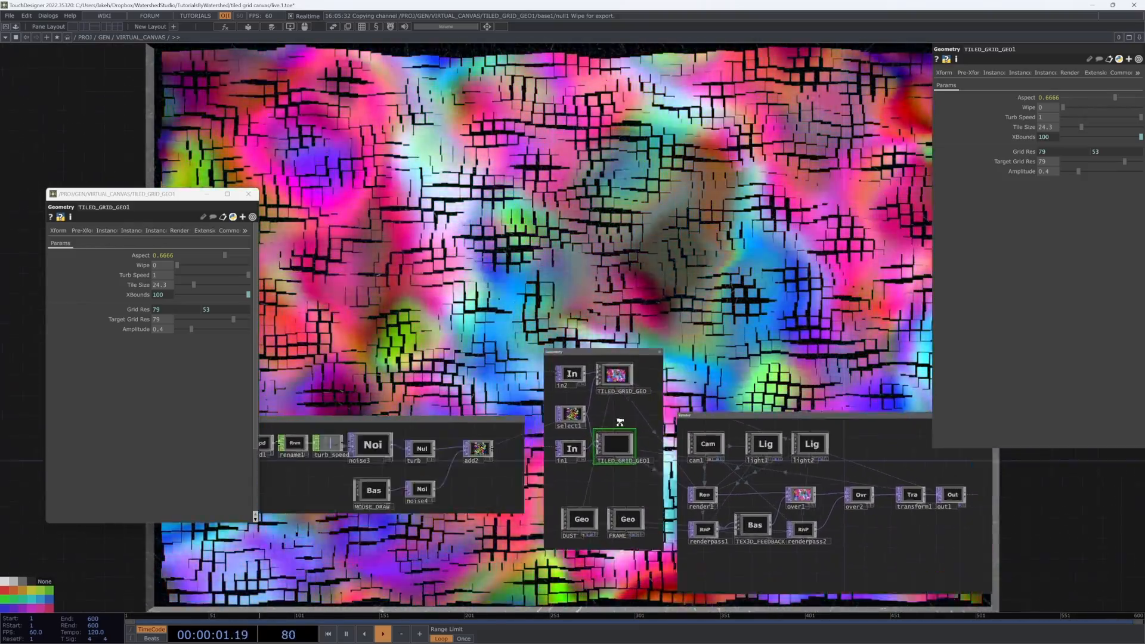
scroll(619, 421, "up", 5)
scroll(619, 421, "down", 5)
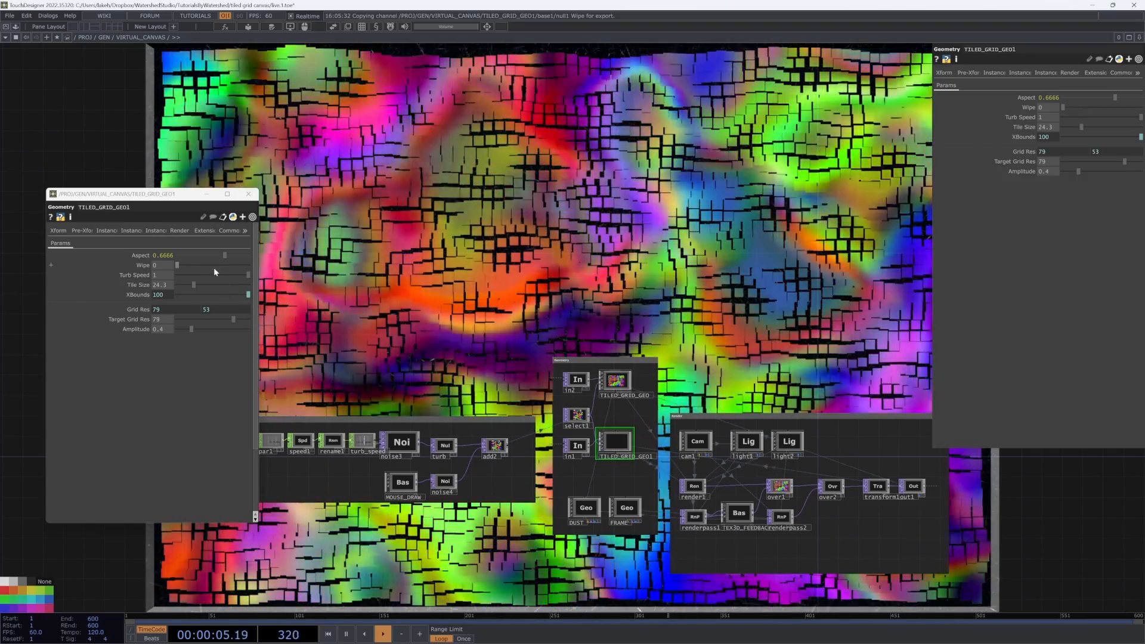
Step: Raise TILED_GRID_GEO1's Wipe to about 0.426 and set its Amplitude to 0
mouse_move(187, 267)
left_mouse_down()
mouse_move(241, 276)
mouse_move(207, 272)
left_mouse_up()
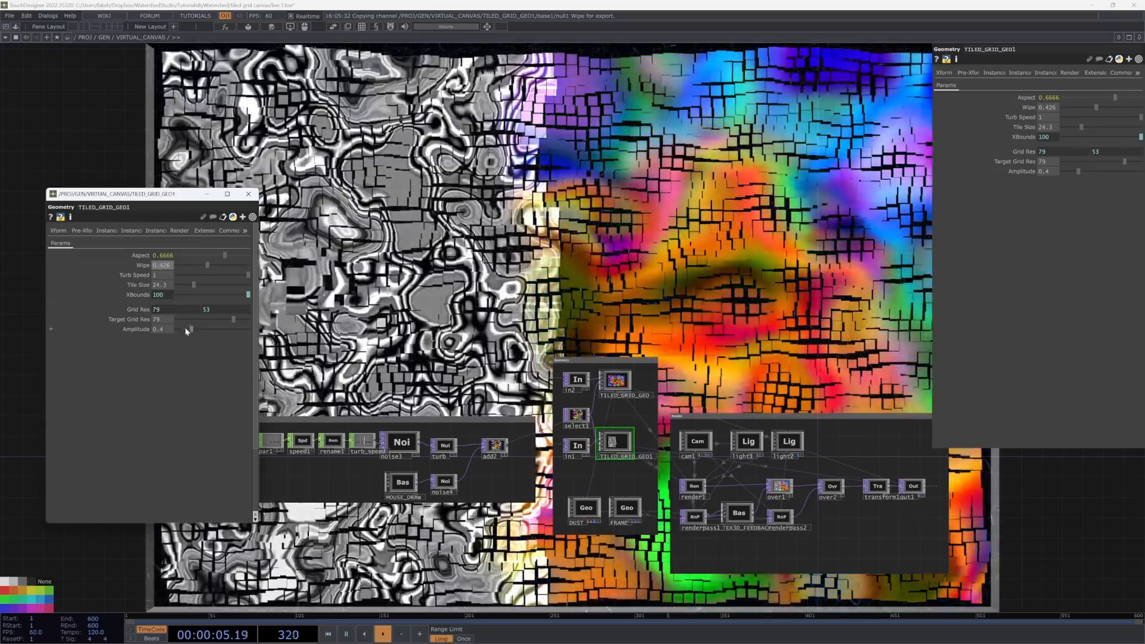
left_click_drag(189, 329, 137, 334)
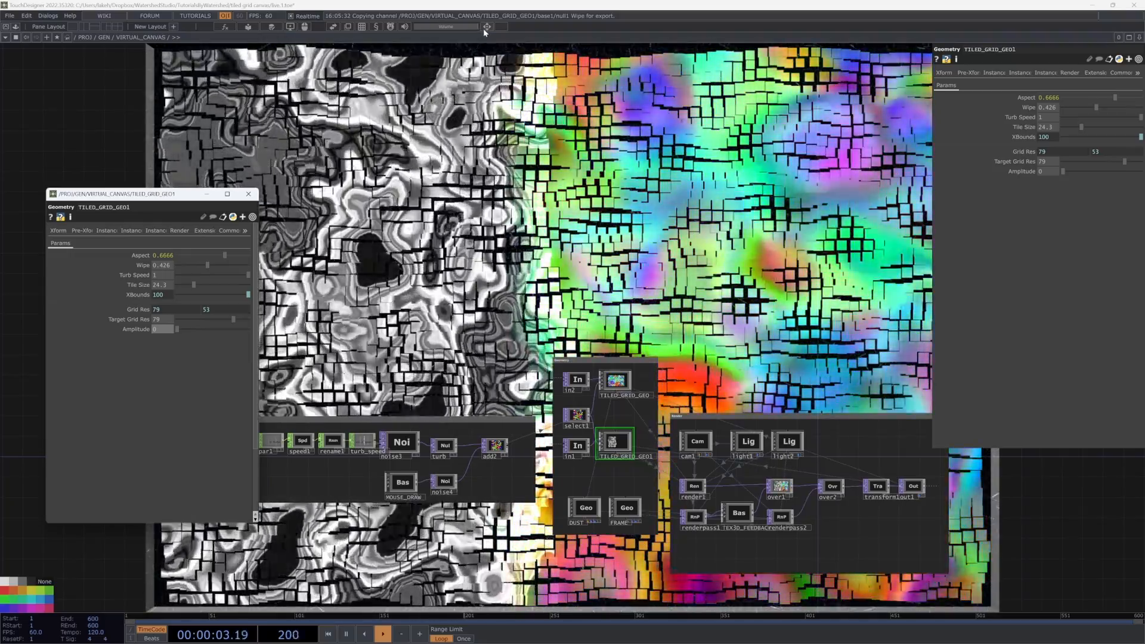
Step: Open the VIRTUAL_CANVAS parameters and set its Amplitude to 1.5
left_click(487, 27)
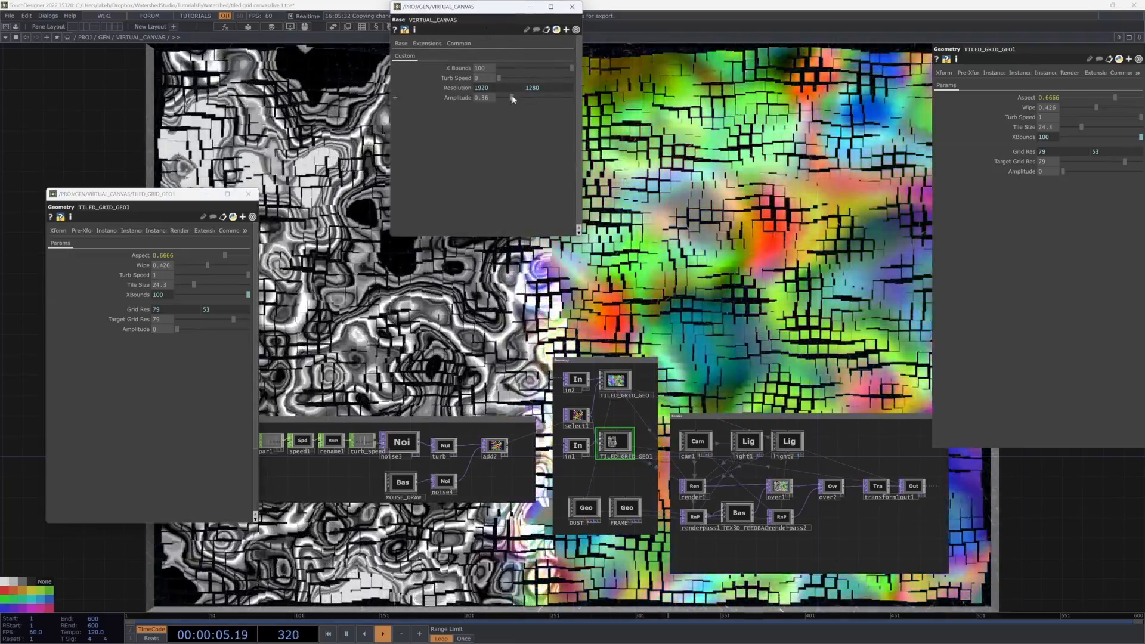
left_click_drag(512, 97, 477, 99)
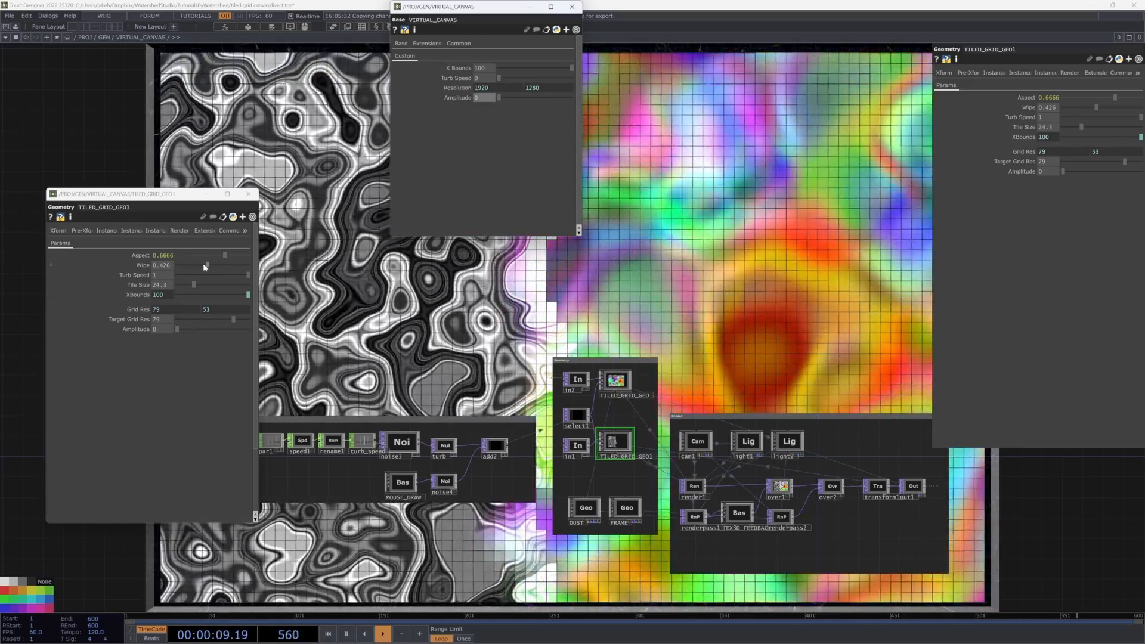
left_click_drag(499, 97, 555, 100)
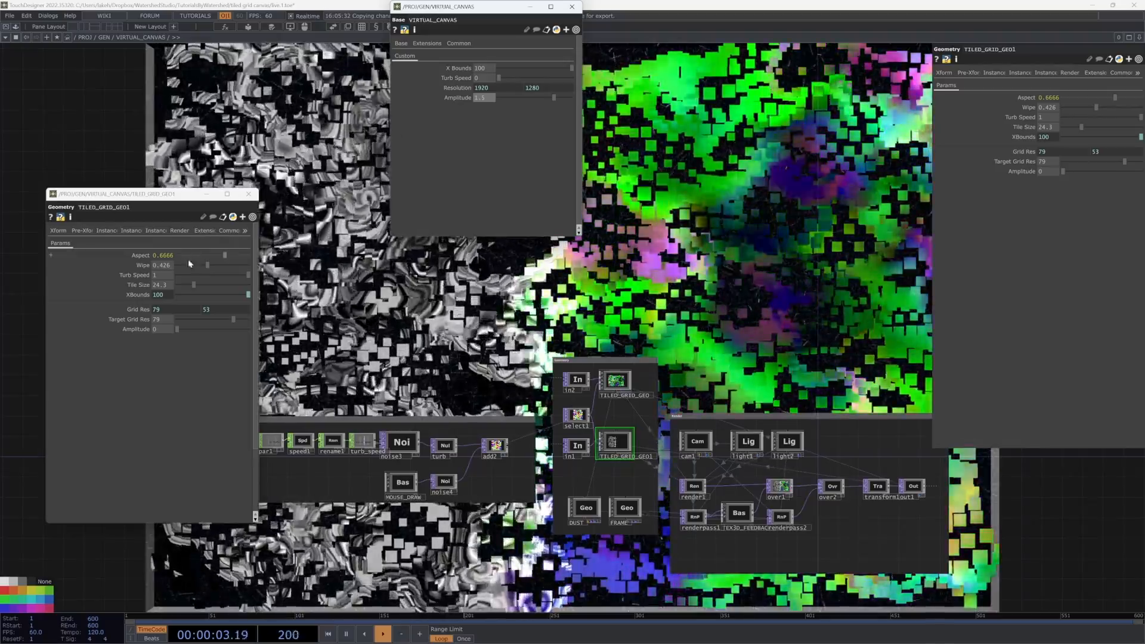
Step: Set TILED_GRID_GEO1's Wipe back to 0
left_click_drag(207, 265, 172, 268)
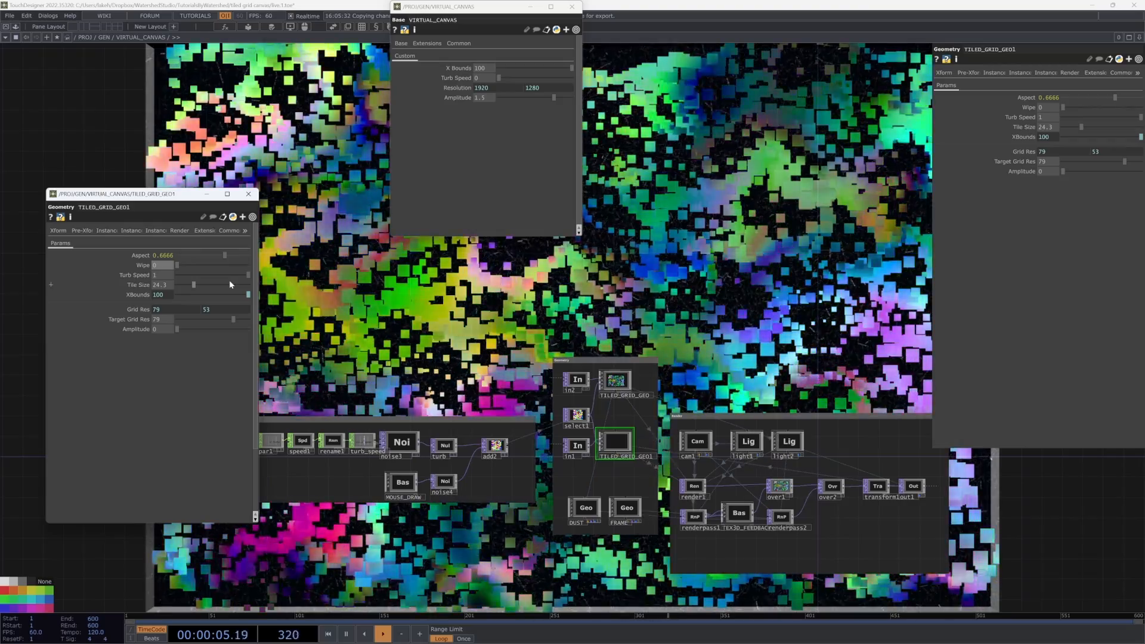
scroll(630, 428, "up", 1)
scroll(631, 428, "up", 3)
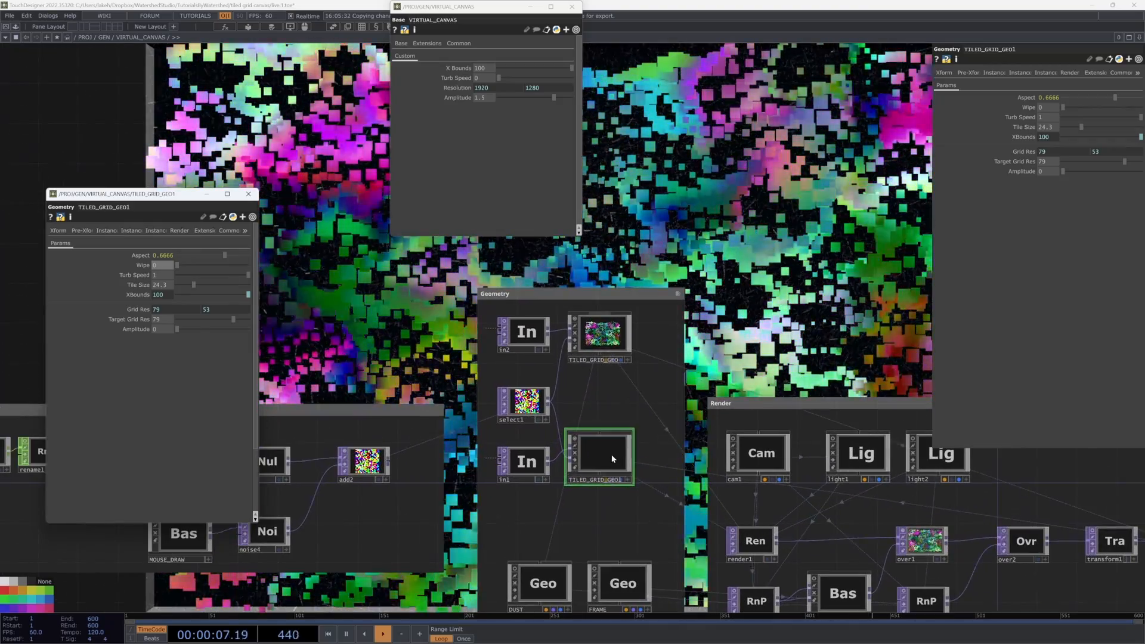
scroll(606, 428, "up", 2)
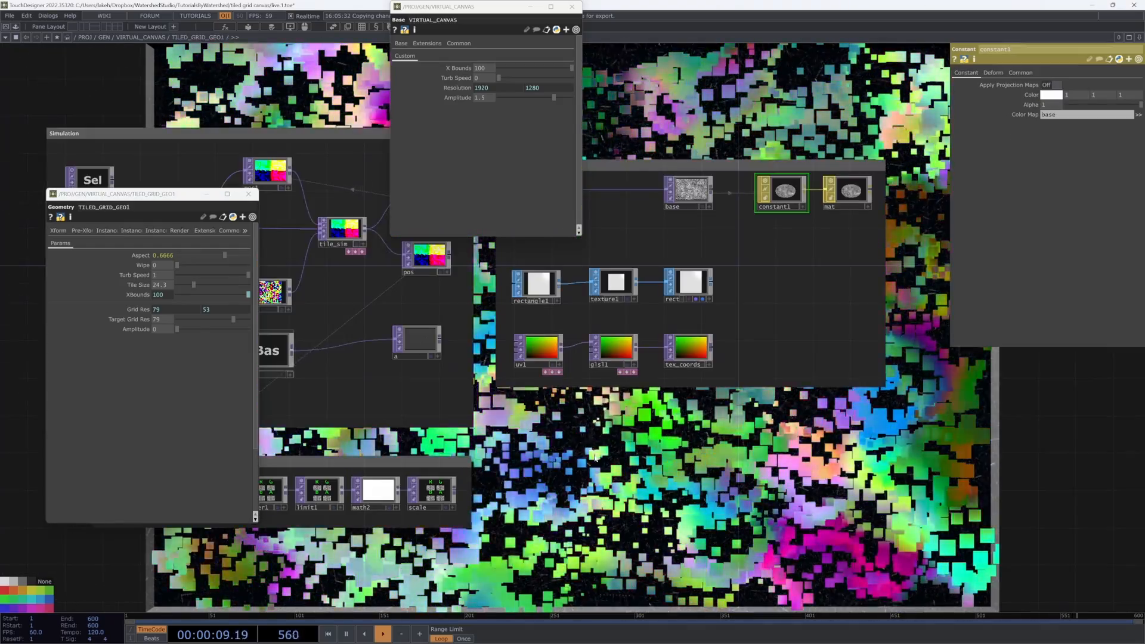
scroll(607, 386, "up", 2)
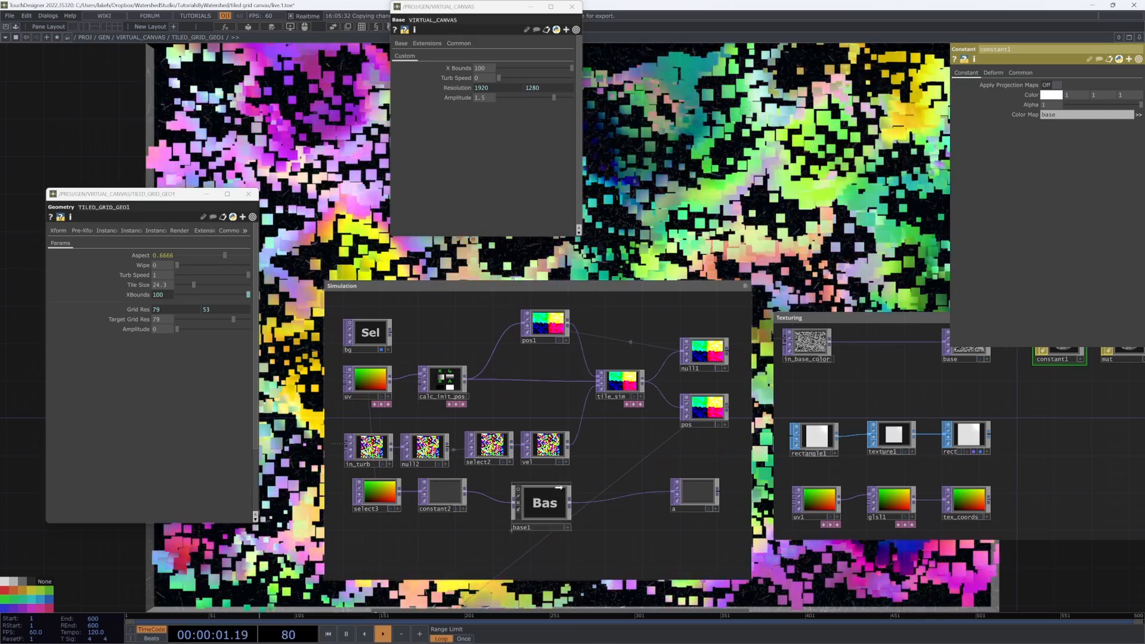
scroll(544, 493, "up", 3)
scroll(480, 360, "up", 2)
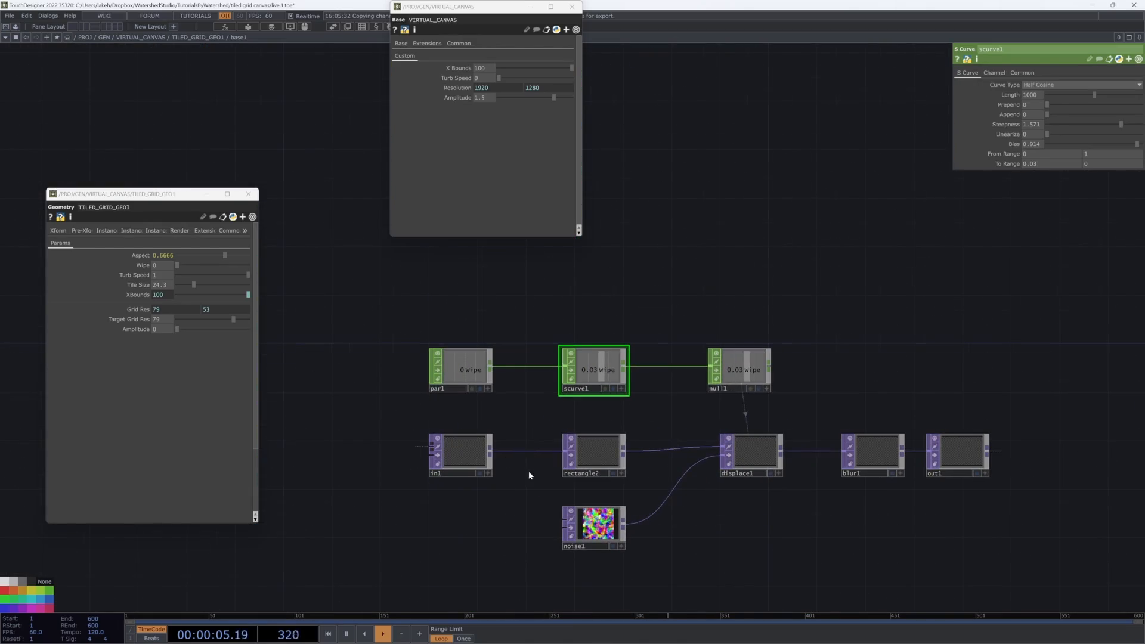
scroll(529, 475, "down", 6)
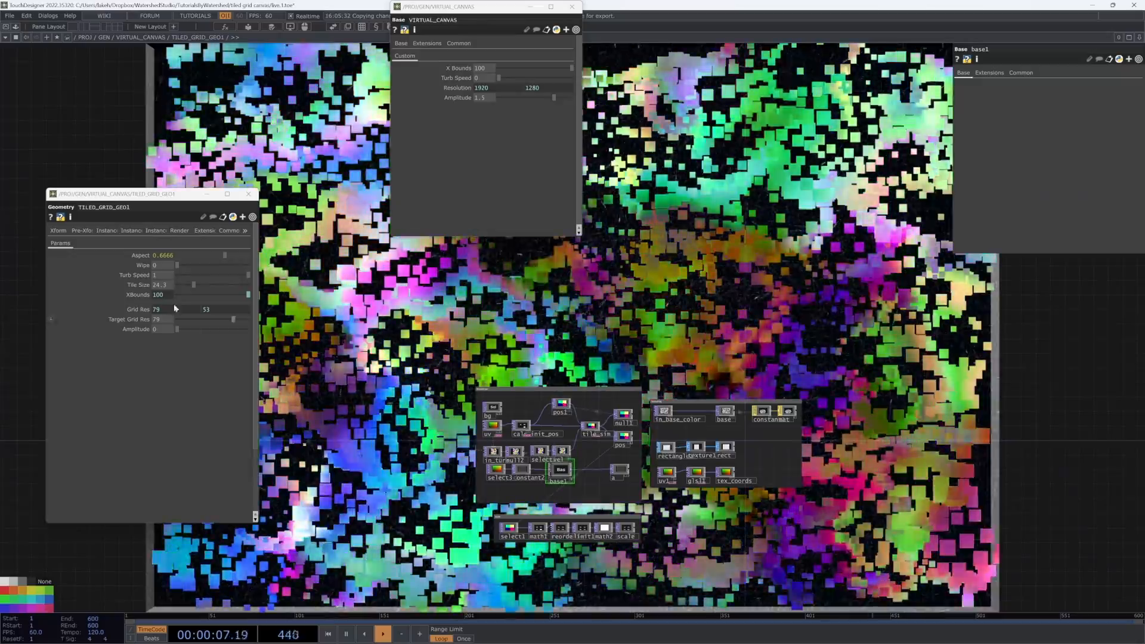
mouse_move(177, 264)
left_mouse_down()
mouse_move(245, 272)
mouse_move(166, 275)
left_mouse_up()
Step: Enter TILED_GRID_GEO1's base1 network and move the par1 node up above the wipe chain
scroll(620, 432, "up", 5)
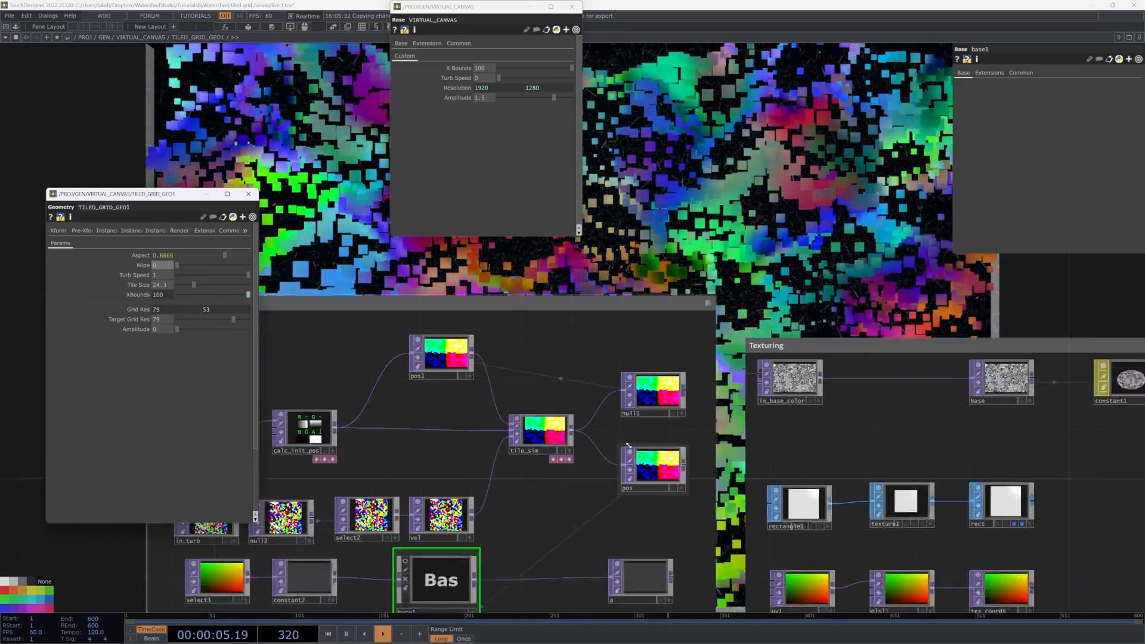
scroll(614, 432, "down", 5)
scroll(629, 456, "up", 3)
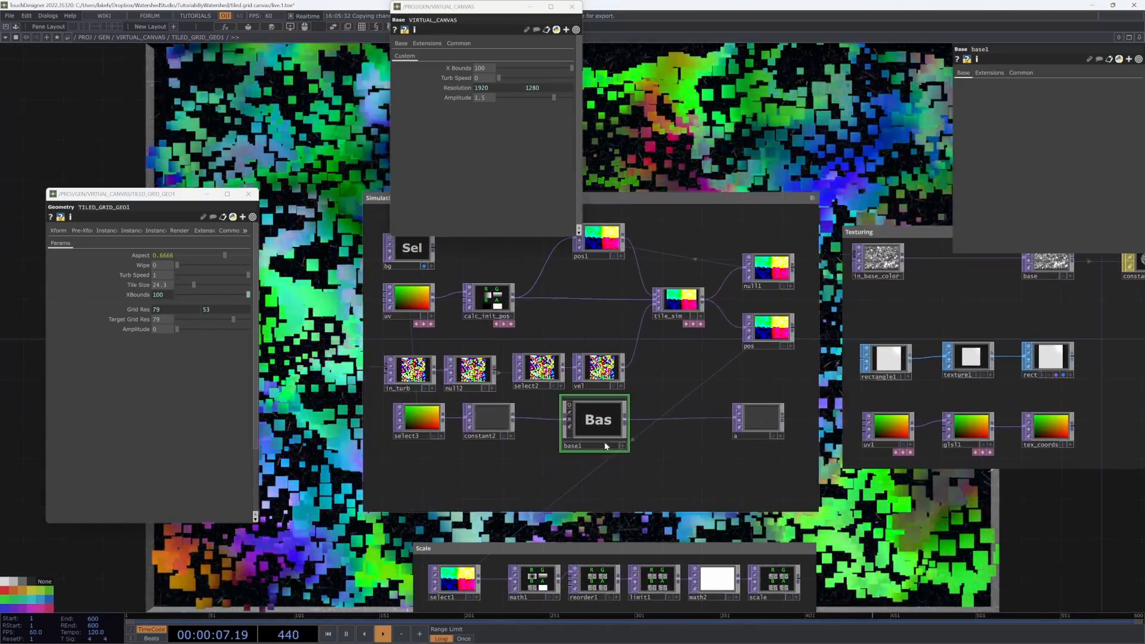
scroll(605, 446, "up", 3)
scroll(530, 441, "down", 3)
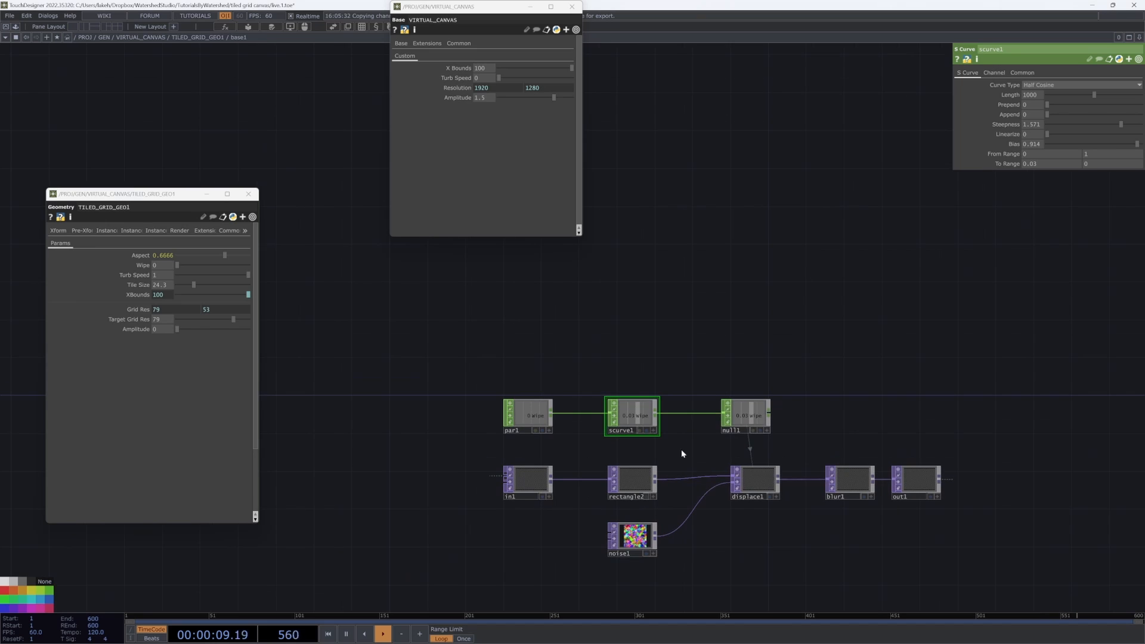
scroll(656, 484, "up", 3)
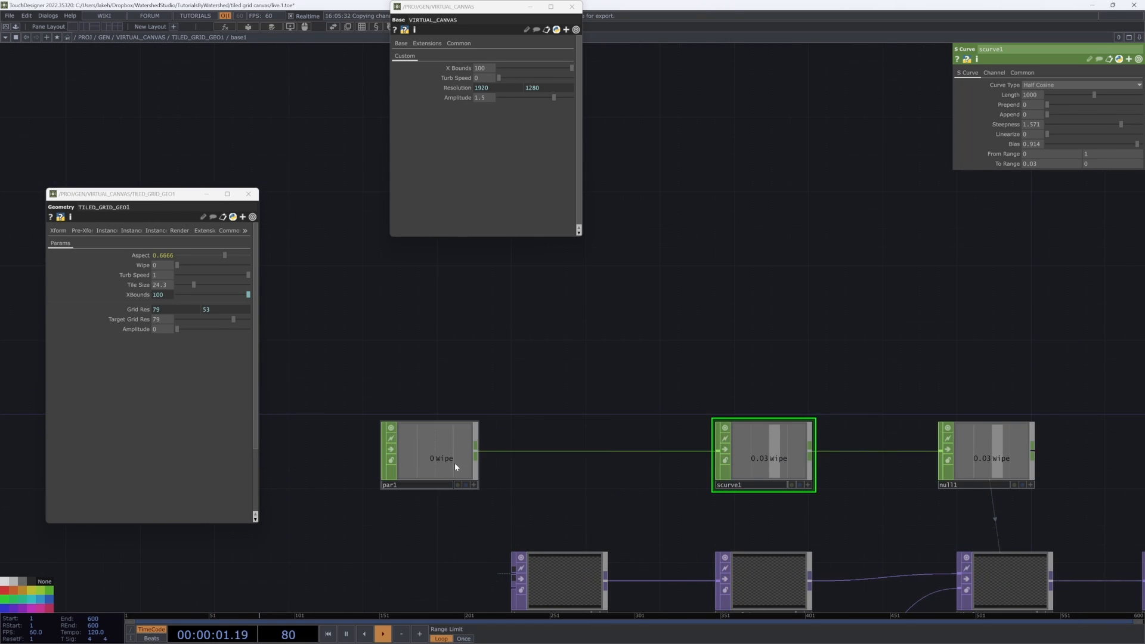
left_click_drag(548, 434, 634, 433)
left_click_drag(528, 446, 528, 409)
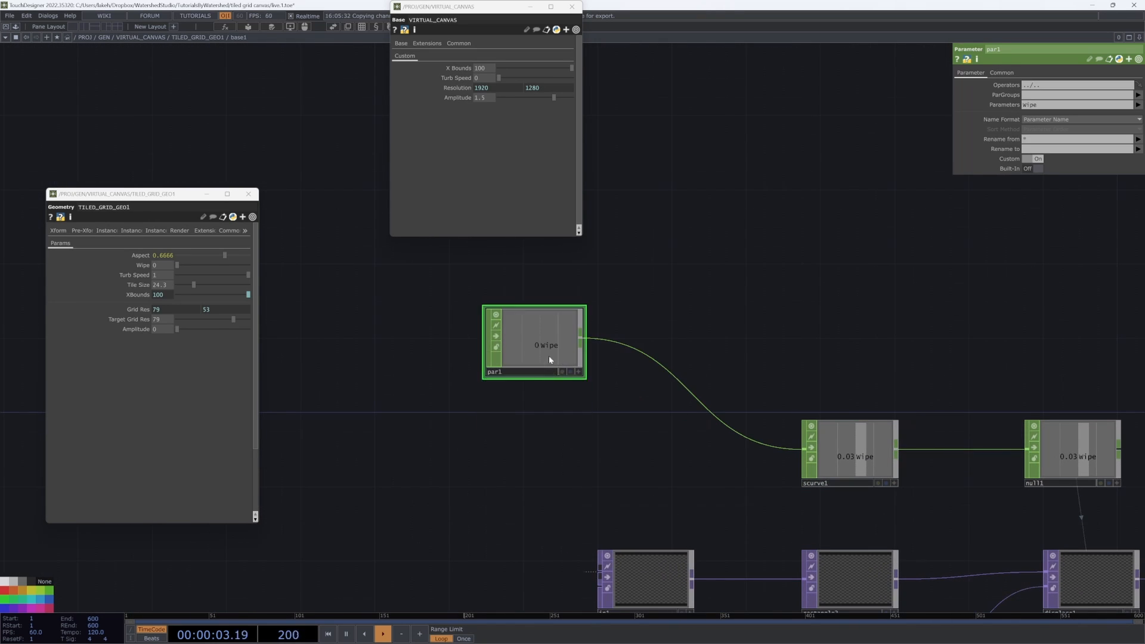
Step: Add an LFO CHOP below par1 and set its Type to Pulse
key("Tab")
left_click(420, 356)
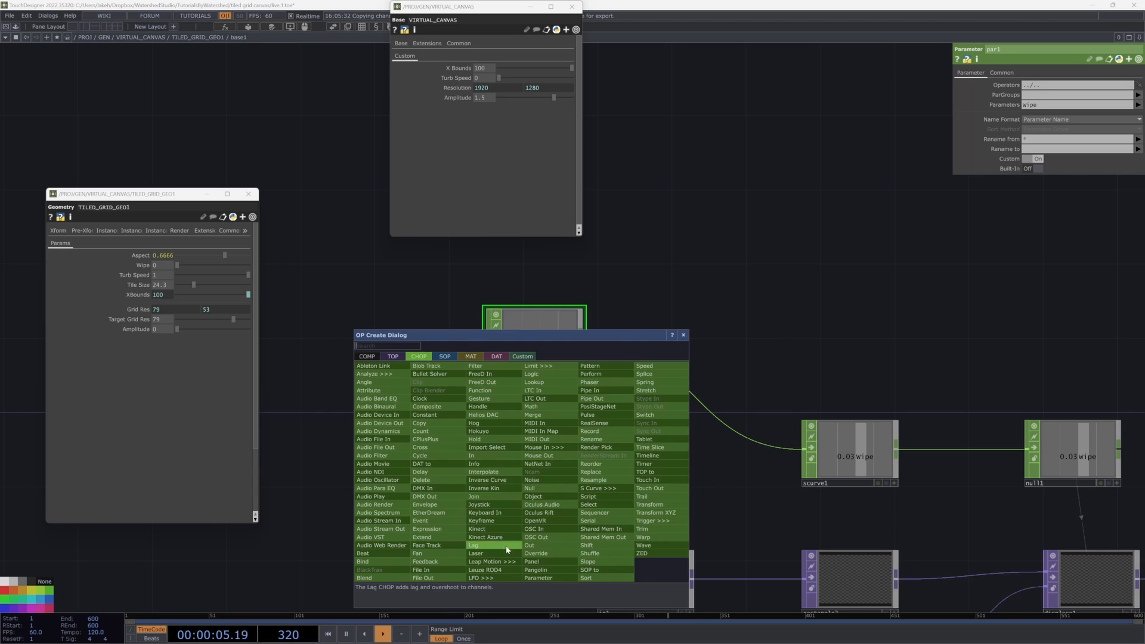
left_click(498, 575)
left_click(478, 473)
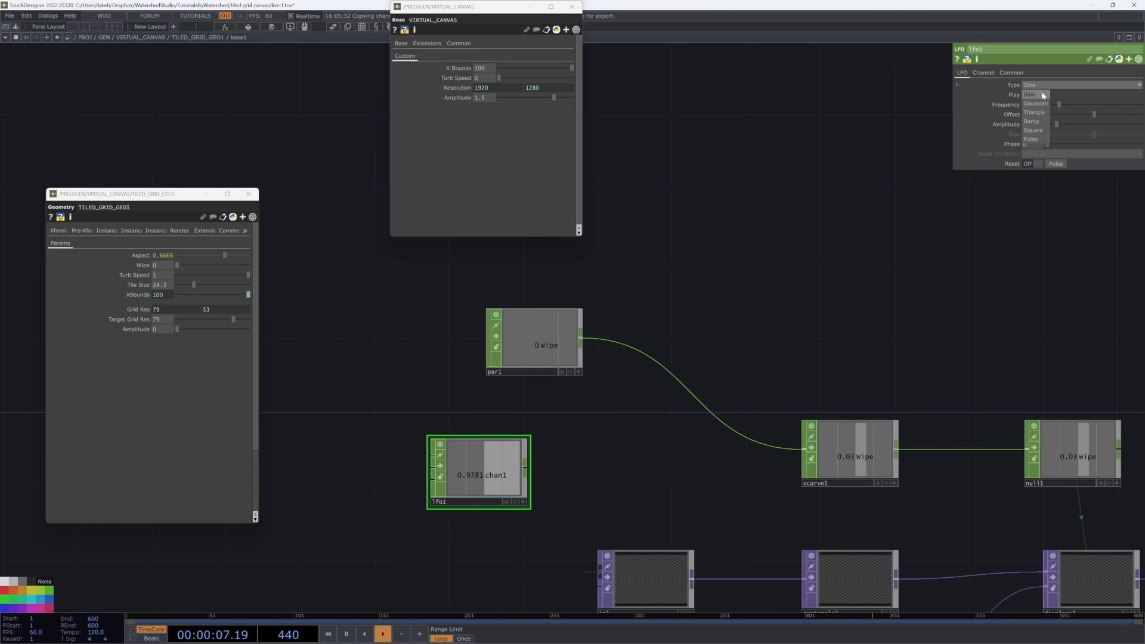
left_click(1028, 140)
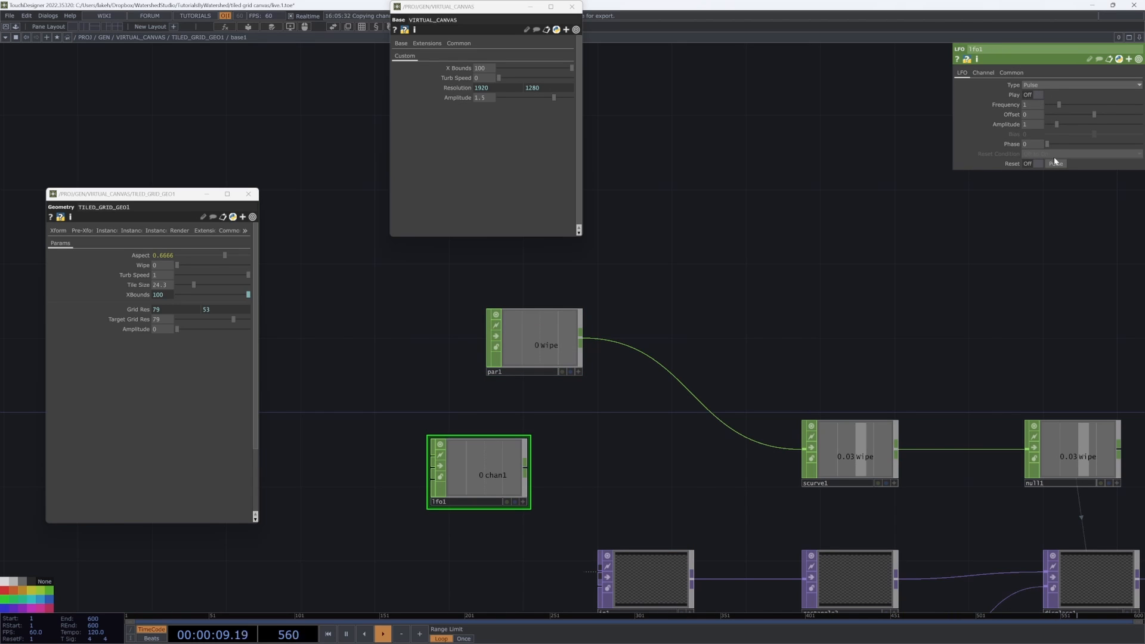
Step: Append a Filter CHOP after lfo1 and set its Filter Width to 5
right_click(522, 468)
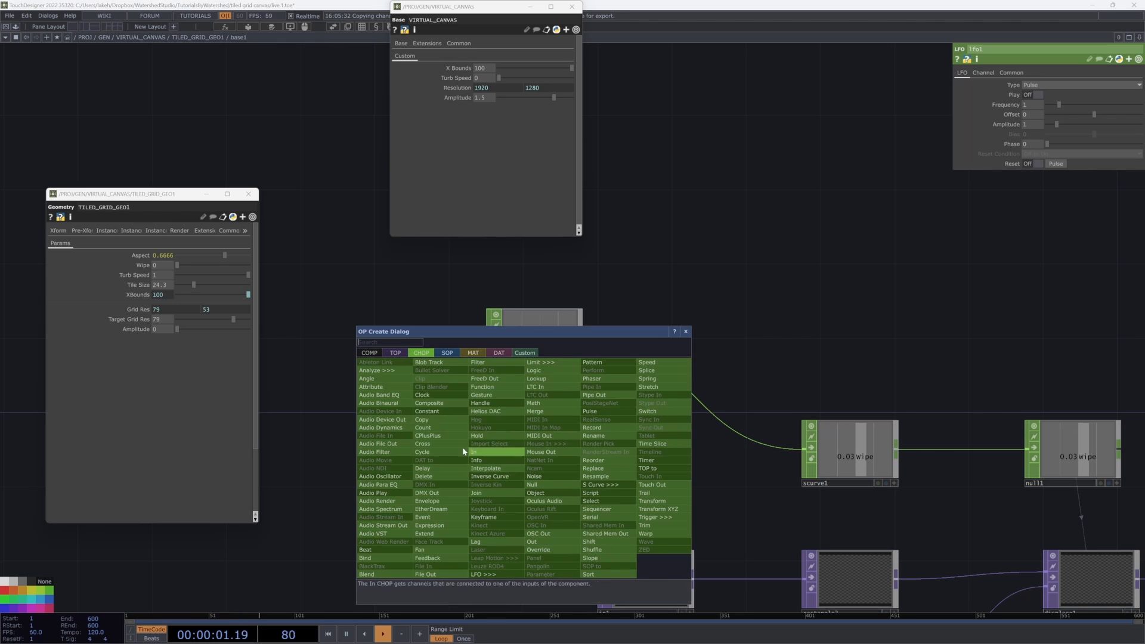
left_click(509, 365)
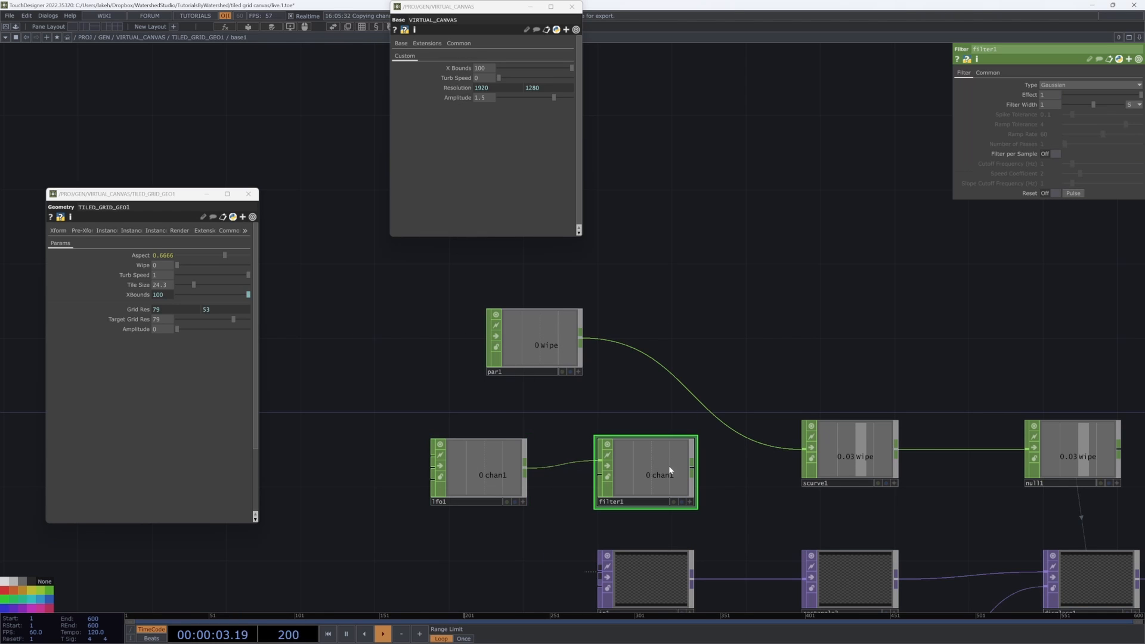
left_click_drag(655, 426, 629, 427)
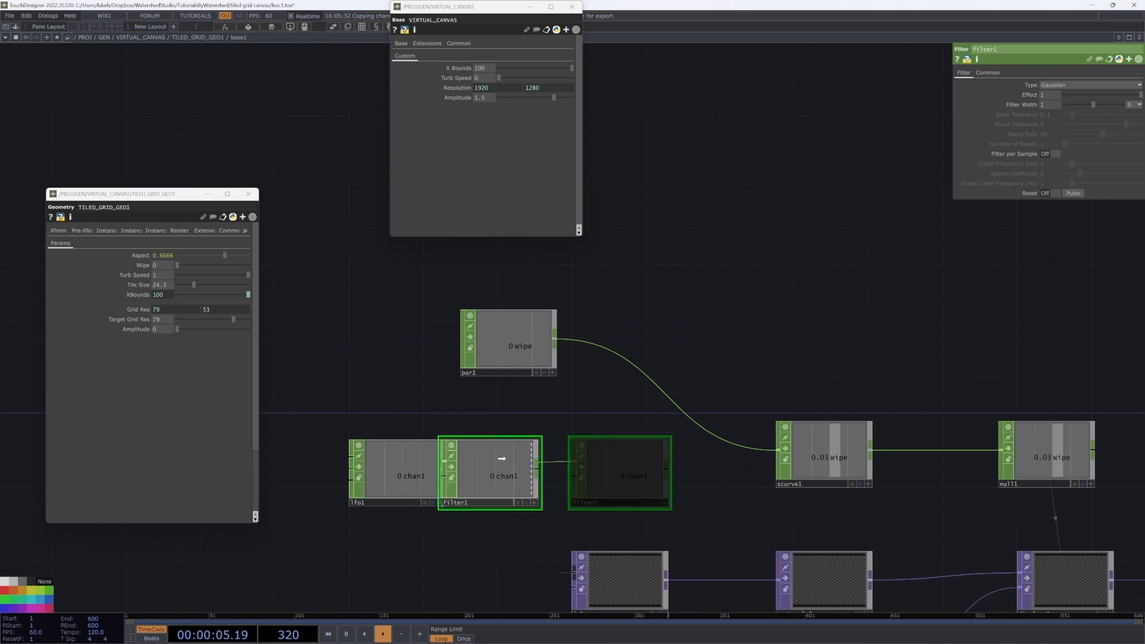
left_click_drag(537, 413, 618, 425)
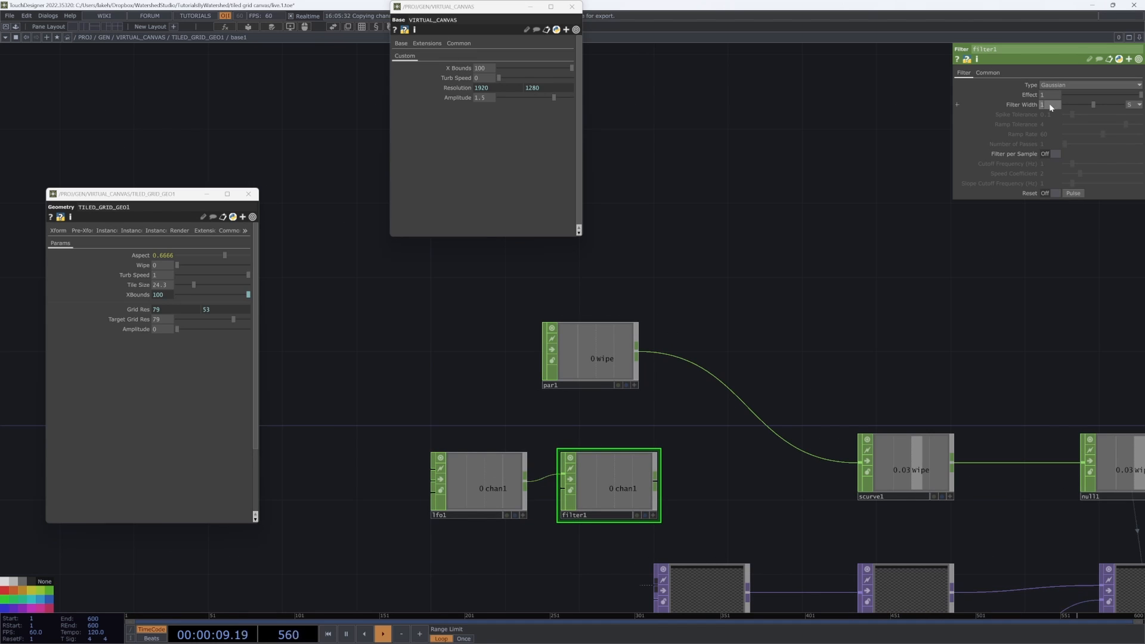
left_click_drag(1050, 108, 1006, 108)
type("5")
key("Return")
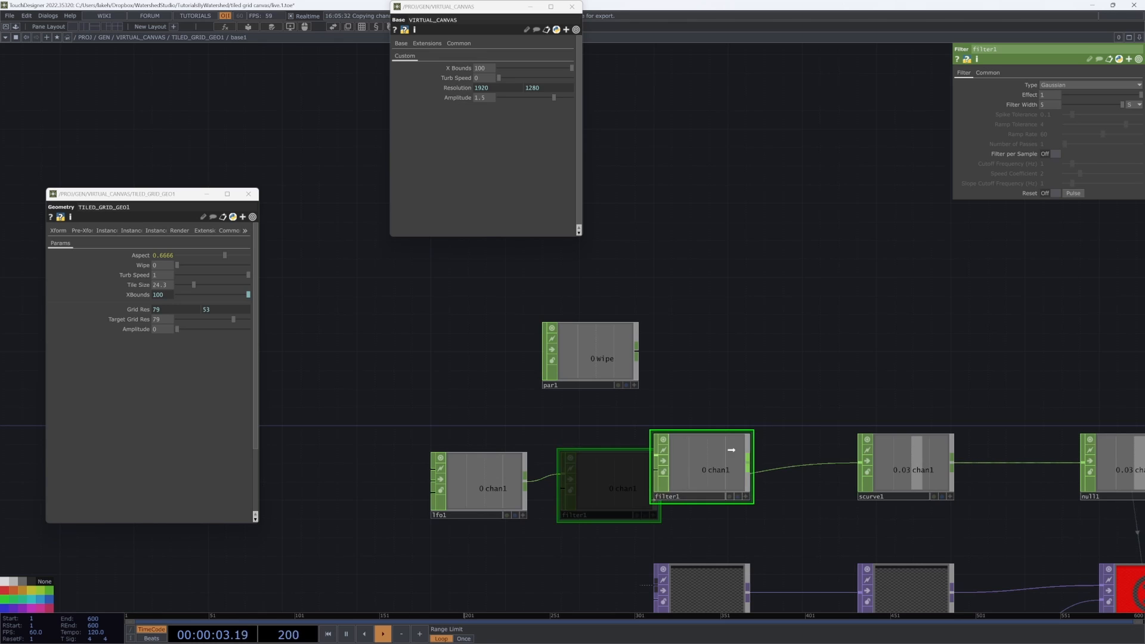
Step: Wire filter1 into scurve1 in place of par1
left_click_drag(589, 460, 590, 460)
left_click_drag(838, 404, 590, 434)
left_click_drag(694, 492, 621, 492)
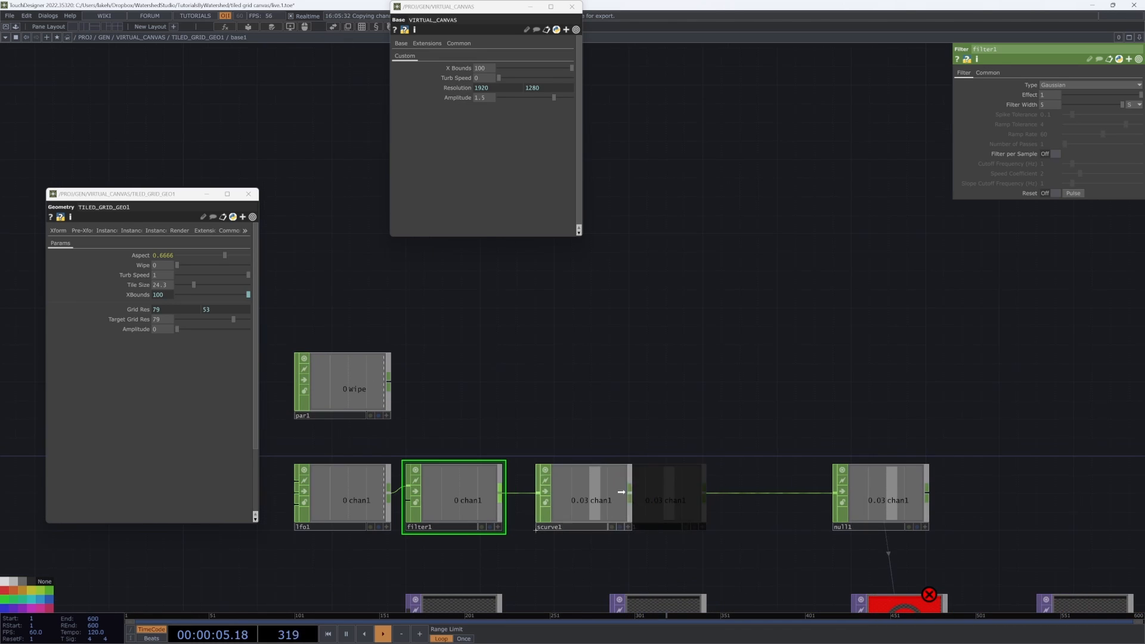
Step: Insert a Rename CHOP between scurve1 and null1 that renames the channel to wipe
left_click(743, 486)
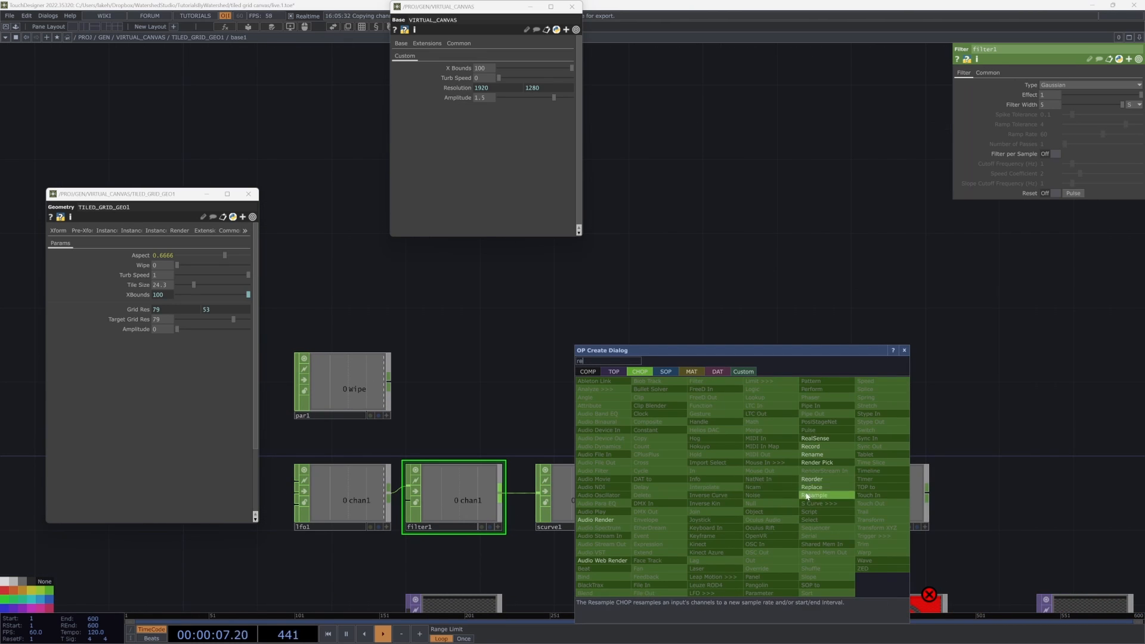
left_click(812, 455)
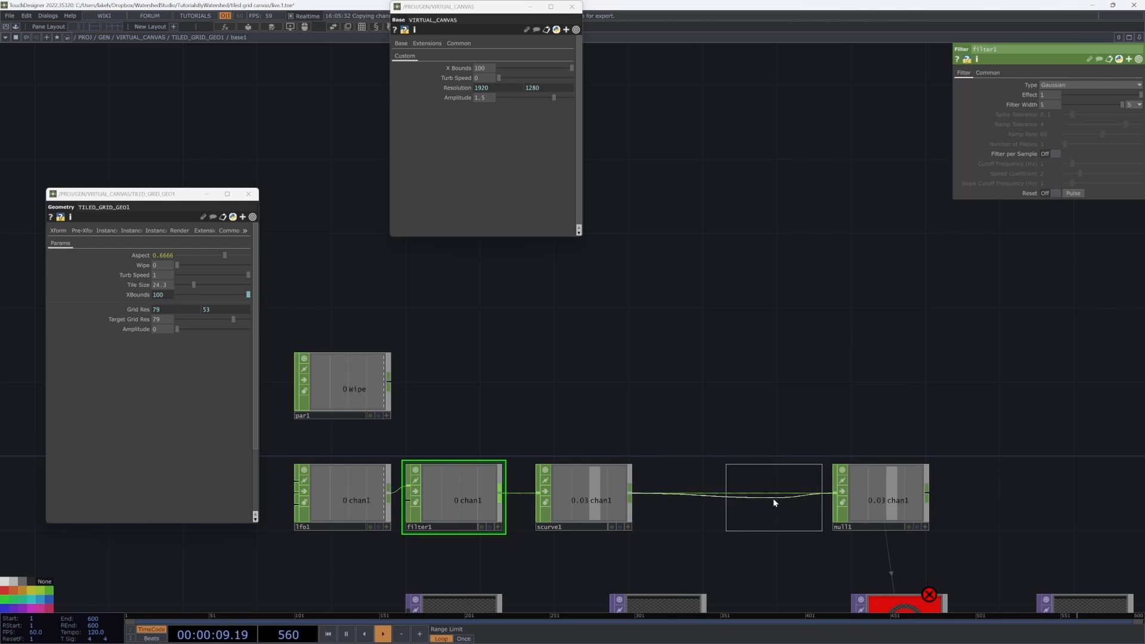
left_click(773, 498)
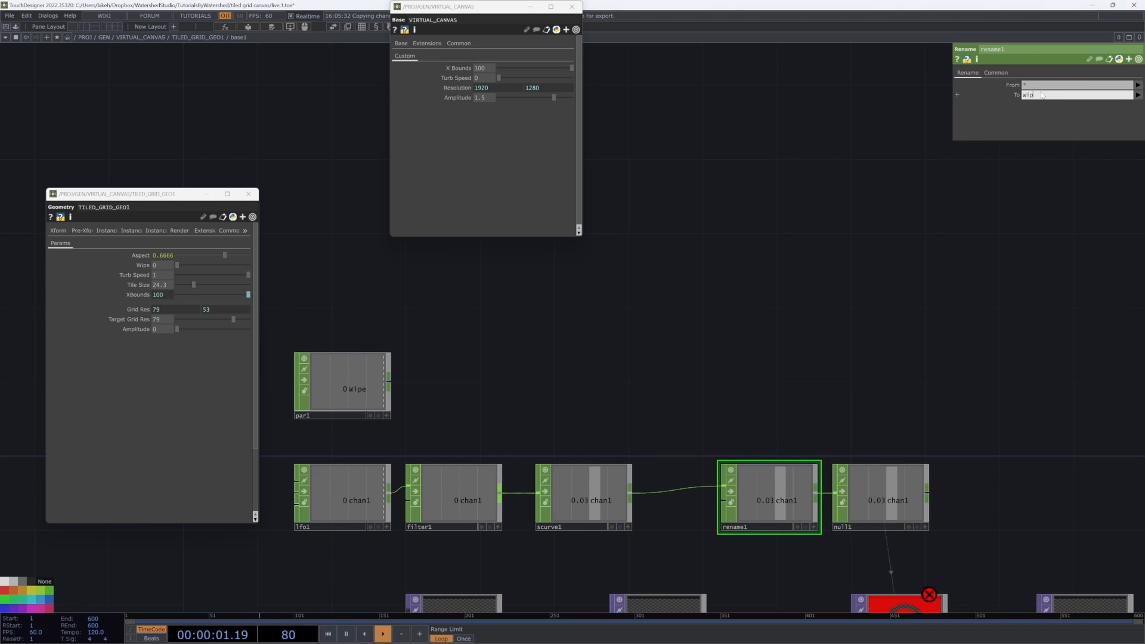
left_click_drag(733, 338, 694, 295)
scroll(779, 288, "down", 3)
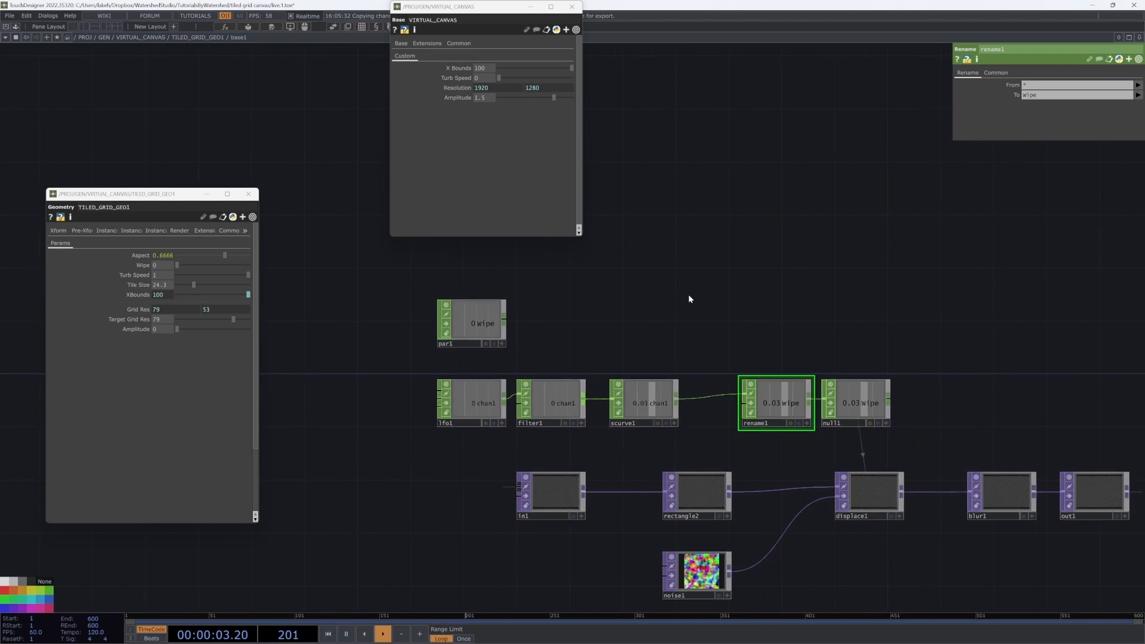
Step: Insert a Count CHOP on the wire between lfo1 and filter1
left_click(435, 407)
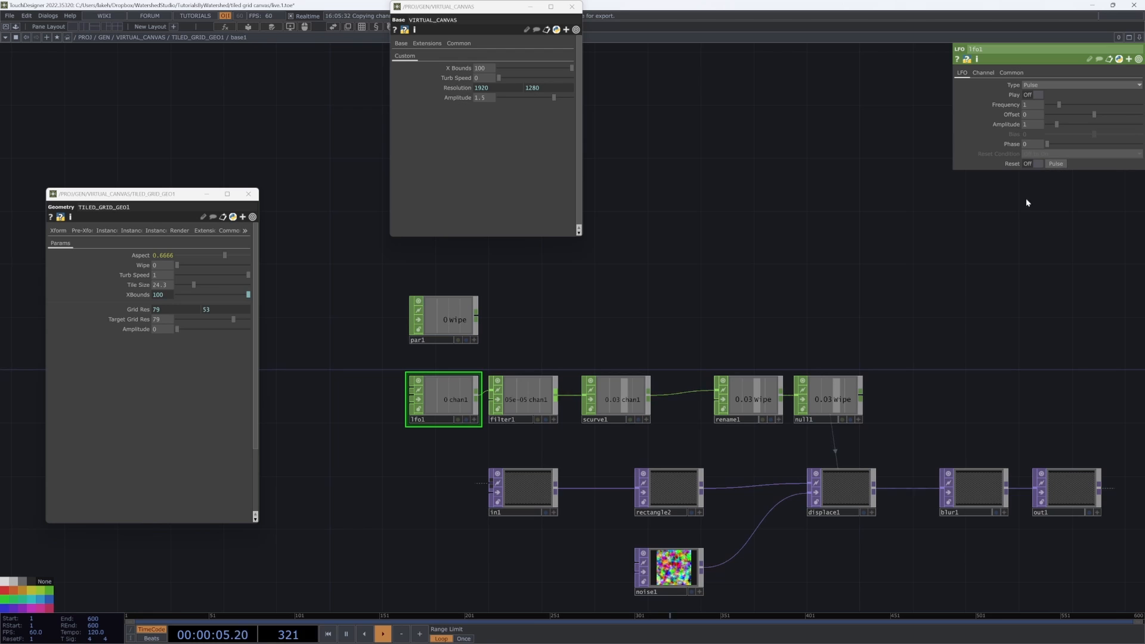
left_click_drag(888, 232, 841, 304)
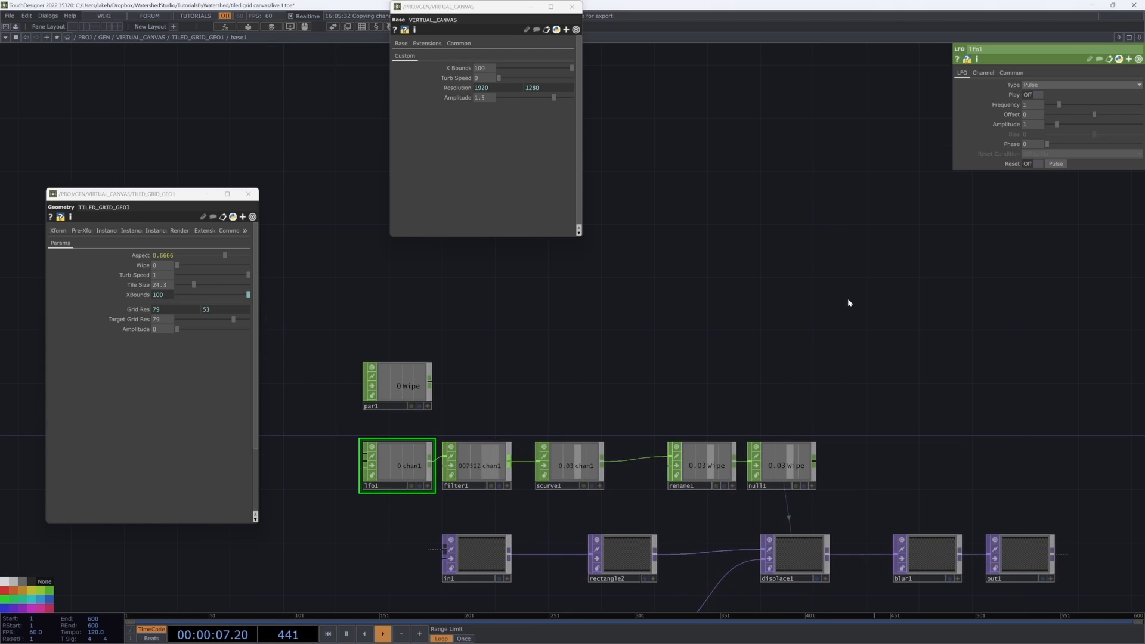
left_click_drag(652, 340, 750, 343)
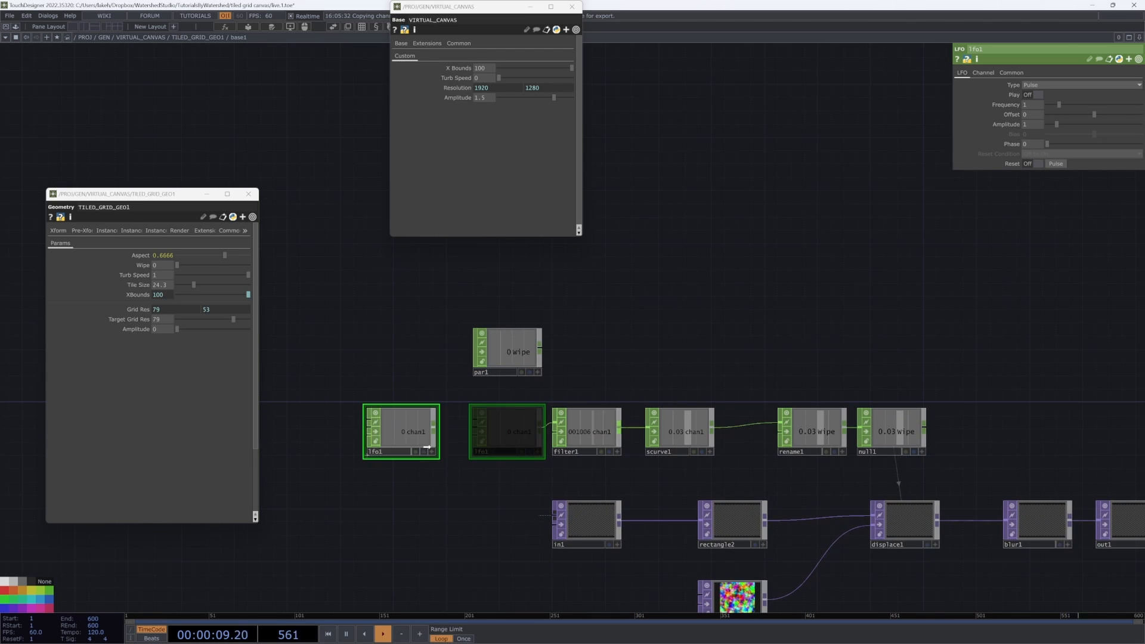
left_click_drag(426, 447, 427, 447)
left_click_drag(547, 448, 694, 440)
left_click_drag(521, 432, 455, 433)
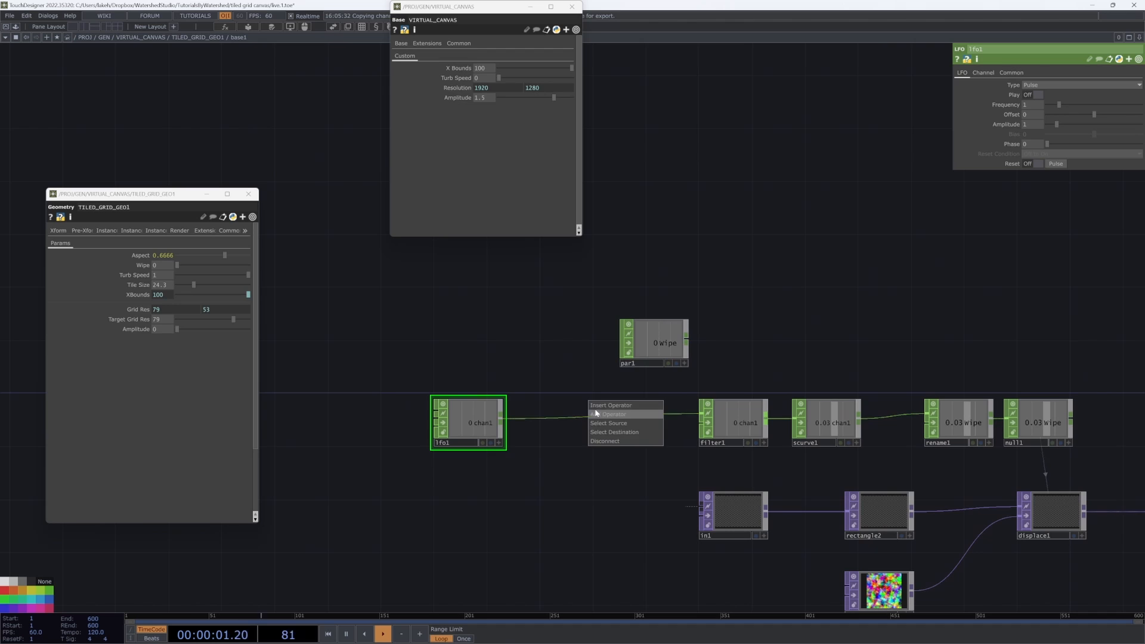
left_click(596, 414)
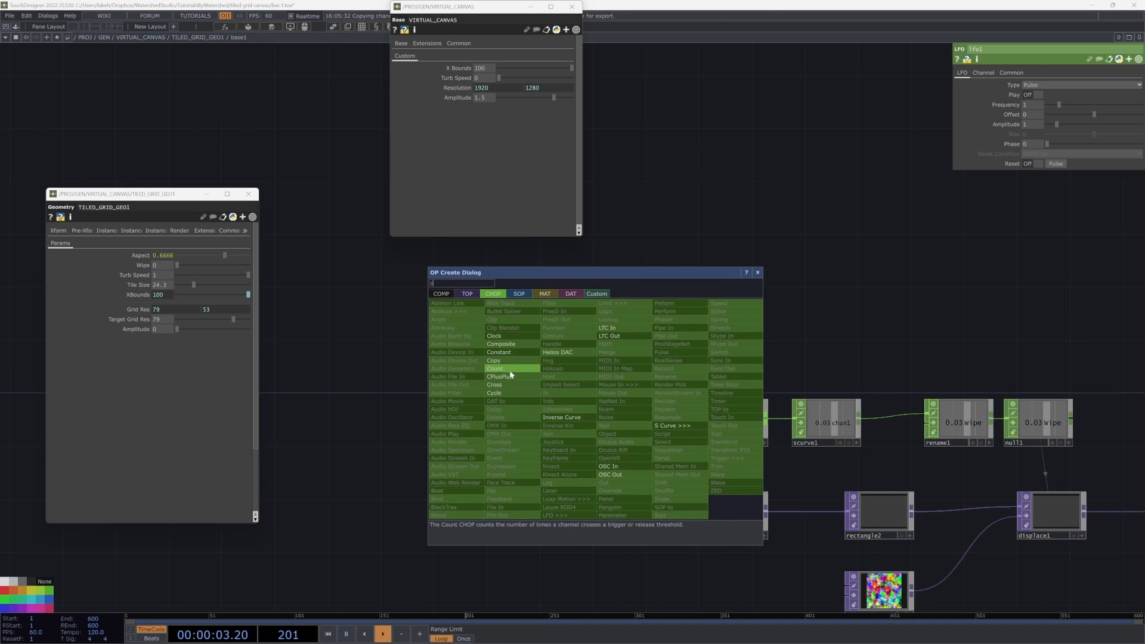
left_click(511, 370)
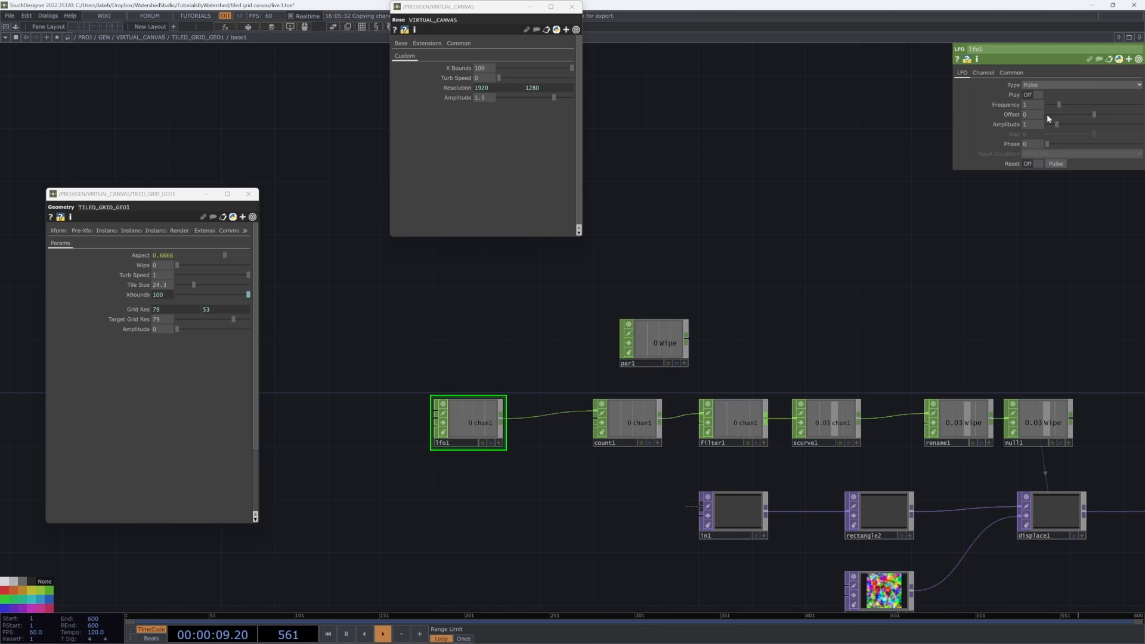
Step: Set rectangle2's Size X expression to op('null1')['wipe'] so the wipe channel drives the rectangle width
left_click_drag(704, 284, 627, 289)
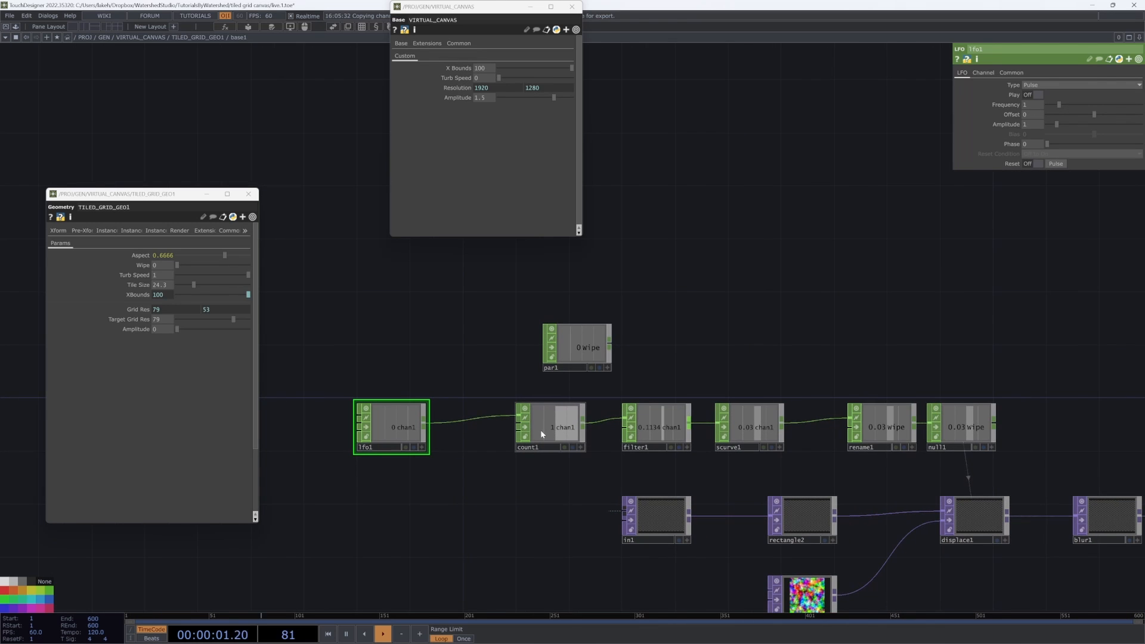
left_click_drag(896, 315, 808, 320)
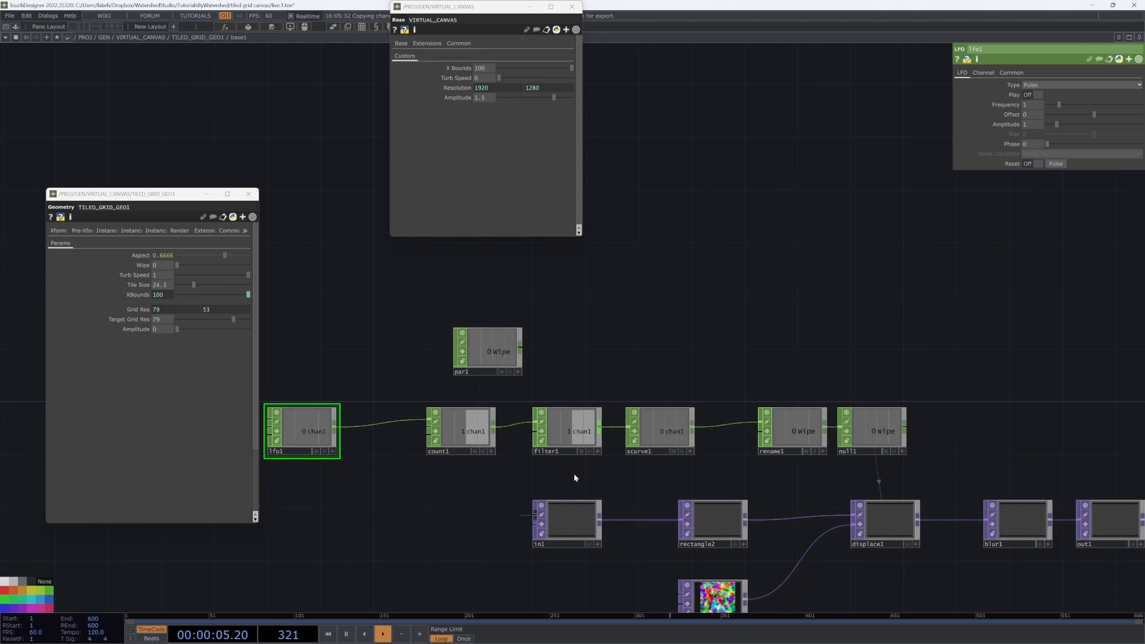
left_click(714, 520)
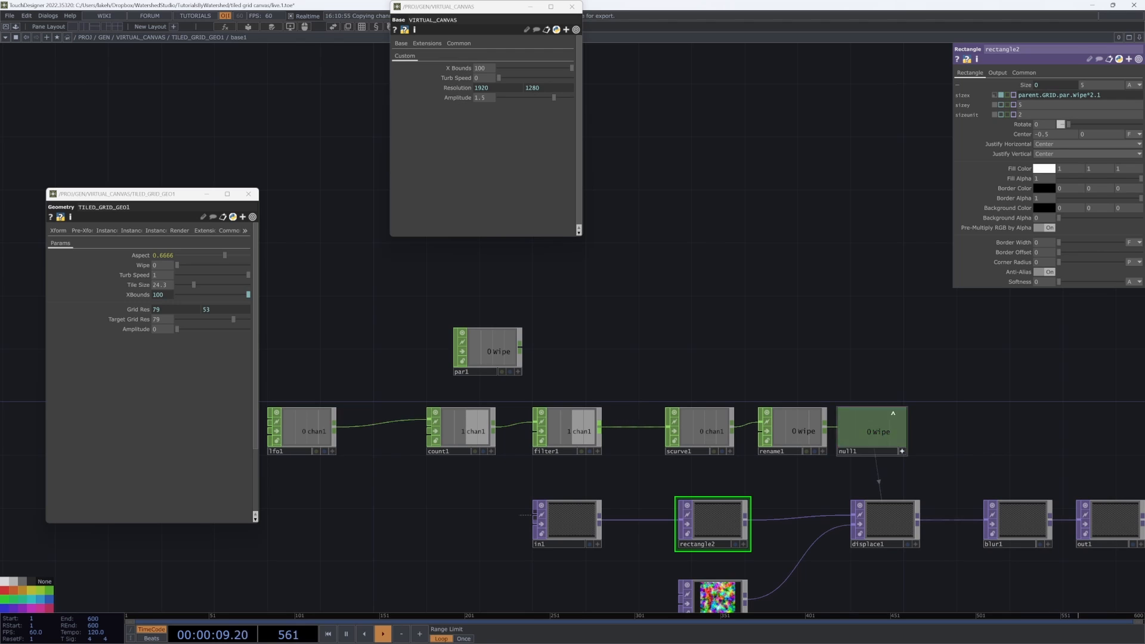
left_click(1067, 91)
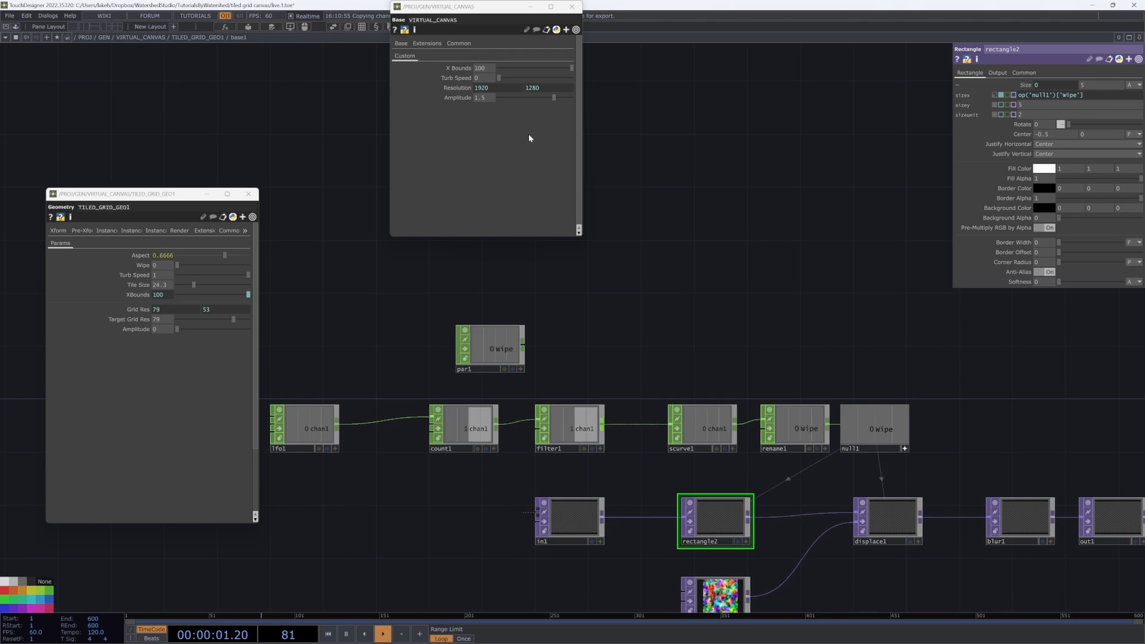
left_click_drag(844, 287, 834, 258)
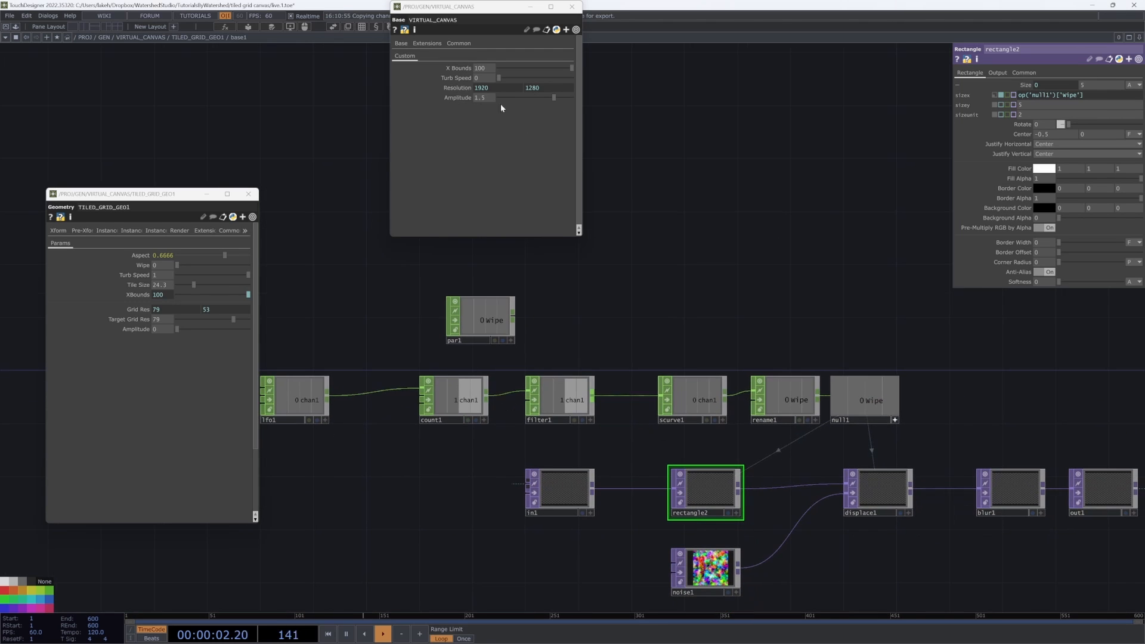
left_click(327, 383)
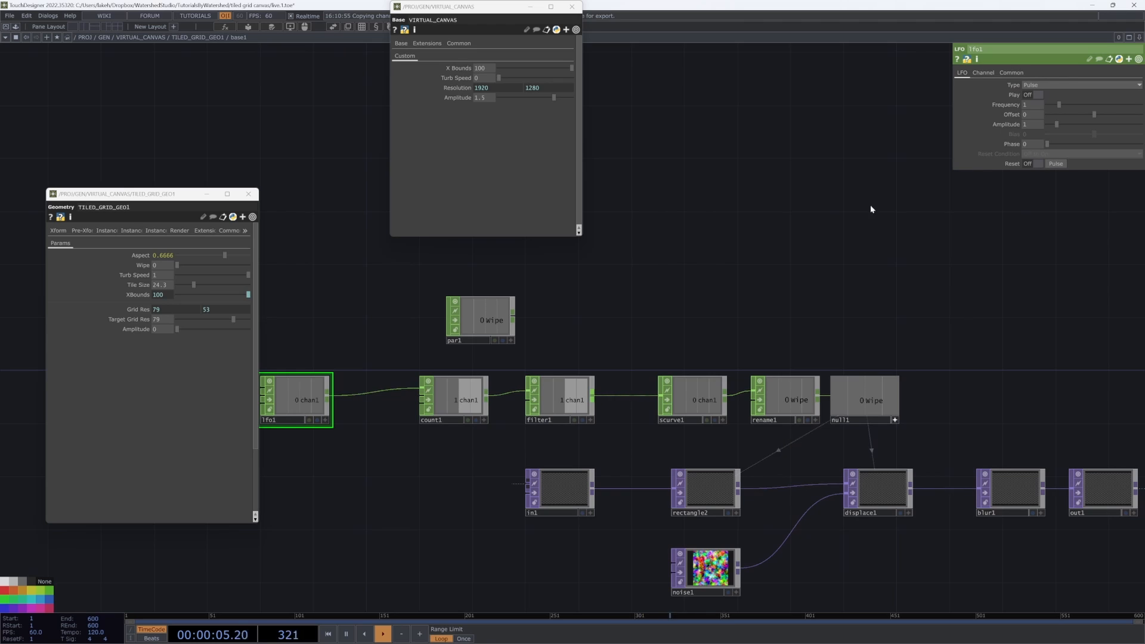
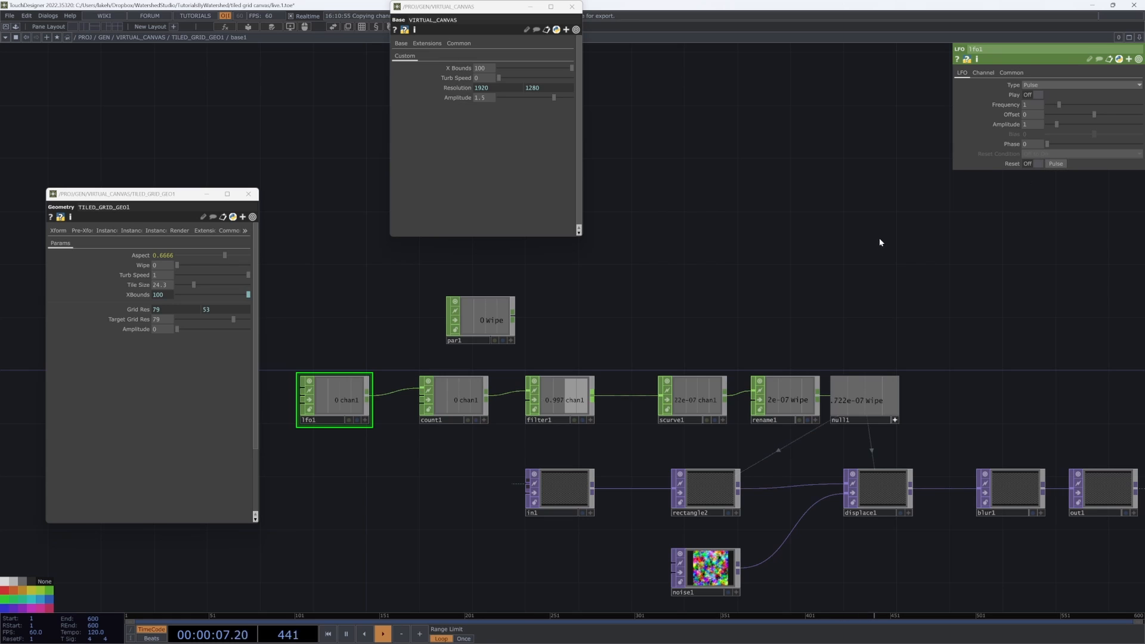
Step: Branch a new Null CHOP off filter1's output, placed above scurve1
left_click_drag(955, 381, 846, 334)
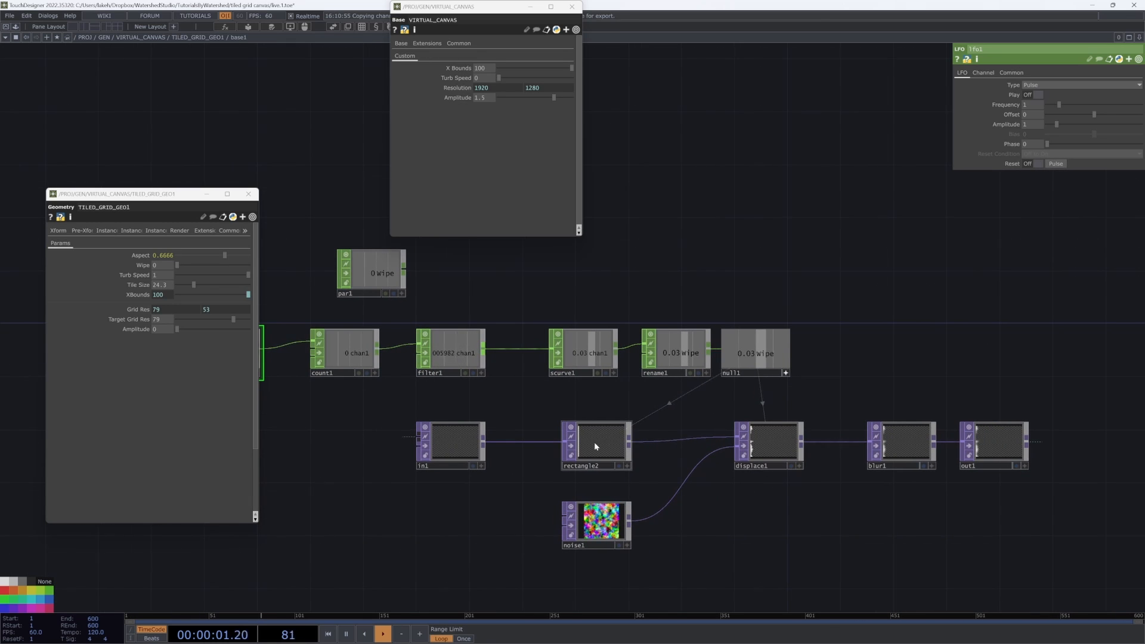
scroll(594, 442, "up", 2)
left_click(623, 461)
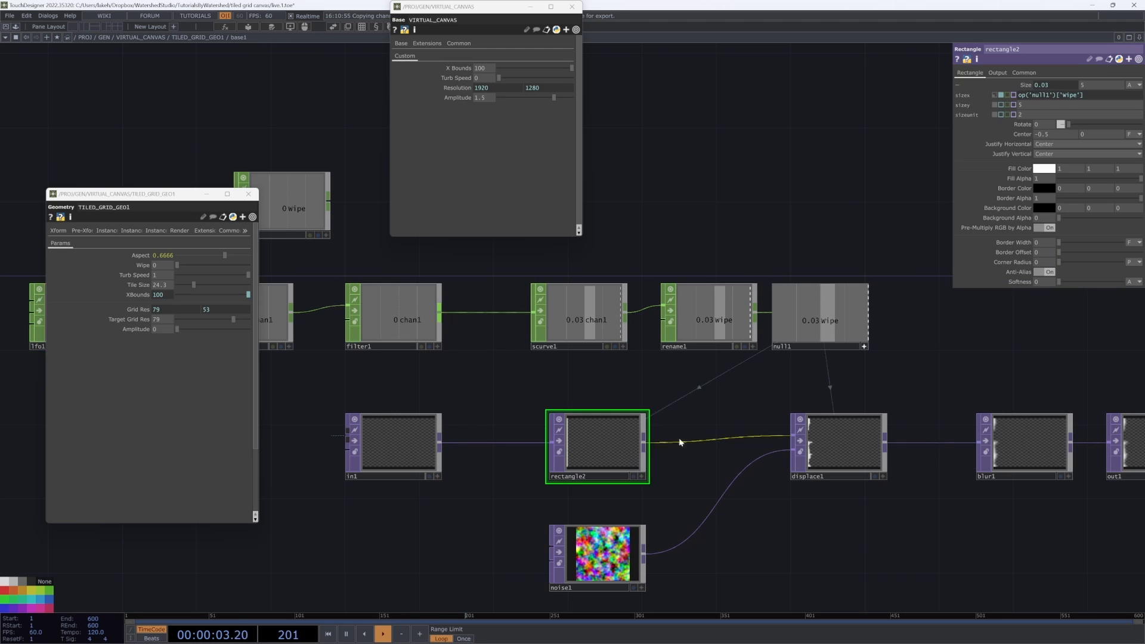
left_click_drag(817, 410, 886, 483)
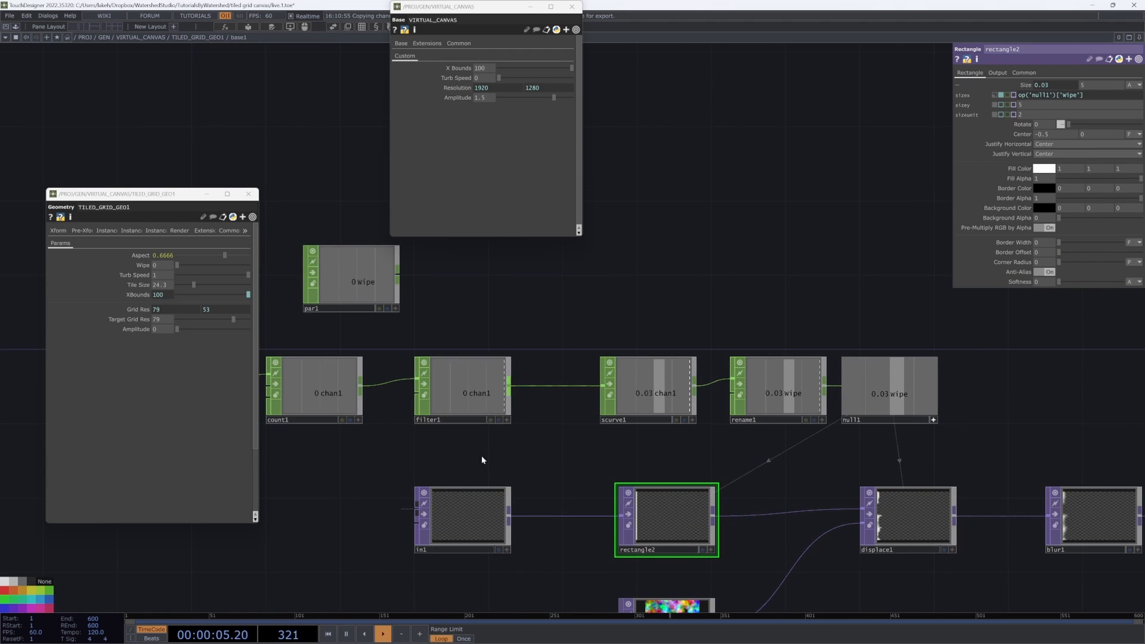
left_click_drag(482, 459, 604, 444)
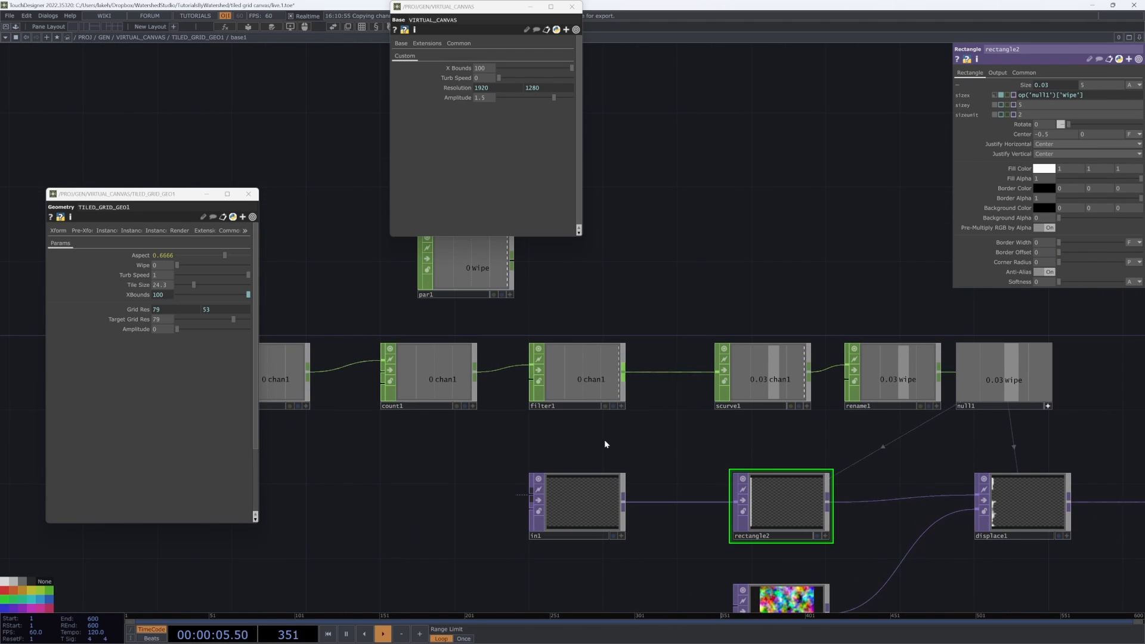
middle_click(622, 377)
left_click(633, 390)
left_click(744, 282)
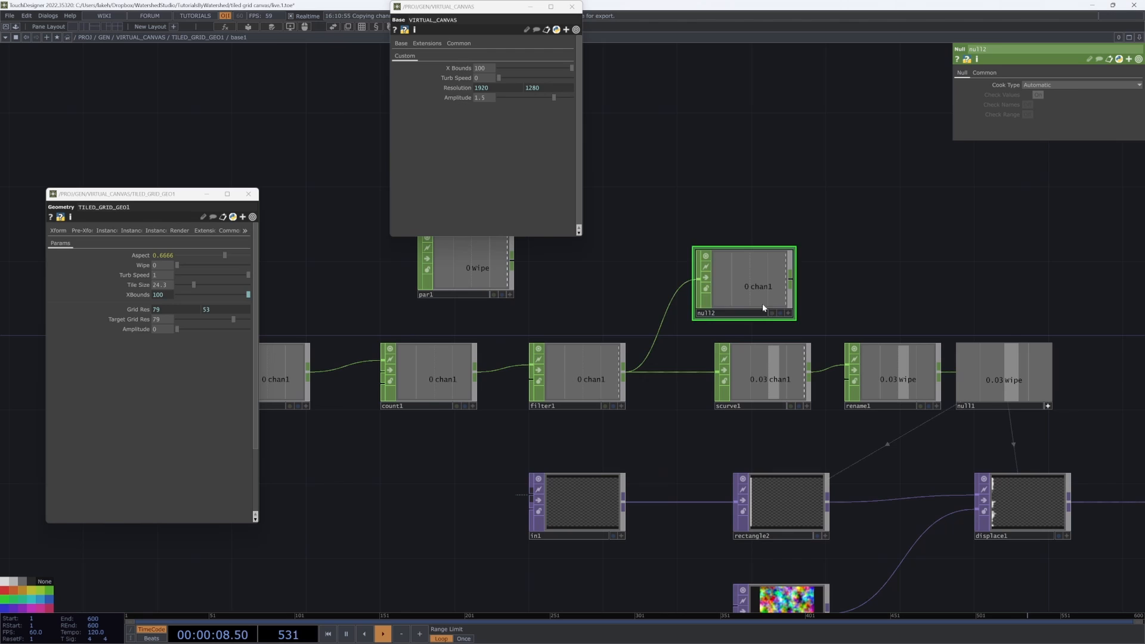
Step: Link null2's chan1 channel into rectangle2's Size X parameter in place of null1's wipe
left_click(795, 477)
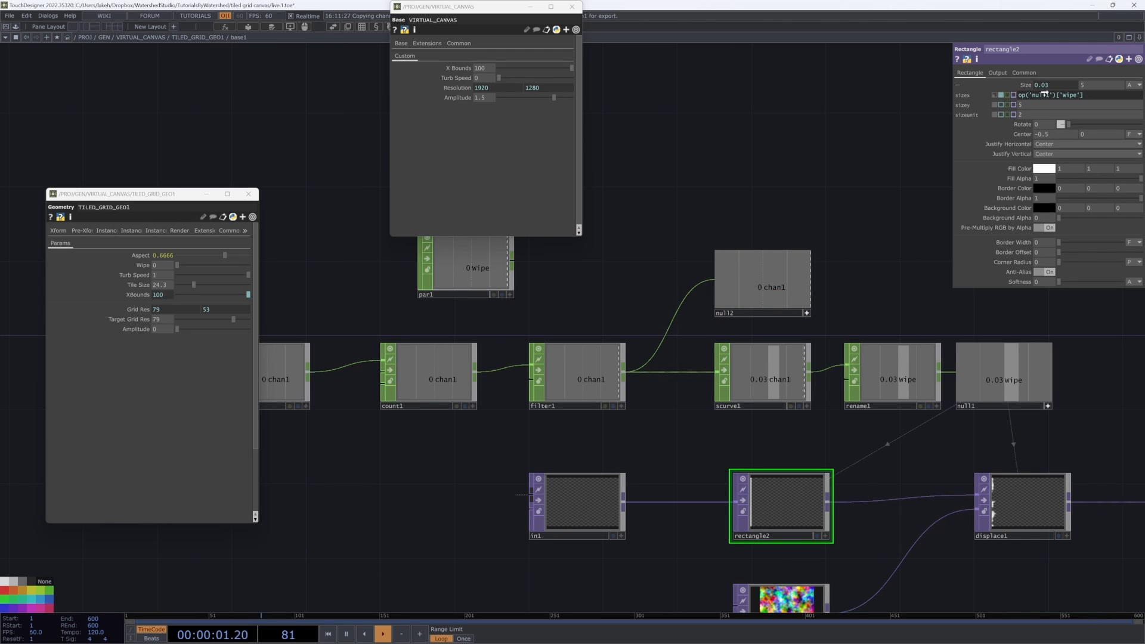
left_click(806, 313)
left_click(781, 281)
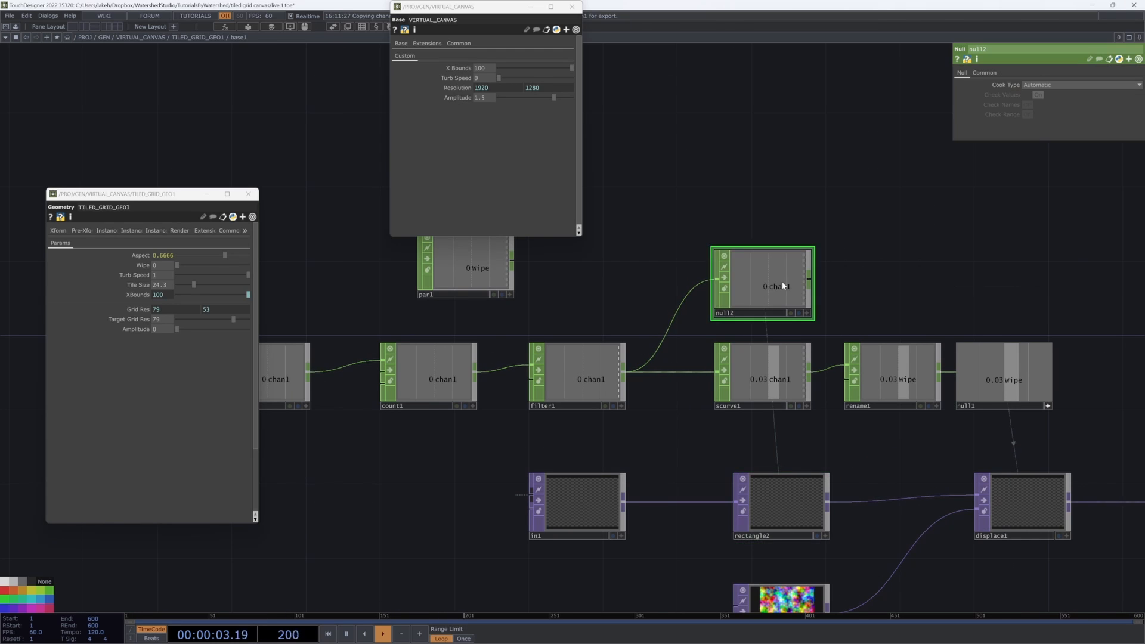
left_click_drag(898, 427, 850, 422)
left_click_drag(762, 475, 741, 480)
left_click_drag(809, 460, 727, 465)
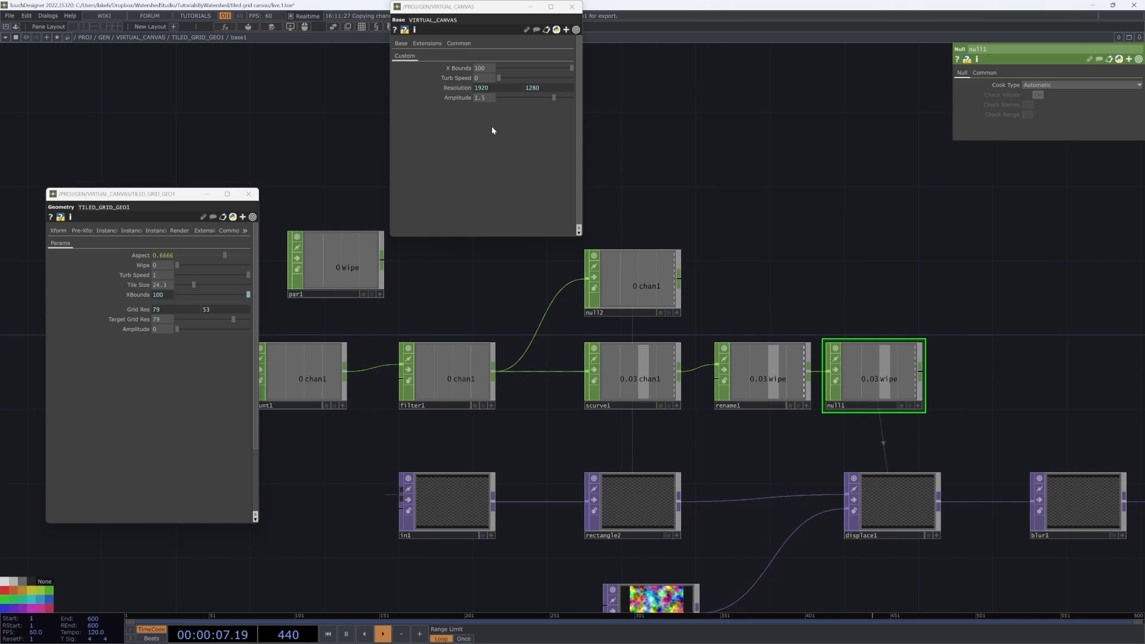
Step: Close the floating parameter windows of the grid component and the virtual canvas
left_click(298, 382)
middle_click_drag(302, 403, 421, 388)
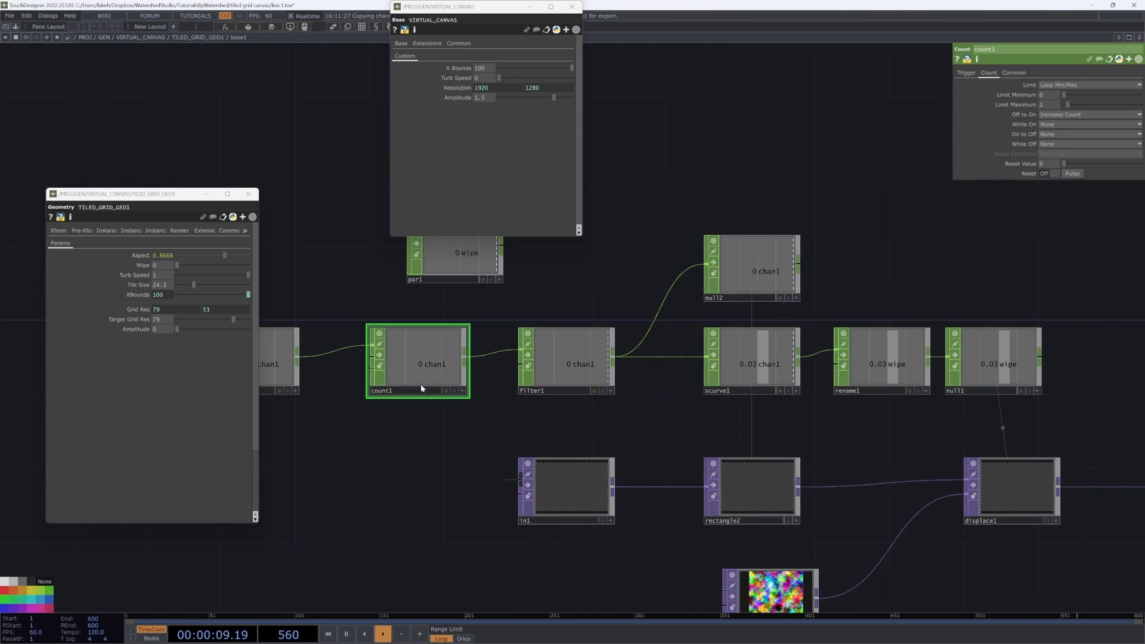
left_click_drag(260, 237, 299, 249)
left_click(248, 193)
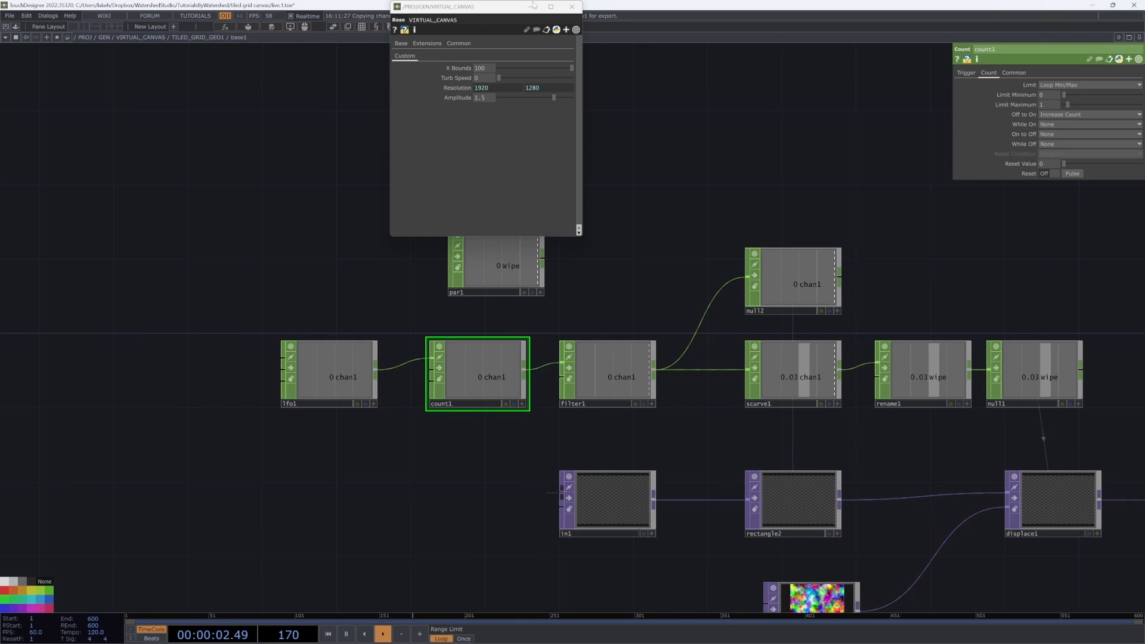
left_click(573, 8)
Step: In the Component Editor, add a custom pulse parameter labeled Transition linked to lfo1's Reset Pulse
right_click(213, 39)
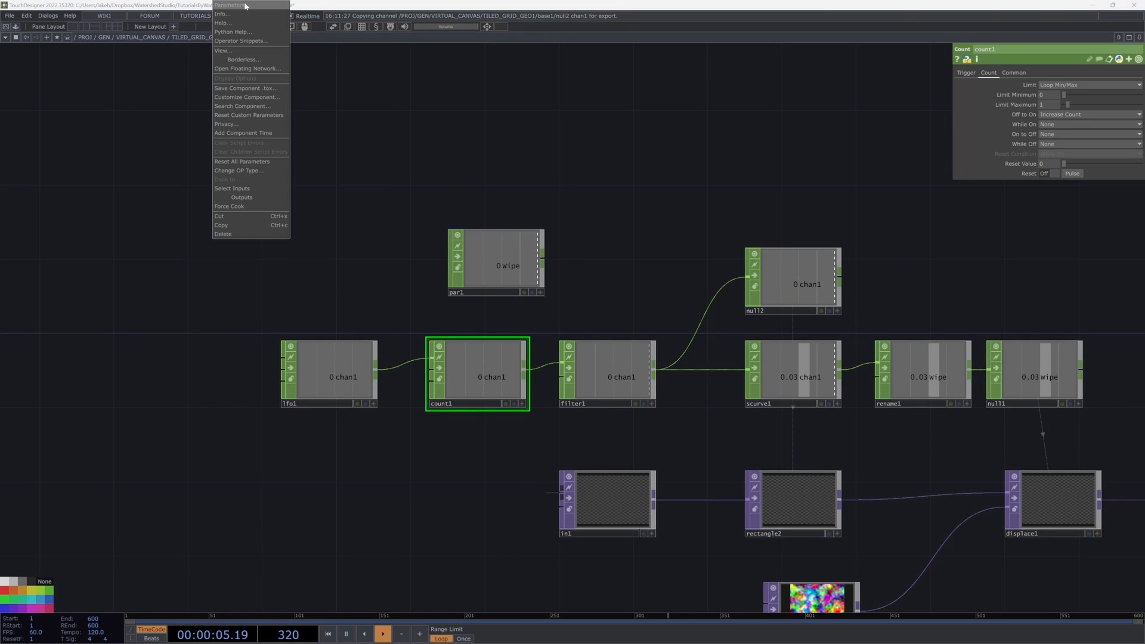
left_click(249, 98)
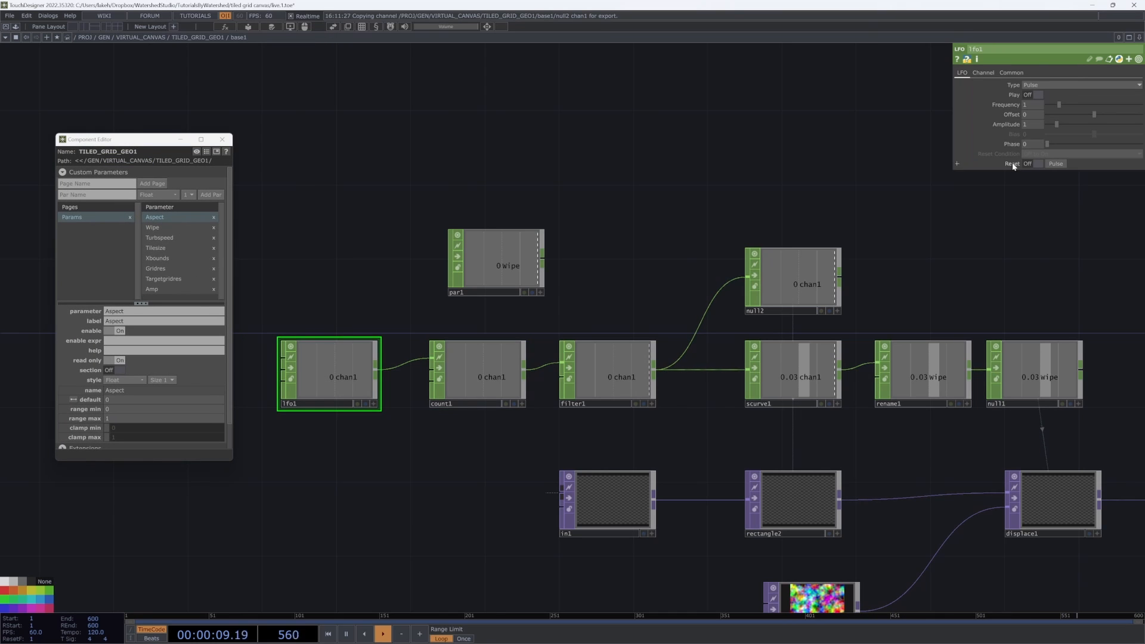
left_click_drag(196, 295, 200, 296)
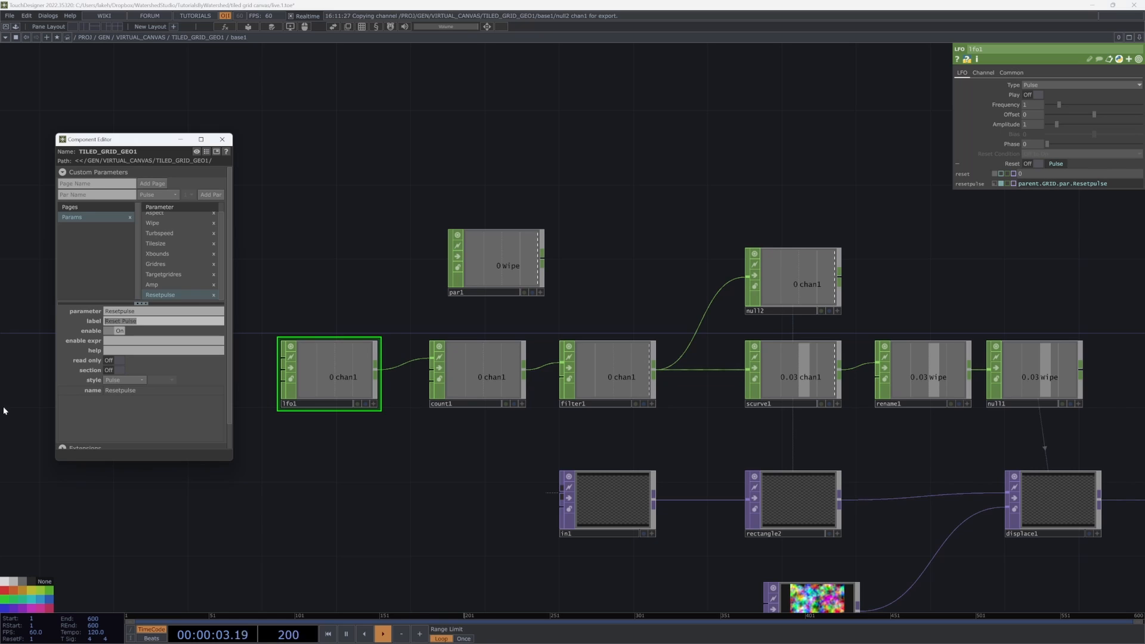
type("Transition")
left_click(223, 140)
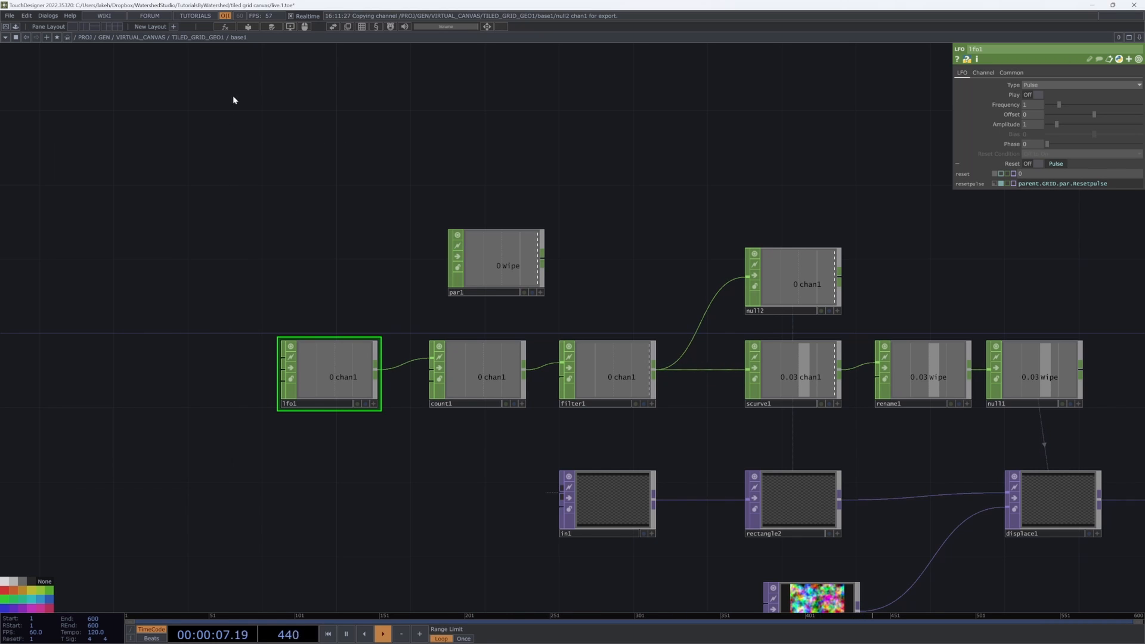
Step: Open the grid component's parameters in a floating window and bring the rectangle chain into view
right_click(196, 39)
left_click(219, 9)
left_click_drag(220, 9, 200, 121)
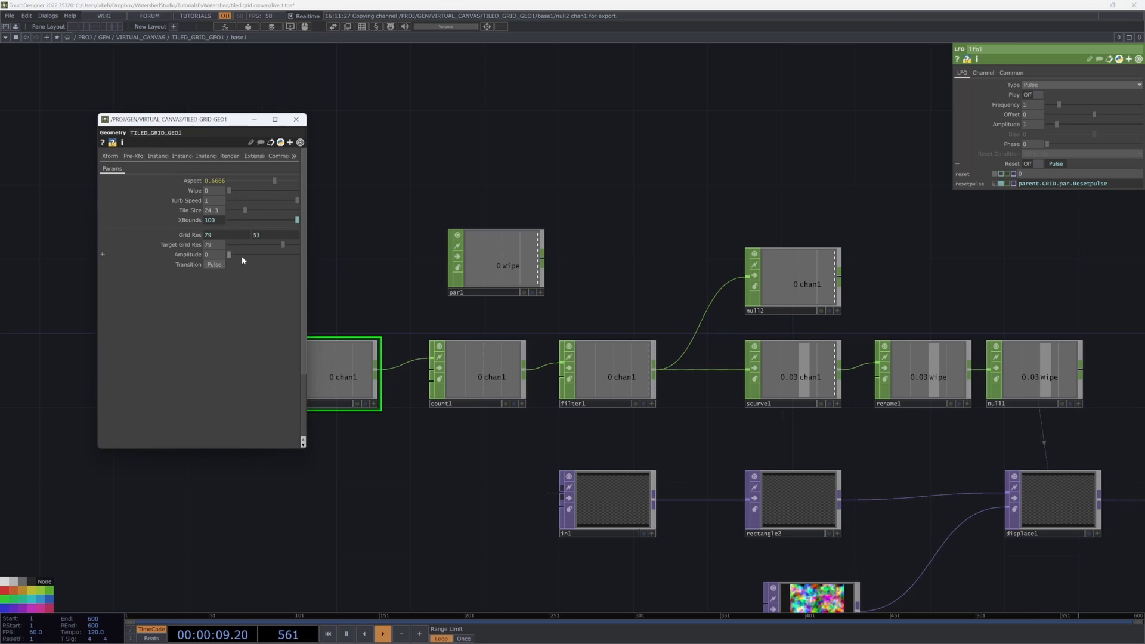
left_click_drag(1117, 454, 828, 458)
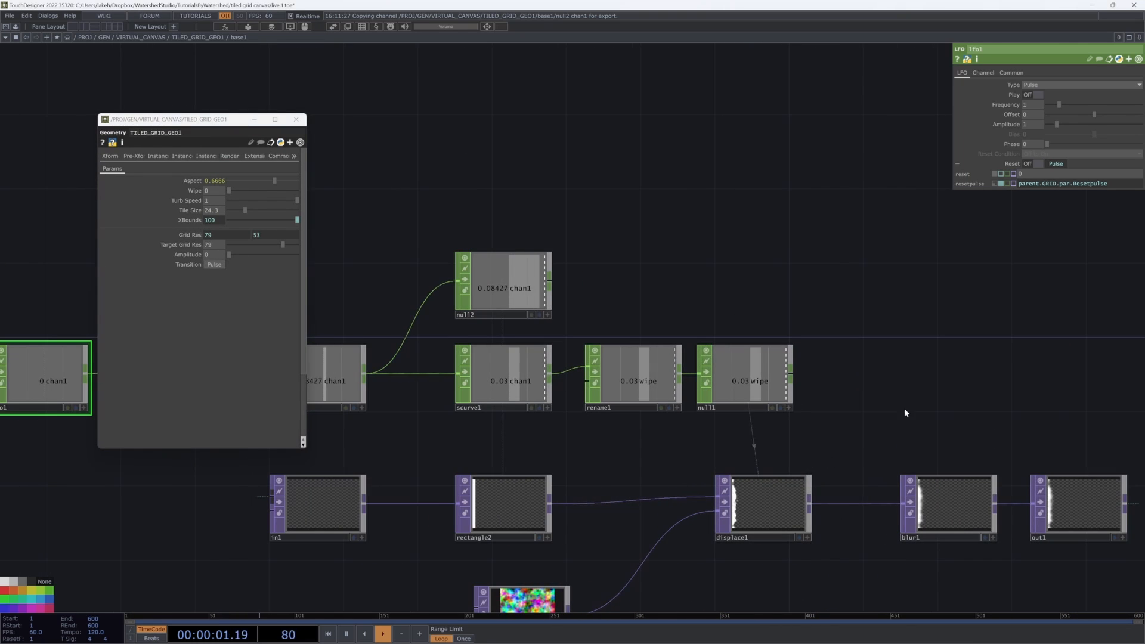
left_click_drag(994, 430, 850, 338)
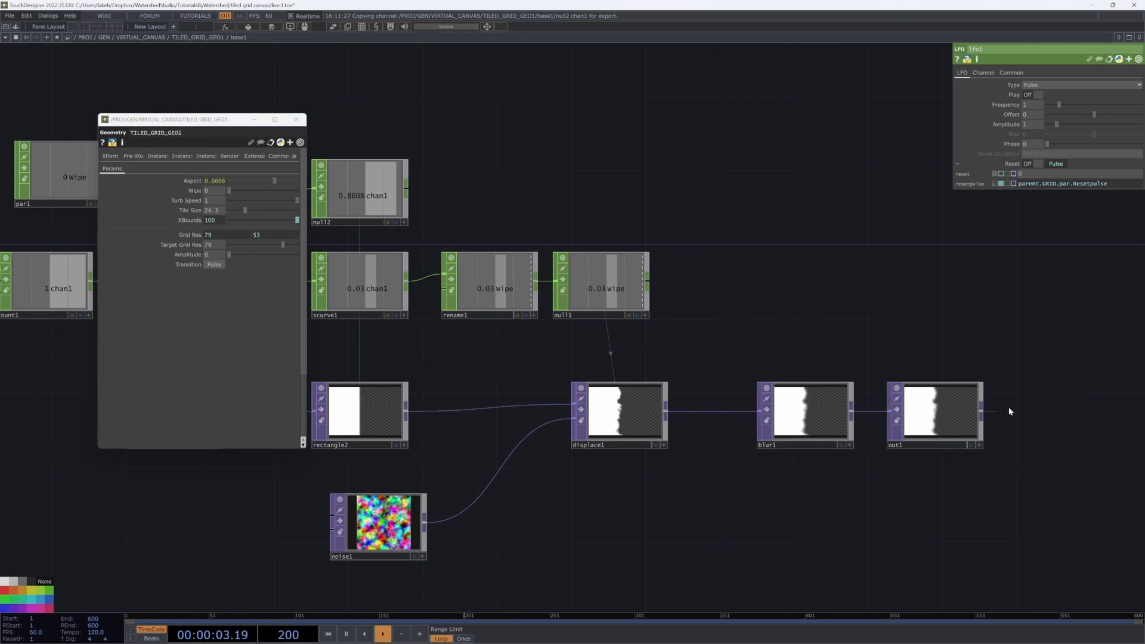
left_click_drag(887, 306, 837, 342)
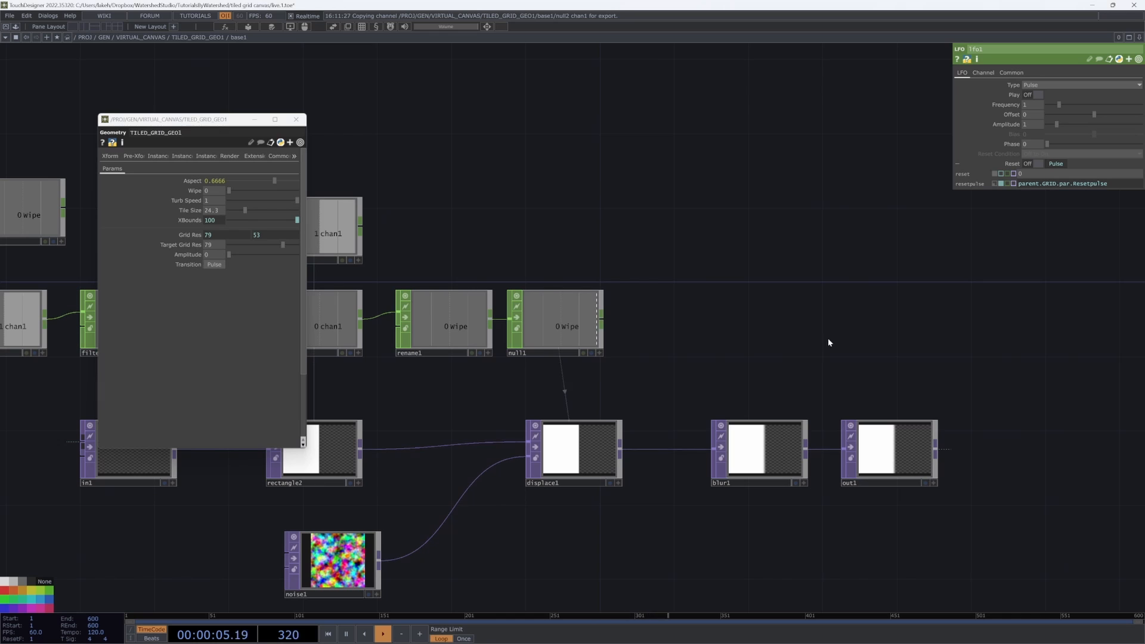
Step: Set rectangle2's Size X expression to op('null2')['chan1']*2.1
left_click_drag(651, 432, 898, 391)
left_click_drag(614, 369, 658, 375)
left_click(627, 403)
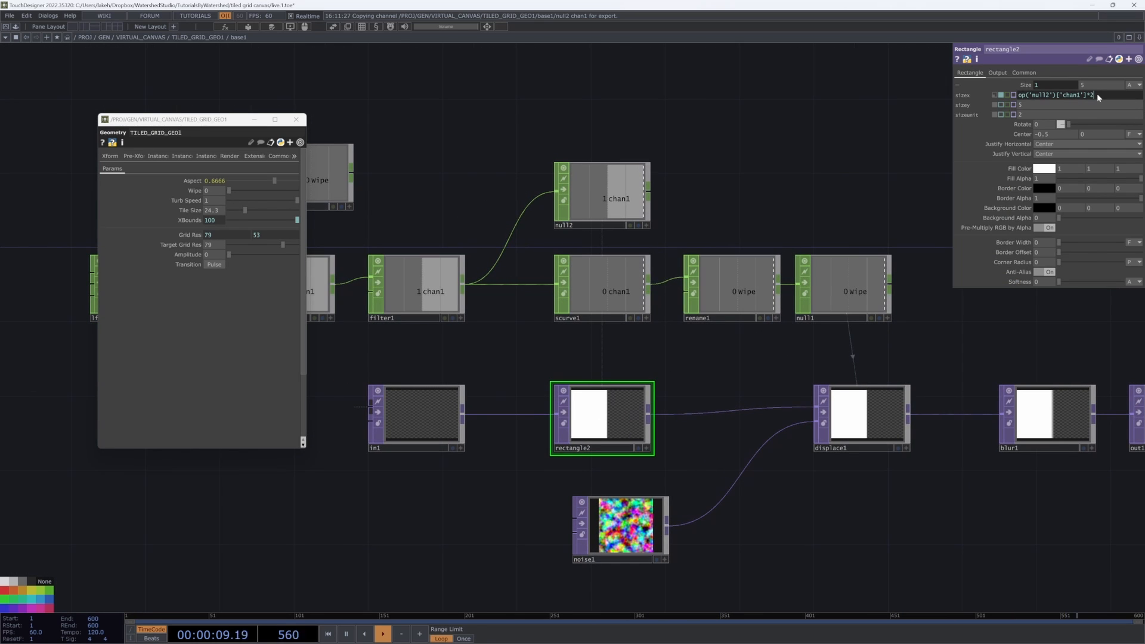
Step: Trigger the component's Transition pulse and watch the reveal play on the canvas
key("u")
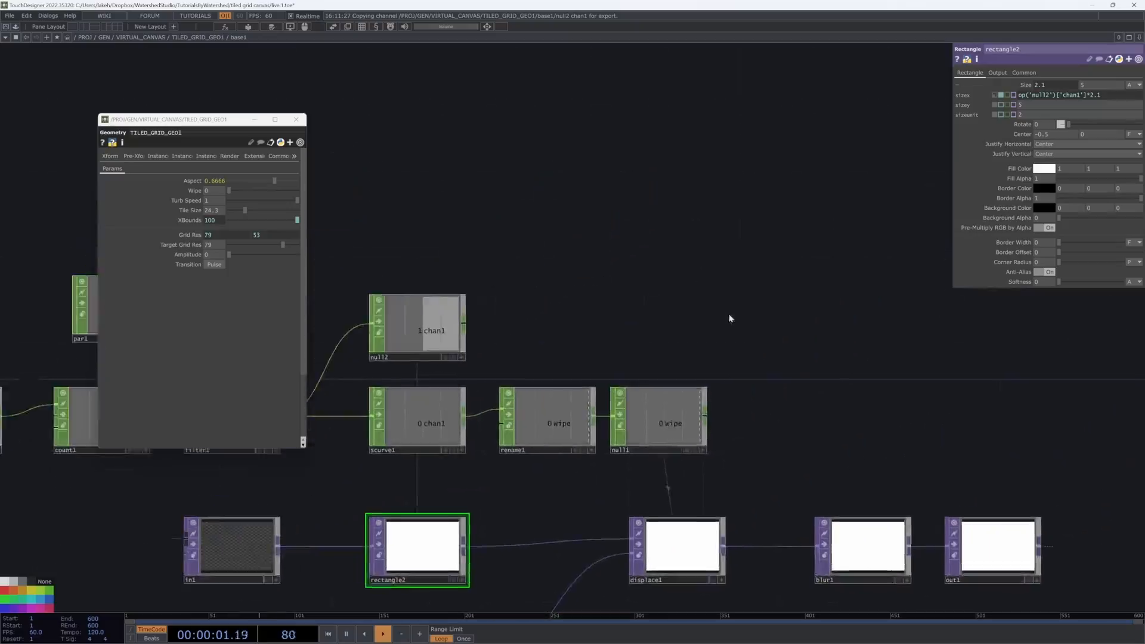
scroll(702, 525, "down", 3)
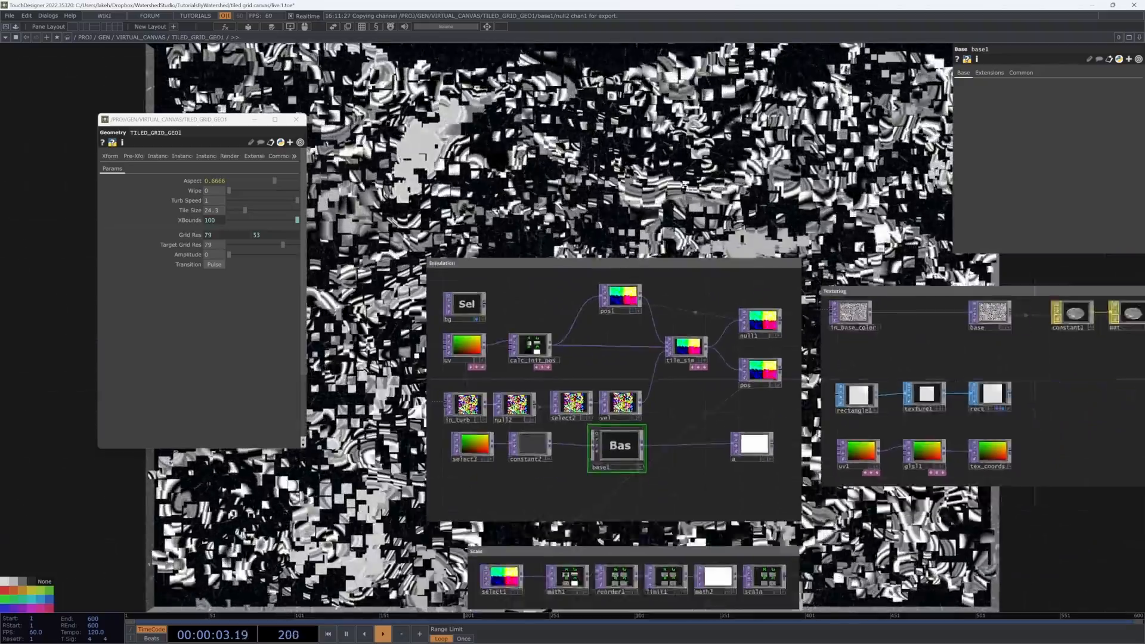
left_click_drag(698, 456, 584, 590)
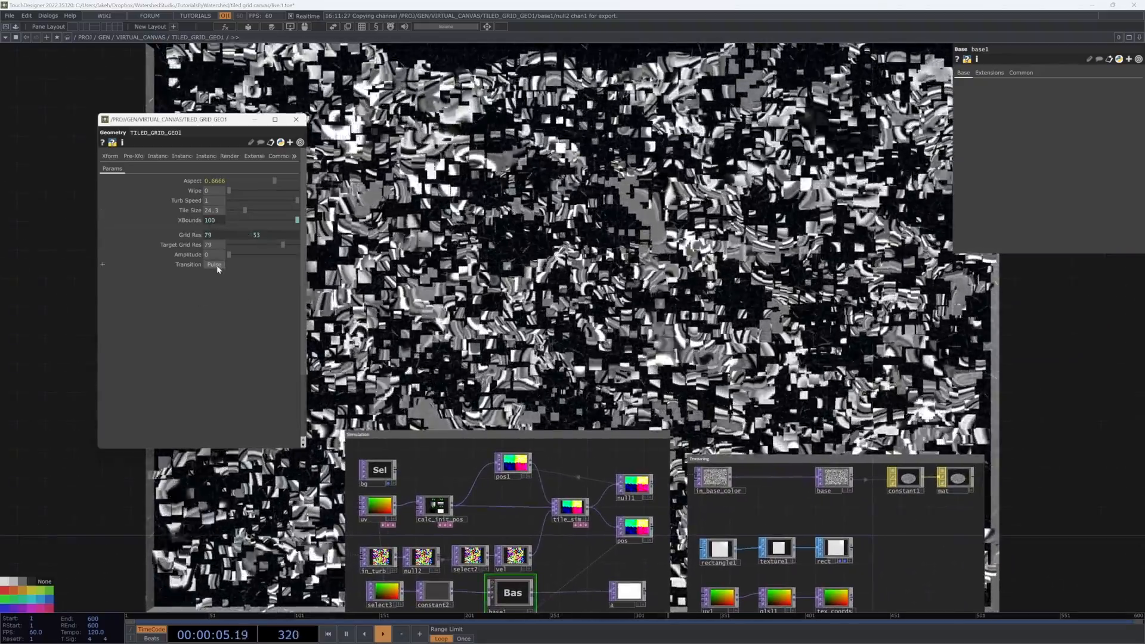
left_click(216, 266)
left_click_drag(741, 255, 653, 137)
scroll(653, 137, "down", 3)
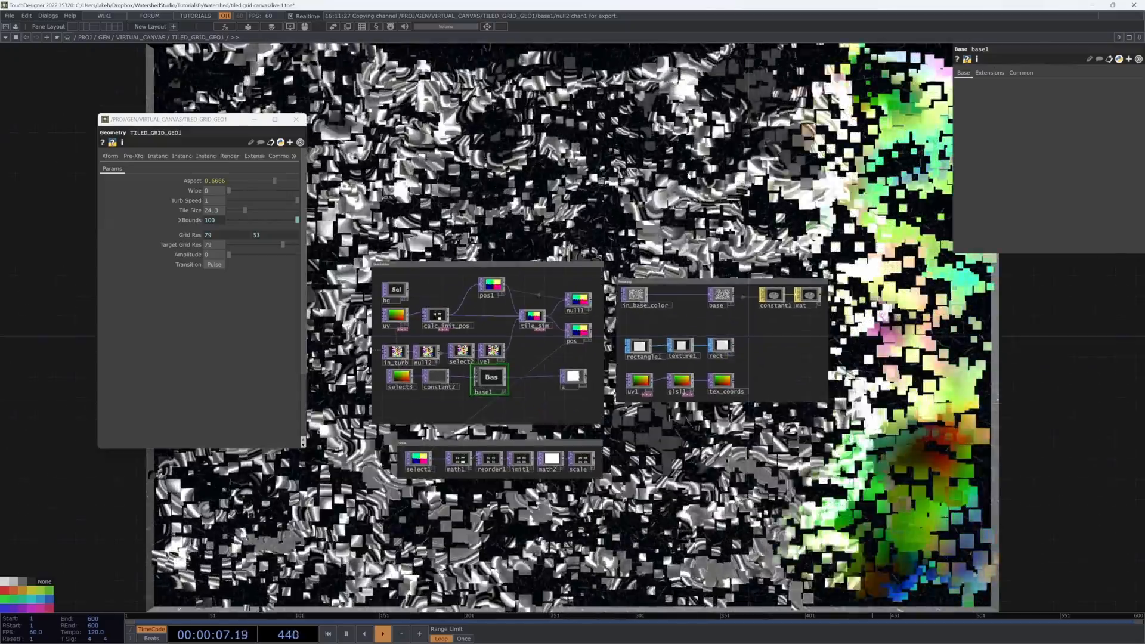
left_click_drag(688, 301, 623, 478)
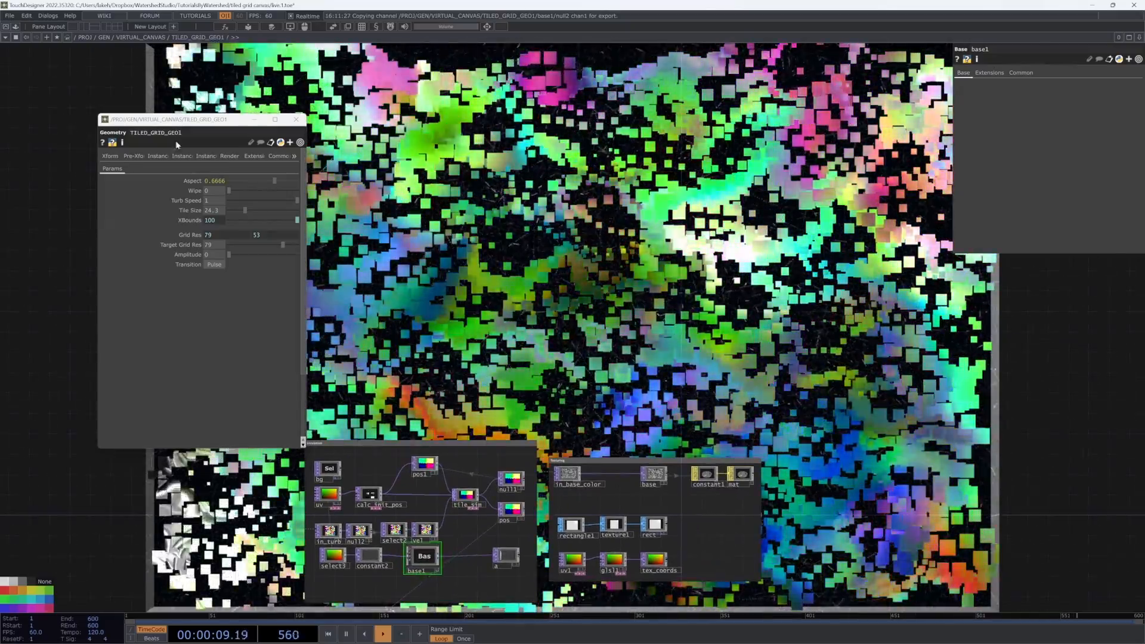
left_click_drag(168, 121, 121, 267)
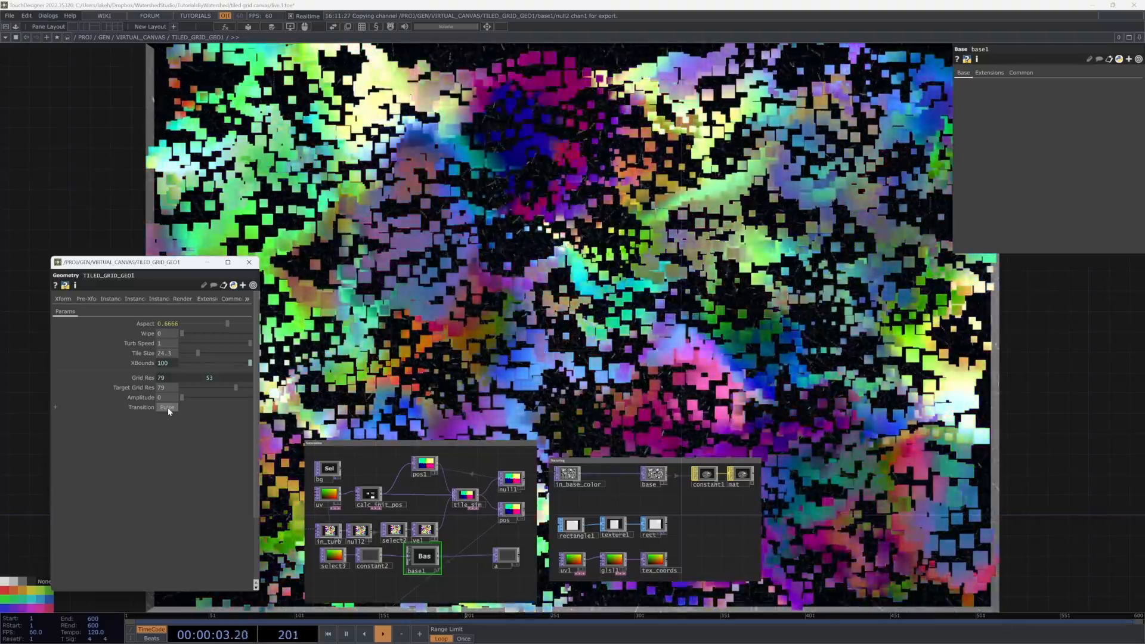
left_click(168, 408)
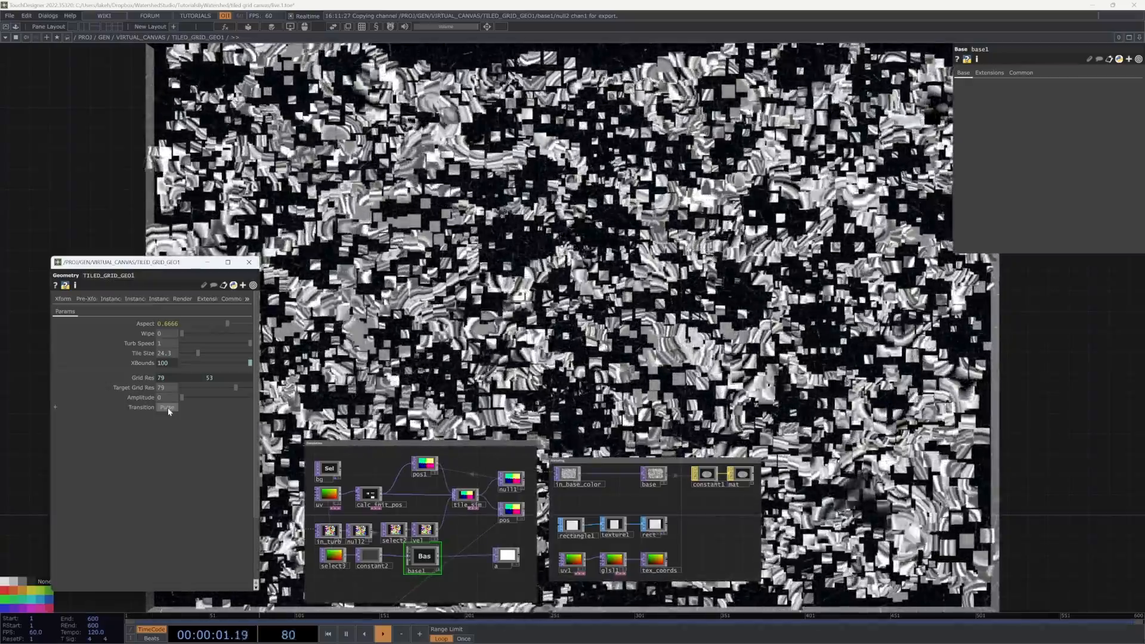
Step: Enter the Simulation network and rearrange the nodes around alpha_mask
left_click_drag(569, 374, 652, 226)
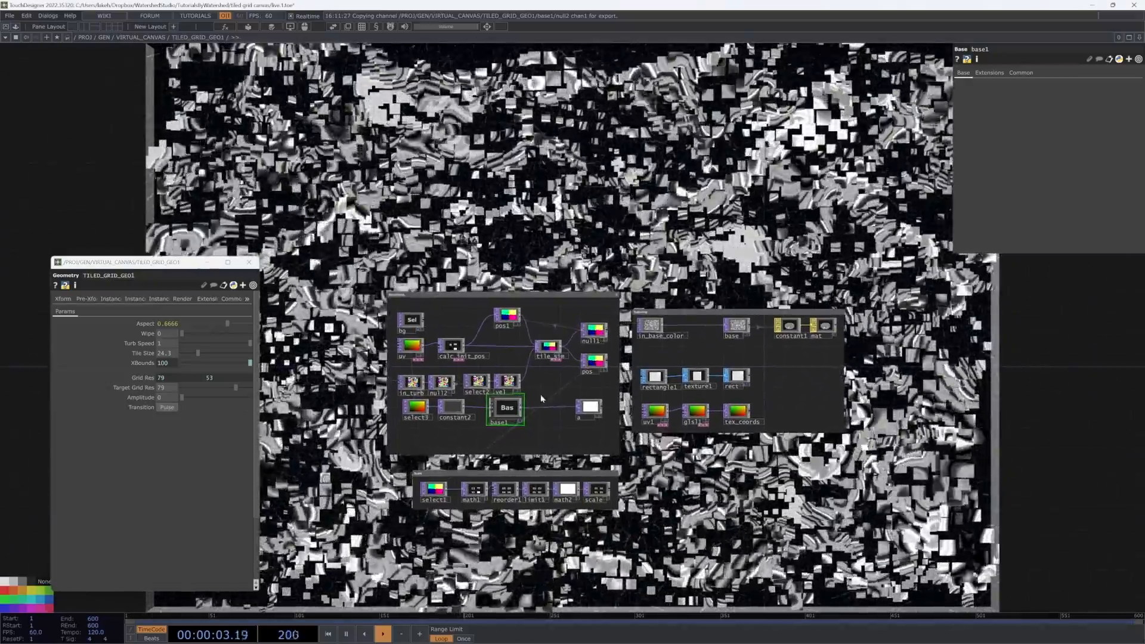
scroll(610, 358, "up", 5)
key("u")
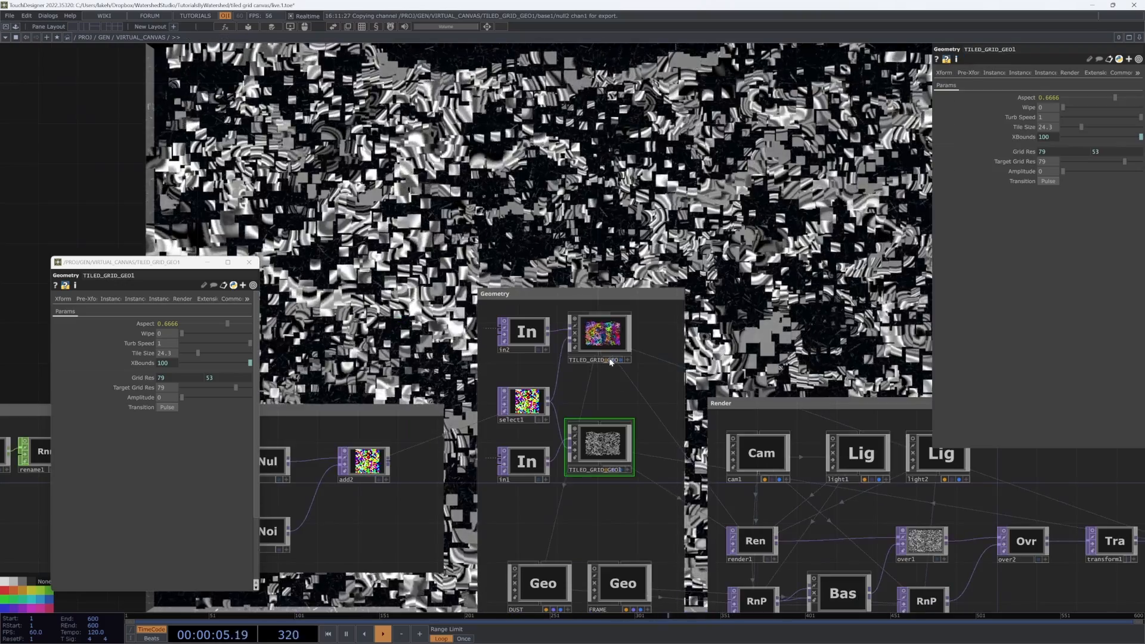
key("i")
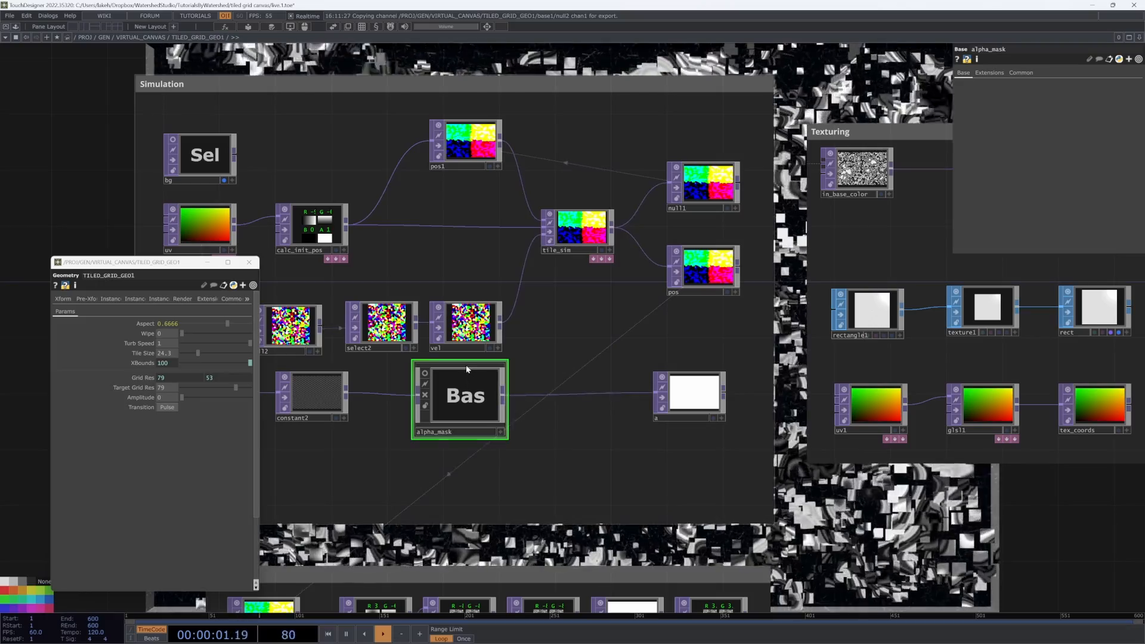
left_click_drag(469, 403, 585, 387)
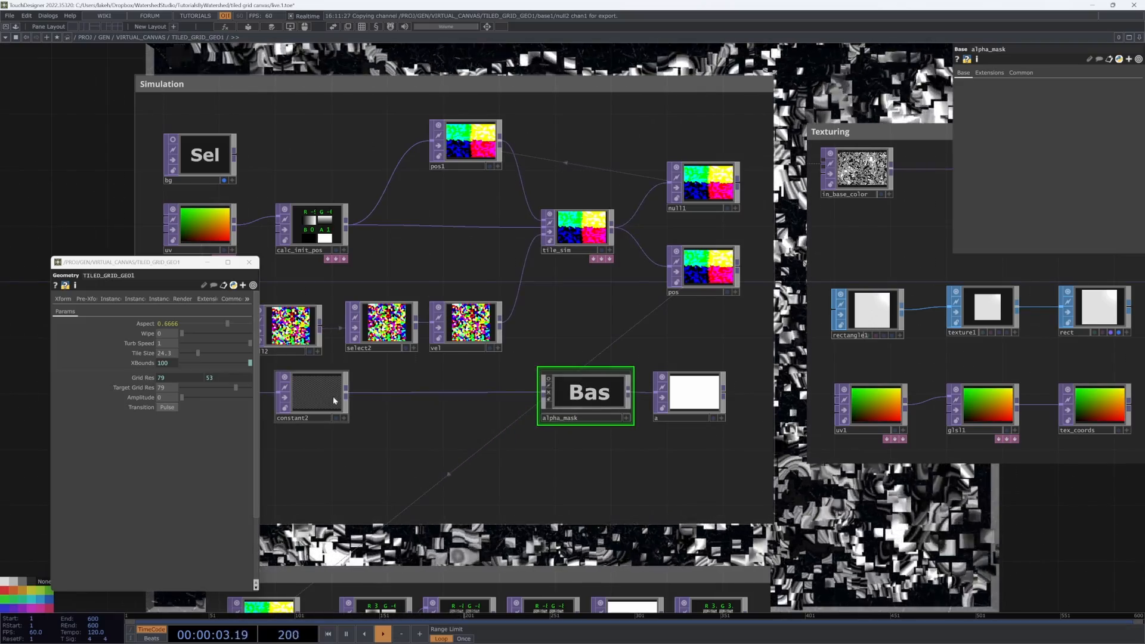
left_click_drag(502, 396, 488, 395)
left_click_drag(447, 446, 680, 444)
left_click_drag(447, 389, 630, 391)
left_click_drag(553, 455, 364, 457)
Step: Replace the original TILED_GRID_GEO with a pasted copy of the updated component, renamed TILED_GRID_GEO
scroll(365, 457, "down", 5)
left_click_drag(638, 189, 666, 255)
scroll(667, 255, "down", 5)
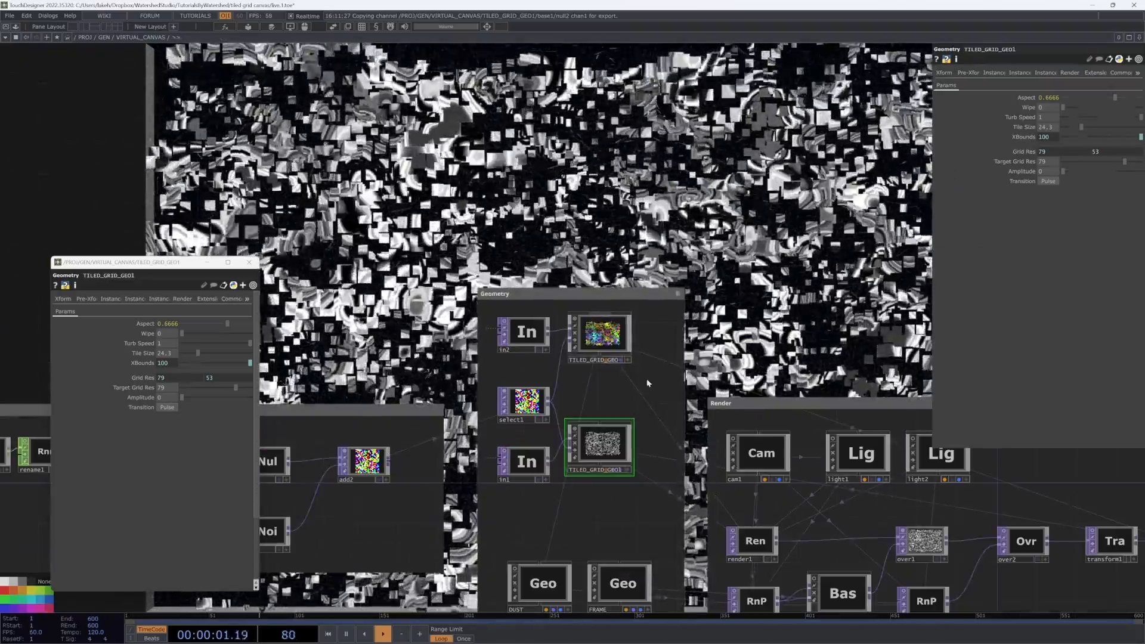
mouse_move(770, 181)
left_mouse_down()
mouse_move(700, 187)
mouse_move(629, 144)
mouse_move(552, 306)
mouse_move(494, 235)
mouse_move(754, 175)
left_mouse_up()
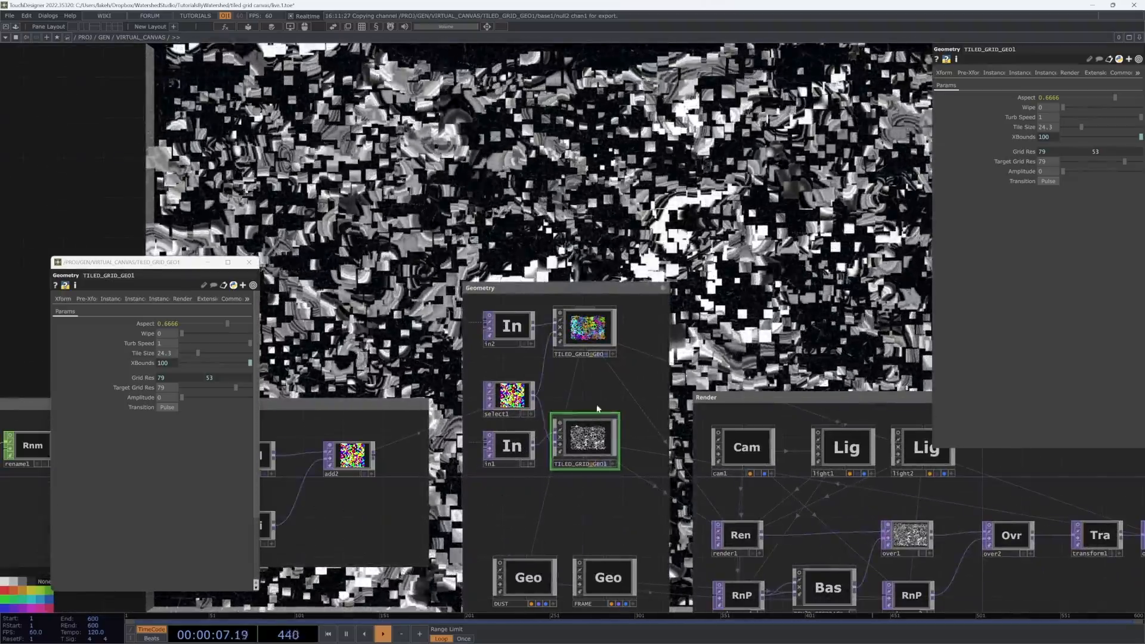
left_click_drag(598, 391, 603, 411)
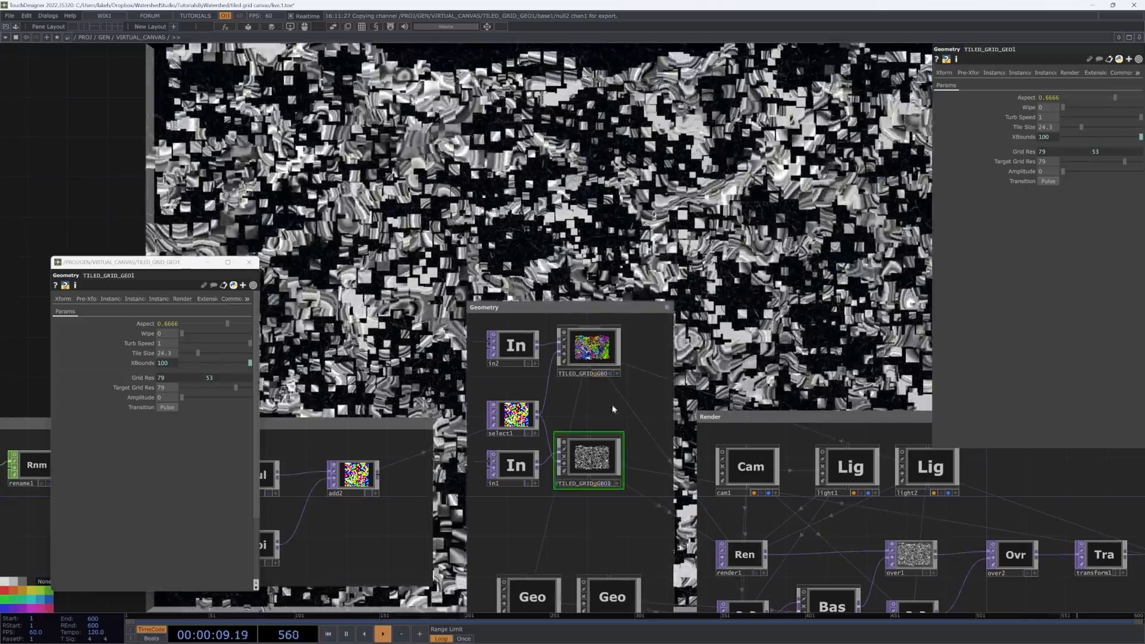
left_click(589, 349)
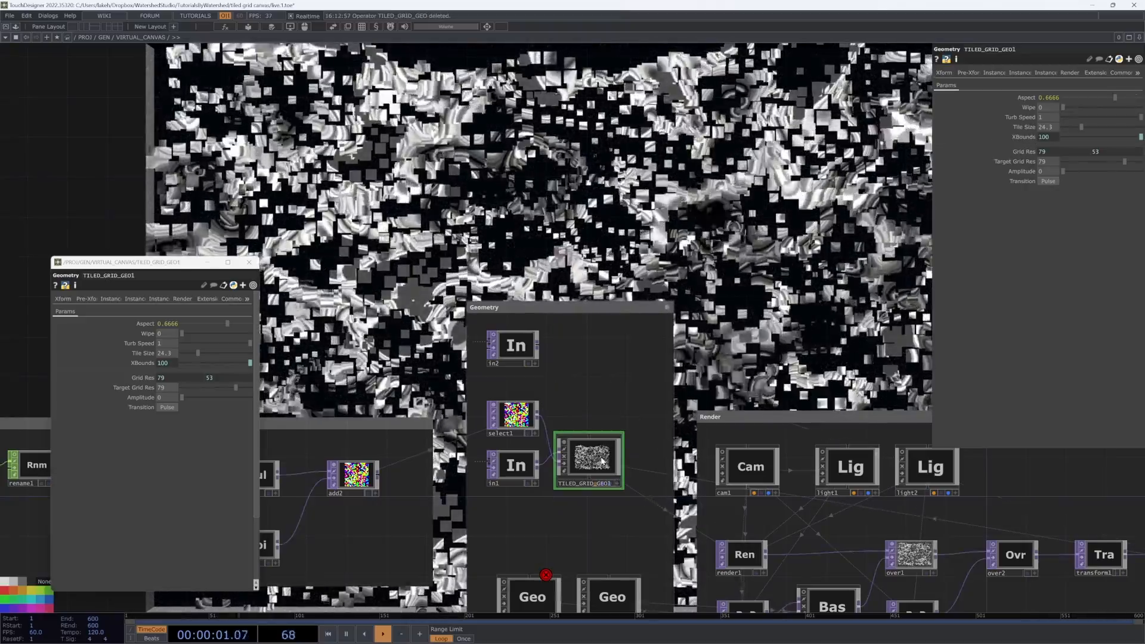
key("ctrl+v")
left_click_drag(634, 339, 598, 383)
scroll(603, 377, "up", 4)
left_click(558, 390)
key("BackSpace")
key("Return")
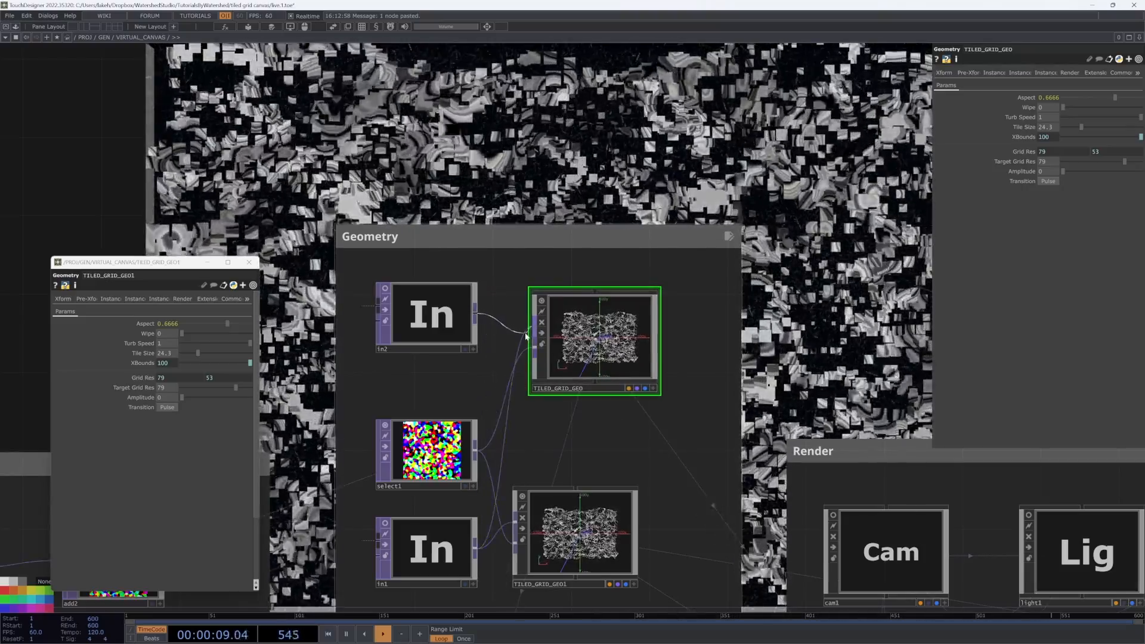
Step: Wire in2 into the pasted TILED_GRID_GEO and set its Draw Priority to 1
left_click_drag(525, 337, 534, 327)
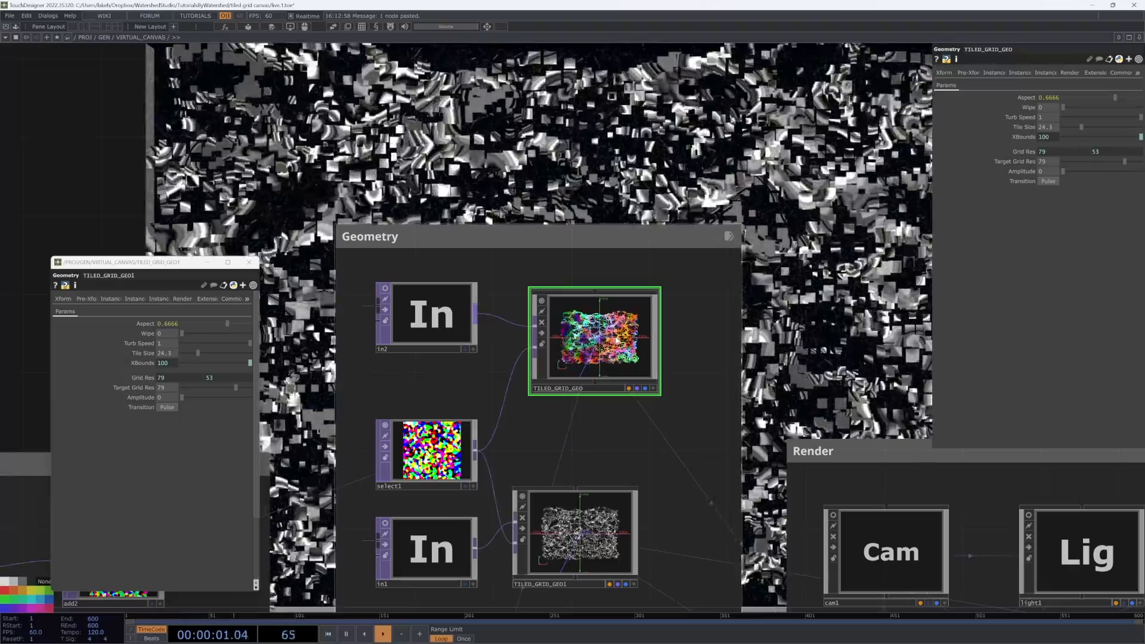
scroll(617, 339, "down", 4)
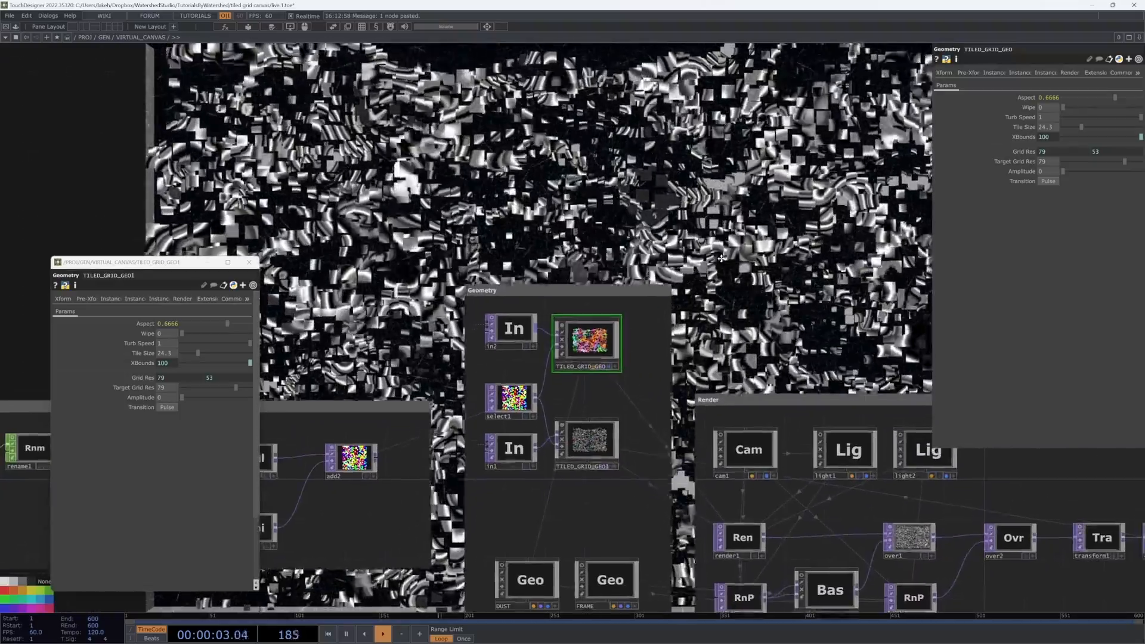
left_click_drag(721, 258, 716, 276)
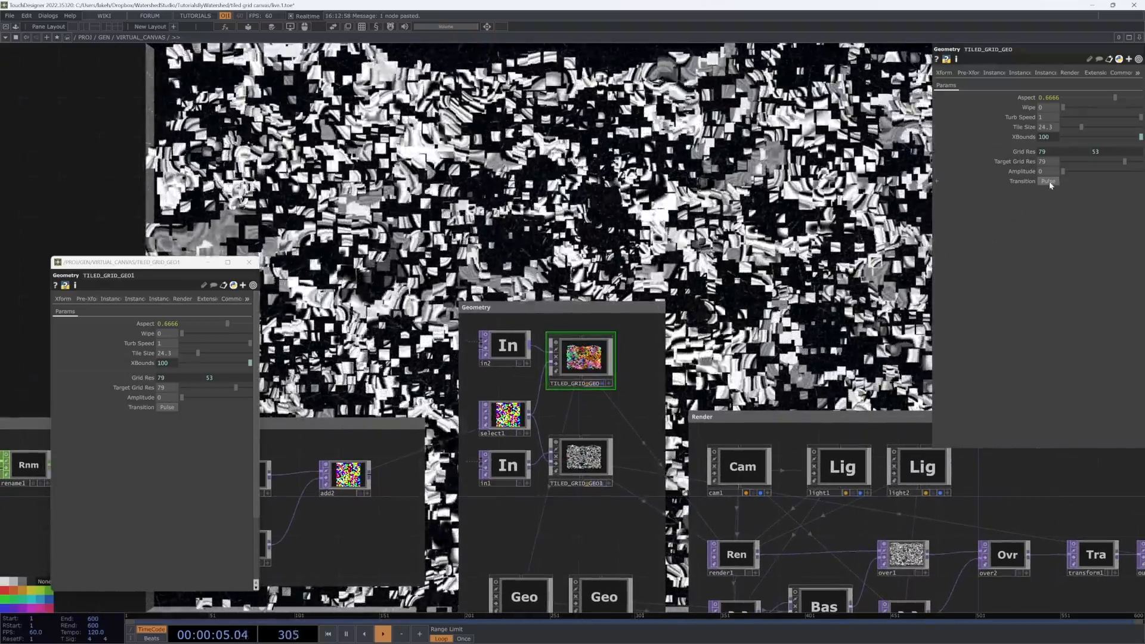
left_click(1069, 73)
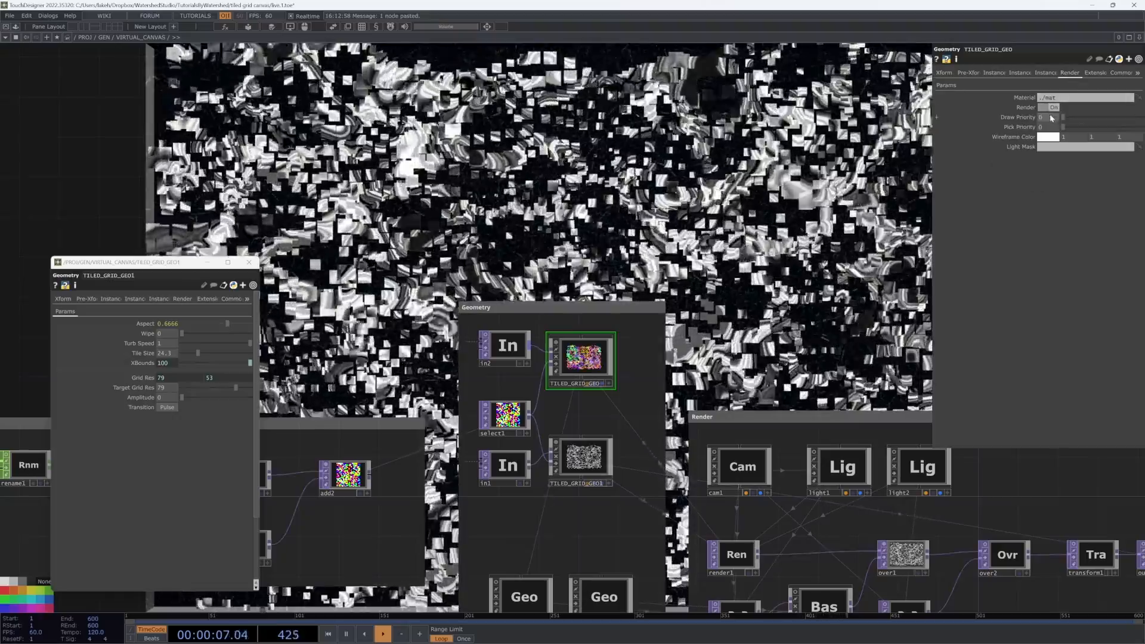
left_click(1051, 118)
type("1")
key("Return")
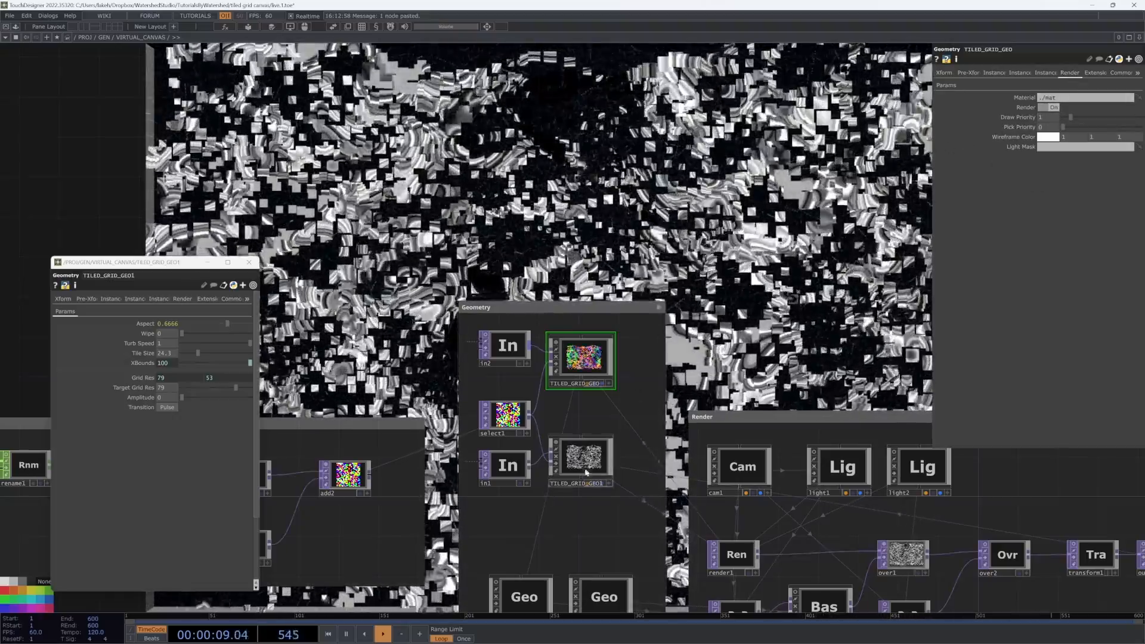
Step: Compare the parameters of TILED_GRID_GEO and TILED_GRID_GEO1 in the Geometry network
left_click_drag(551, 390, 573, 353)
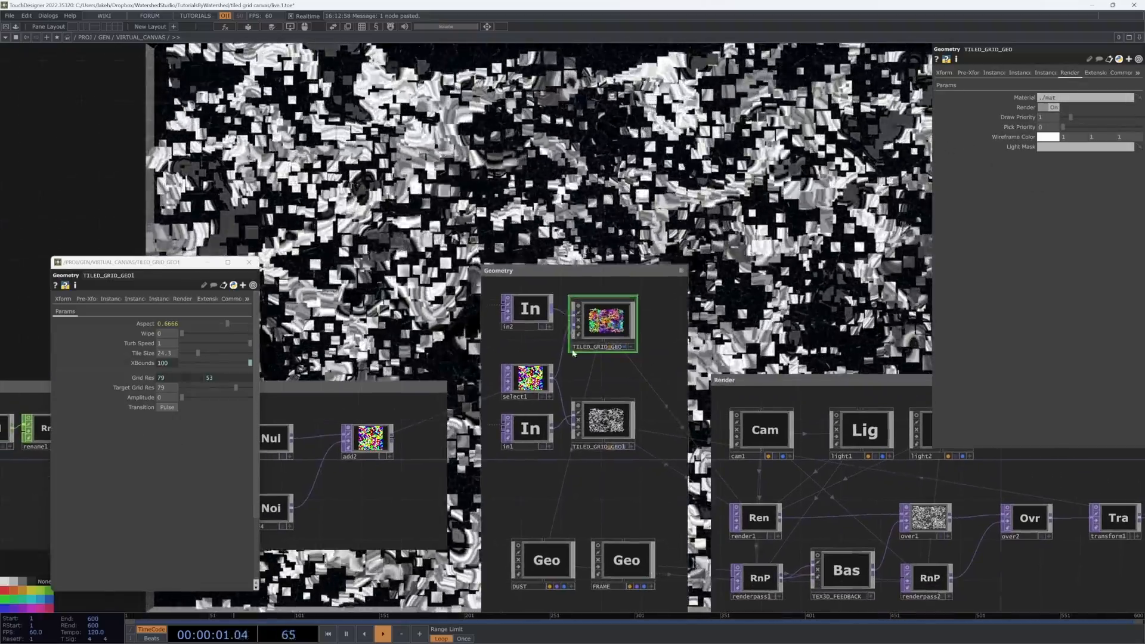
left_click(605, 420)
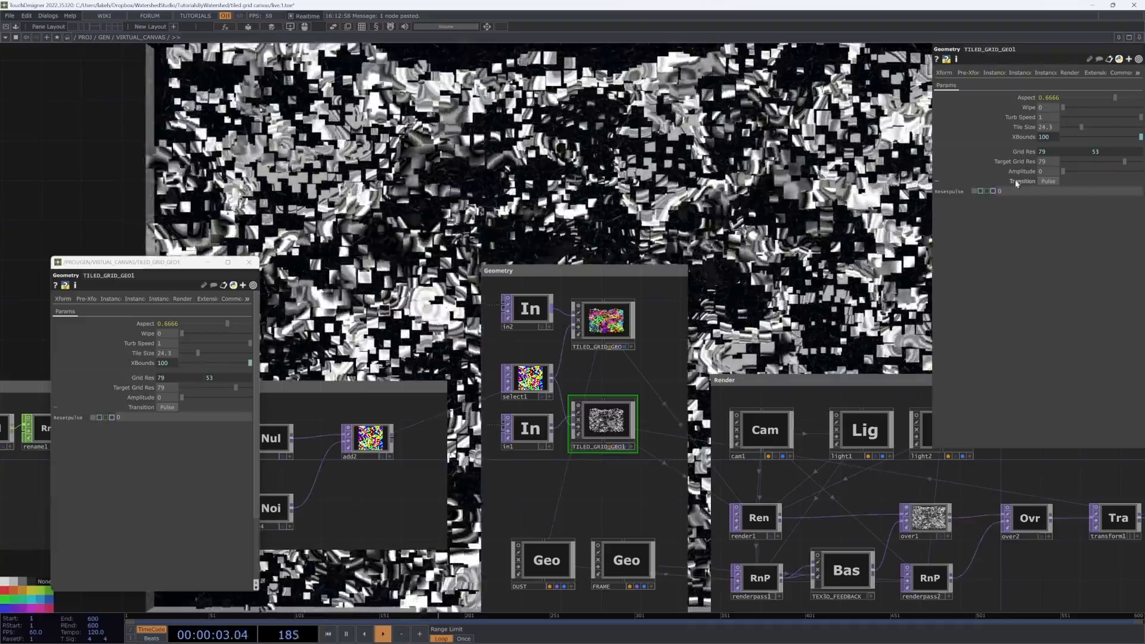
left_click(605, 322)
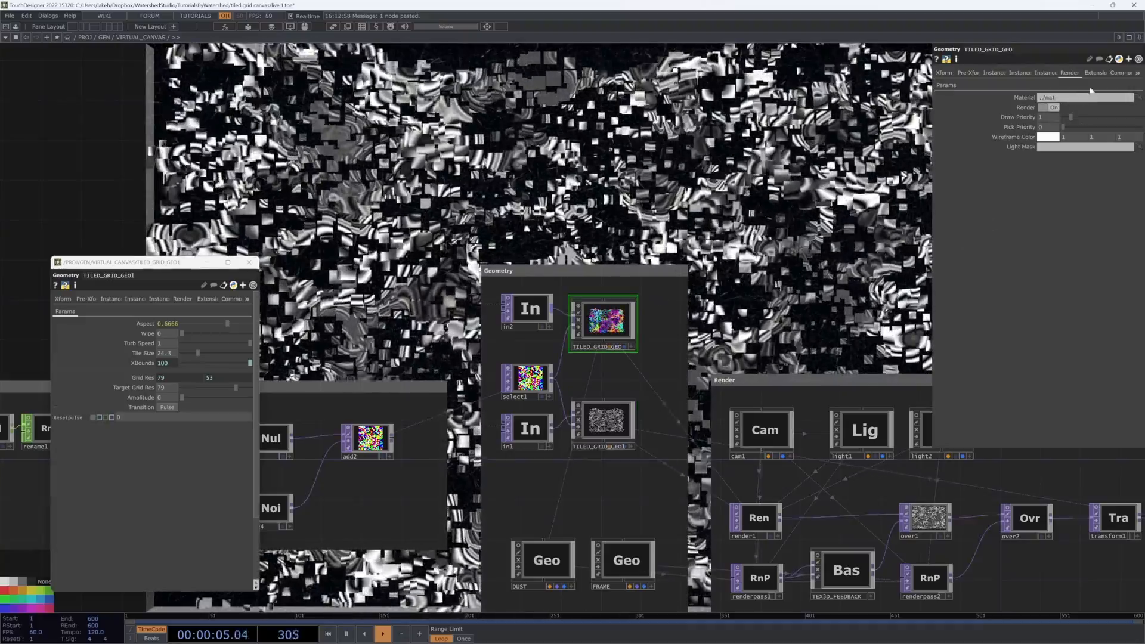
left_click(945, 85)
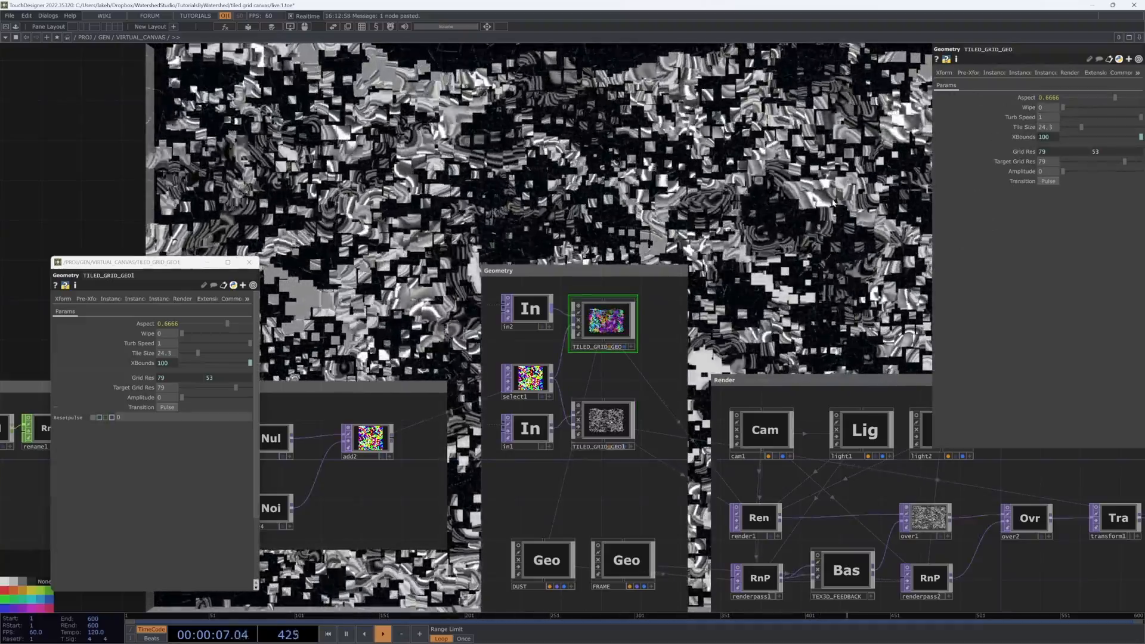
left_click_drag(814, 186, 789, 223)
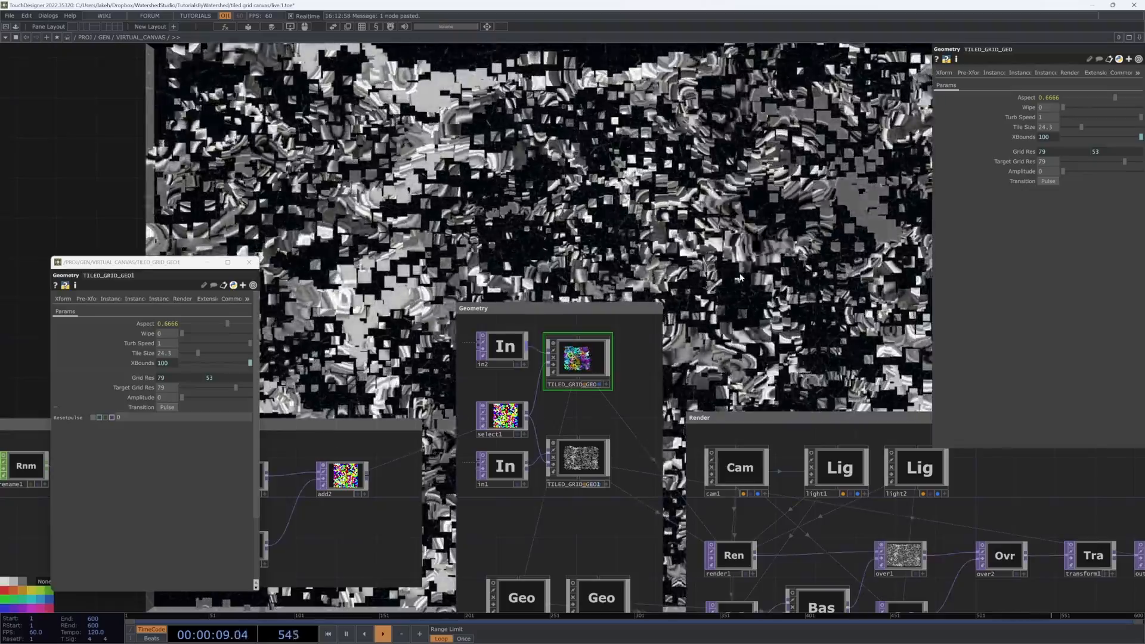
left_click(577, 471)
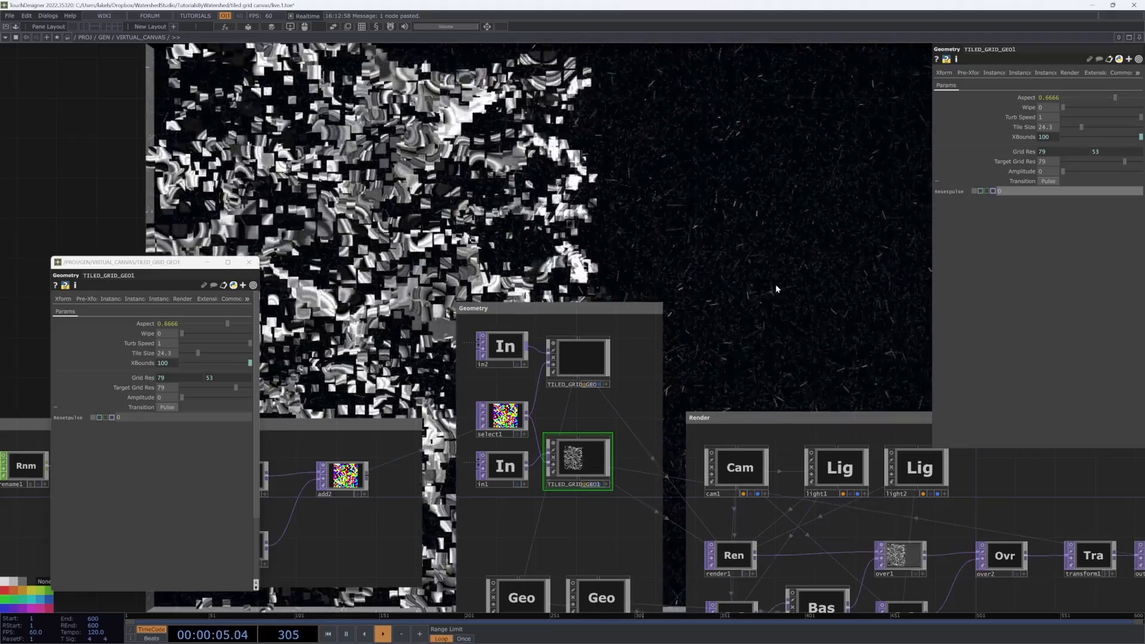
key("h")
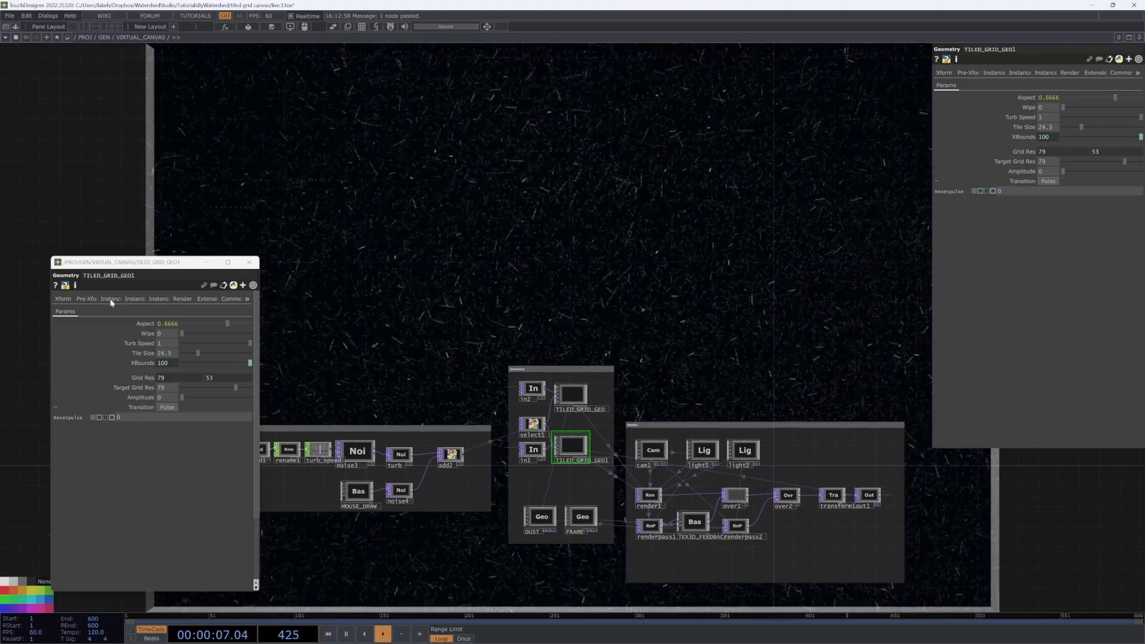
Step: Reference TILED_GRID_GEO1's Transition pulse from the VIRTUAL_CANVAS Resetpulse parameter, labelled Transition 1
left_click_drag(150, 268, 111, 274)
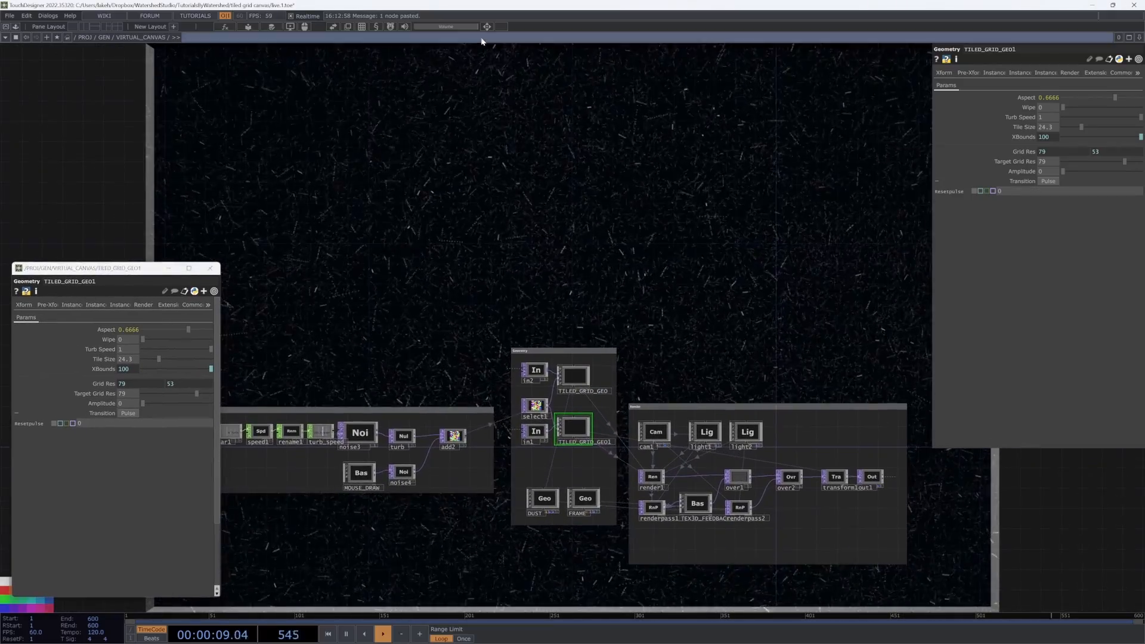
left_click(487, 28)
left_click_drag(490, 7, 485, 74)
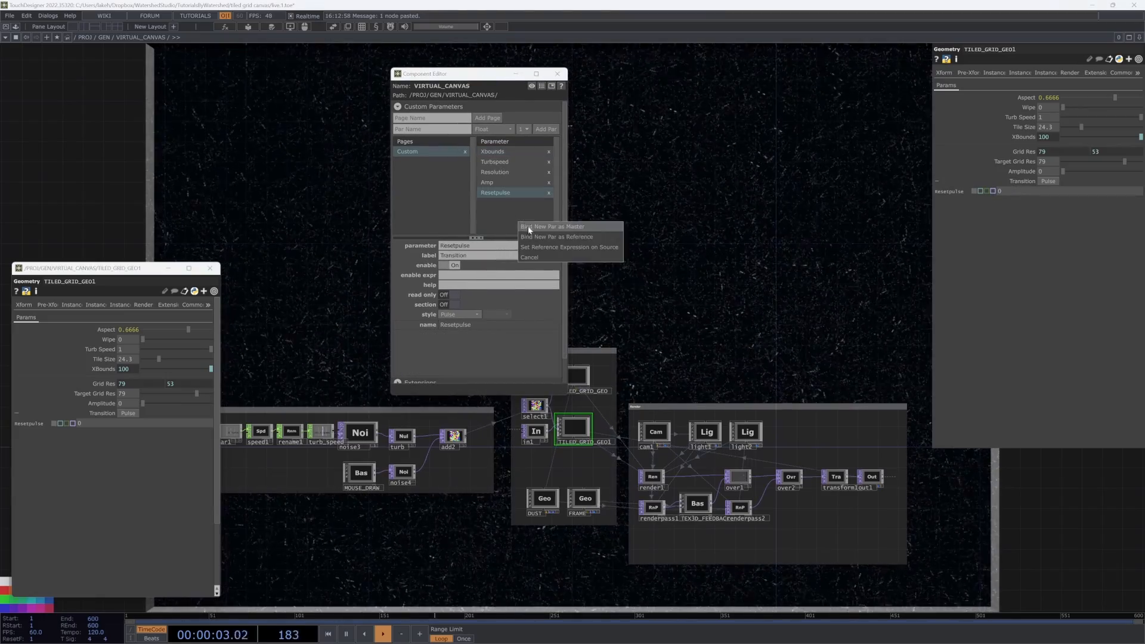
left_click(548, 247)
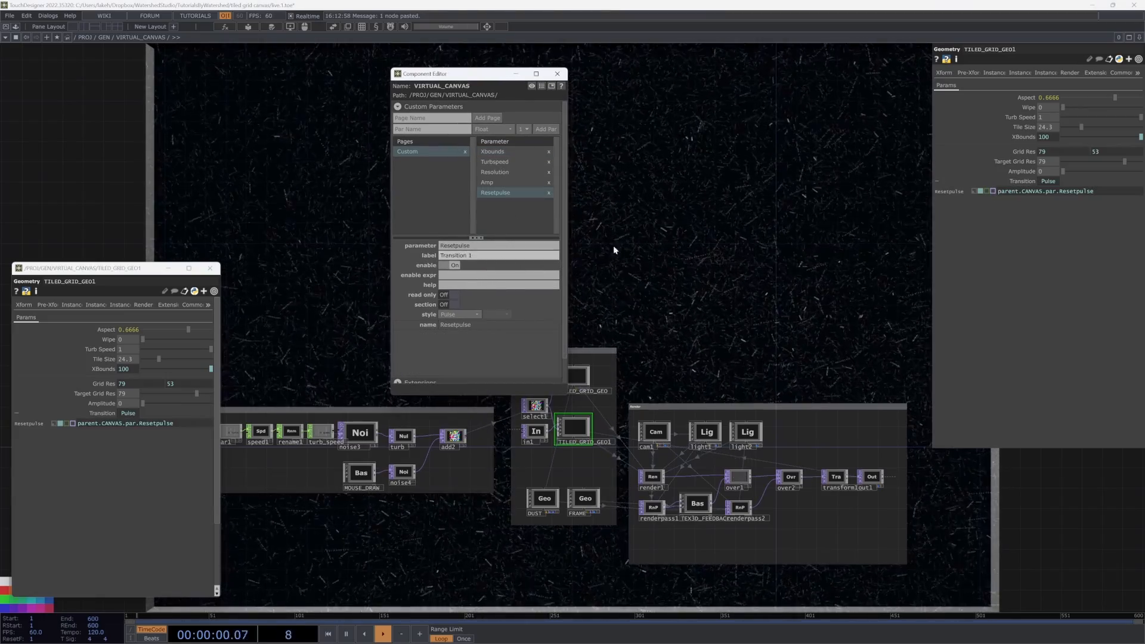
Step: Add a second canvas pulse parameter Resetpulse2 labelled Transition2 for TILED_GRID_GEO and close the component editor
left_click_drag(761, 273, 871, 278)
left_click(683, 382)
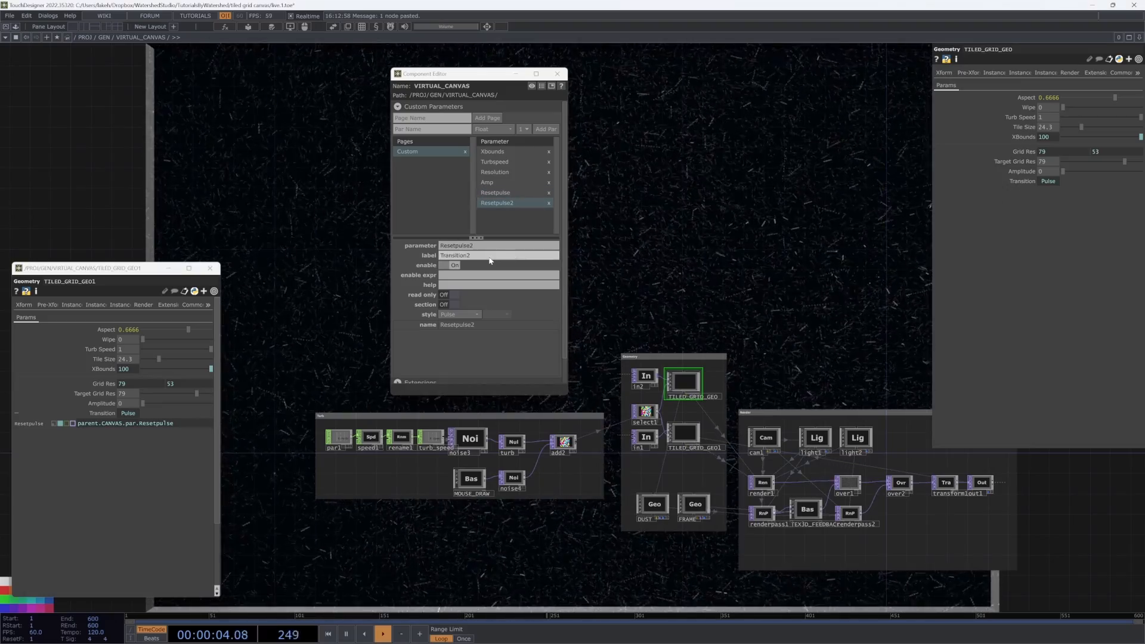
left_click_drag(670, 261, 602, 255)
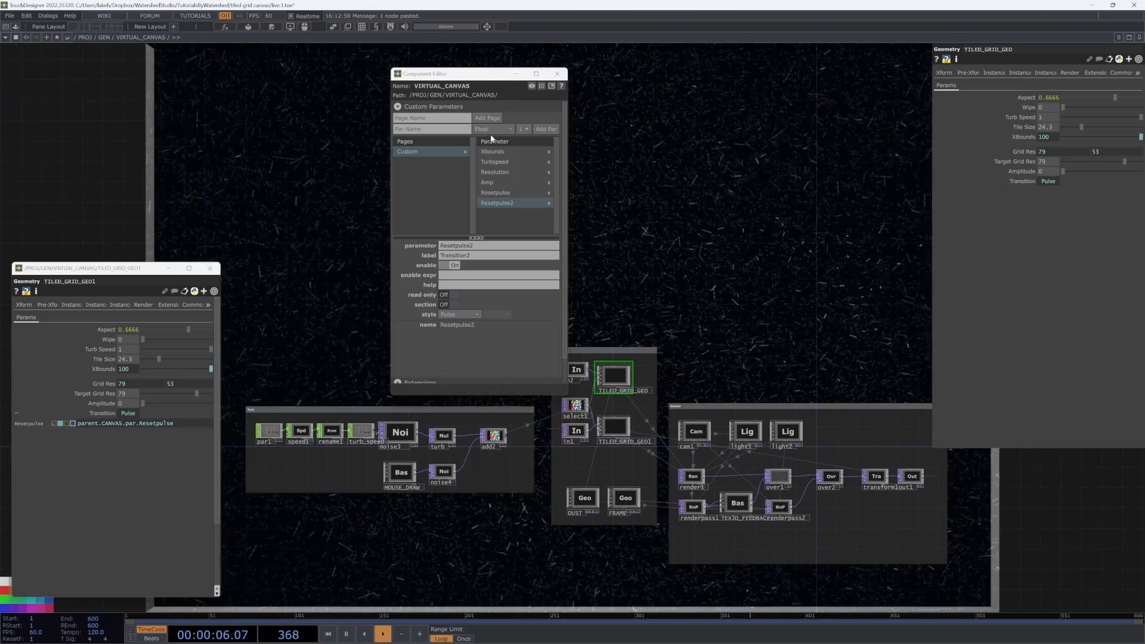
left_click(556, 75)
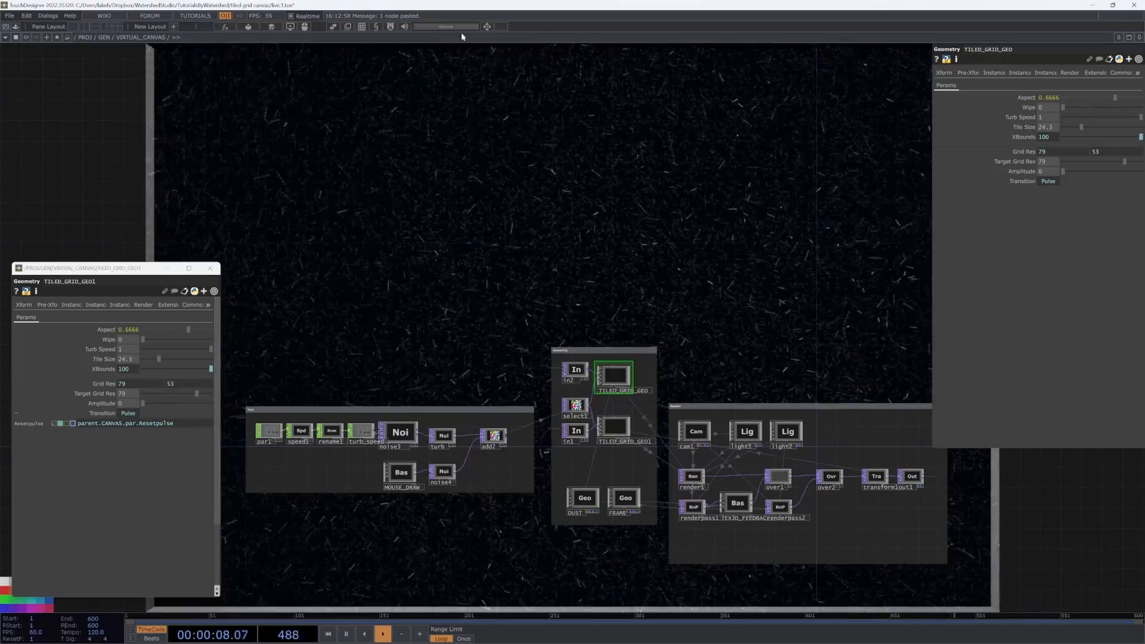
Step: Fire the canvas's Transition 1 and Transition2 pulses alternately to test both reveals
key("u")
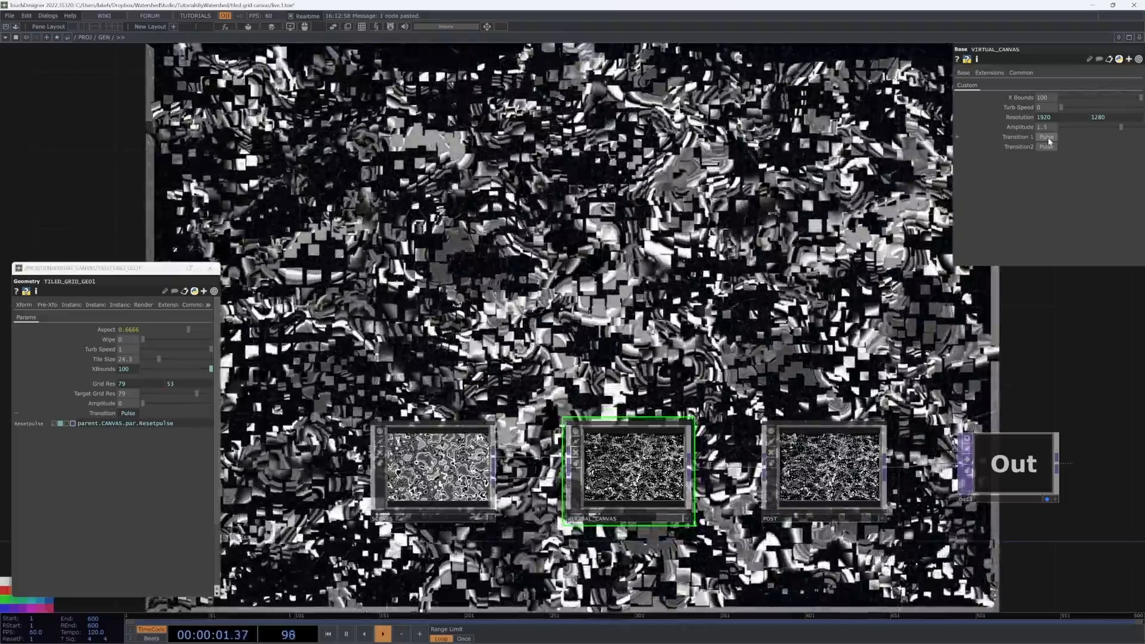
left_click(1047, 138)
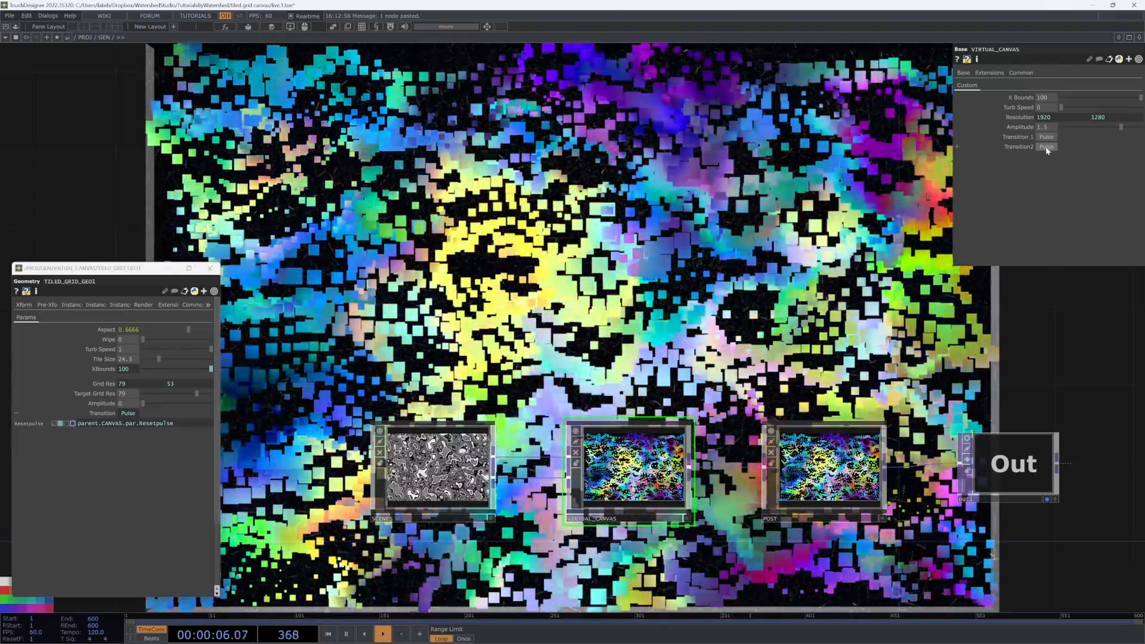
left_click(1046, 148)
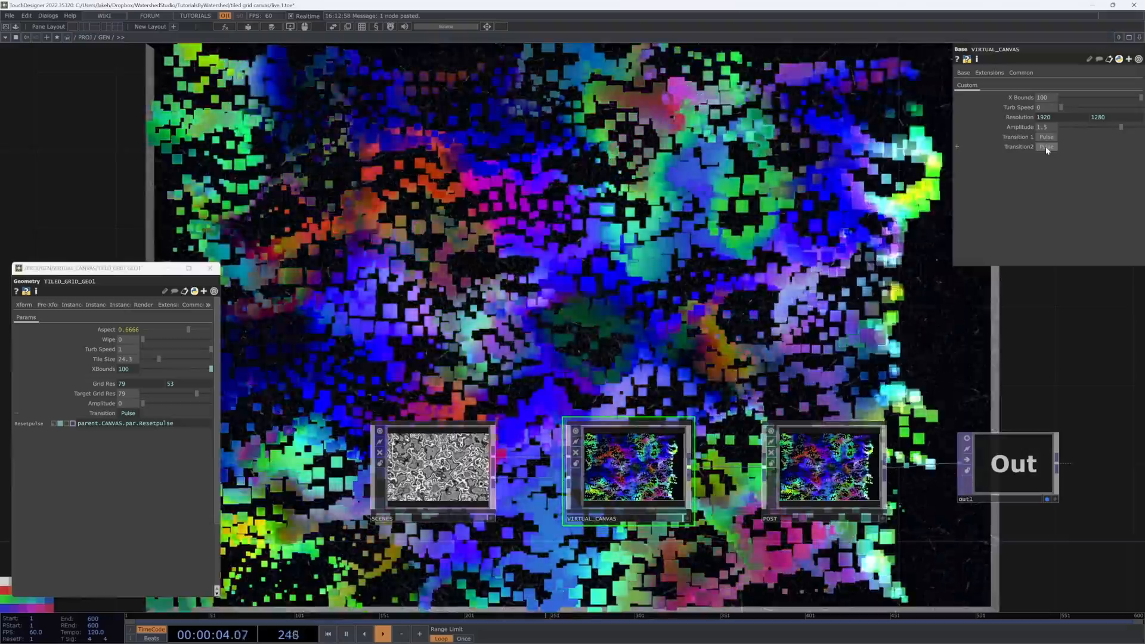
left_click(1049, 137)
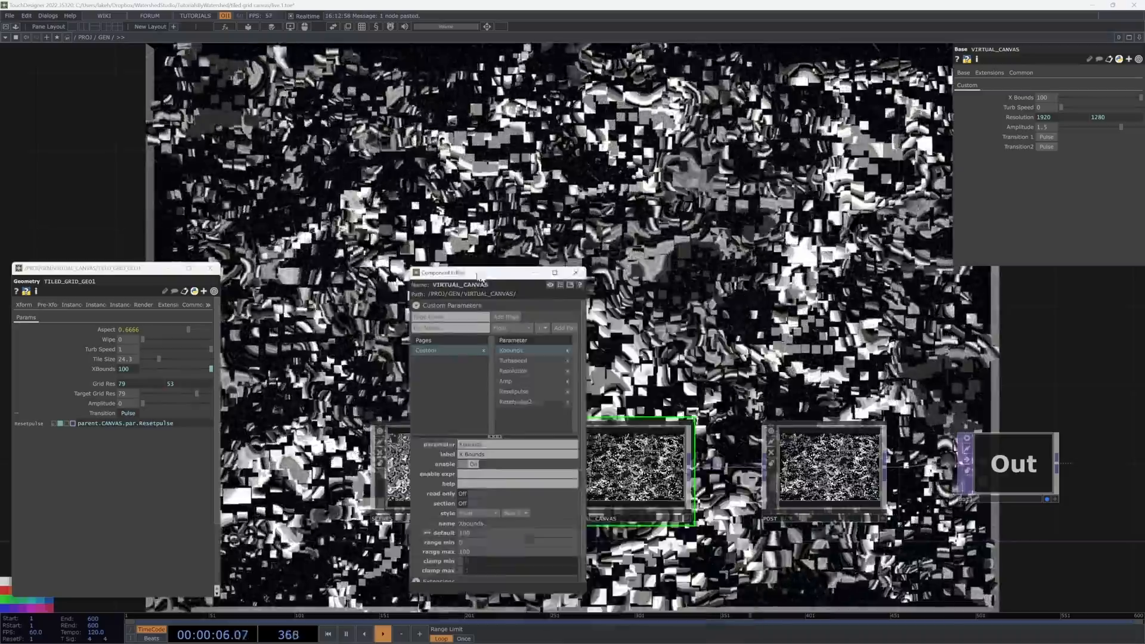
Step: Inspect noise1's Noise parameters inside VIRTUAL_CANVAS
key("i")
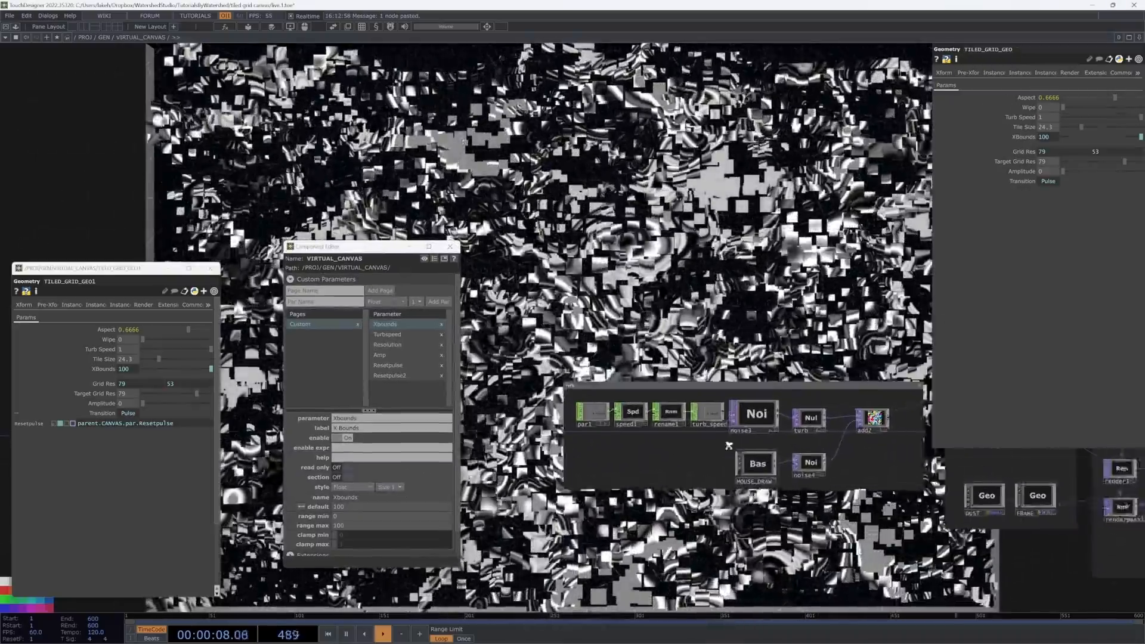
left_click(787, 415)
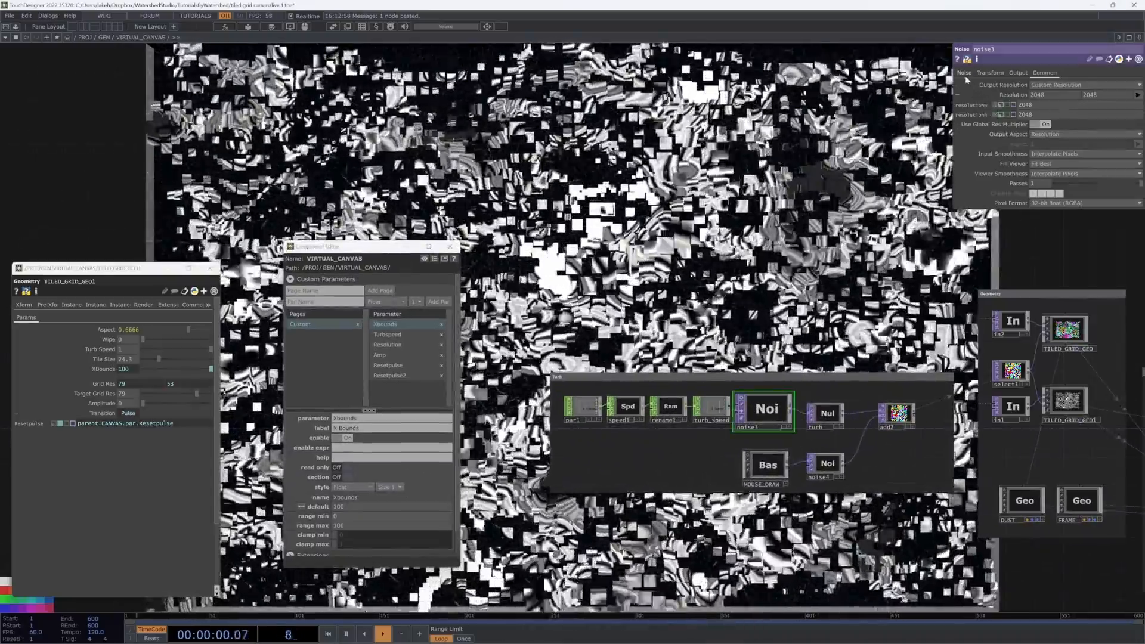
left_click(964, 72)
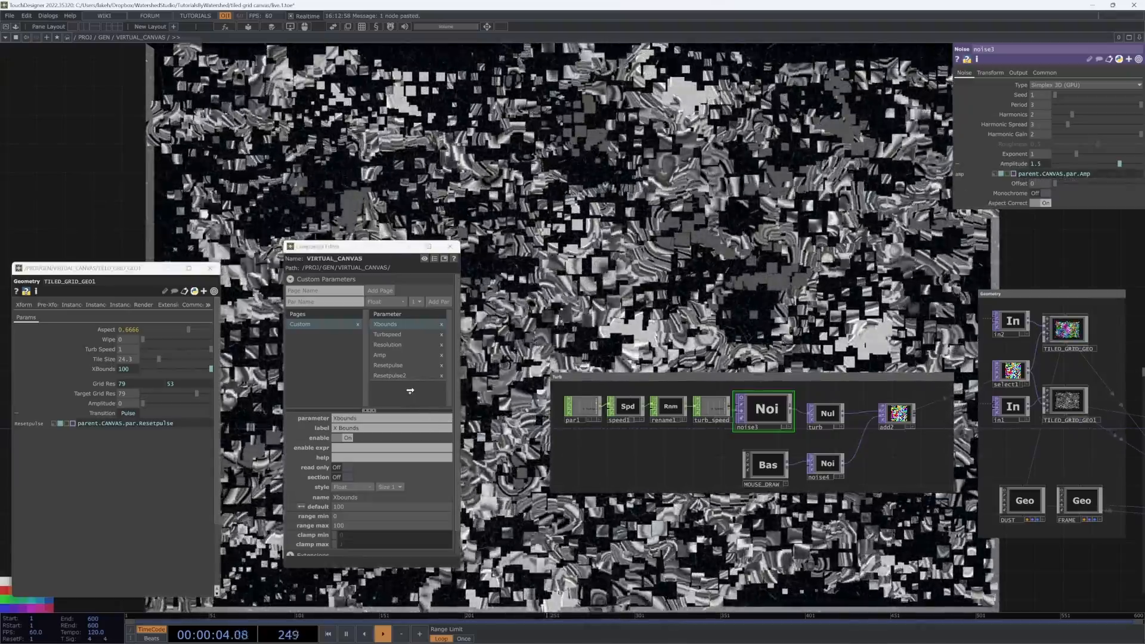
left_click_drag(865, 268, 849, 267)
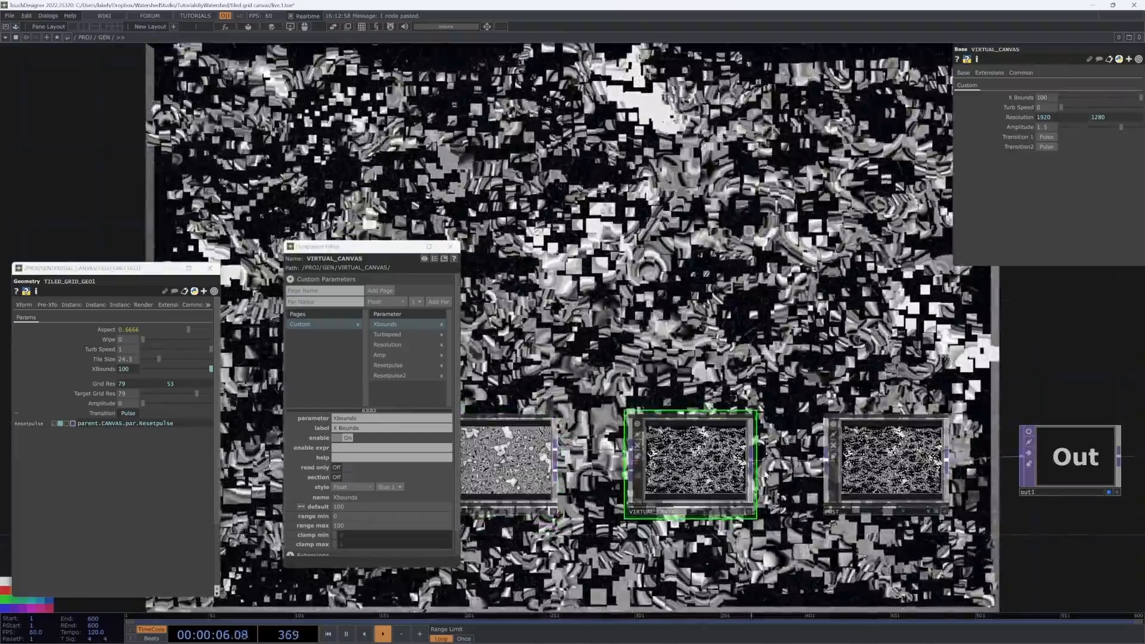
Step: Close the floating TILED_GRID_GEO1 parameter window
left_click(1020, 72)
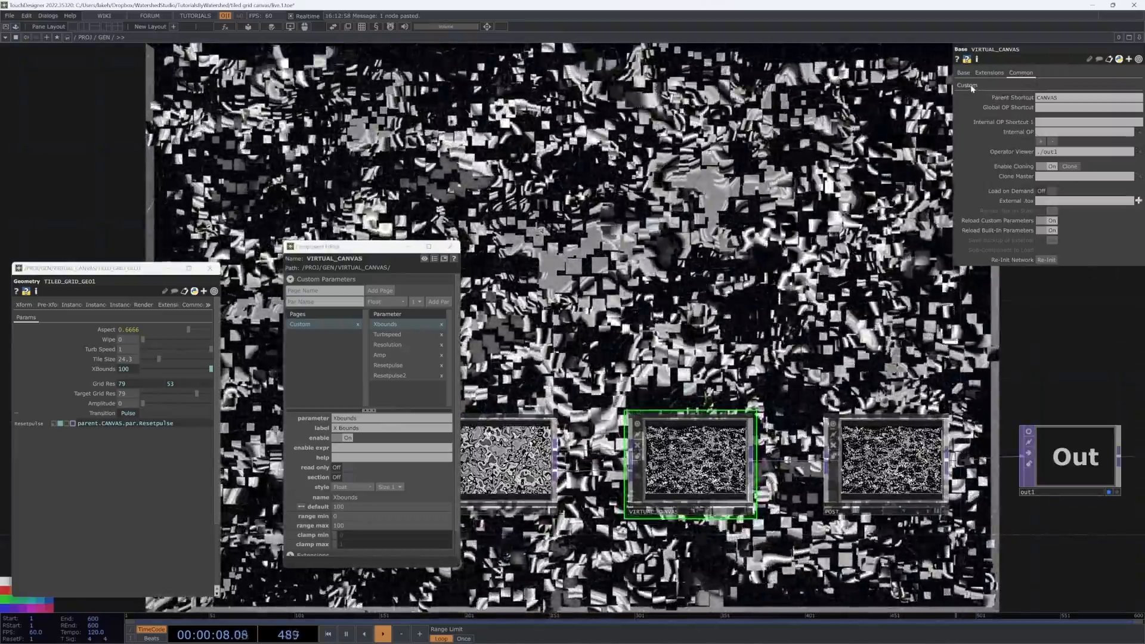
left_click(967, 85)
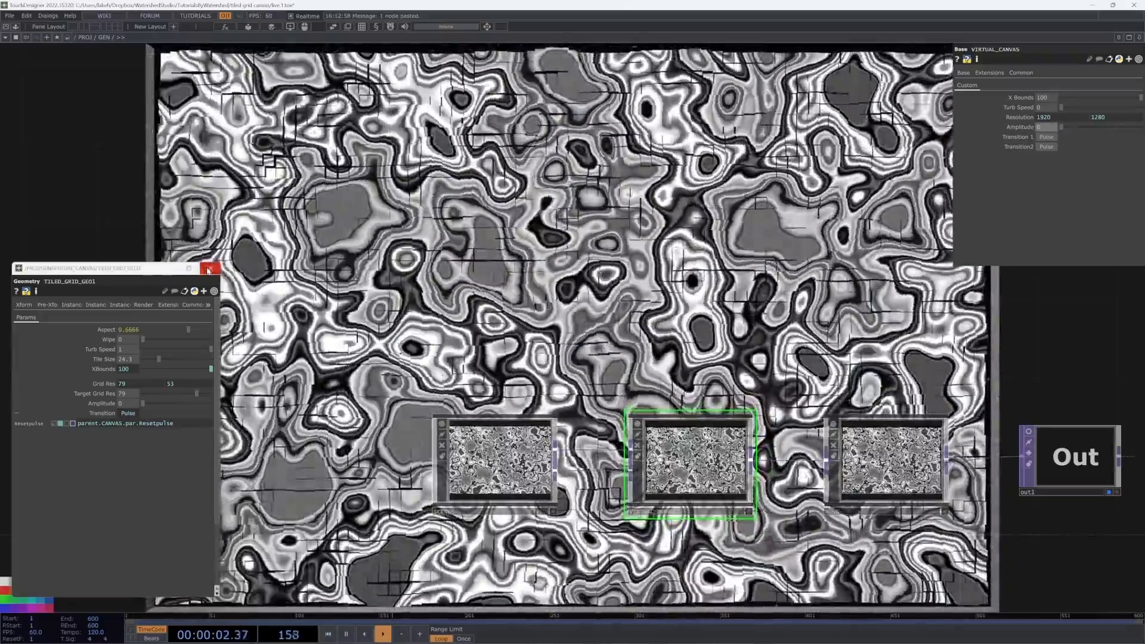
left_click(207, 269)
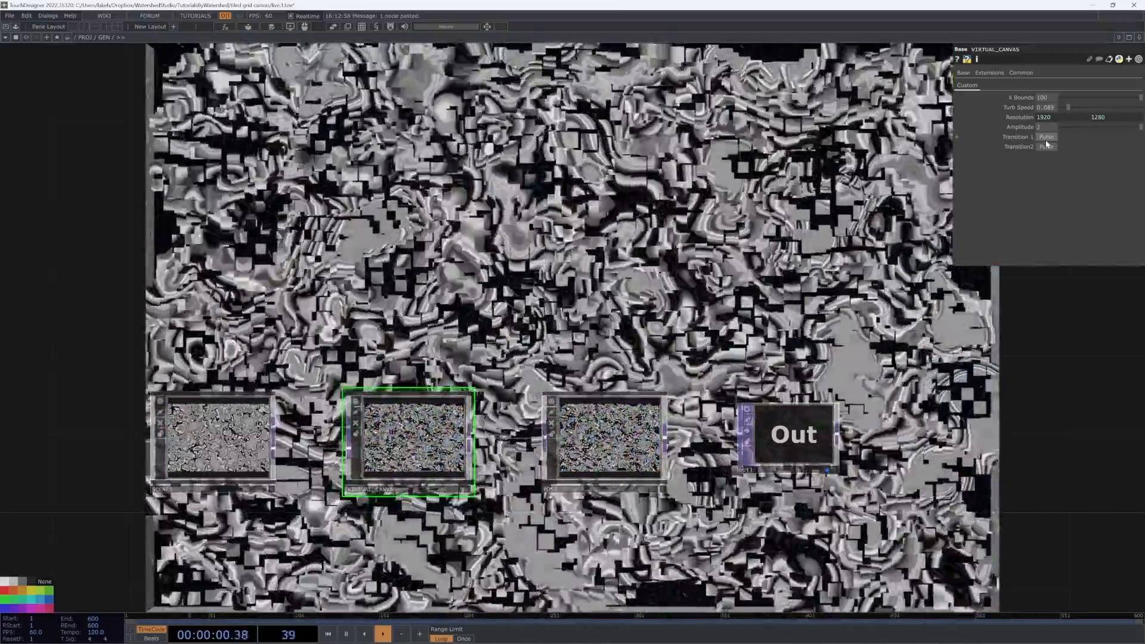
Step: Fire the canvas's Transition 1 pulse to replay the reveal
left_click(1045, 141)
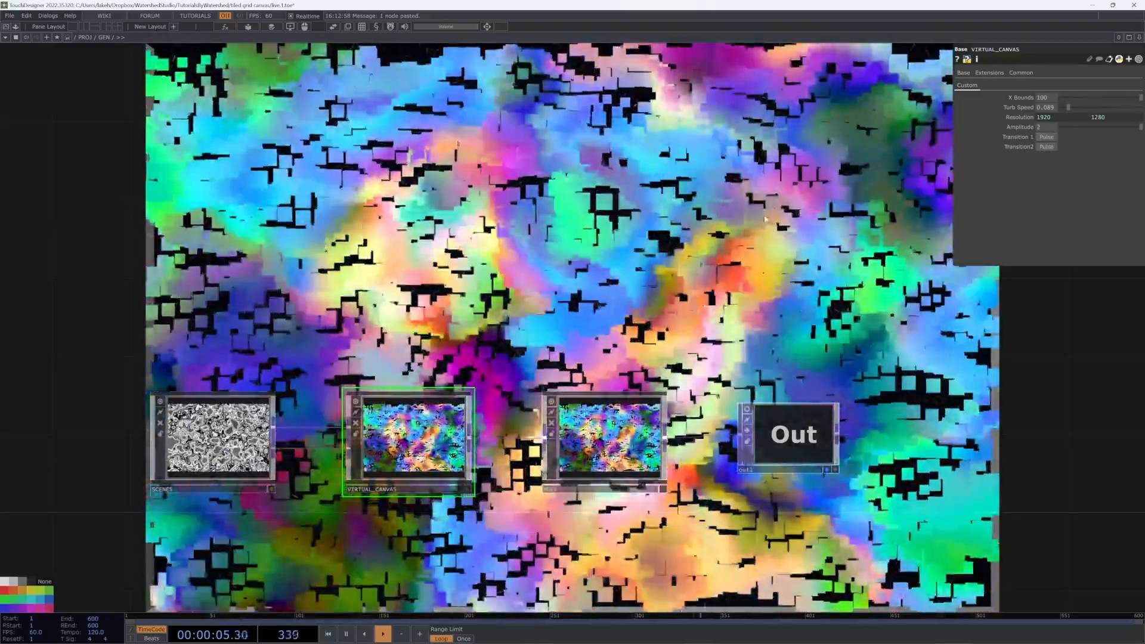
scroll(758, 227, "down", 2)
left_click_drag(759, 228, 706, 259)
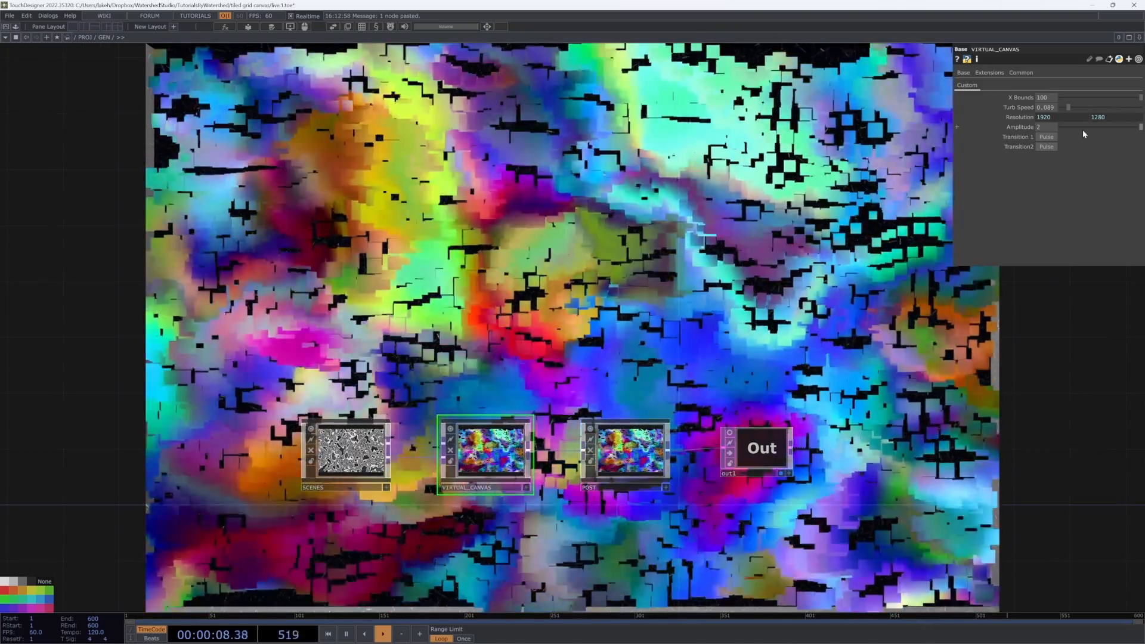
Step: Set the canvas Amplitude to 0 and open the VIRTUAL_CANVAS network
left_click(1080, 127)
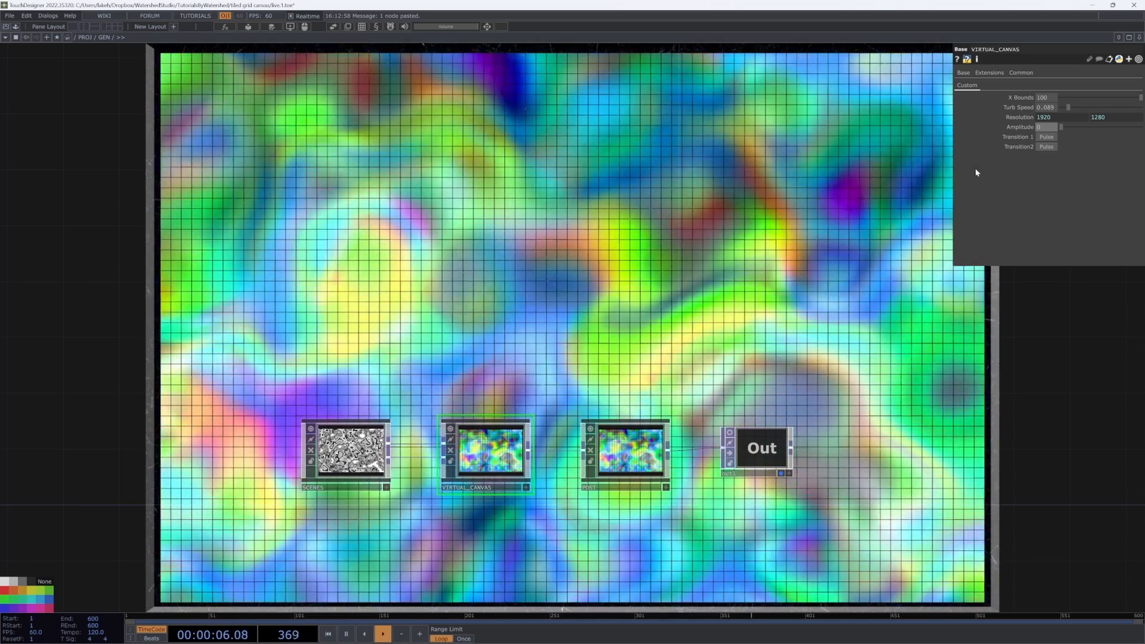
scroll(850, 233, "down", 4)
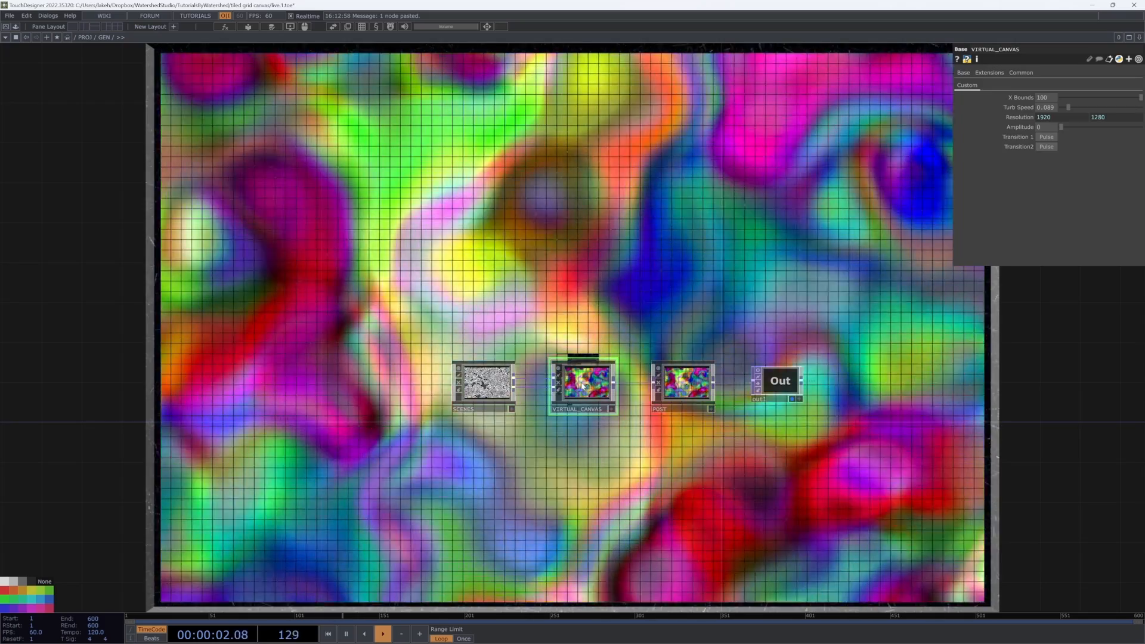
double_click(582, 381)
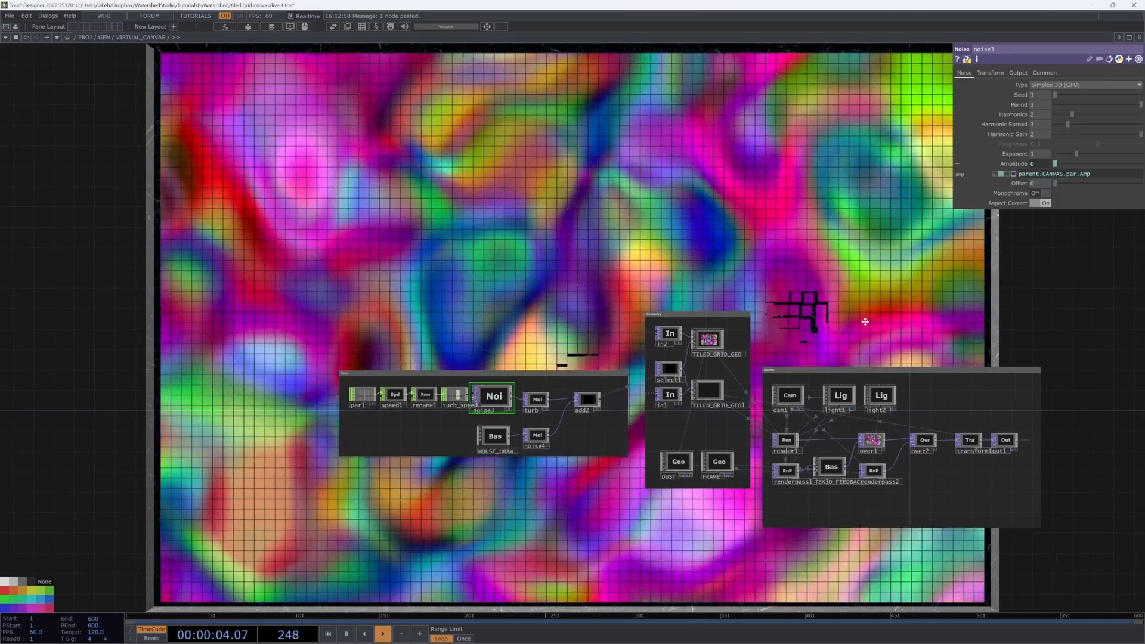
left_click_drag(885, 330, 806, 353)
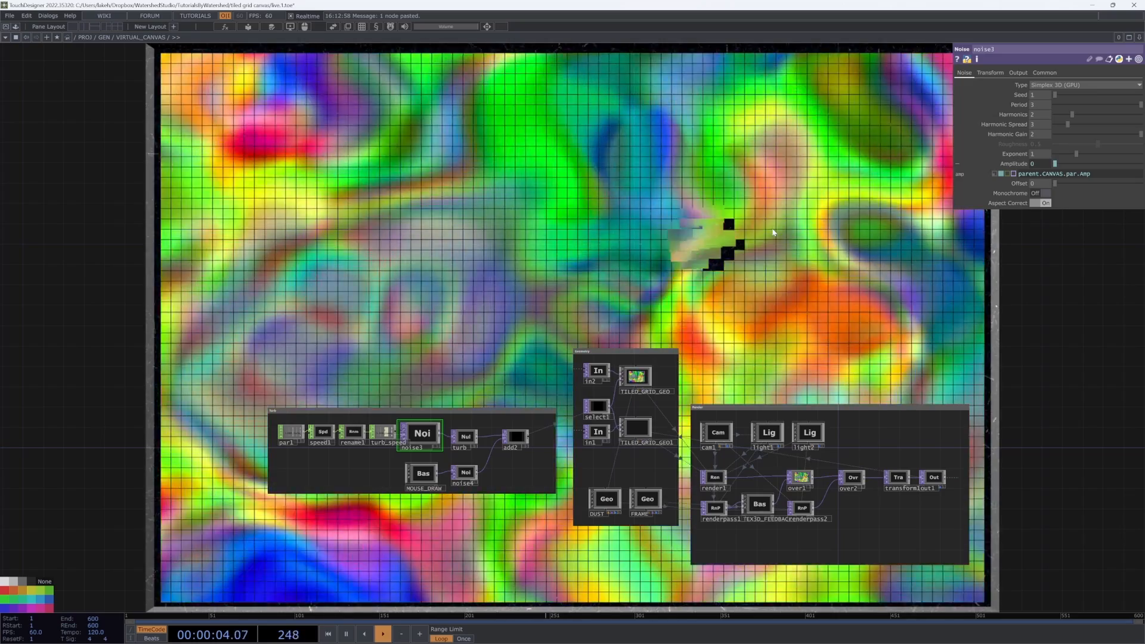
Step: Move between the GEN level and the VIRTUAL_CANVAS network to examine its noise, geometry and render nodes
key("u")
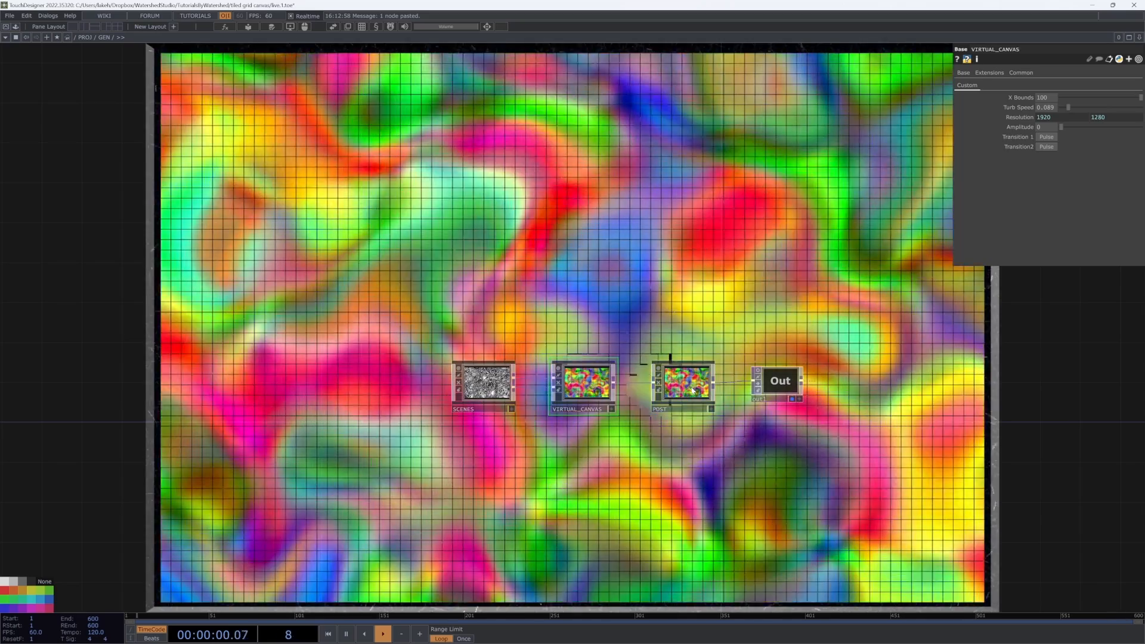
key("u")
key("i")
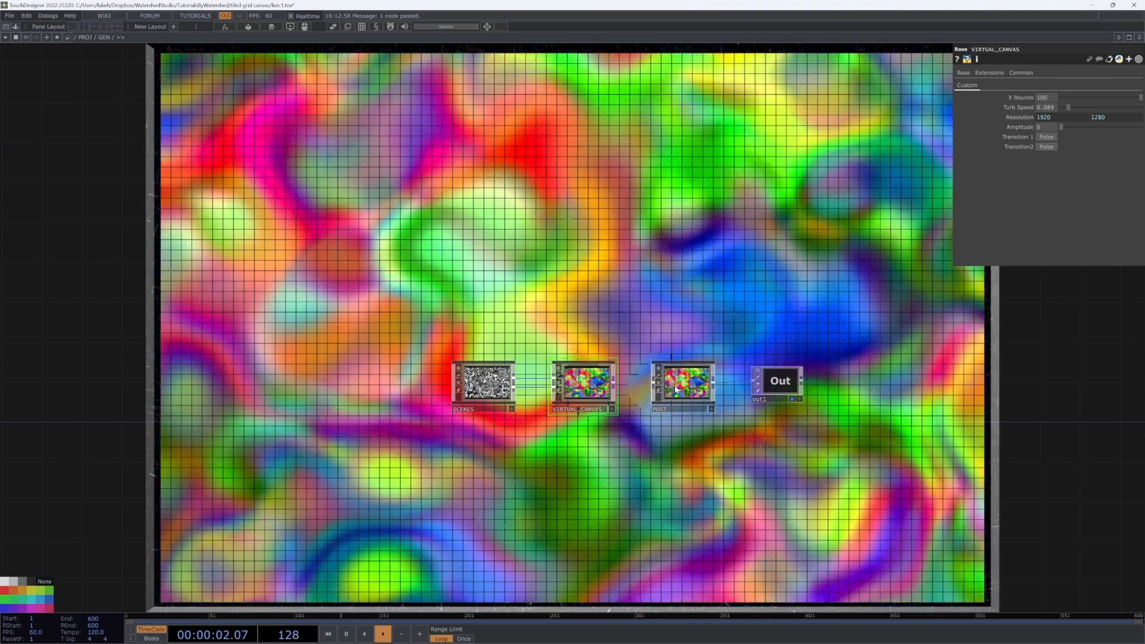
key("i")
scroll(792, 467, "up", 3)
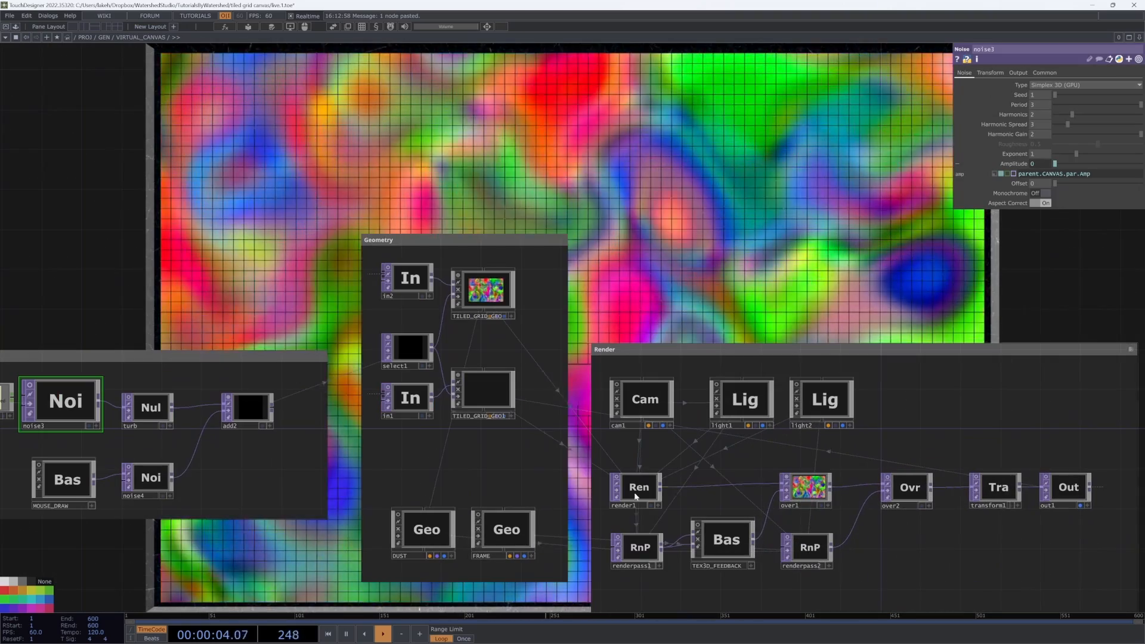
left_click_drag(749, 499, 687, 487)
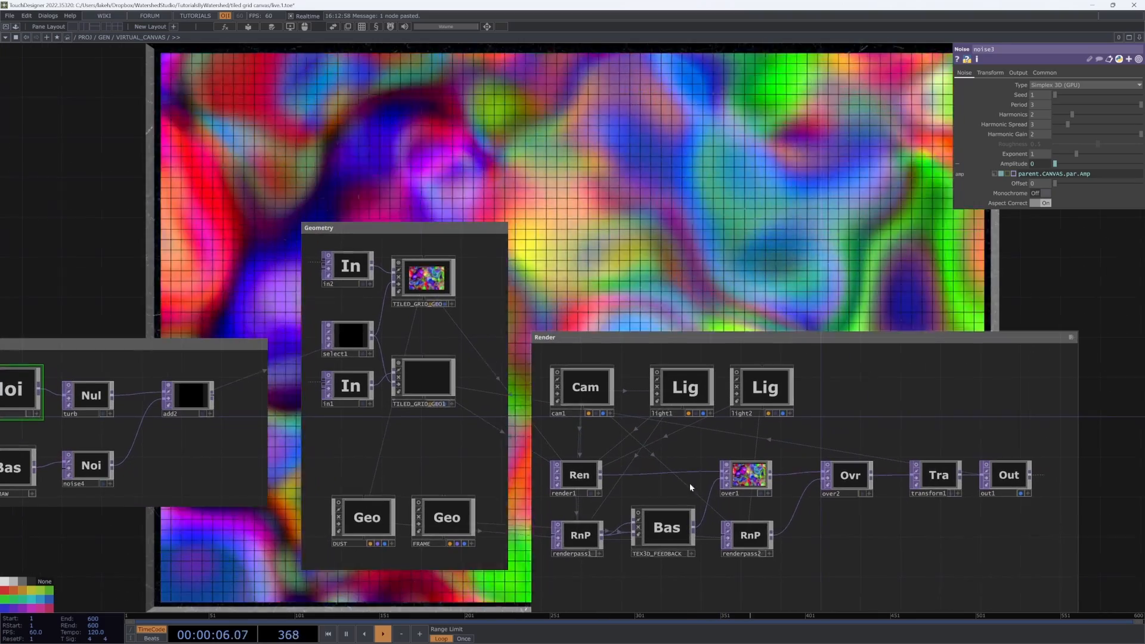
scroll(727, 528, "up", 6)
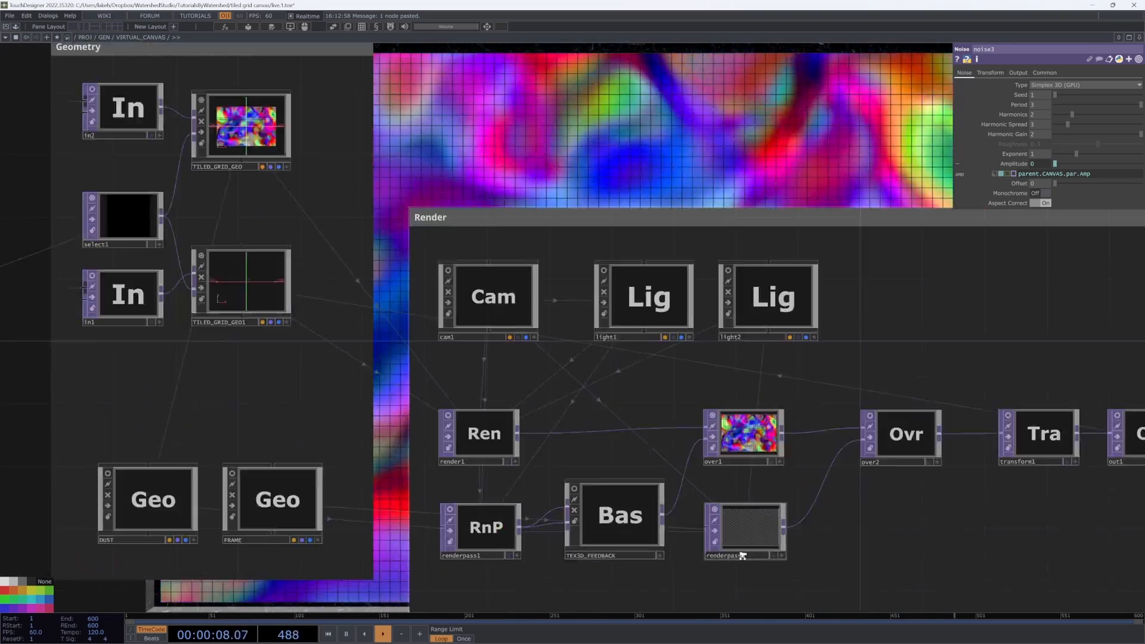
scroll(763, 566, "down", 3)
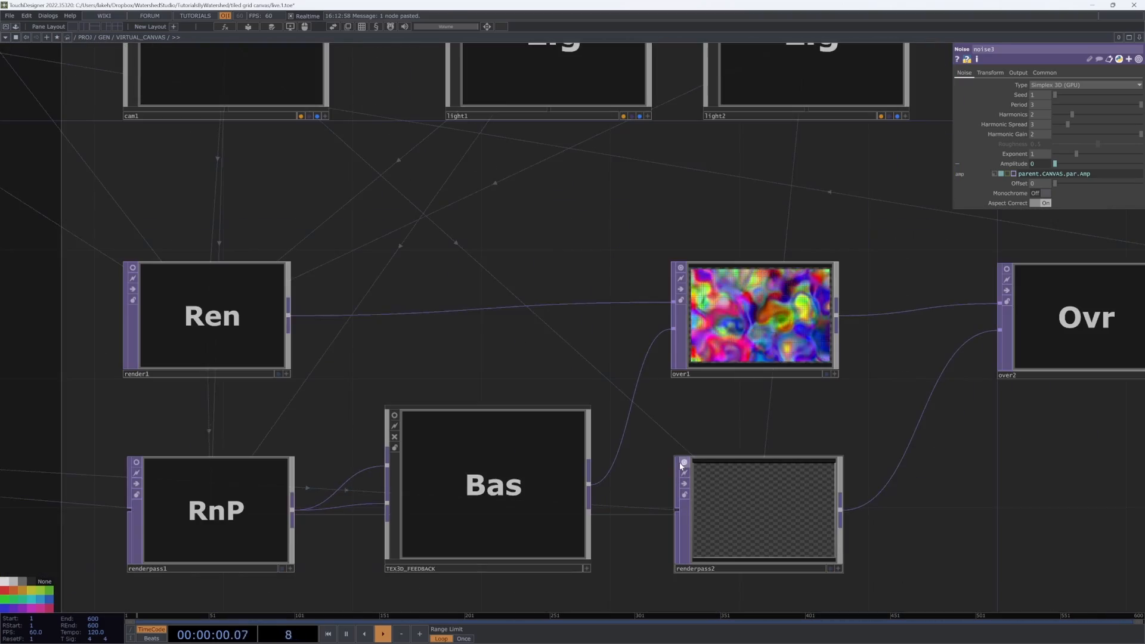
scroll(682, 466, "down", 5)
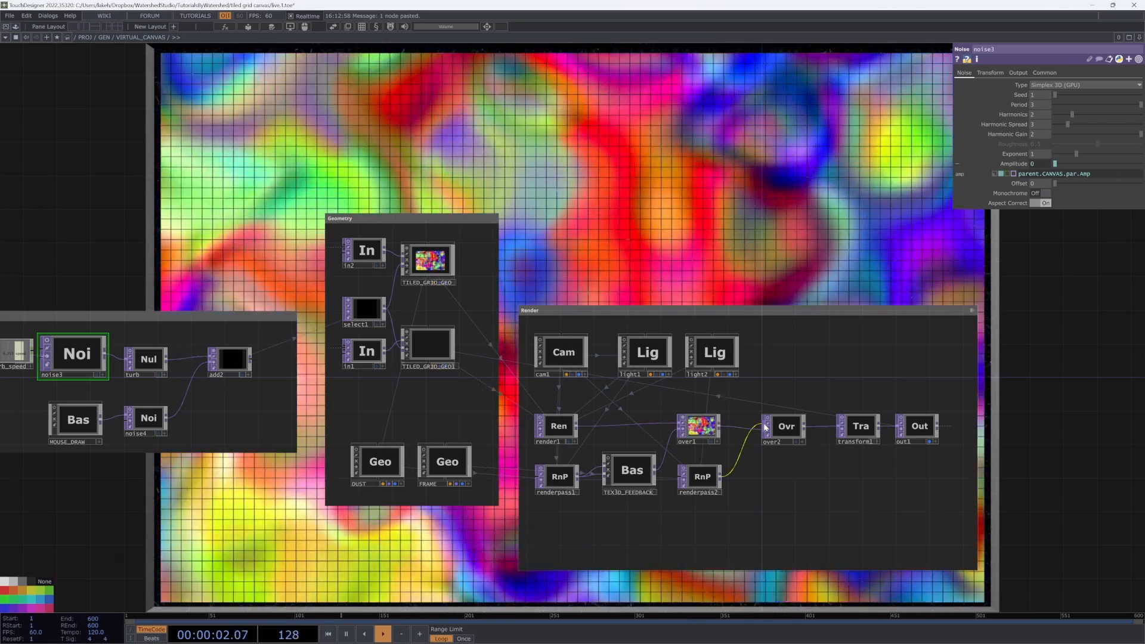
scroll(765, 428, "down", 4)
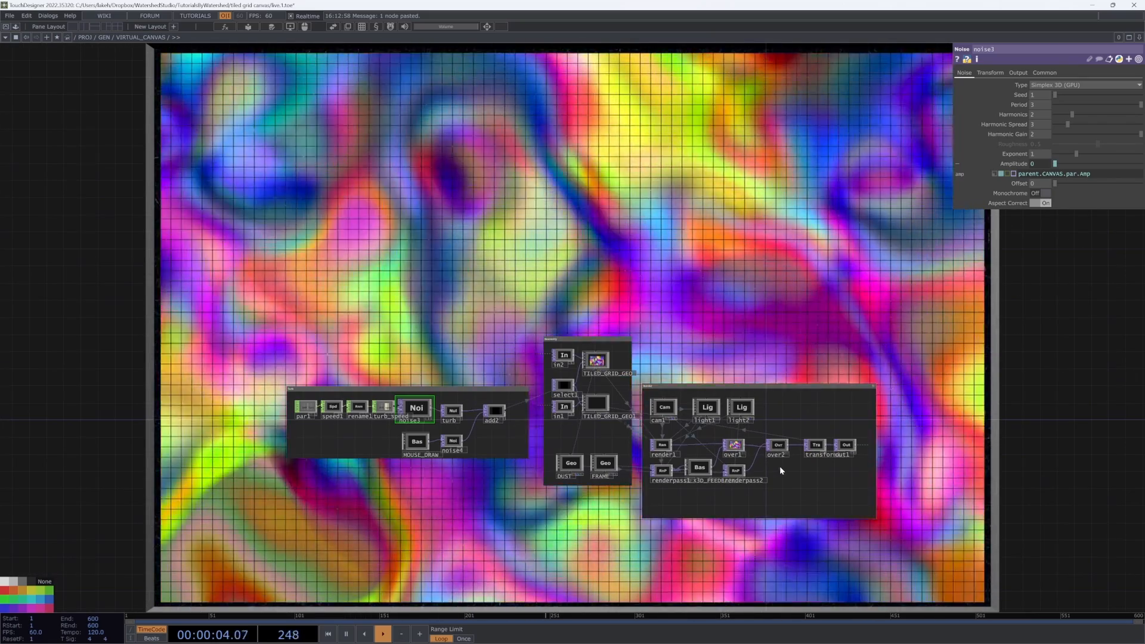
scroll(783, 470, "down", 2)
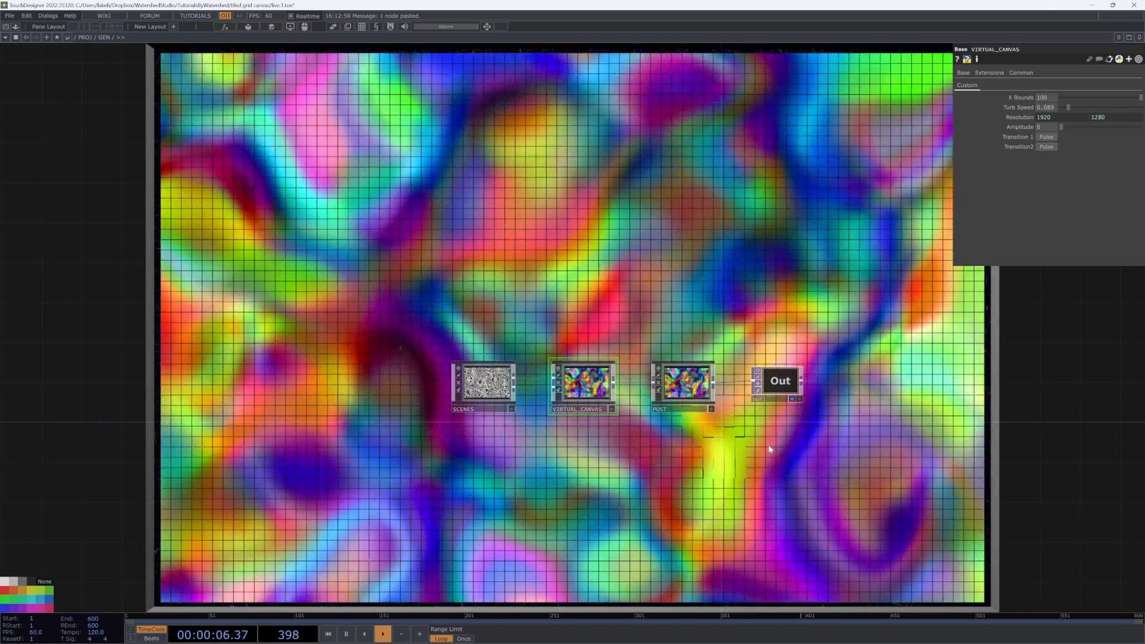
Step: Draw mouse strokes across the canvas grid and set the canvas Amplitude to 0.16
left_click_drag(769, 449, 724, 560)
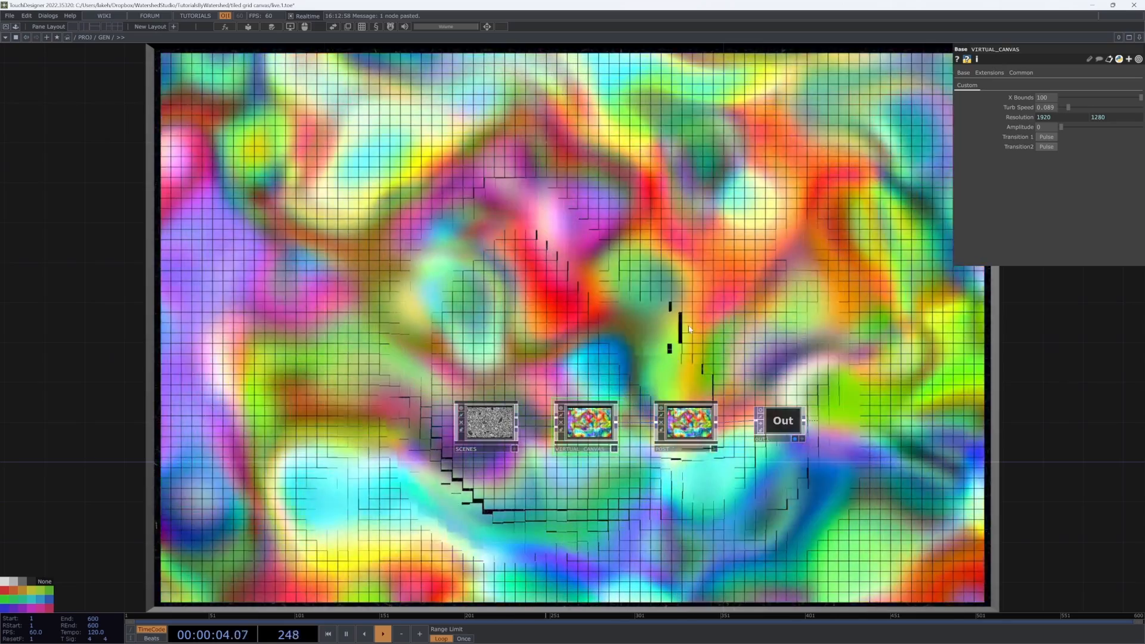
left_click_drag(685, 328, 580, 381)
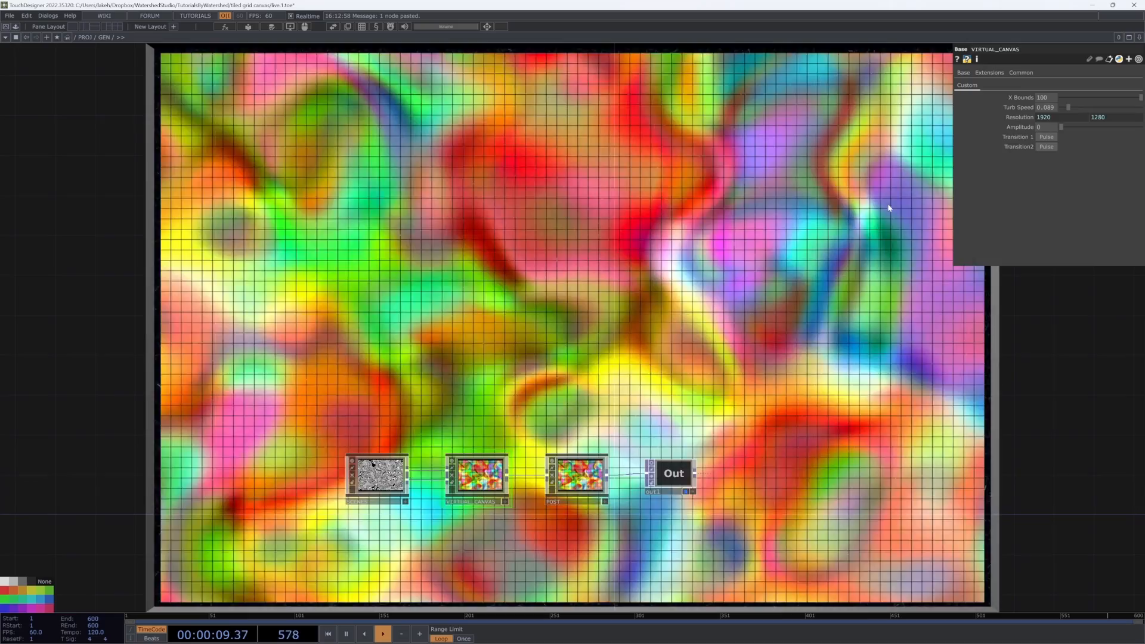
left_click_drag(715, 316, 782, 281)
left_click(1067, 127)
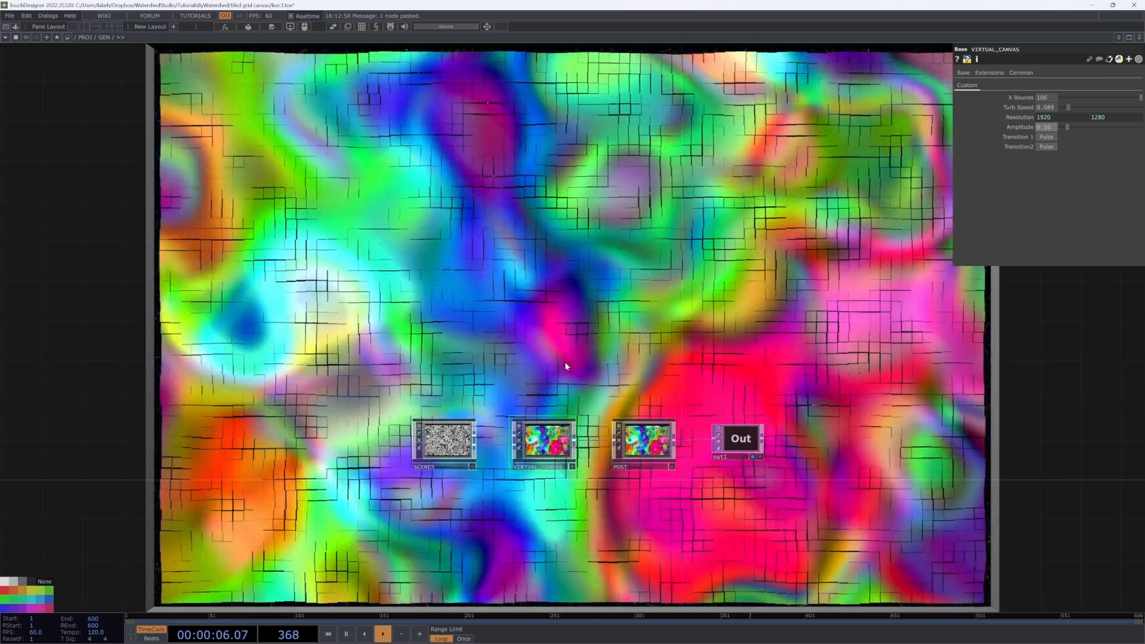
left_click_drag(590, 352, 619, 335)
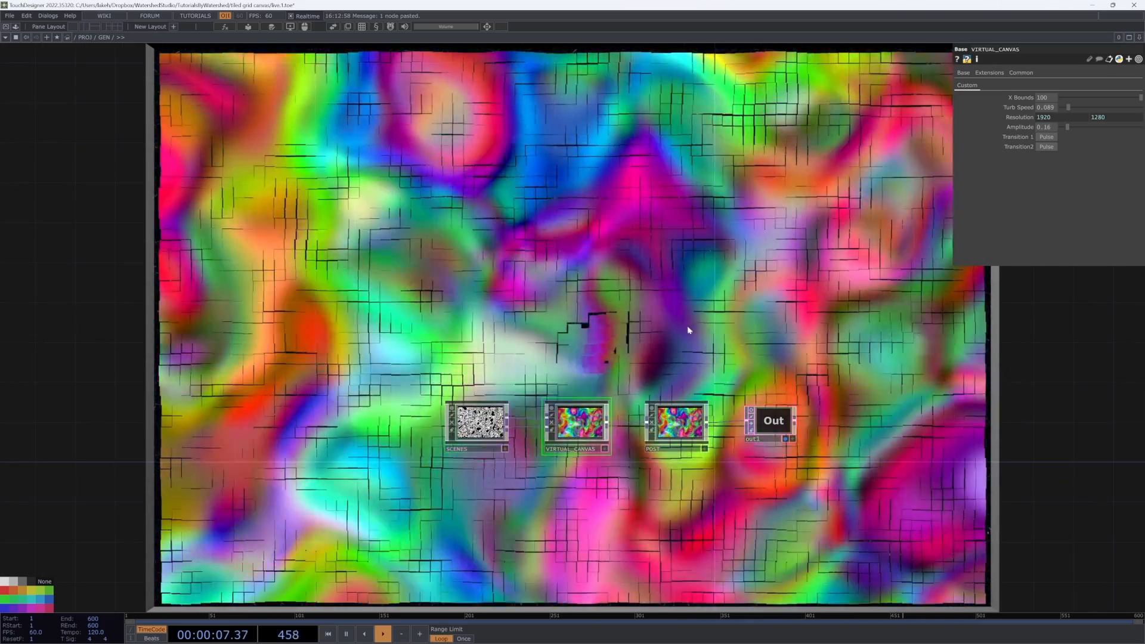
Step: Step into the SCENES and VIRTUAL_CANVAS components and inspect their networks before returning to GEN
left_click(471, 429)
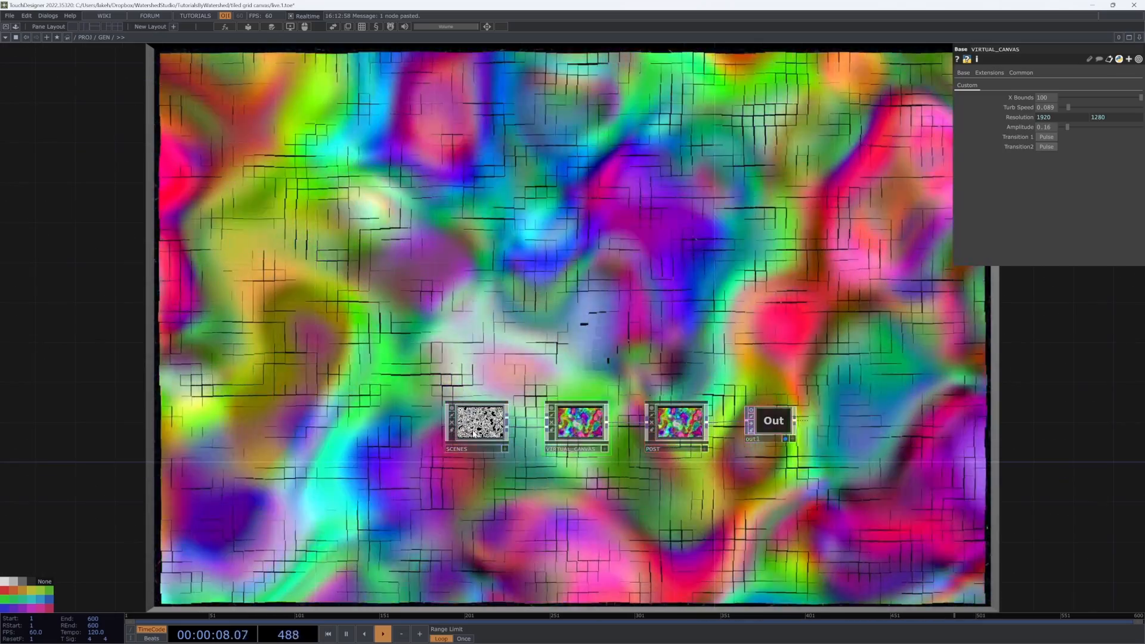
key("i")
key("u")
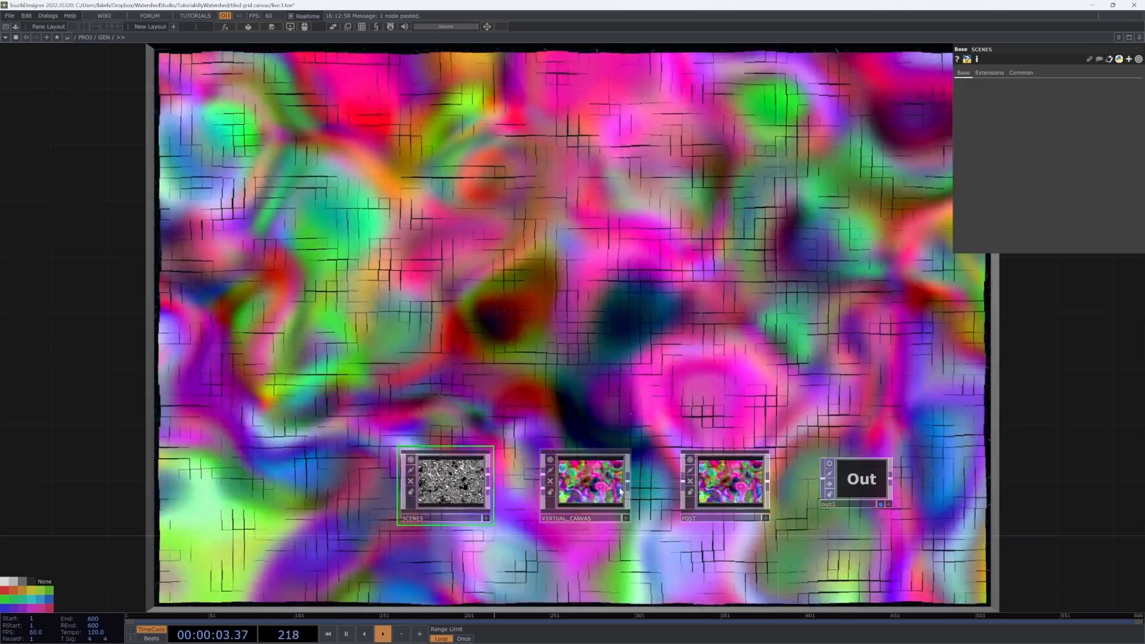
double_click(620, 491)
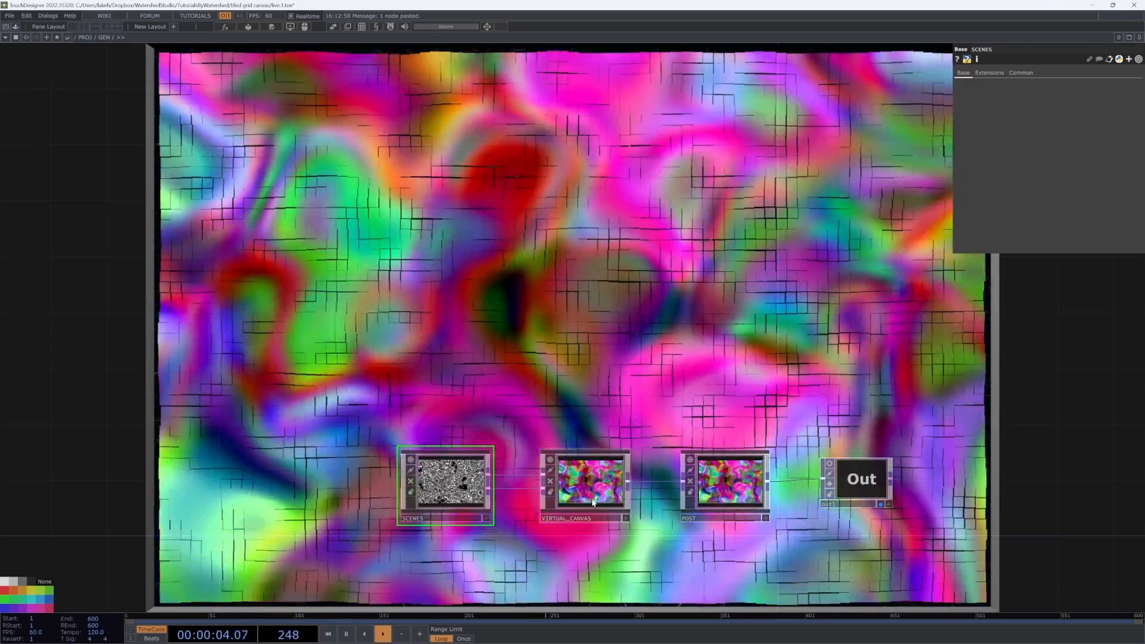
key("u")
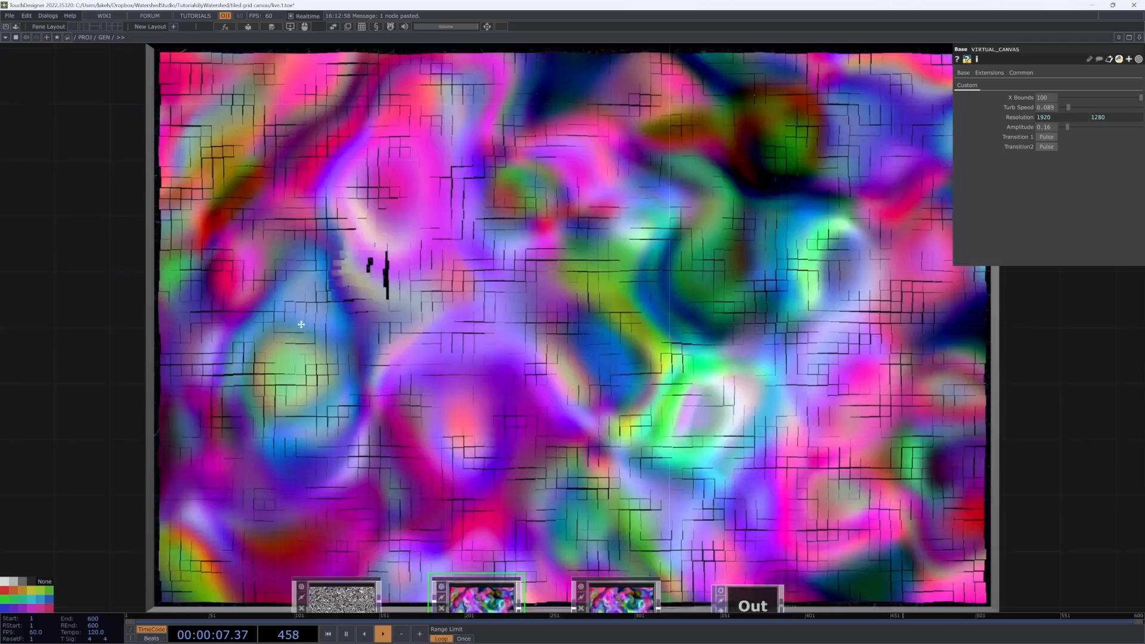
left_click_drag(301, 324, 734, 245)
scroll(734, 246, "down", 3)
left_click_drag(805, 359, 585, 349)
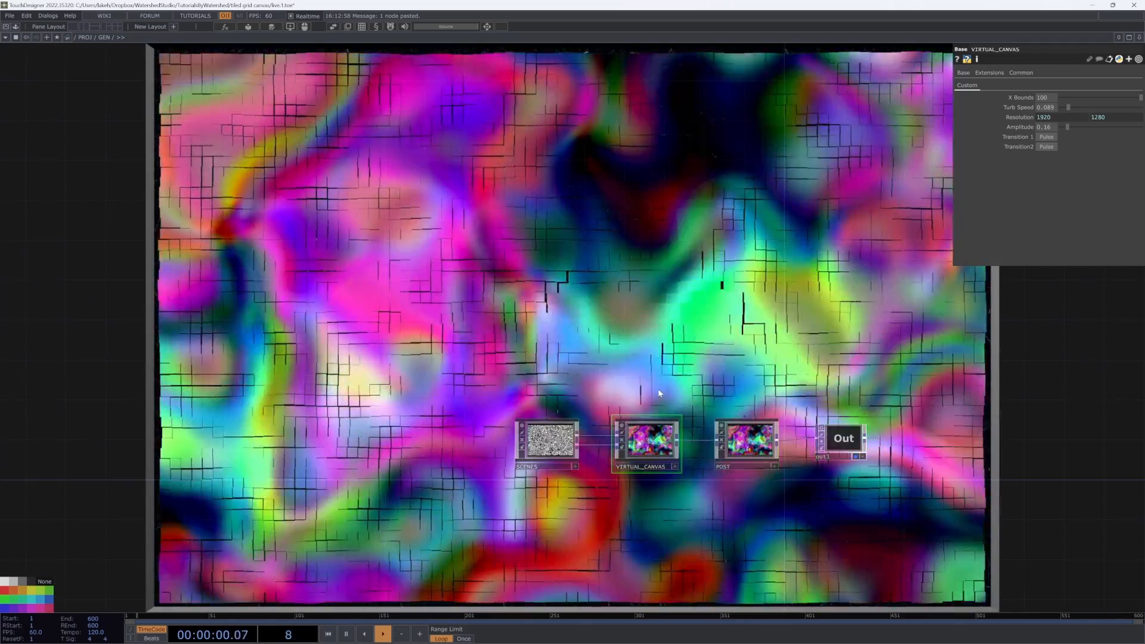
scroll(660, 435, "up", 5)
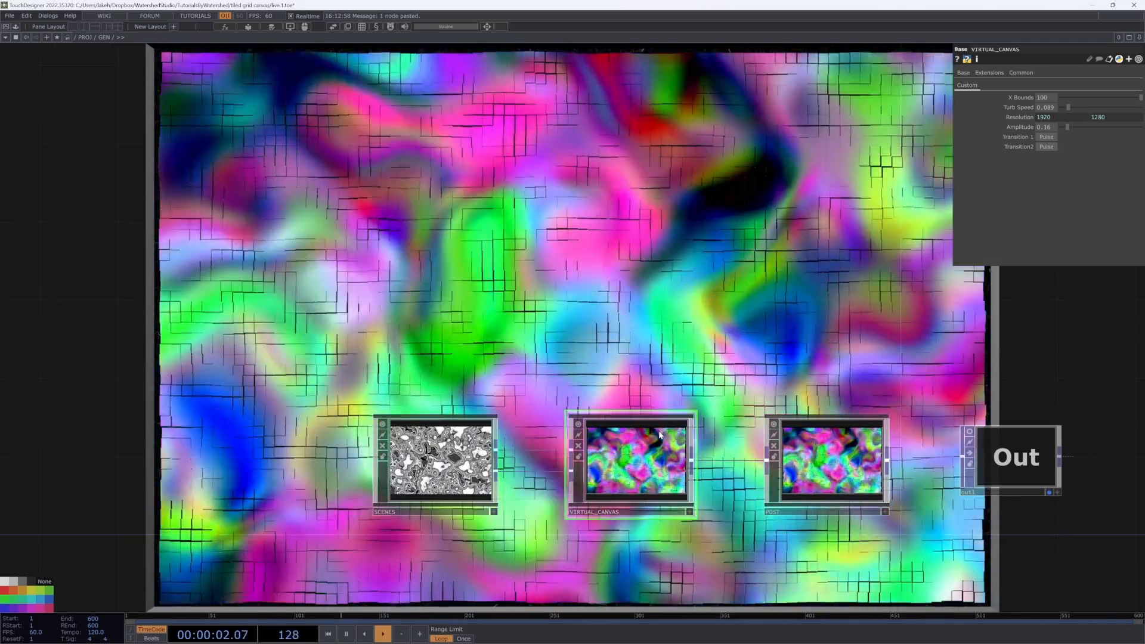
key("i")
scroll(501, 292, "up", 5)
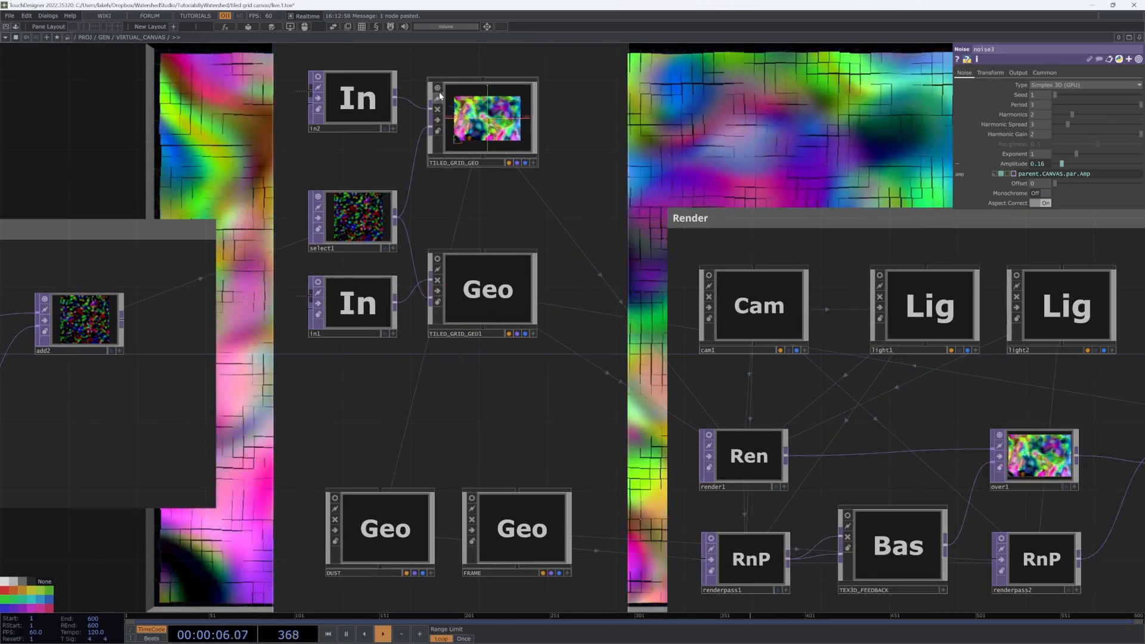
key("u")
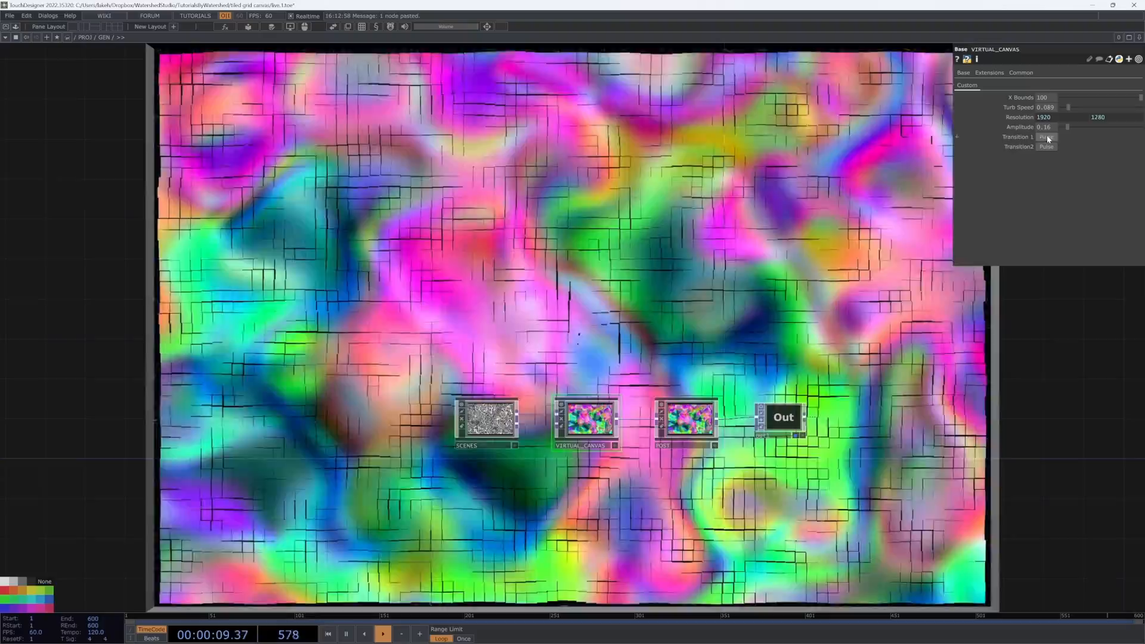
Step: Set the canvas Amplitude to 2 and draw a stroke across the displaced grid
left_click(1046, 137)
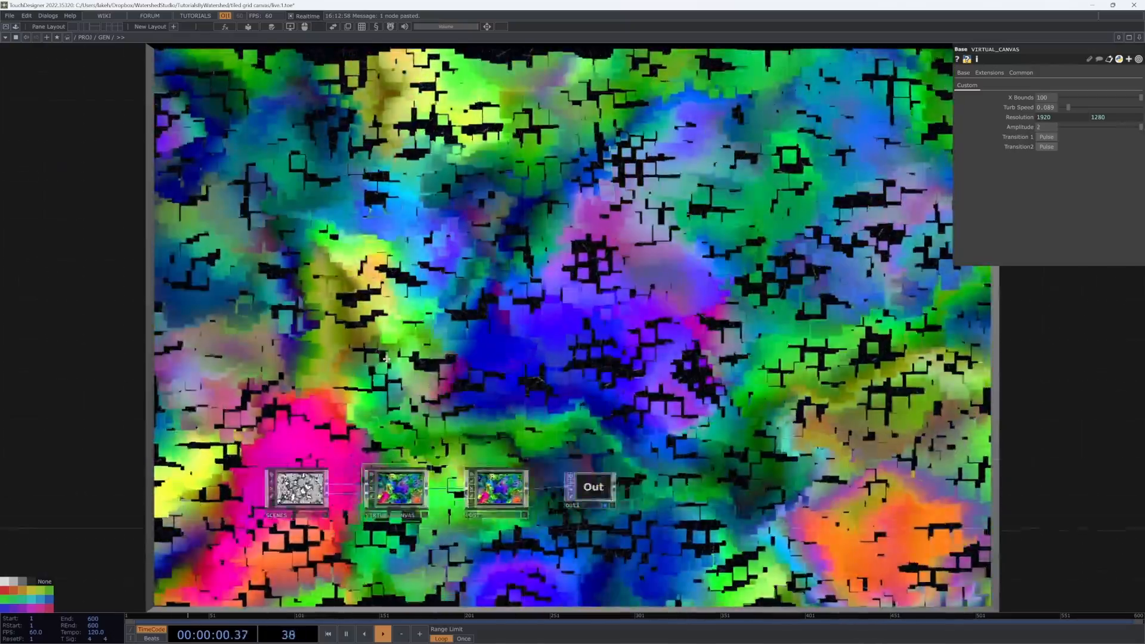
left_click_drag(386, 359, 659, 294)
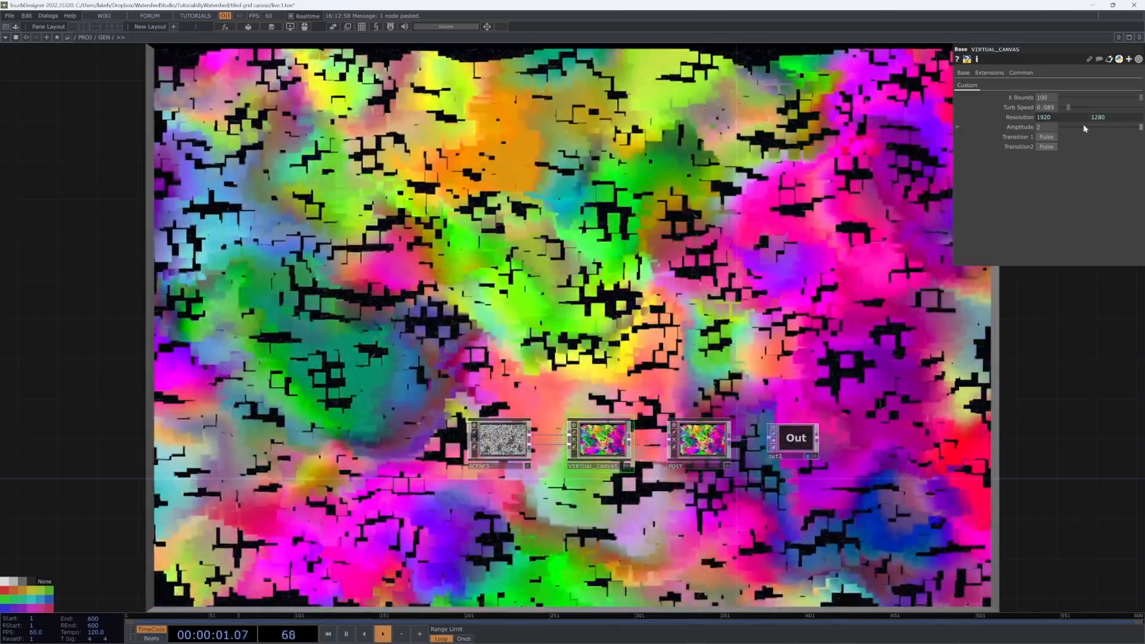
Step: Set the canvas Amplitude back to 0 and draw several mouse strokes across the canvas grid
left_click_drag(1083, 125, 1045, 137)
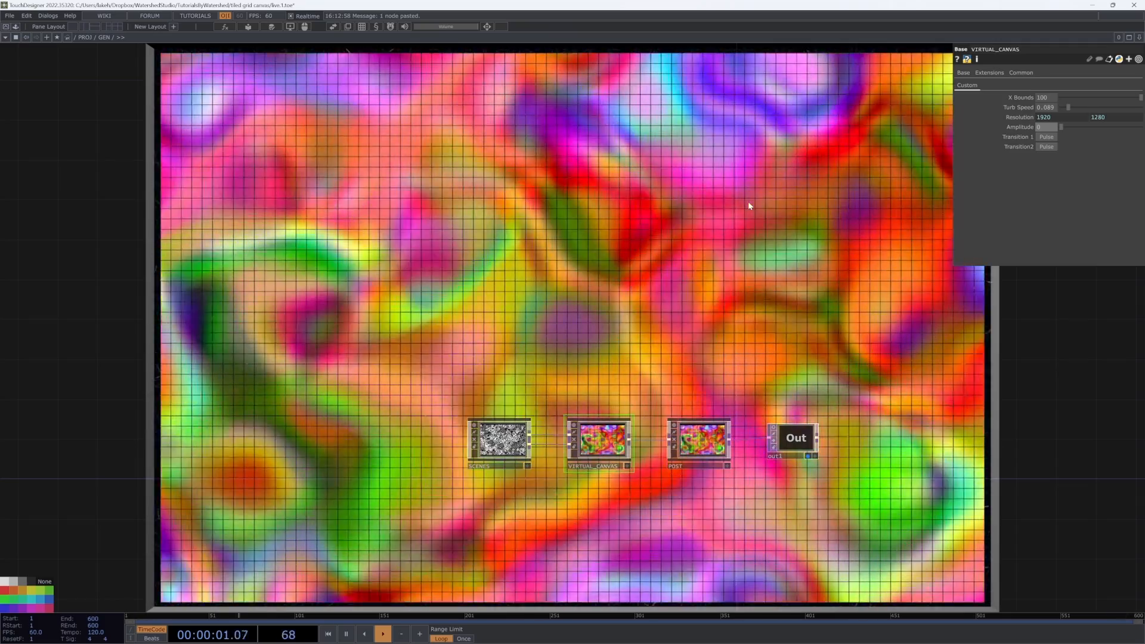
left_click_drag(745, 210, 566, 280)
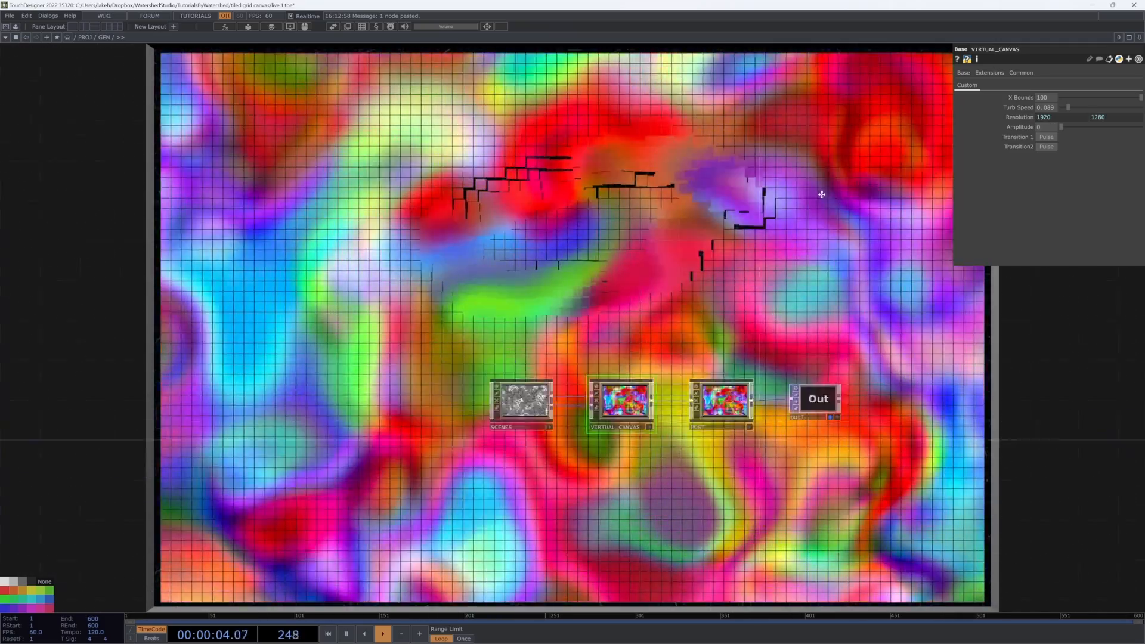
left_click_drag(821, 194, 618, 570)
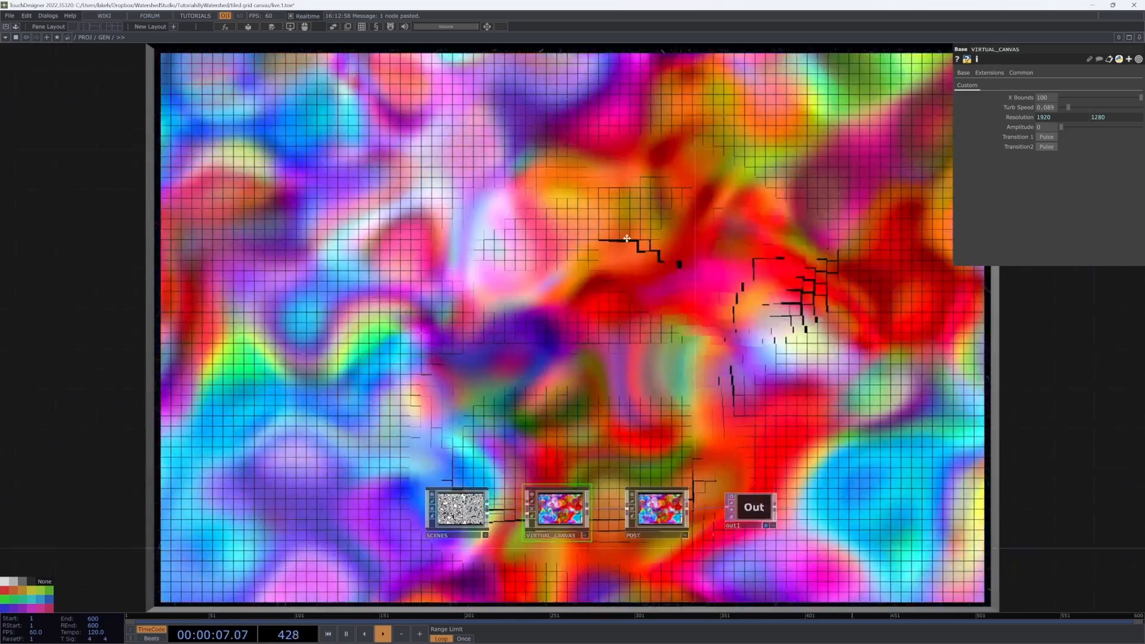
left_click_drag(626, 238, 309, 404)
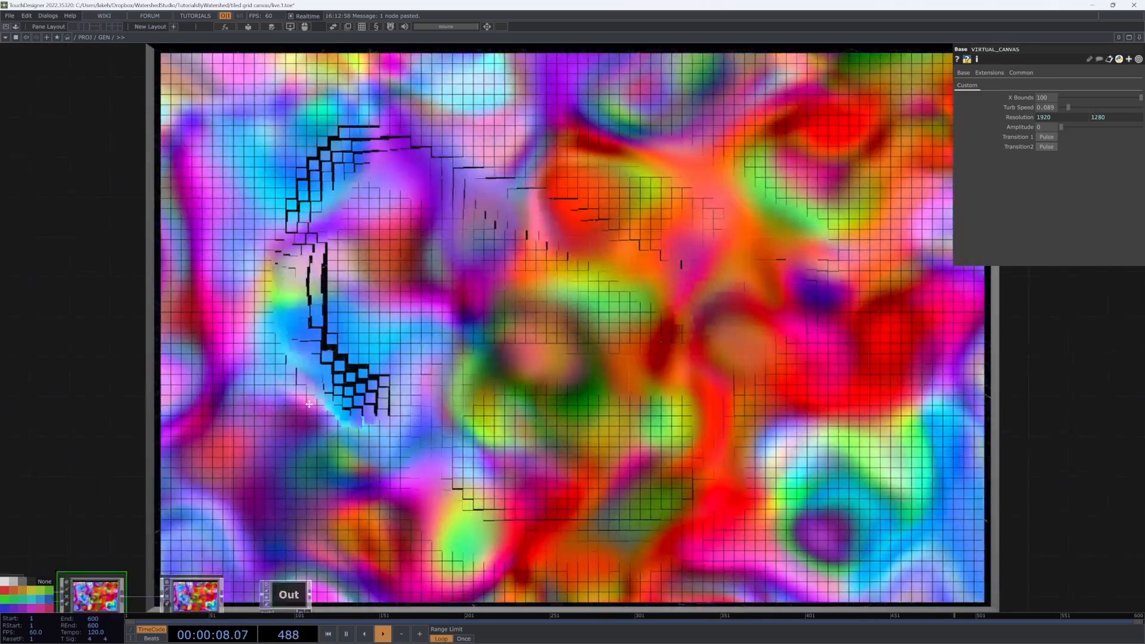